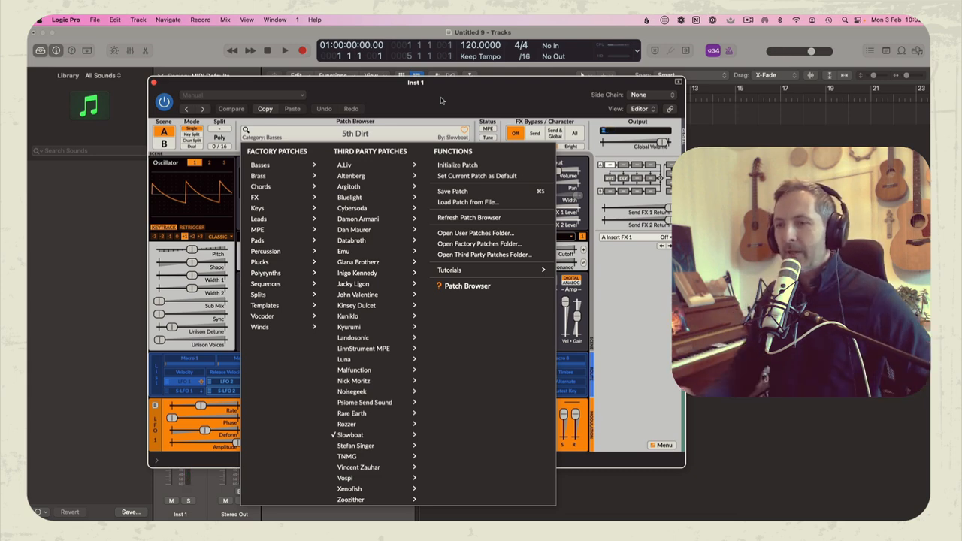
Load the third-party patch Retrofuture Vibes from the Polysynths category.
mouse_move(363, 325)
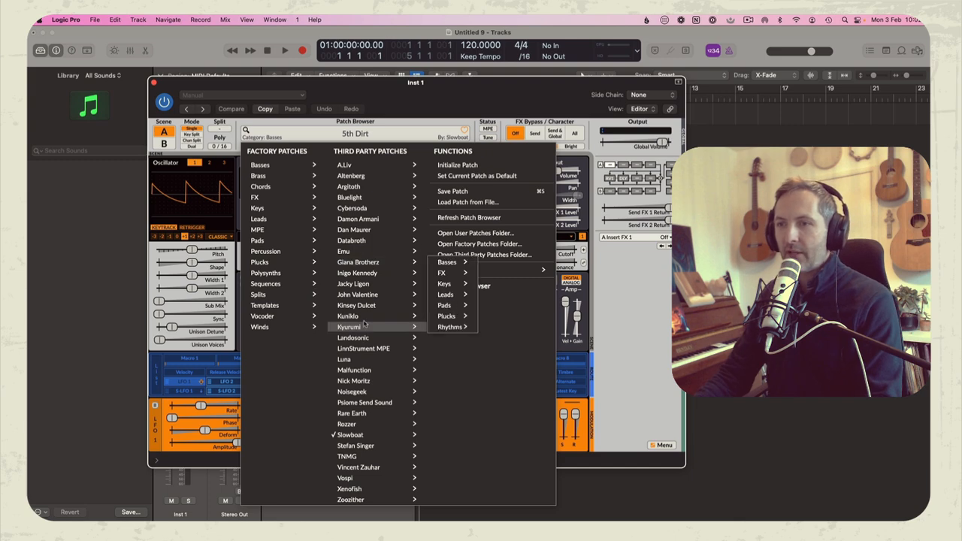
mouse_move(373, 305)
mouse_move(453, 293)
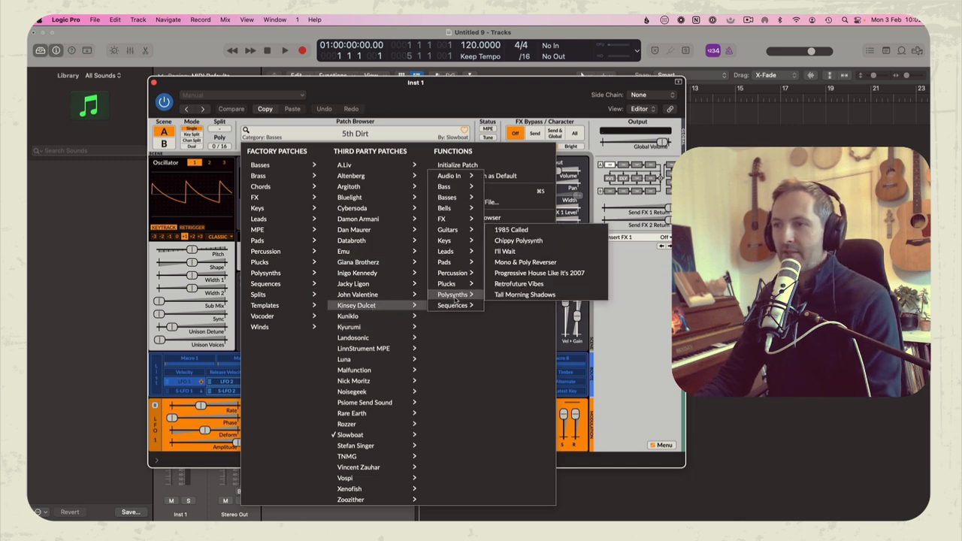
left_click(528, 283)
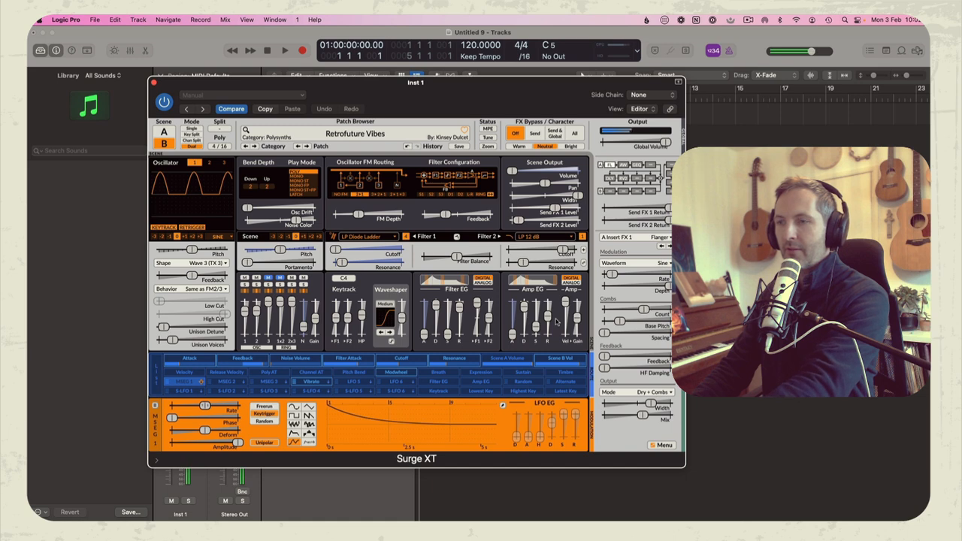
Audition the first patches of the following categories, advancing four categories to the FX patch Desperation.
left_click(255, 147)
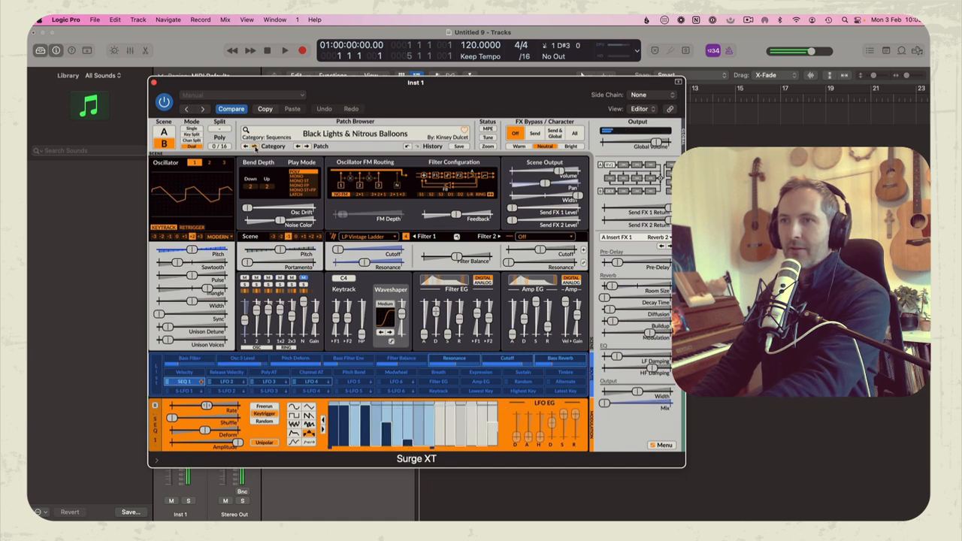
left_click(254, 147)
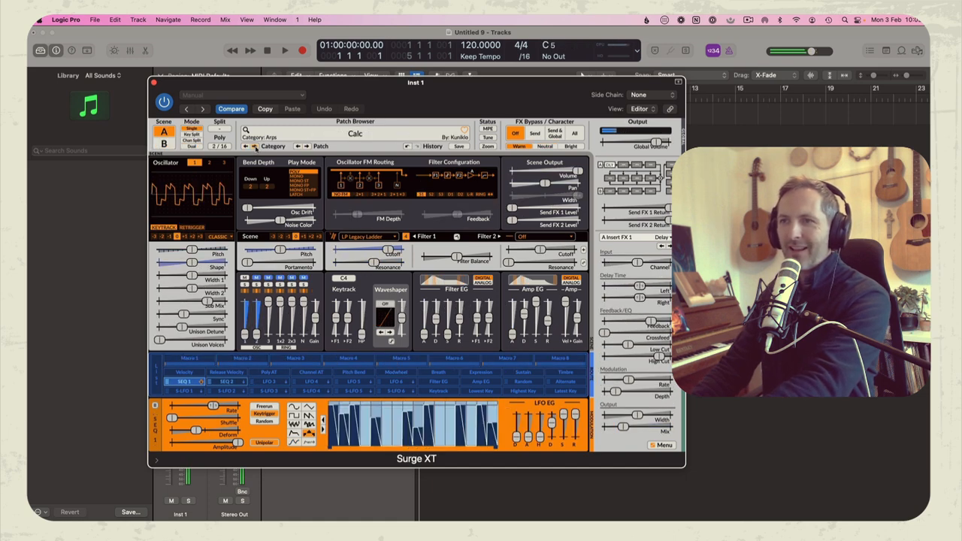
left_click(255, 147)
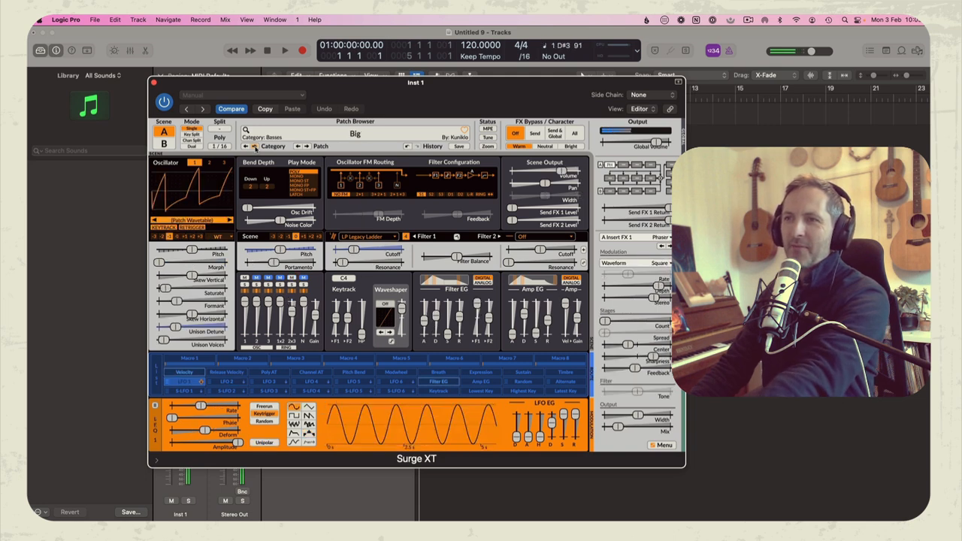
left_click(254, 147)
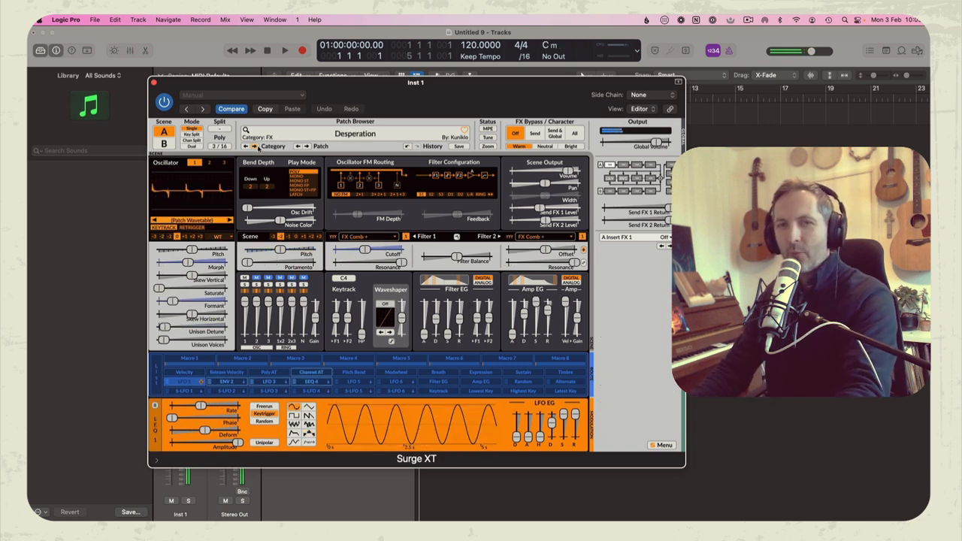
Load the third-party Strings patch Dexie String Mix Pad and advance one category to the Voices patch Voice Bass.
left_click(355, 134)
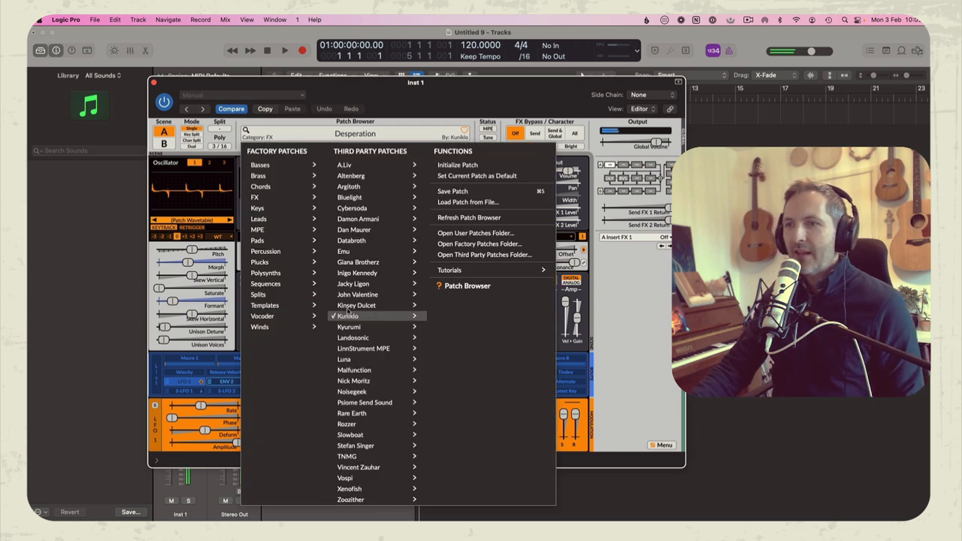
mouse_move(416, 297)
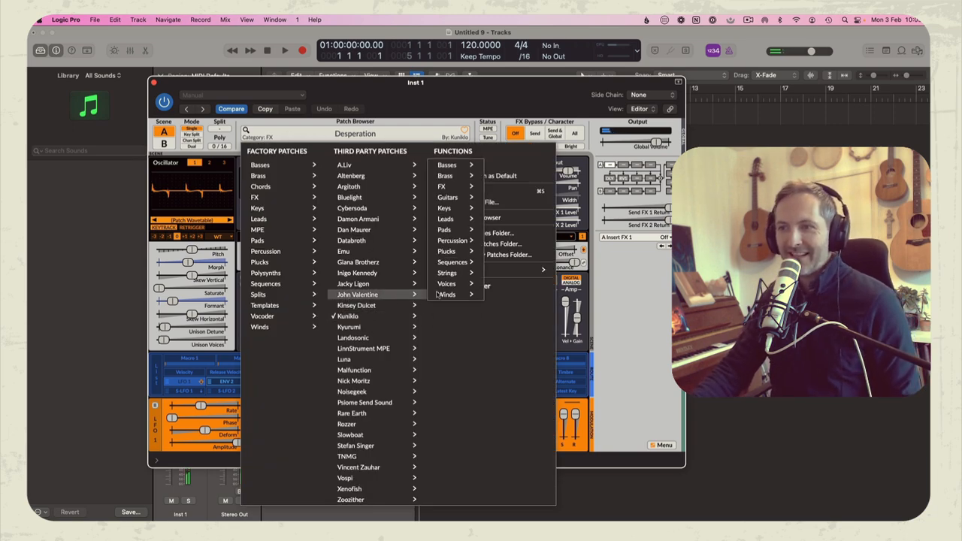
mouse_move(448, 273)
left_click(519, 274)
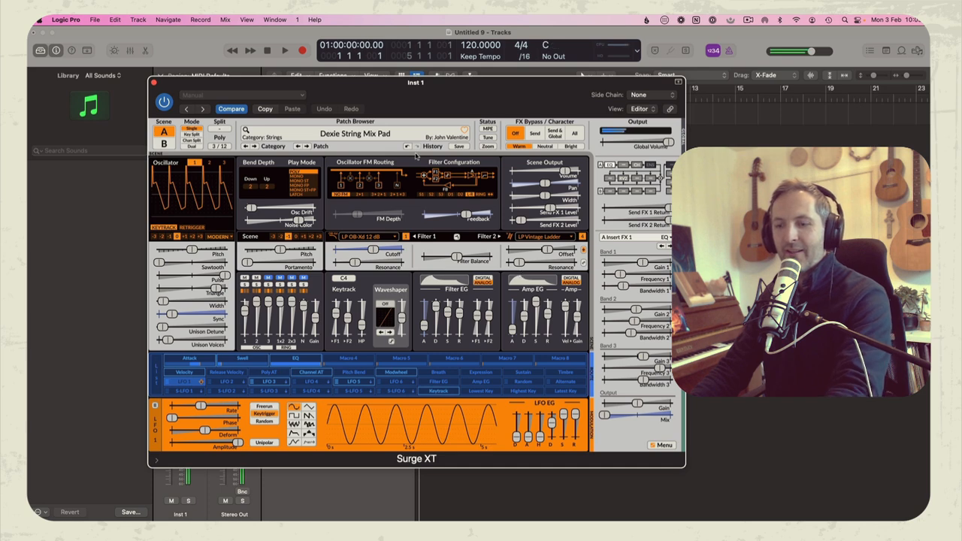
left_click(255, 147)
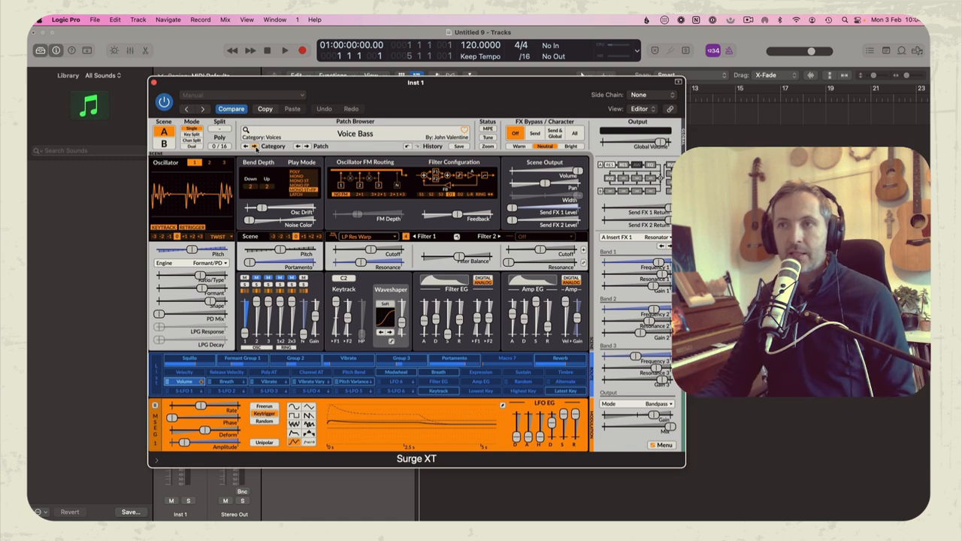
Check which patches the current third-party bank offers under Voices, and close the synth window.
left_click(350, 137)
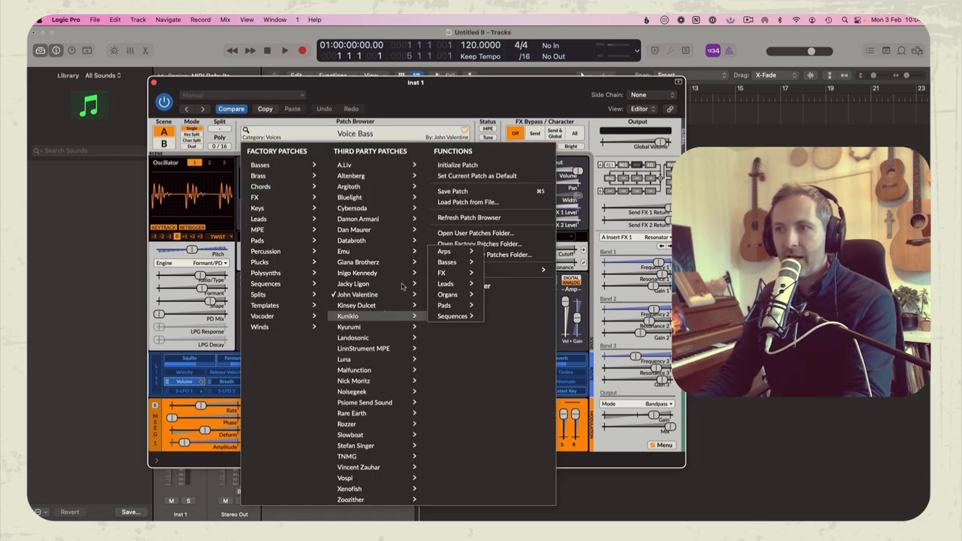
mouse_move(397, 298)
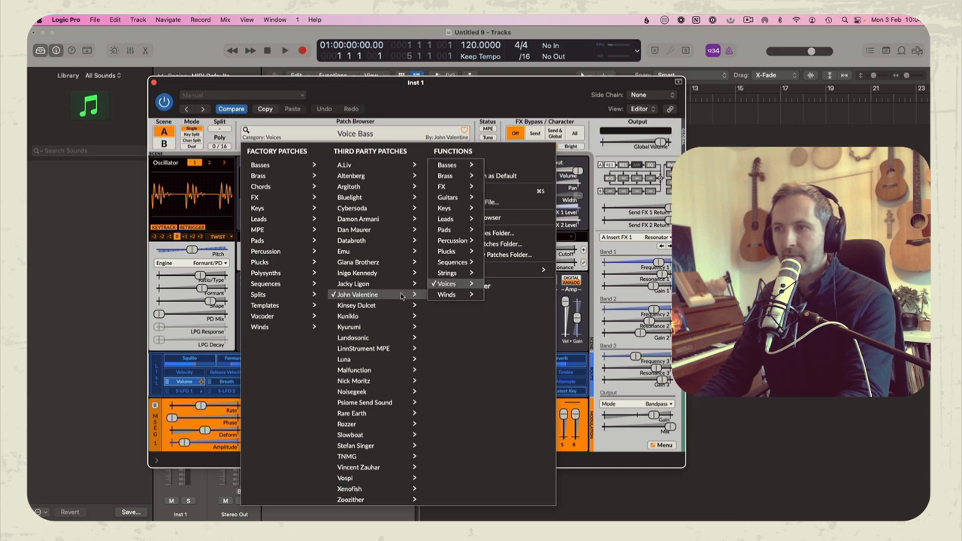
mouse_move(440, 283)
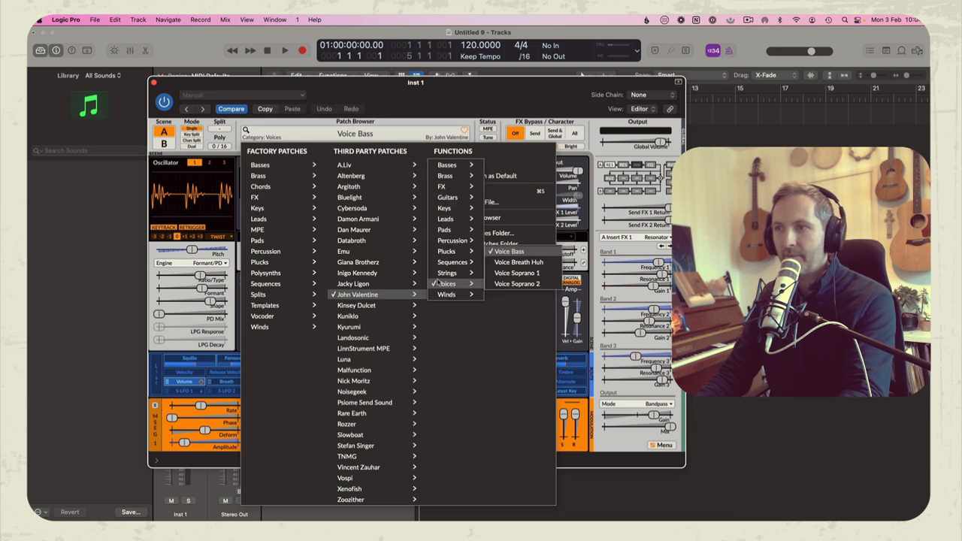
left_click(154, 81)
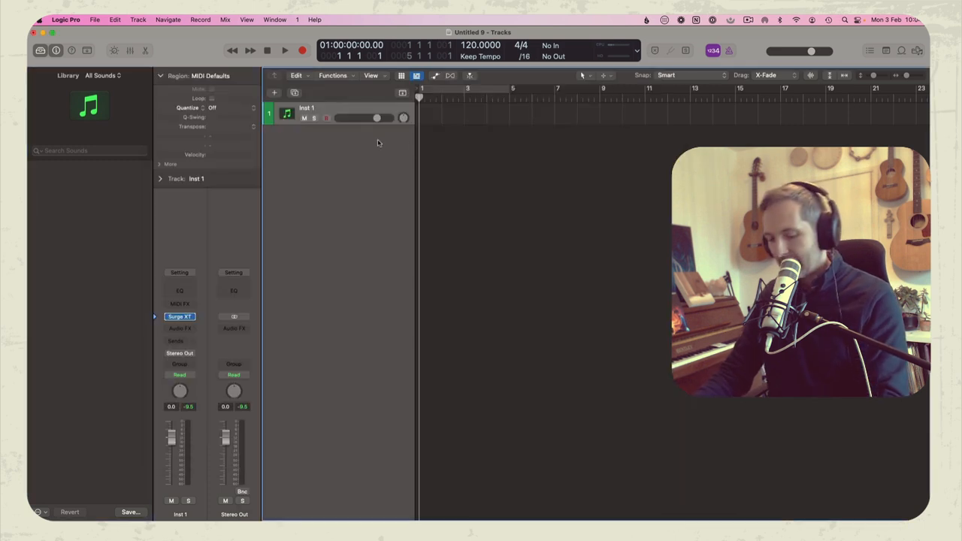
Add a second instrument track with the same synth settings, and rename the first track Voice Bass.
double_click(330, 147)
left_click(319, 111)
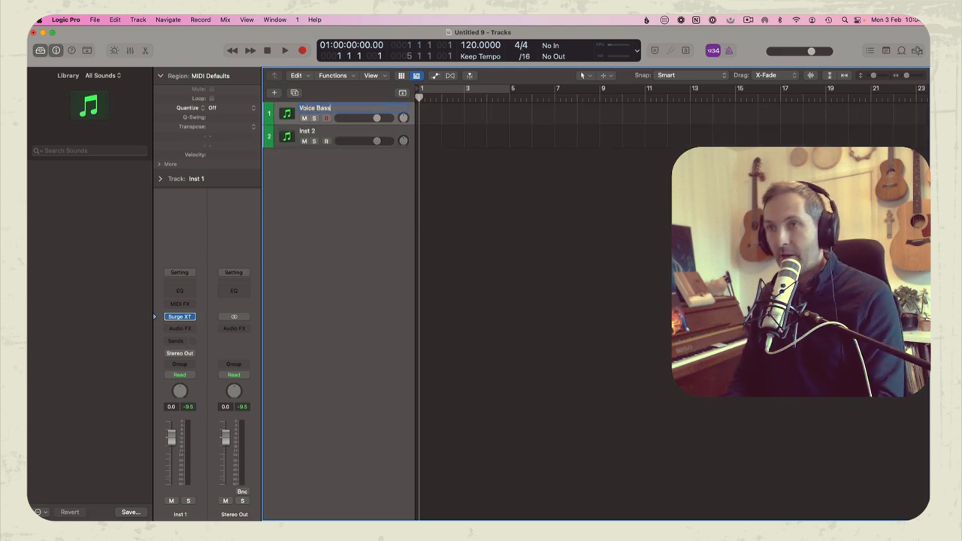
type("Voice Bass")
key("Return")
Rename the second instrument track 5th Dirt.
double_click(305, 131)
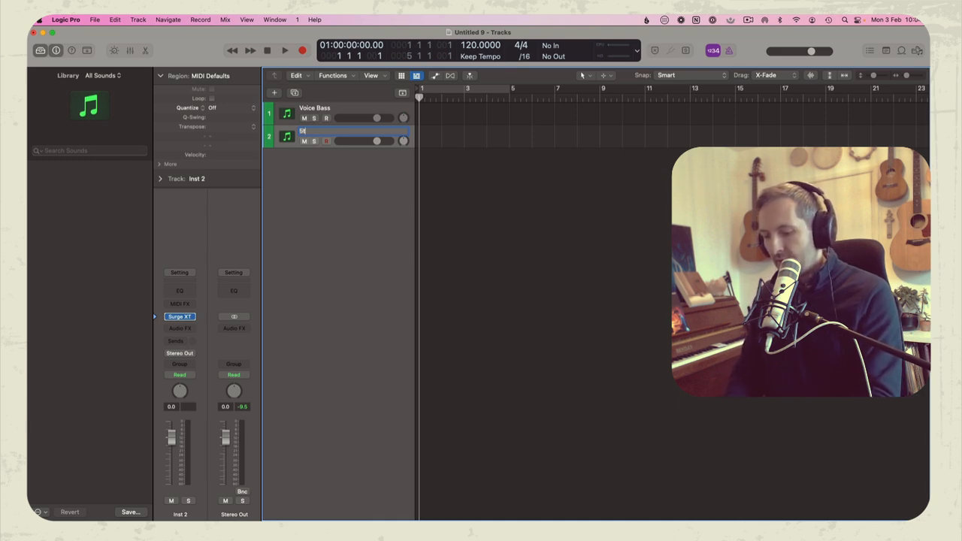
type("5th Dirt")
key("Return")
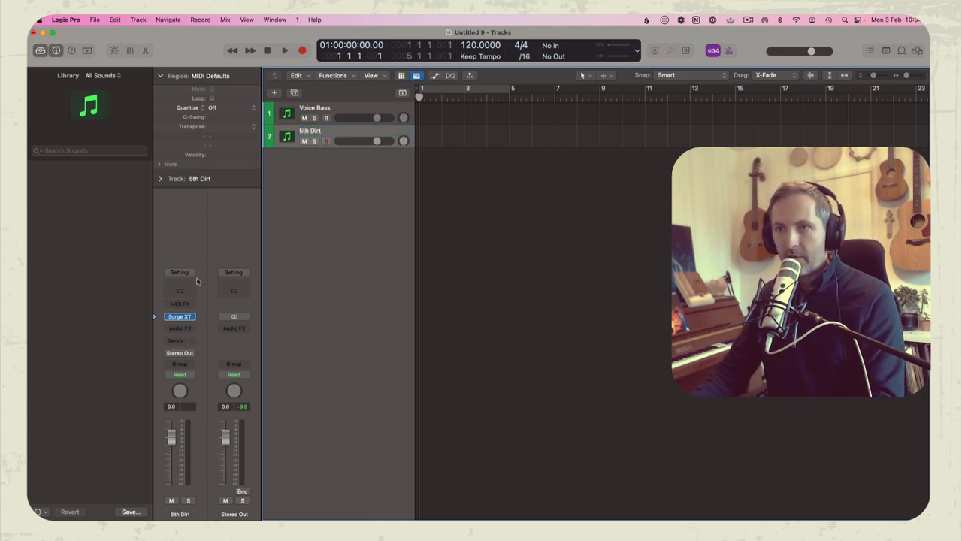
Load Slowboat's Basses patch 5th Dirt into the Surge XT instrument on the 5th Dirt track, and close its window.
left_click(188, 318)
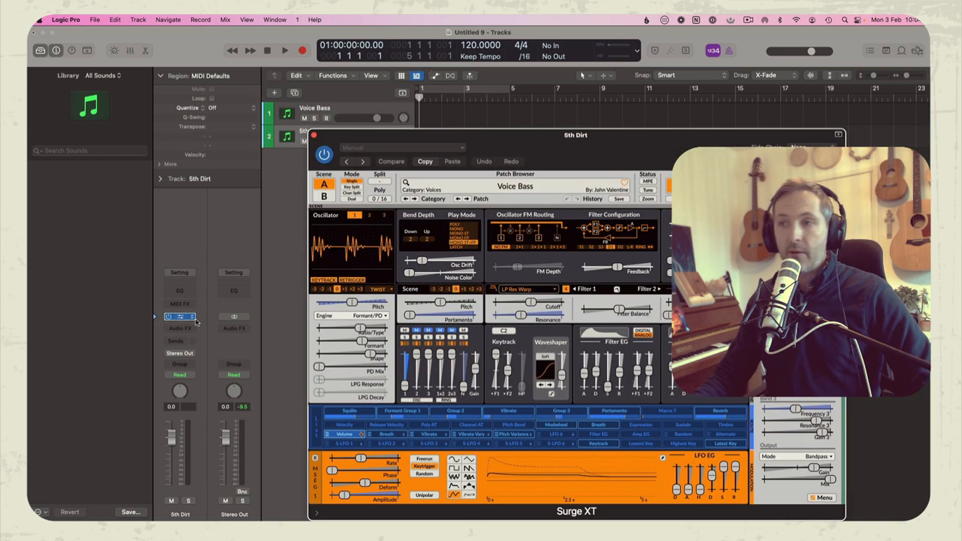
left_click(507, 187)
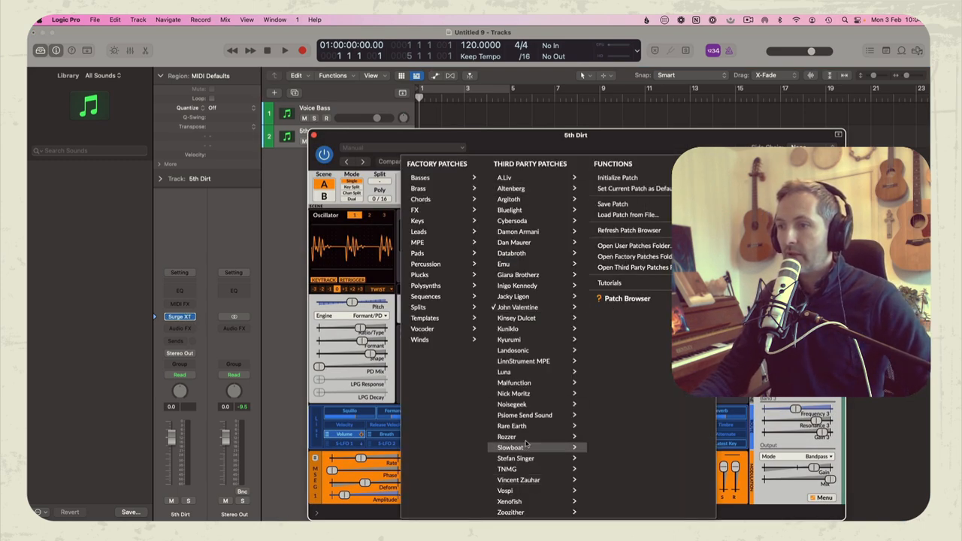
mouse_move(530, 457)
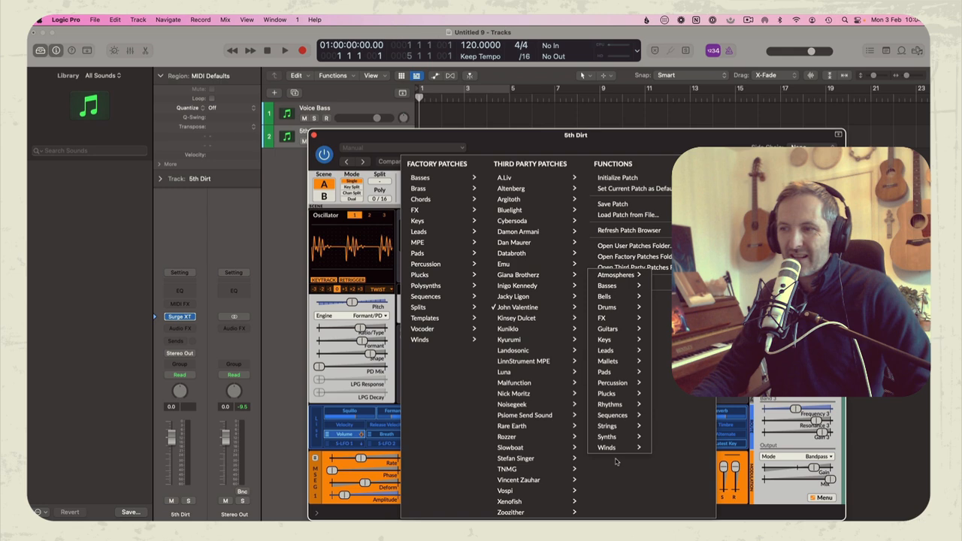
mouse_move(615, 450)
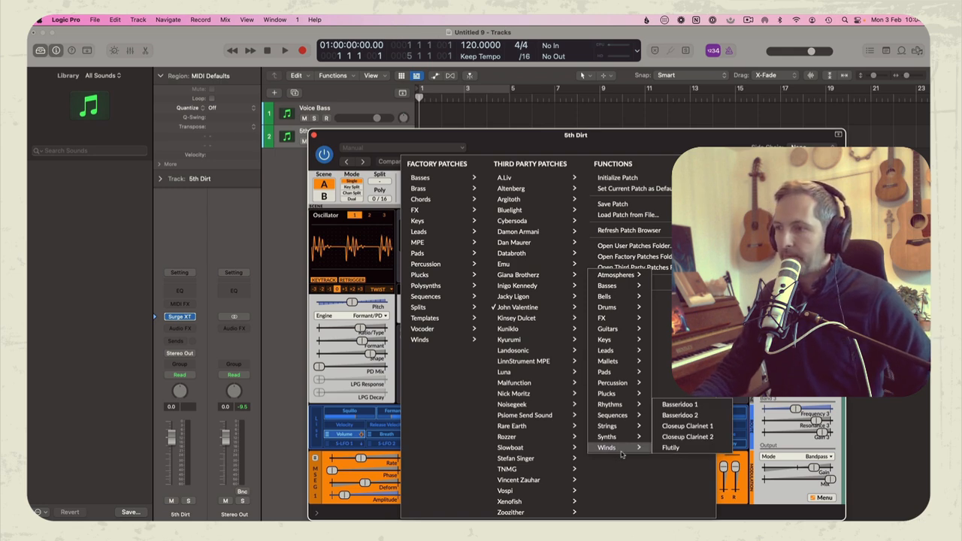
mouse_move(623, 373)
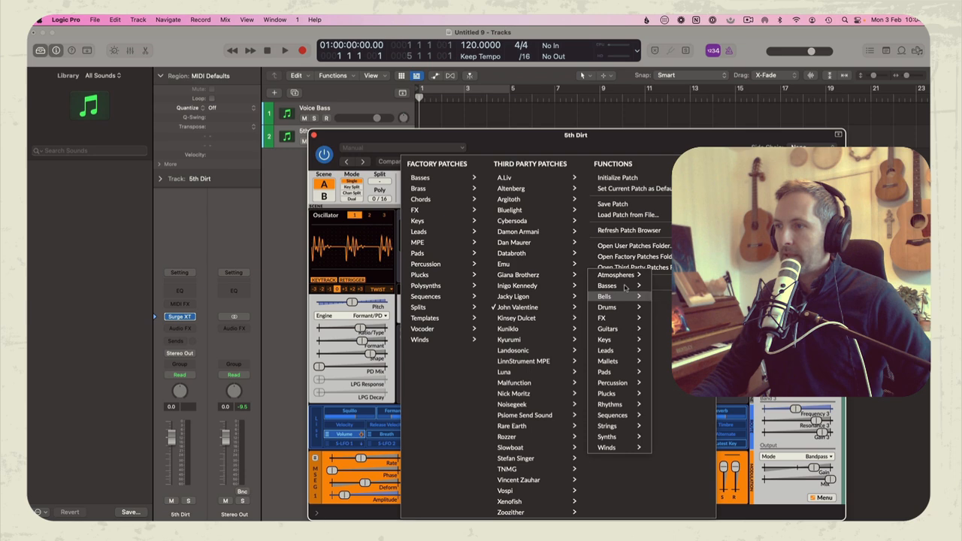
mouse_move(637, 285)
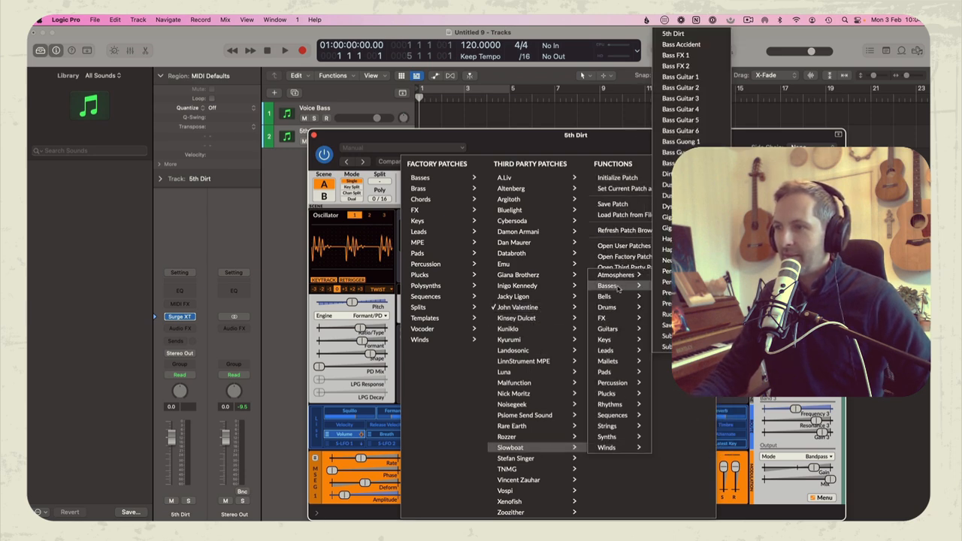
left_click(673, 33)
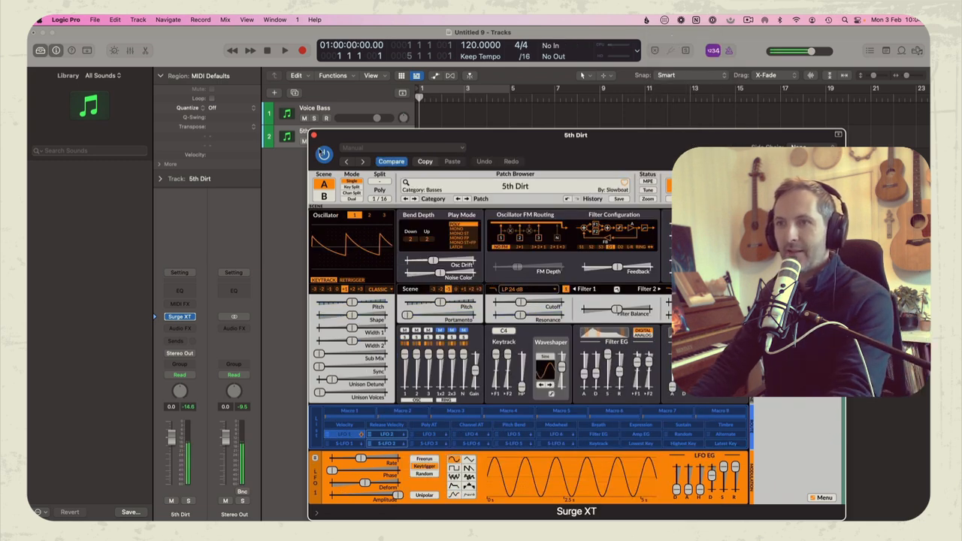
left_click(314, 135)
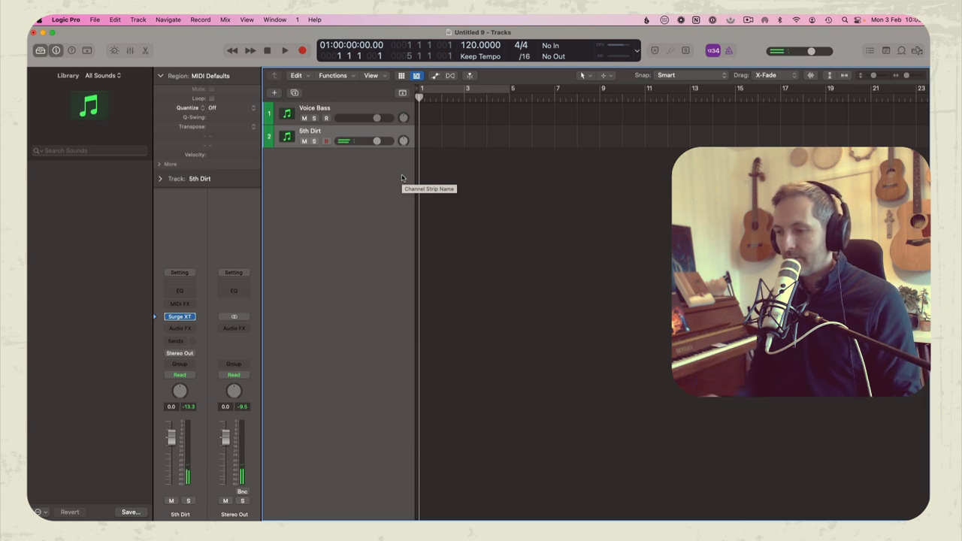
Play the empty project briefly with the metronome on to hear the current tempo.
left_click(729, 51)
key("space")
key("space")
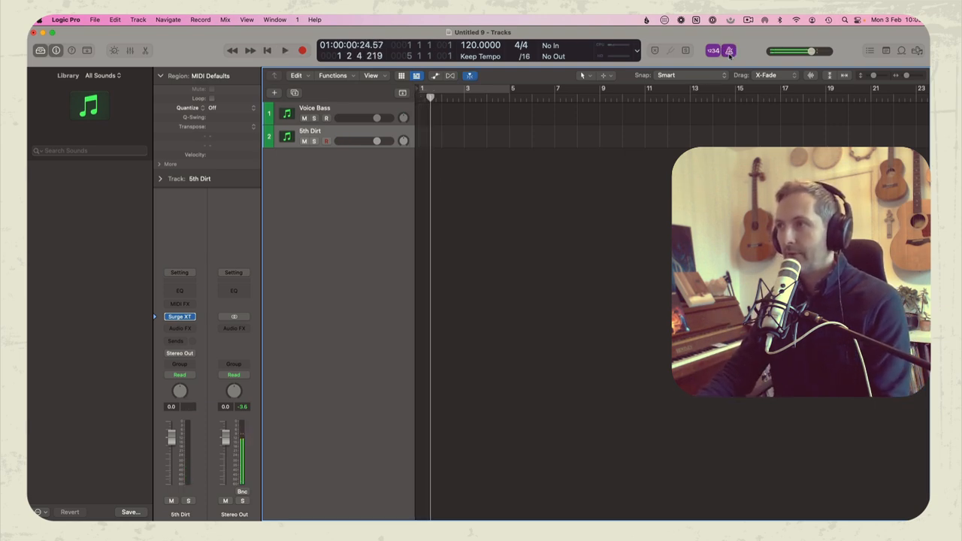
Set the project tempo to 100 BPM.
double_click(481, 46)
type("100")
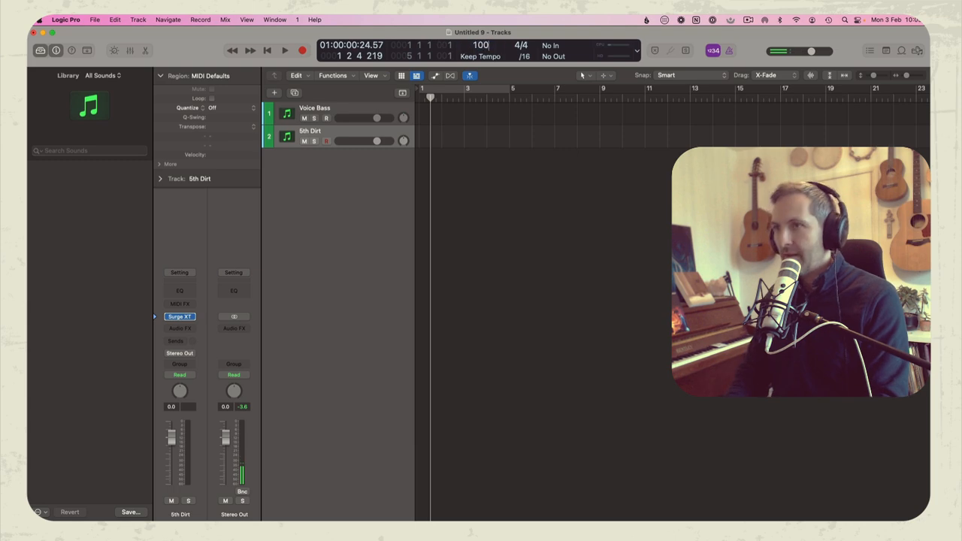
key("Return")
Listen to the metronome during playback at 100 BPM, and stop playback with the metronome switched off.
key("space")
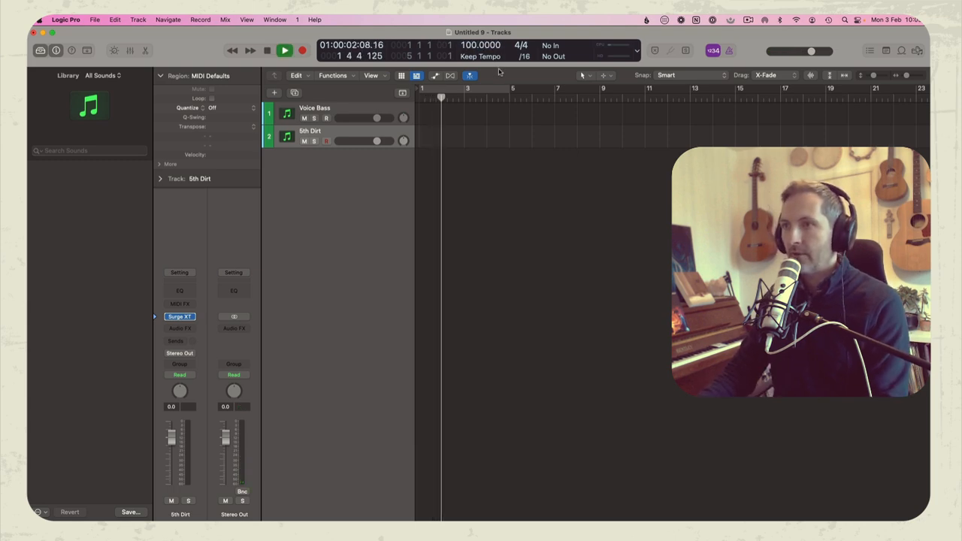
left_click(729, 50)
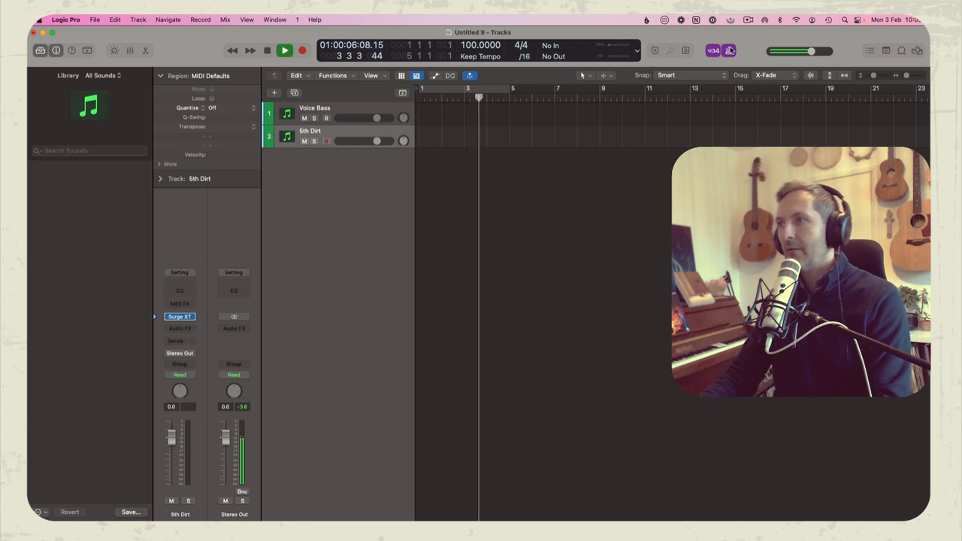
key("space")
left_click(729, 50)
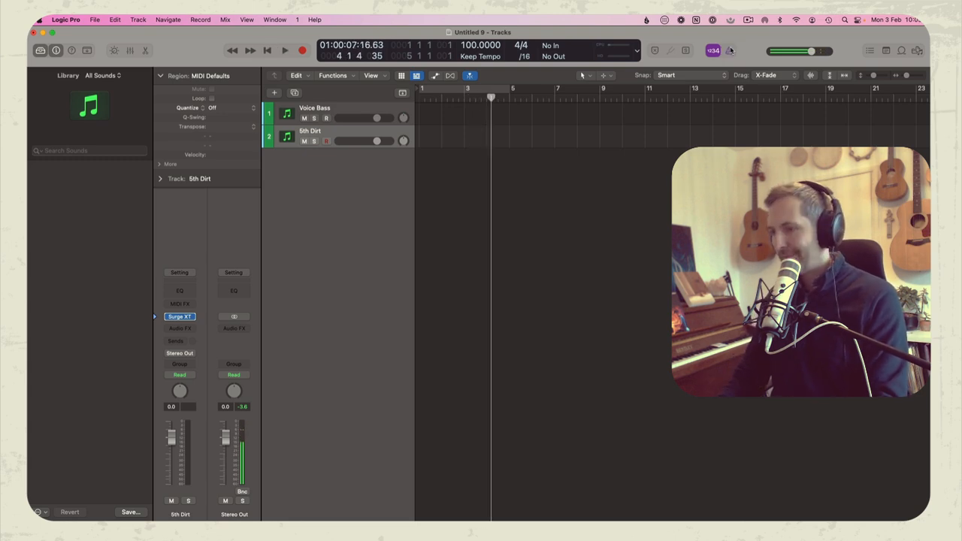
Record an eight-bar MIDI bass part on the 5th Dirt track, starting from bar 1.
key("Return")
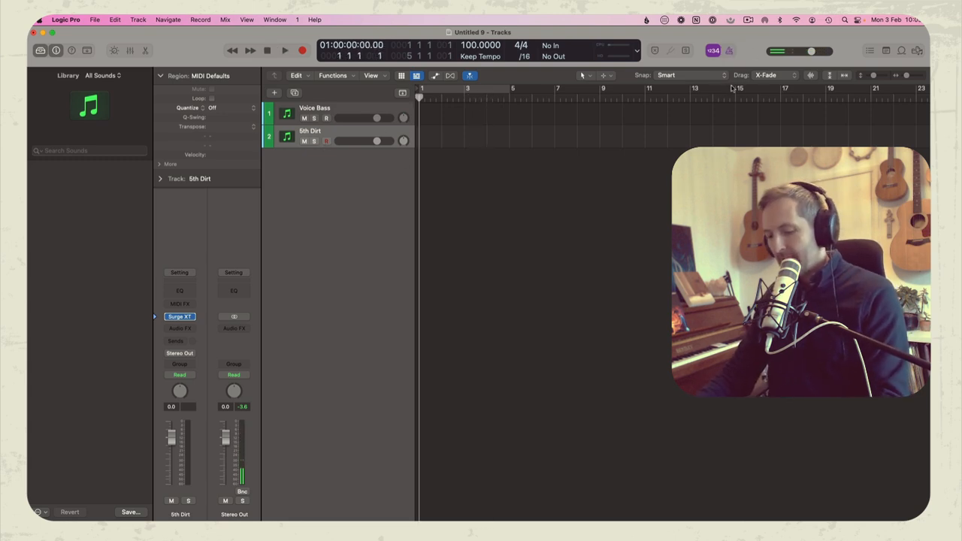
key("r")
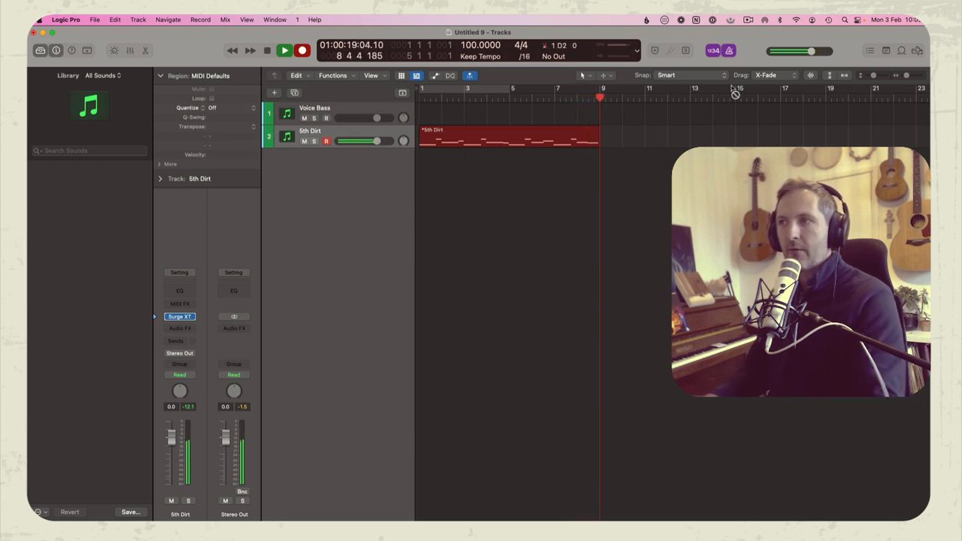
key("space")
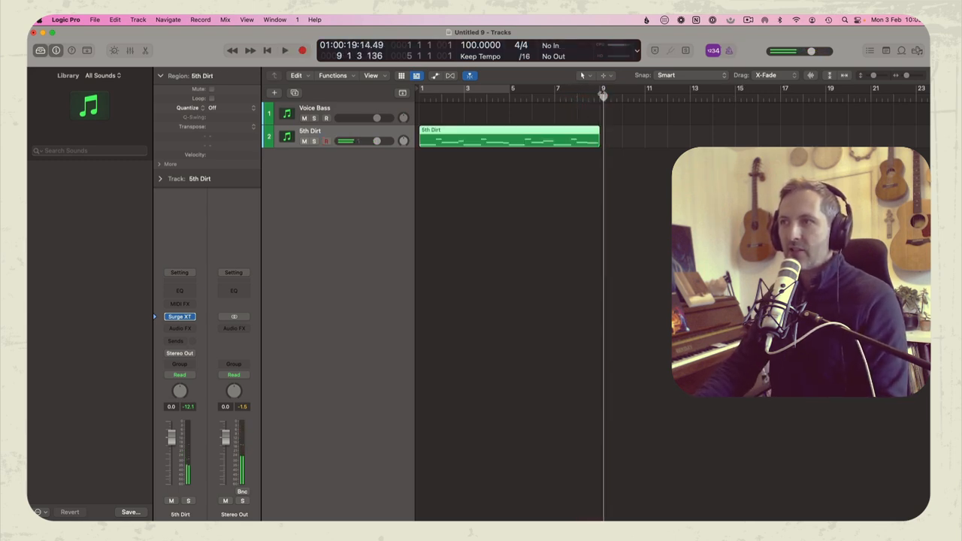
left_click(535, 158)
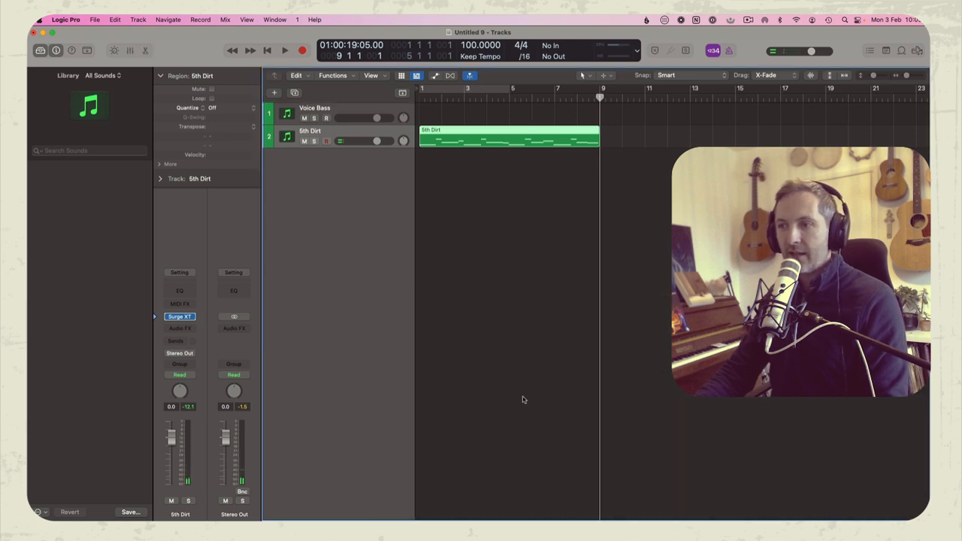
Open the 5th Dirt region's notes, set the project tempo to 80 BPM, and play it from the start.
double_click(511, 135)
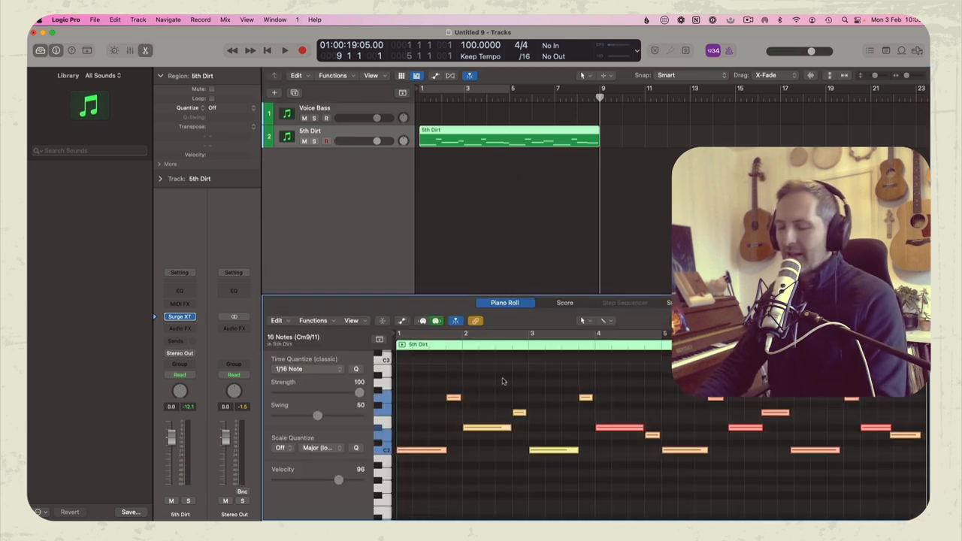
key("Return")
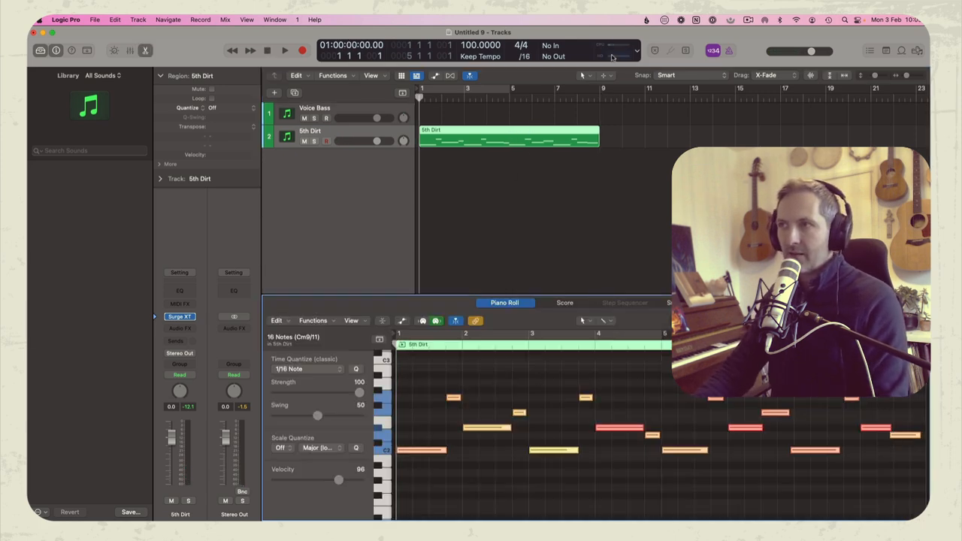
double_click(480, 45)
type("80")
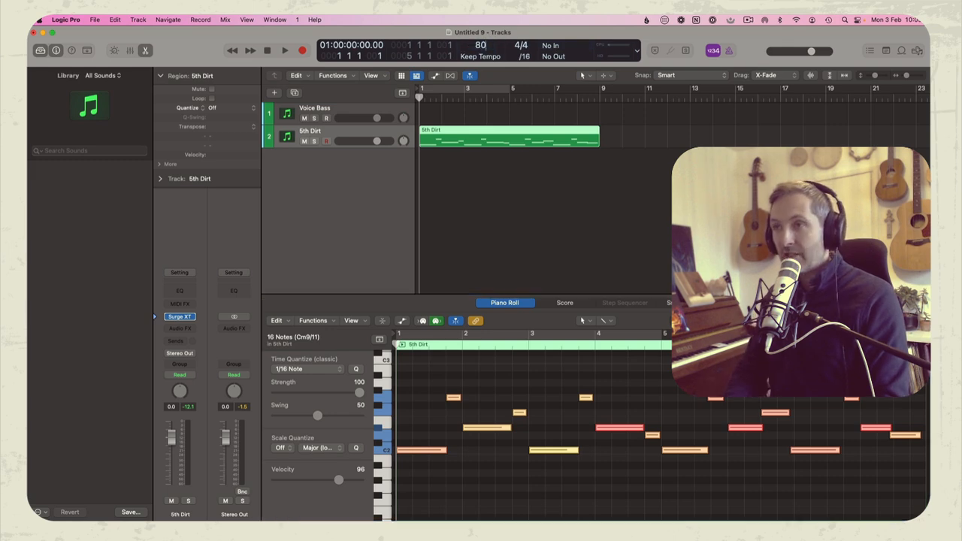
key("Return")
key("space")
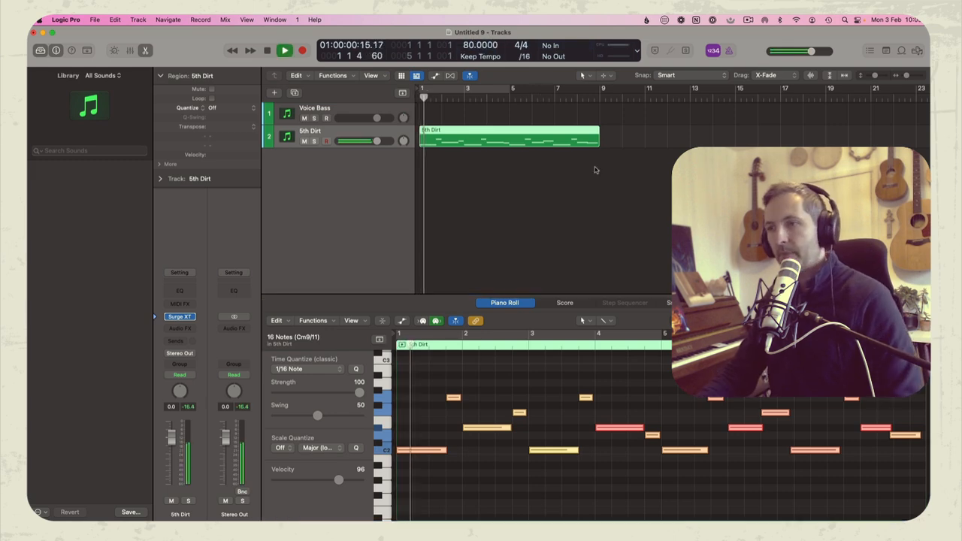
Trim the bass notes' ends to the following notes with Force Legato and even out their velocity at 103.
key("p")
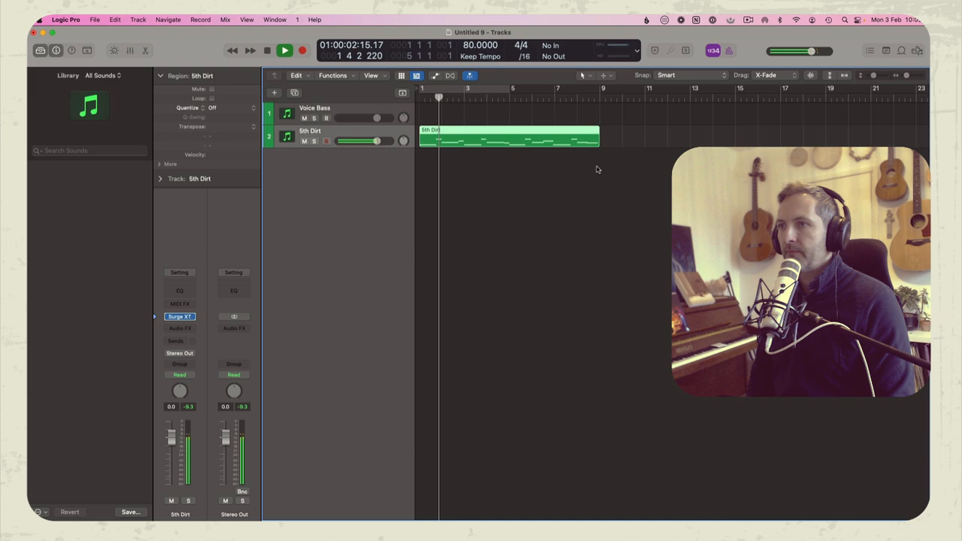
key("p")
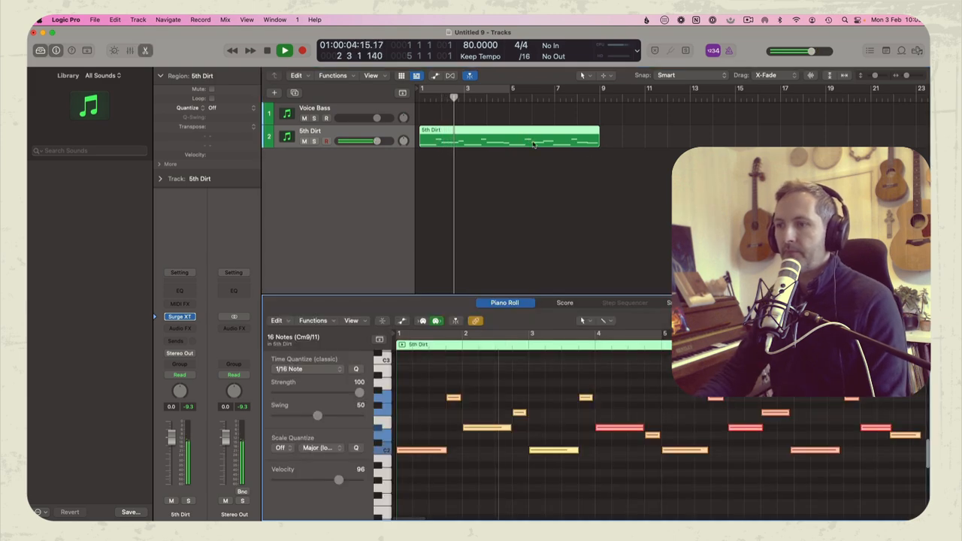
right_click(455, 402)
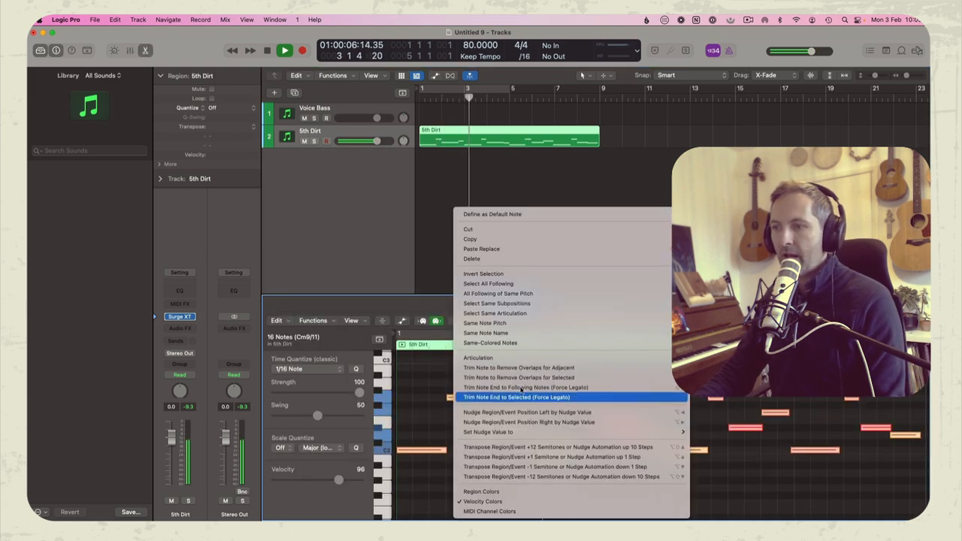
left_click(543, 387)
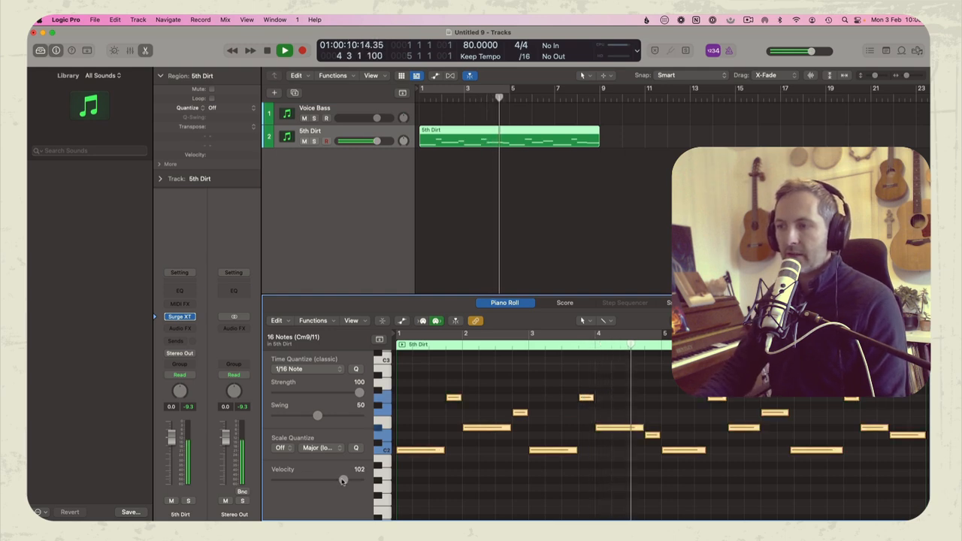
key("e")
left_click(484, 211)
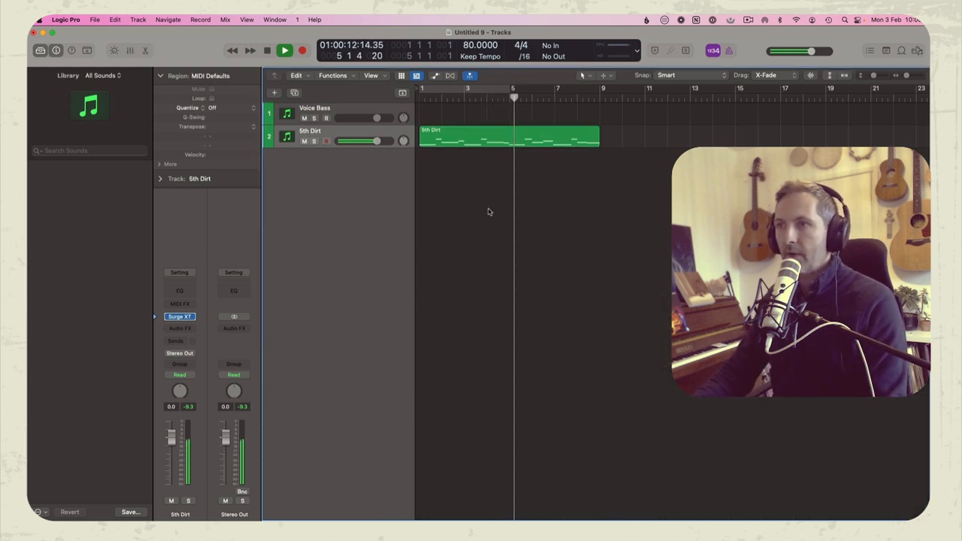
Stop playback, quantize the 5th Dirt notes to 1/8 Note, and apply Force Legato to the following notes again.
left_click(482, 131)
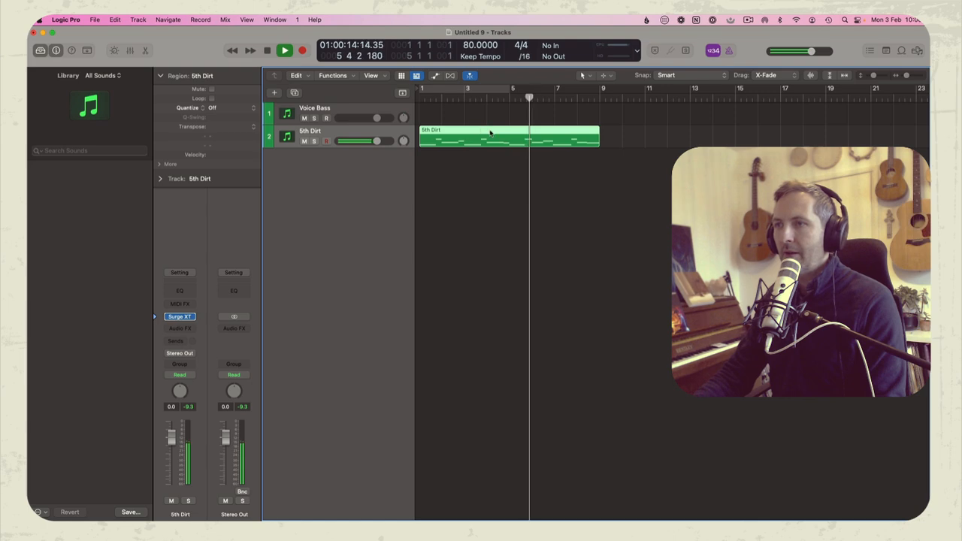
key("space")
left_click_drag(482, 140, 482, 140)
double_click(483, 140)
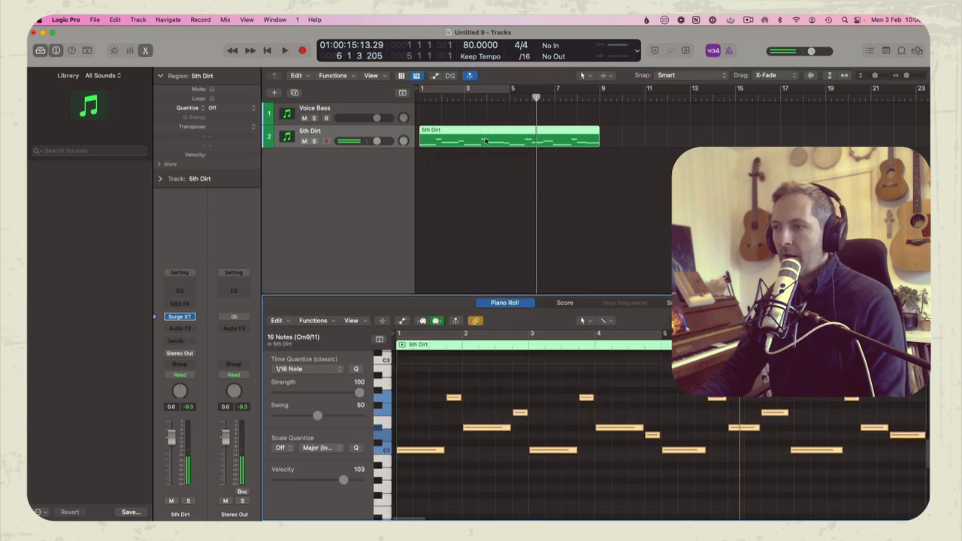
left_click(309, 369)
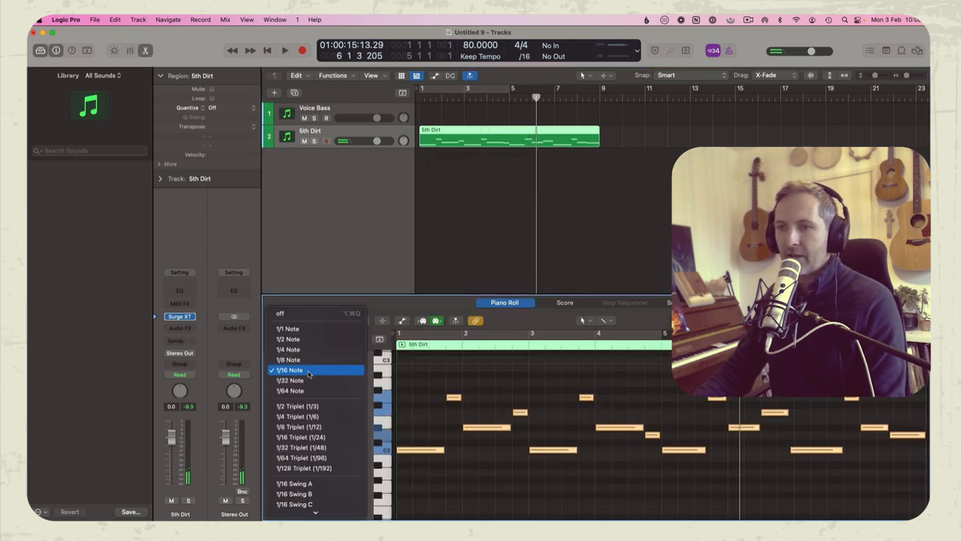
left_click(301, 360)
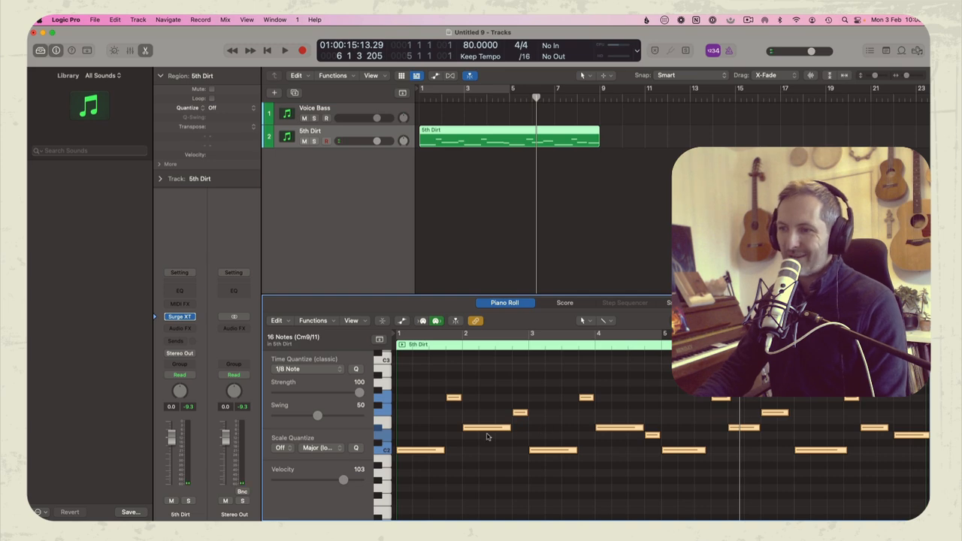
right_click(486, 437)
left_click(588, 392)
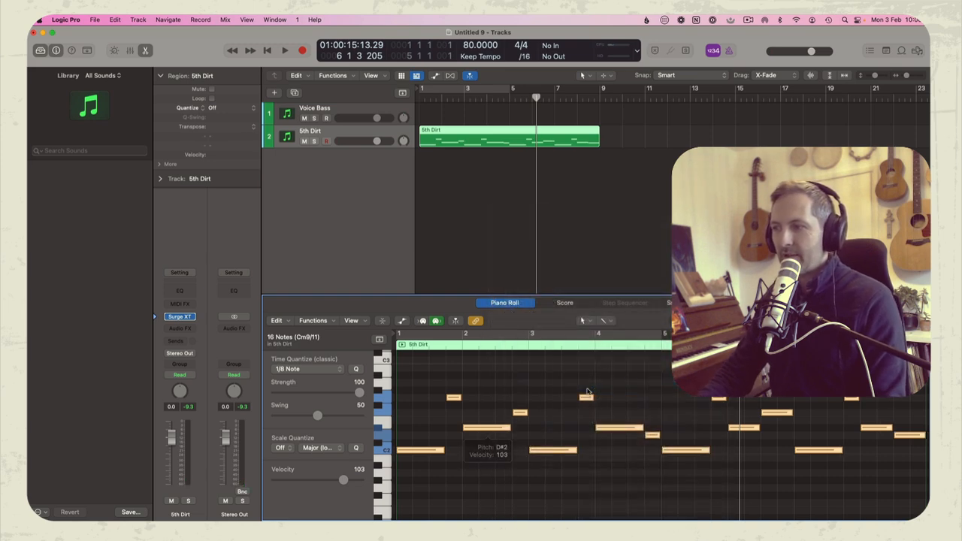
Reopen the 5th Dirt region's notes and listen to the quantized bass part from the start.
key("p")
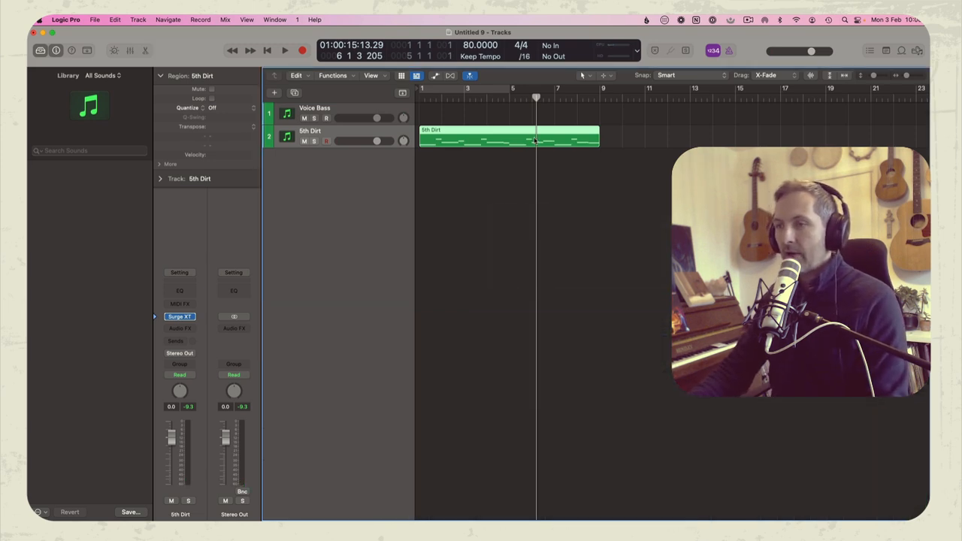
double_click(456, 137)
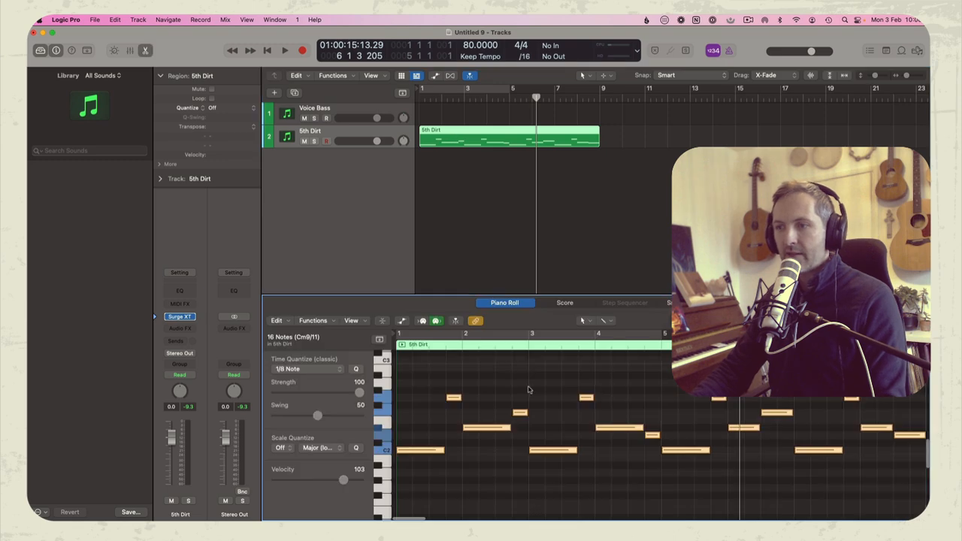
scroll(526, 389, "up", 3)
key("Return")
key("space")
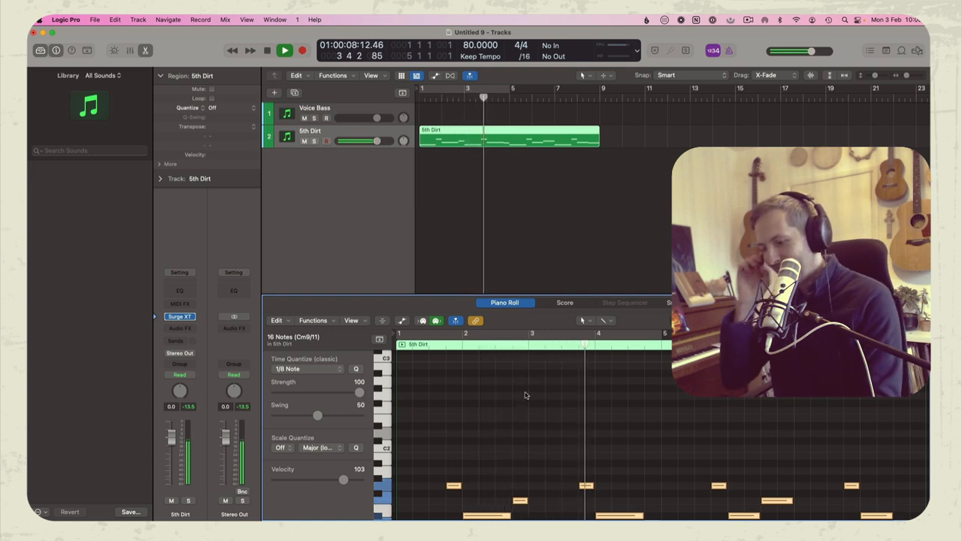
Repeat the eight-bar 5th Dirt region once so the bass runs to bar 17, and stop playback.
key("p")
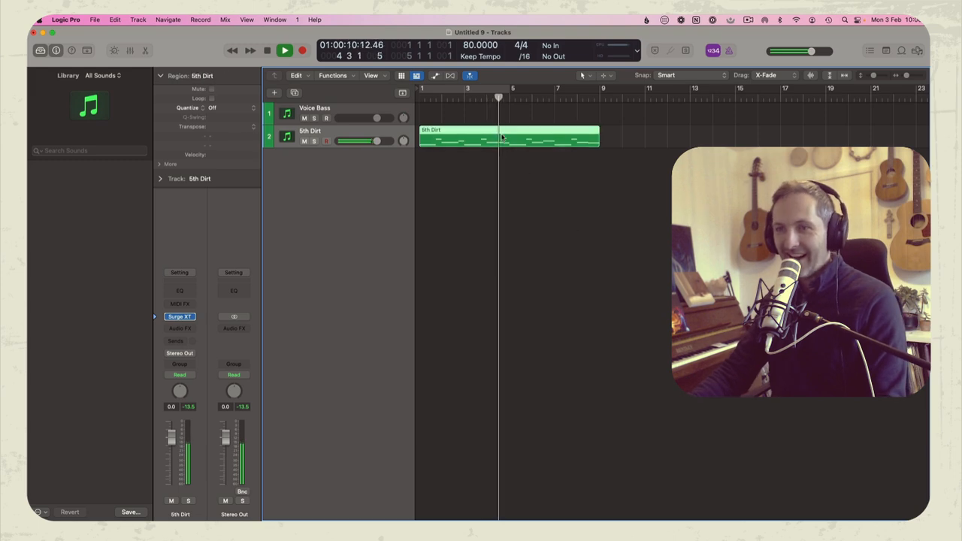
key("super+r")
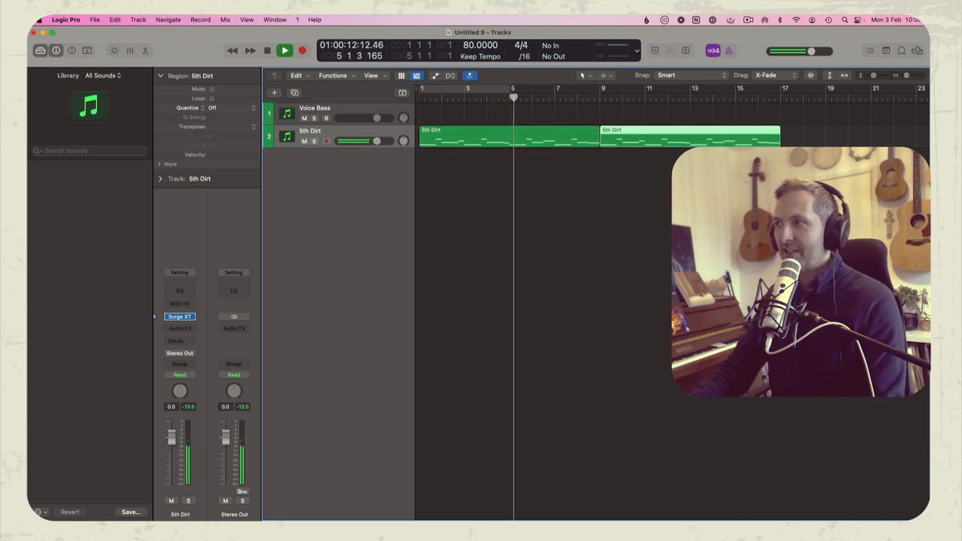
key("super+shift+a")
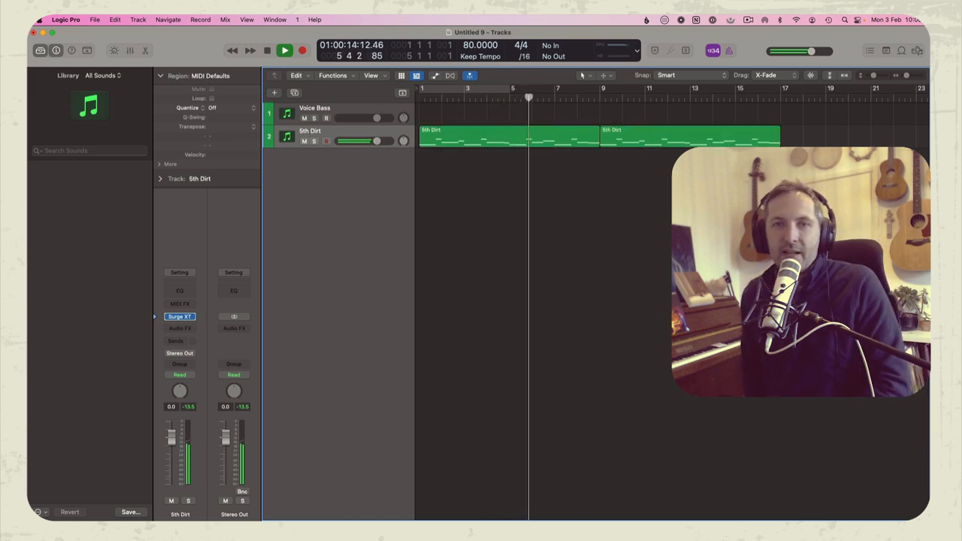
key("space")
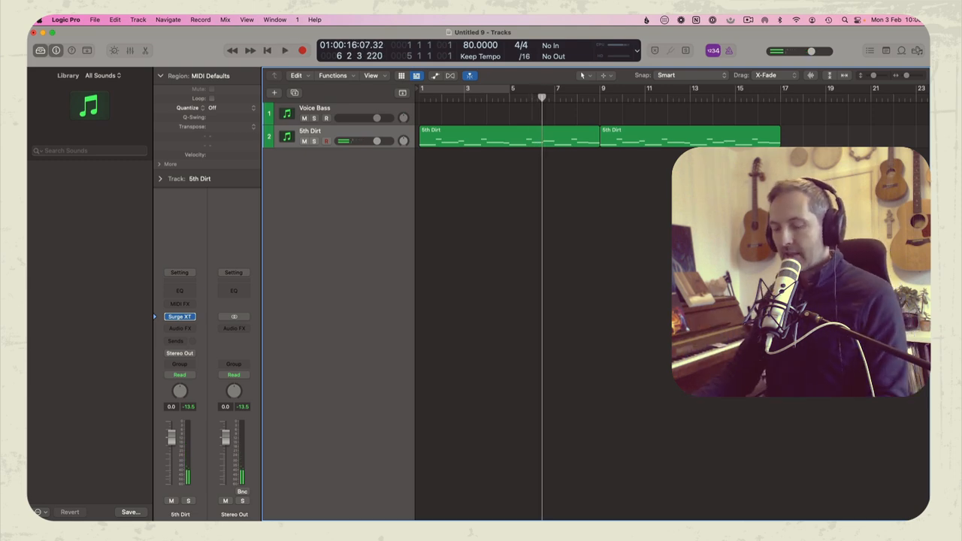
Switch to Finder and preview Lights in the skies.mp3 in the Scifi Fantasy folder, skipping to its middle and later sections.
key("super+Tab")
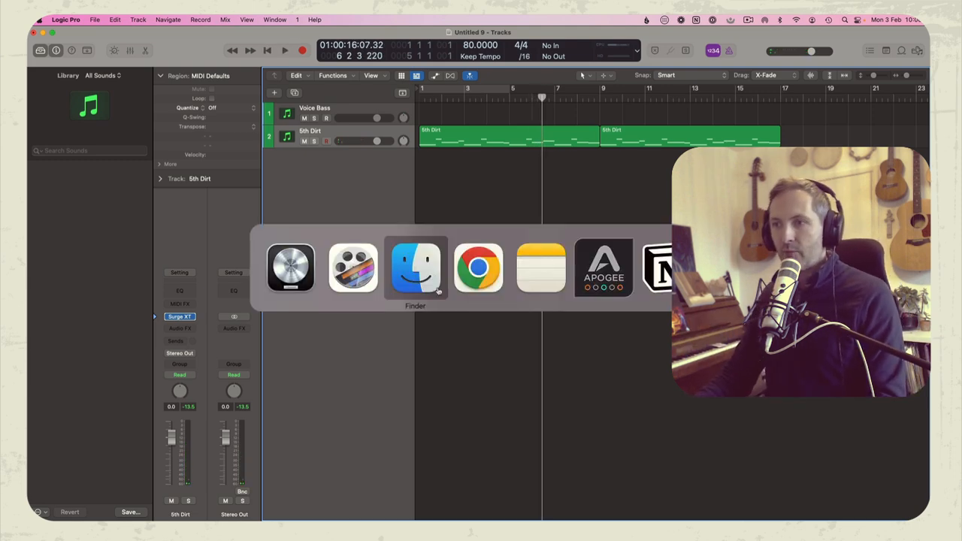
key("super+Tab")
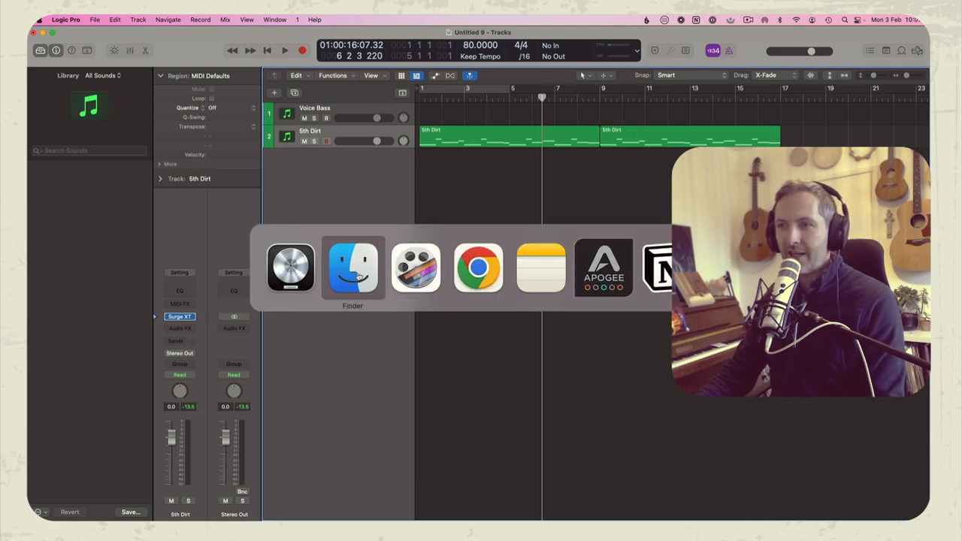
left_click(357, 275)
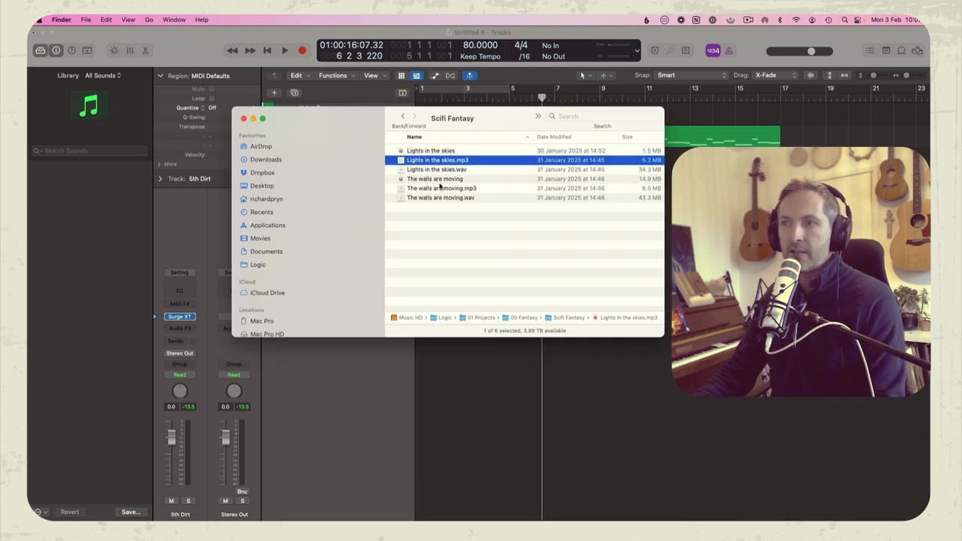
key("space")
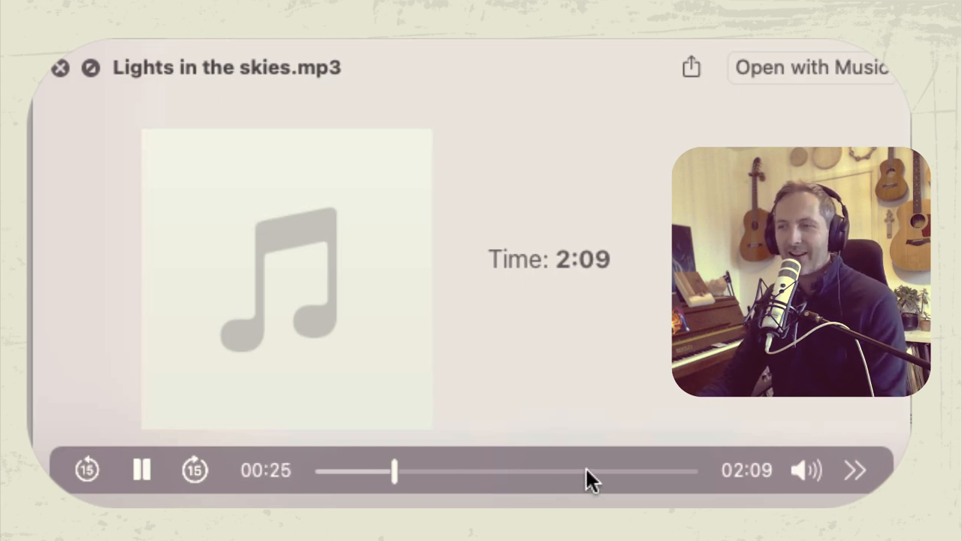
left_click(511, 471)
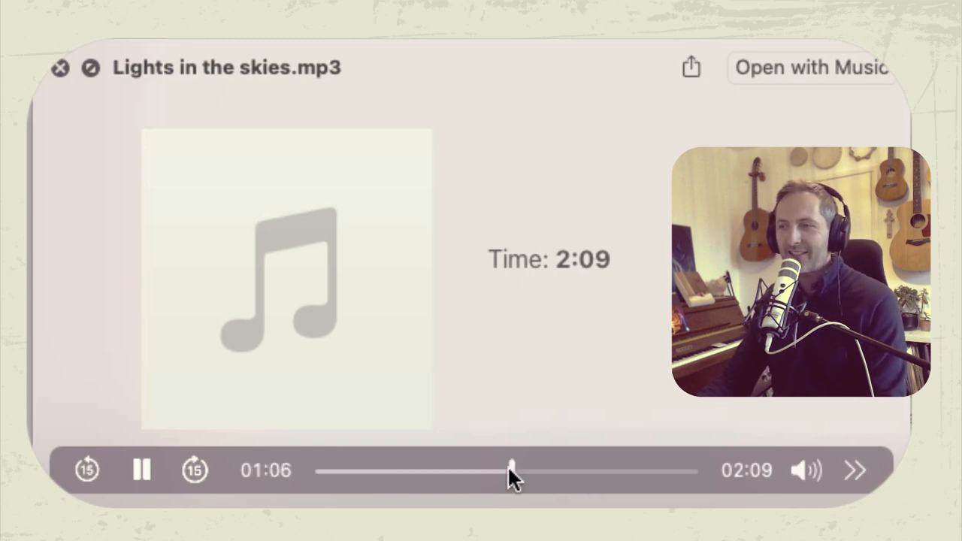
left_click(577, 469)
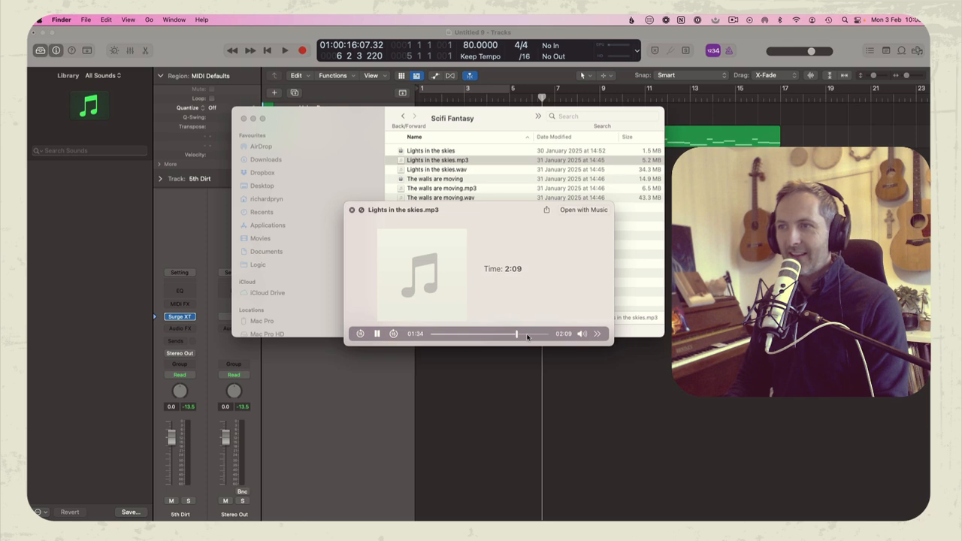
key("space")
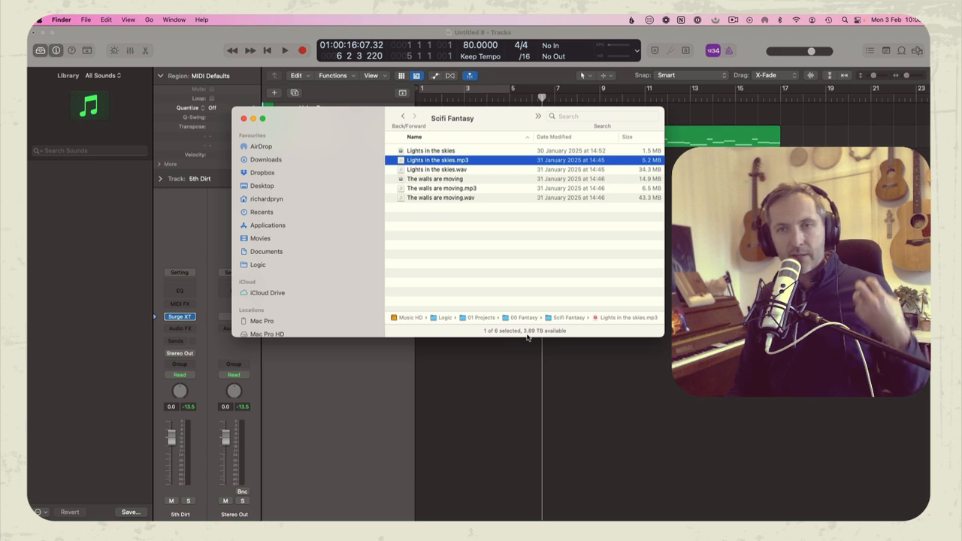
Preview The walls are moving.mp3 at its middle and later sections, and briefly replay the middle of Lights in the skies.mp3.
key("Down")
key("Down")
key("Down")
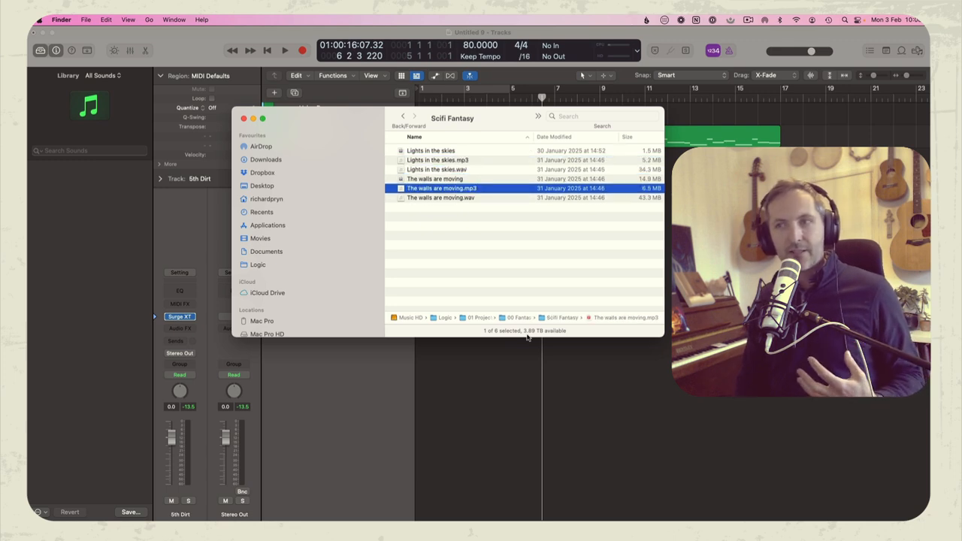
key("space")
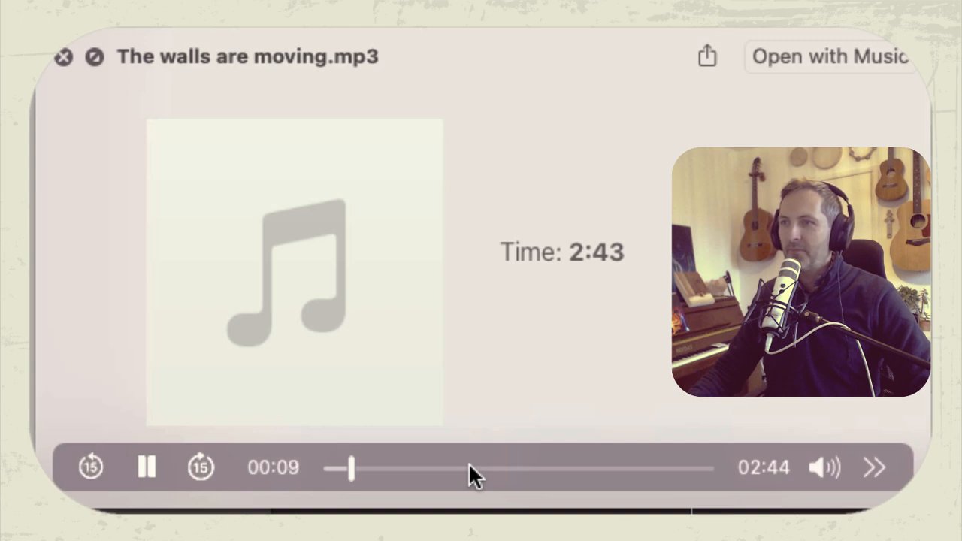
left_click(485, 468)
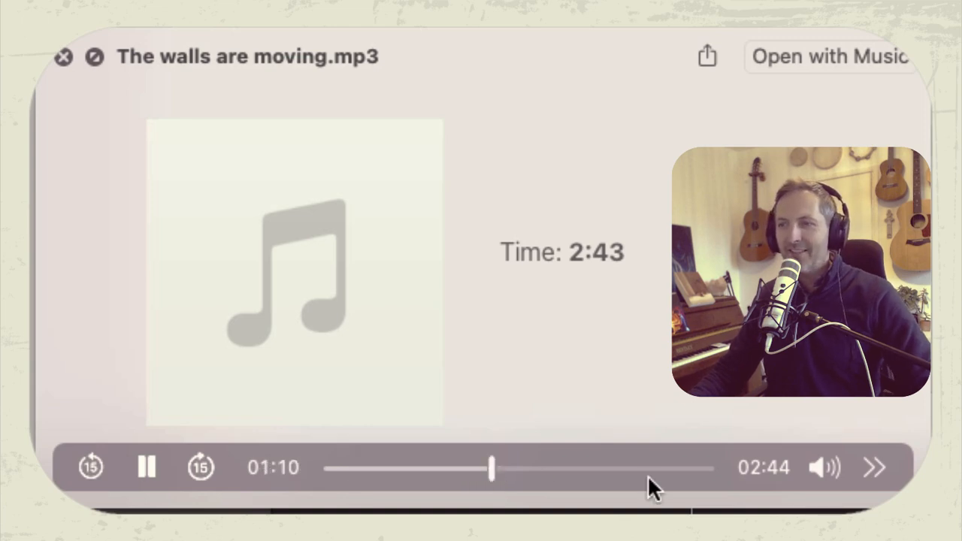
left_click(594, 468)
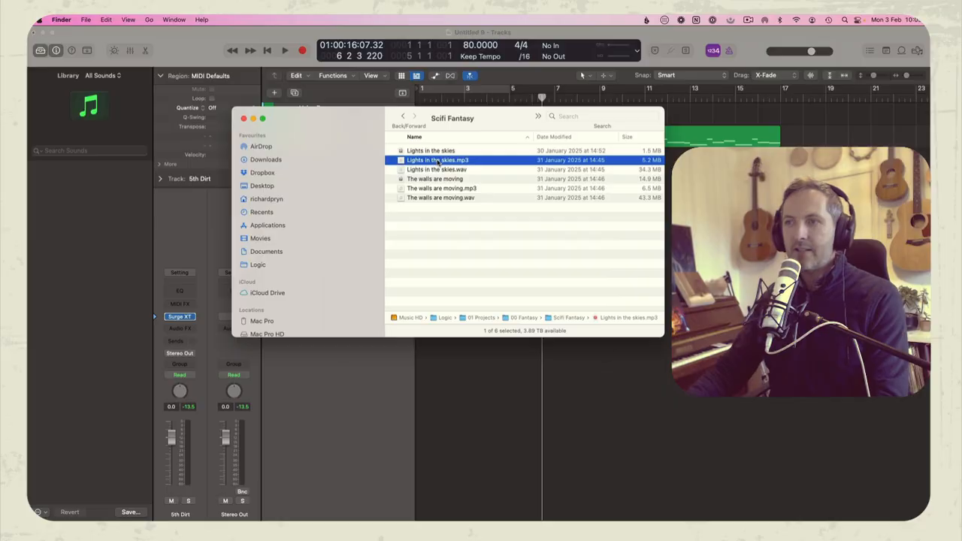
key("space")
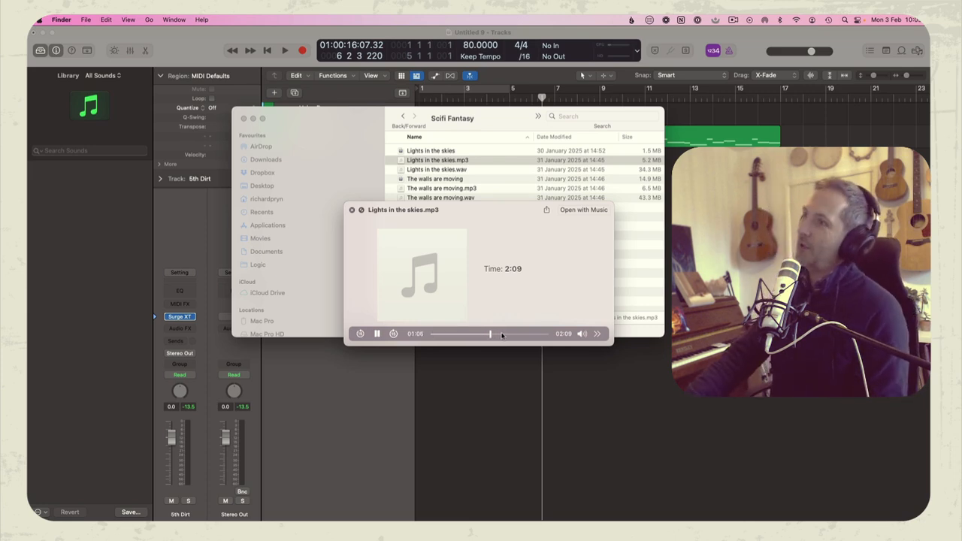
key("space")
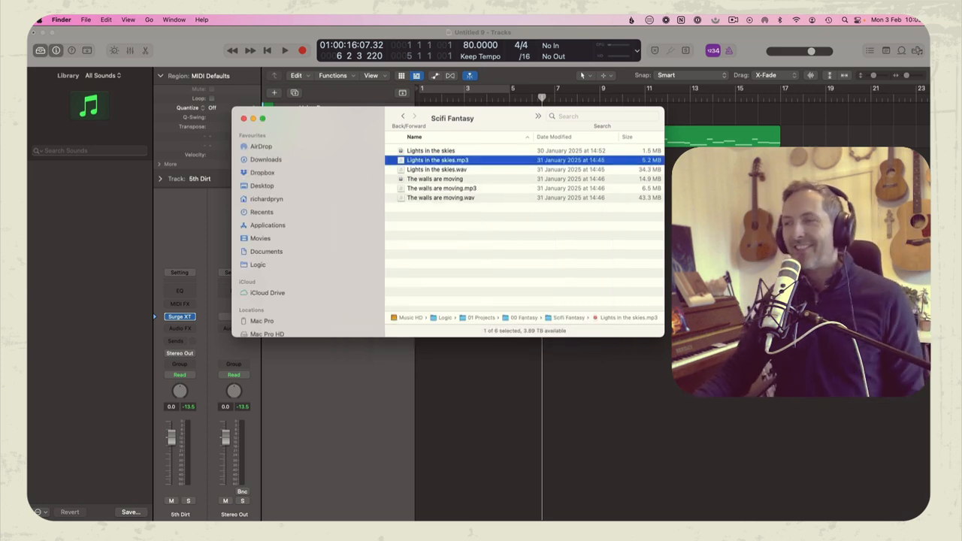
Switch back to Logic Pro and play the first eight bars of bass with the Voice Bass track selected.
left_click(581, 75)
key("Return")
key("space")
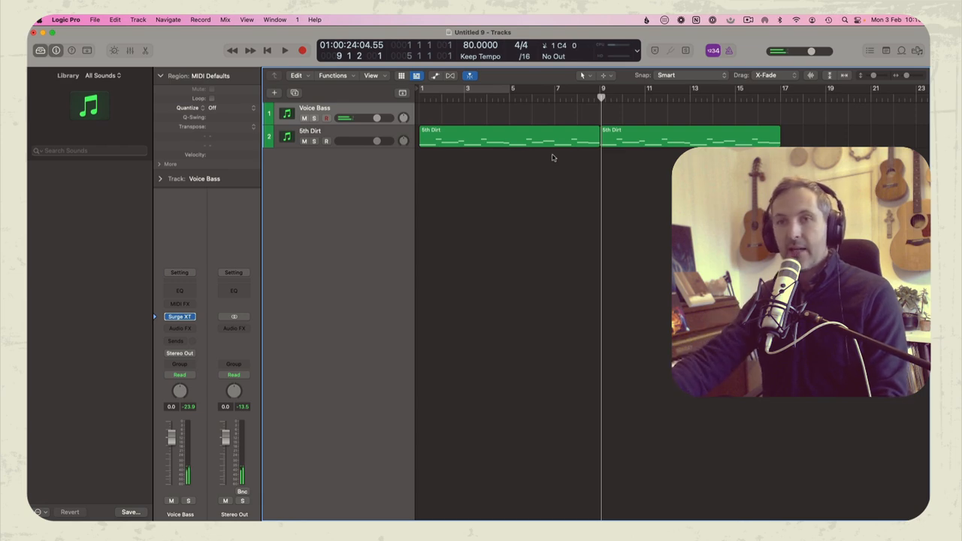
Raise the Voice Bass track volume to +6.0 dB and place the playhead at bar 9.
left_click_drag(377, 119, 391, 119)
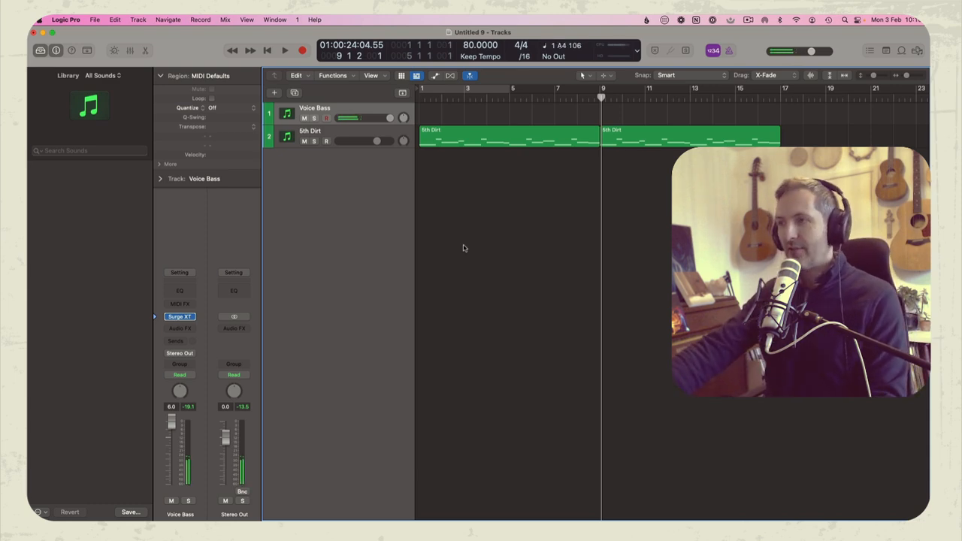
key("comma")
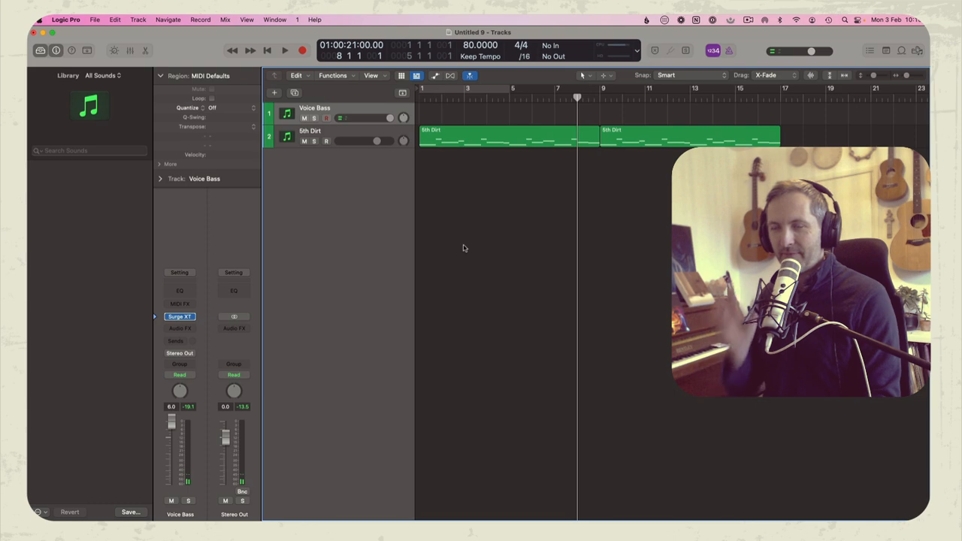
key("space")
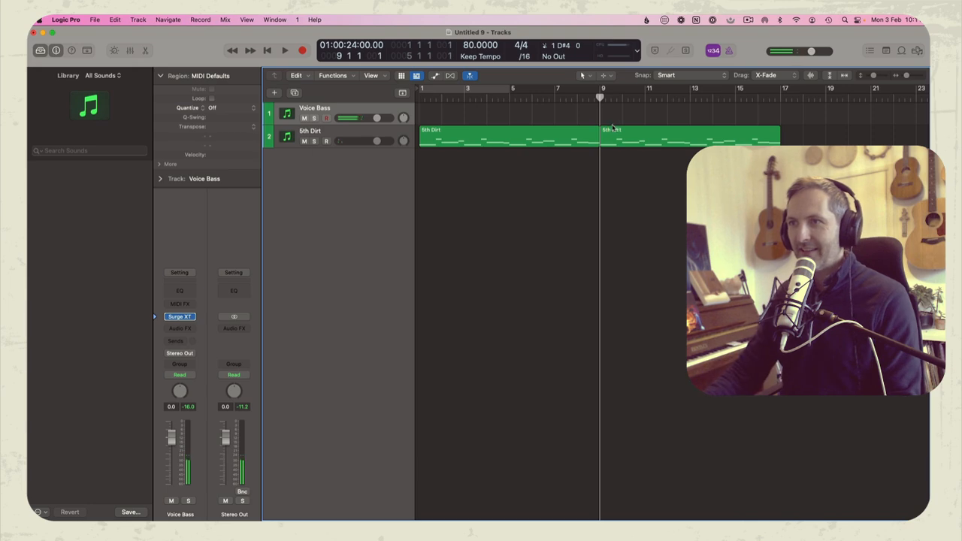
left_click_drag(387, 120, 538, 165)
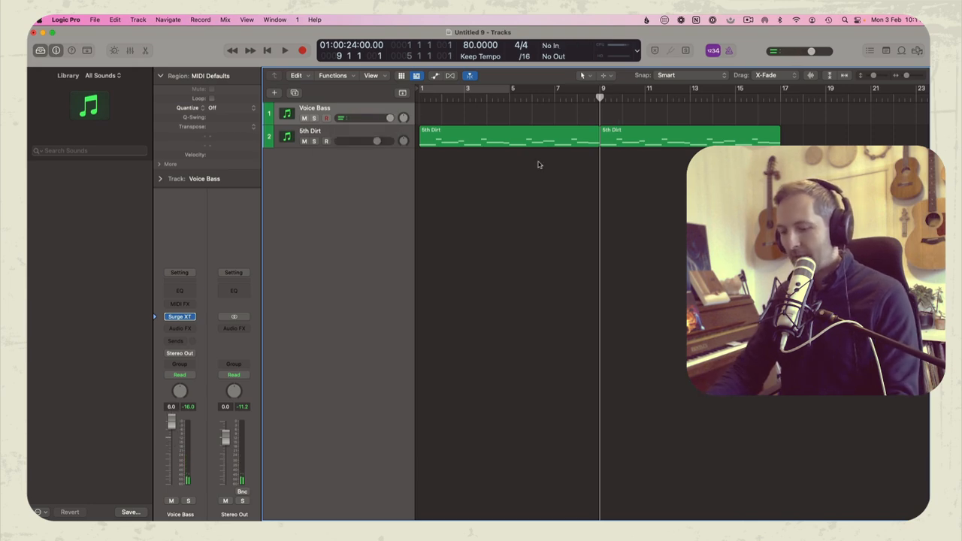
Record a Voice Bass melody from bar 9 into bar 11 and open its region in the Piano Roll.
key("r")
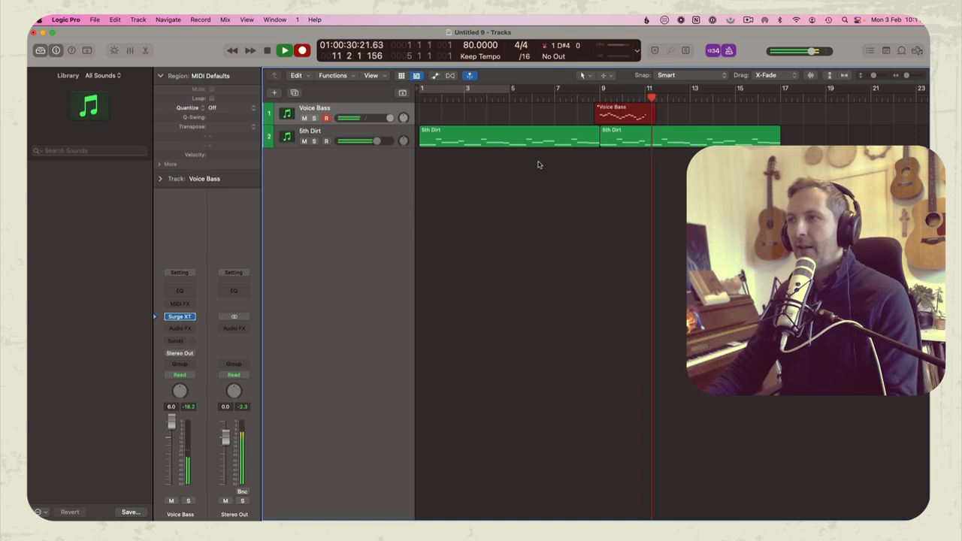
key("space")
double_click(610, 121)
Apply 1/8 Note quantize and Force Legato to all melody notes, and delete the overlong last note.
key("super+a")
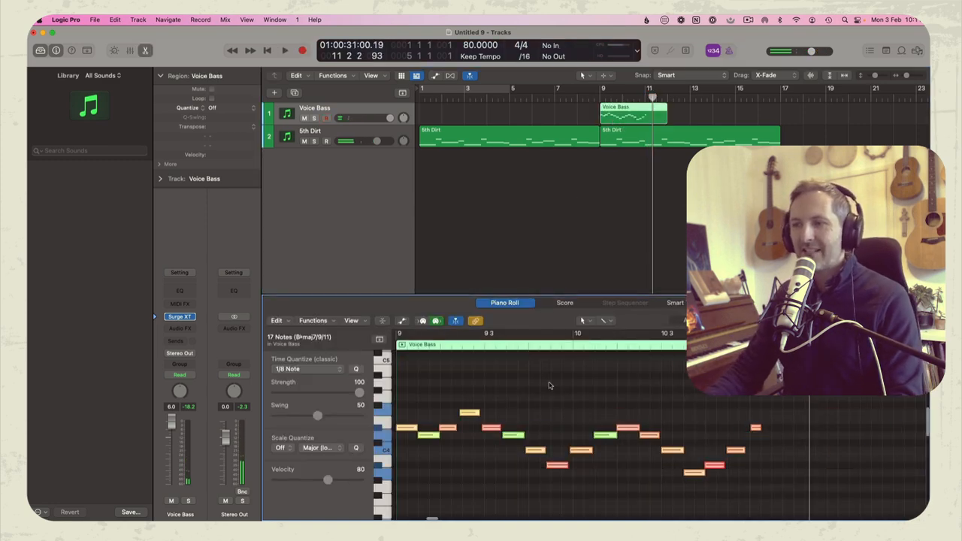
right_click(471, 417)
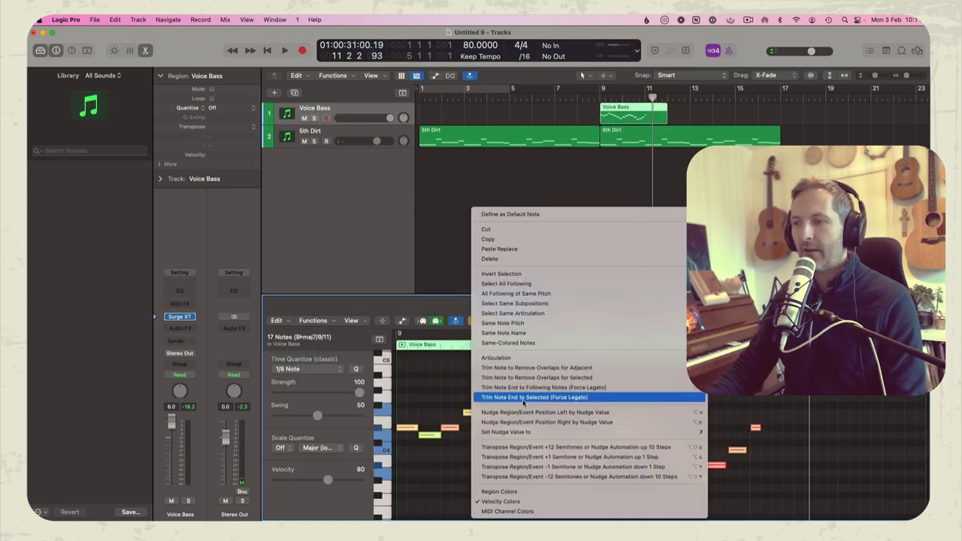
left_click(543, 388)
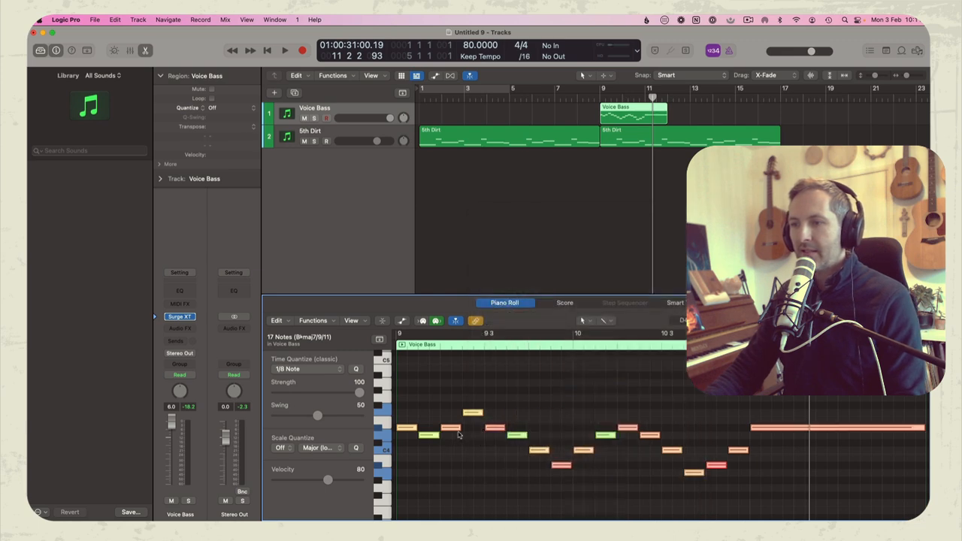
left_click(852, 426)
key("Delete")
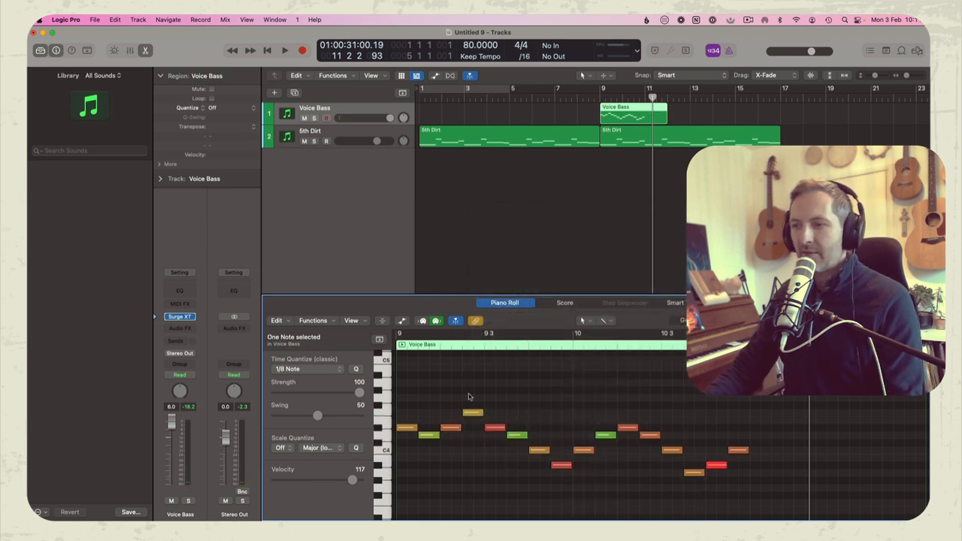
left_click(476, 414)
left_click(562, 464, "shift")
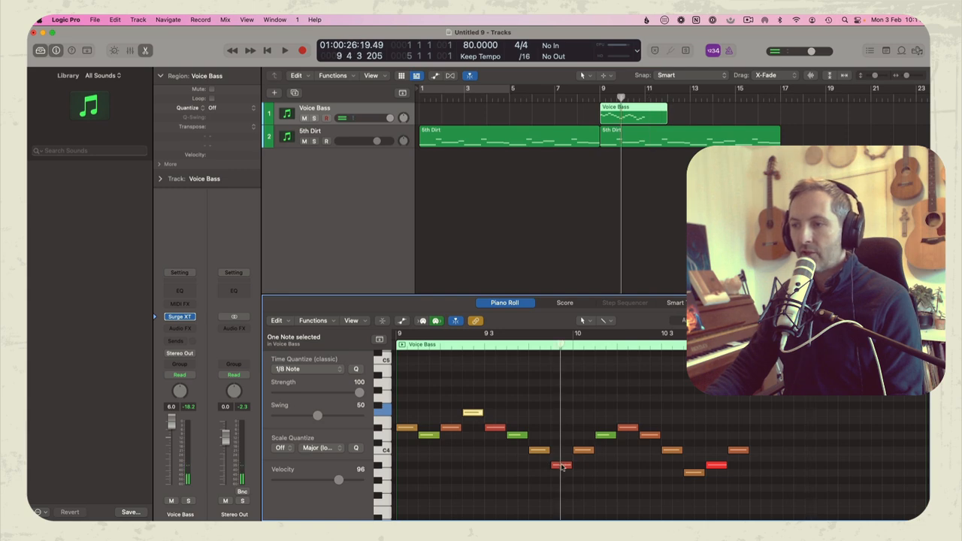
left_click(629, 429, "shift")
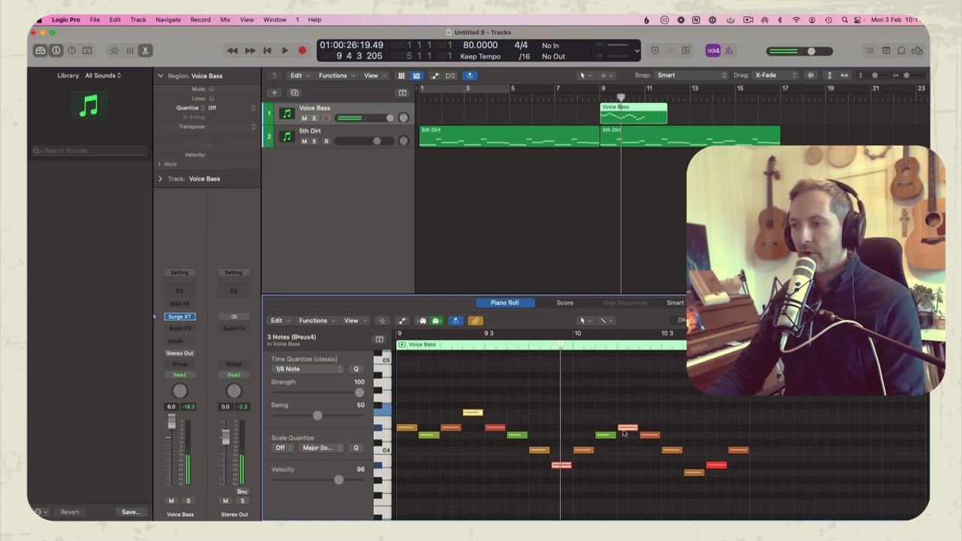
left_click(625, 432, "shift")
left_click(536, 416)
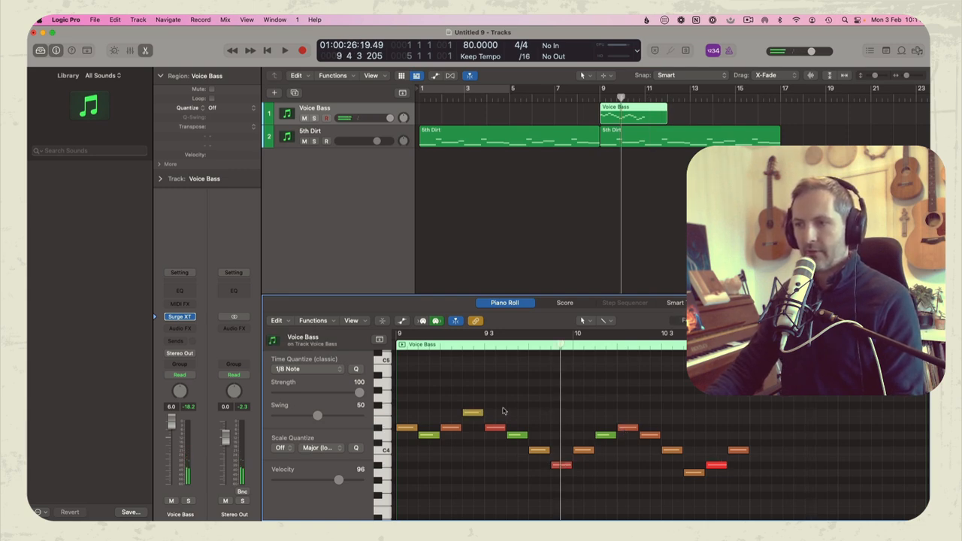
Shorten four notes together by about 38 ticks: bar 9's highest and lowest notes, the note before beat 10 3, and the final C4.
left_click(474, 412)
left_click(561, 464, "shift")
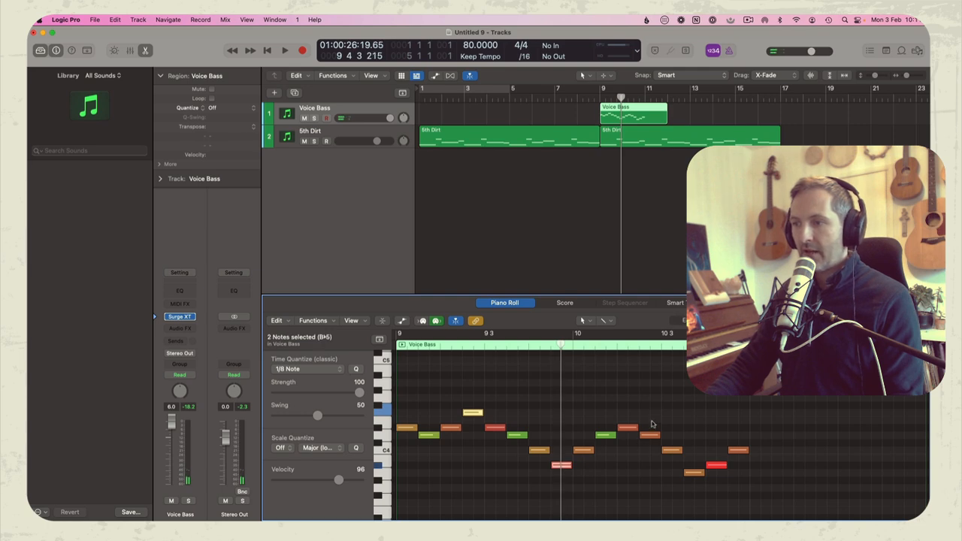
left_click(649, 435, "shift")
left_click(738, 450, "shift")
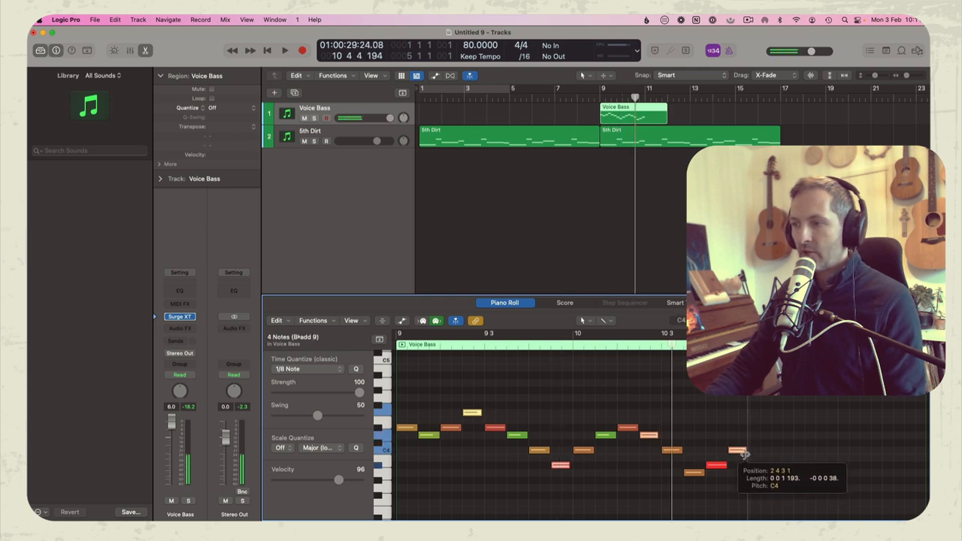
Play the melody with the shortened notes from bar 9, and stop in bar 10.
key("space")
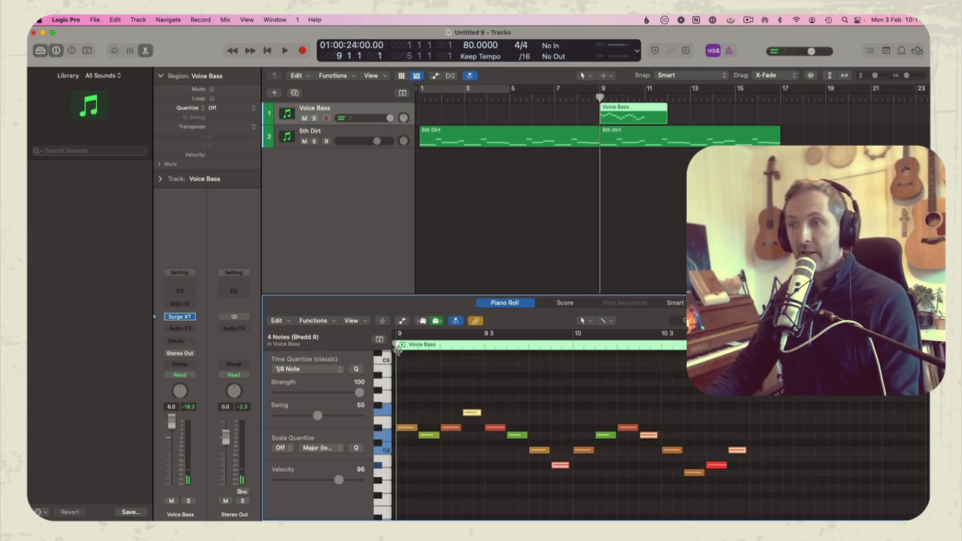
key("space")
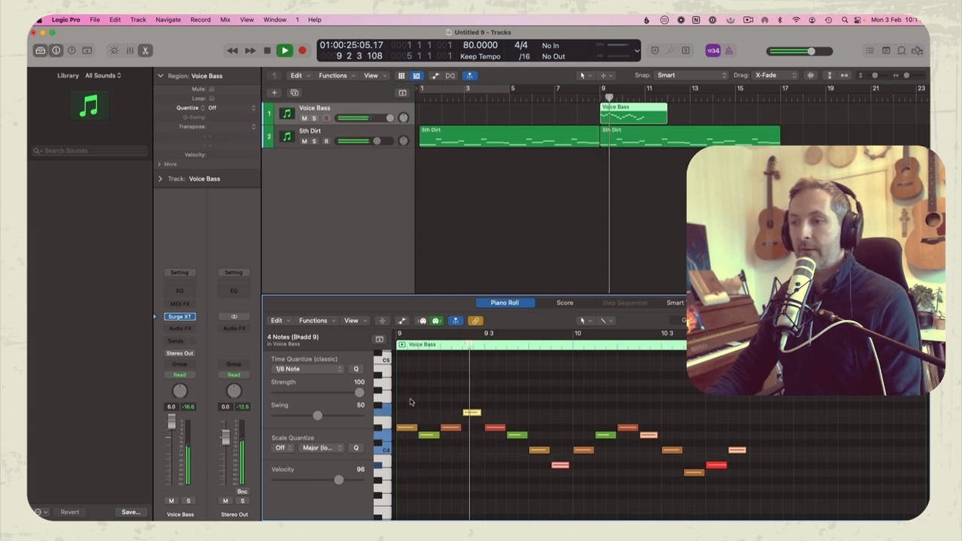
left_click(413, 402)
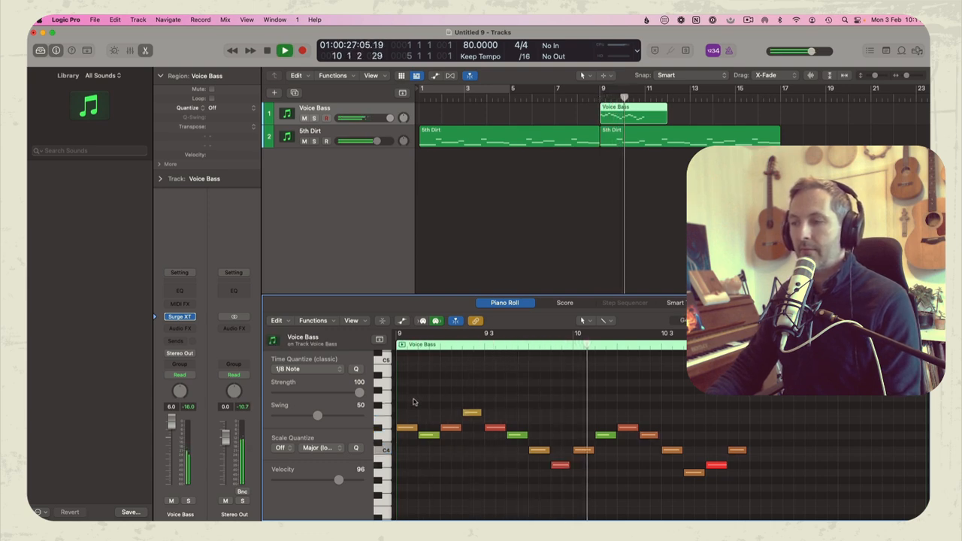
key("space")
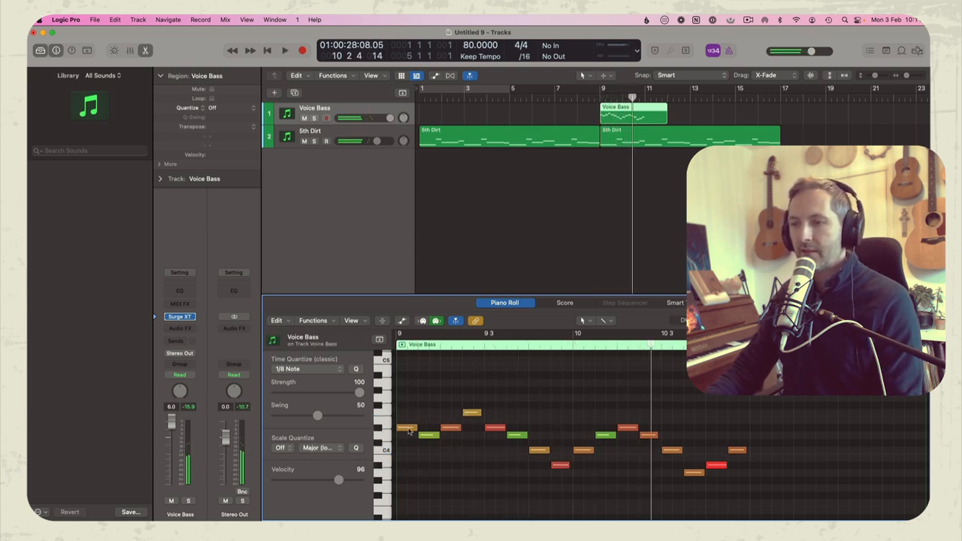
Select all melody notes except the four shortened ones and lengthen them together by about 53 ticks.
key("super+a")
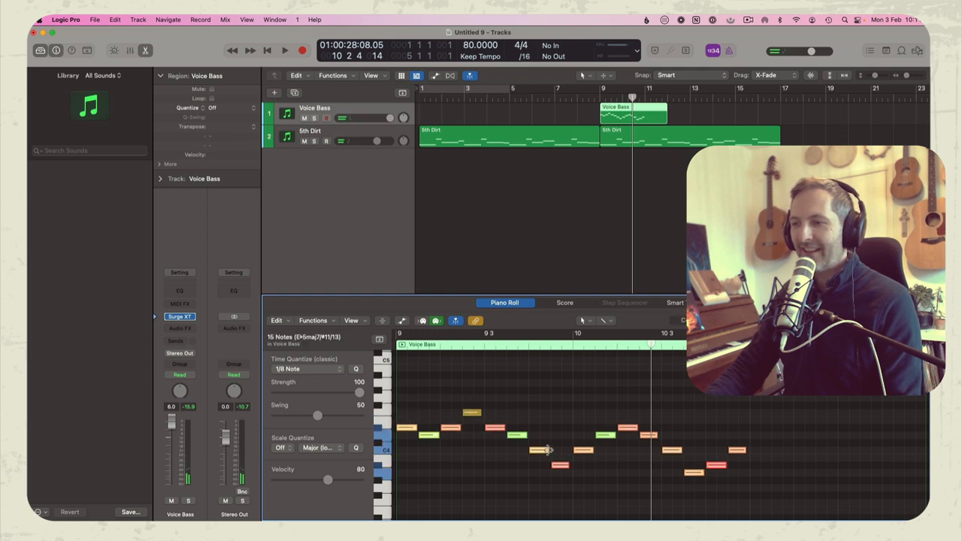
left_click(567, 464, "shift")
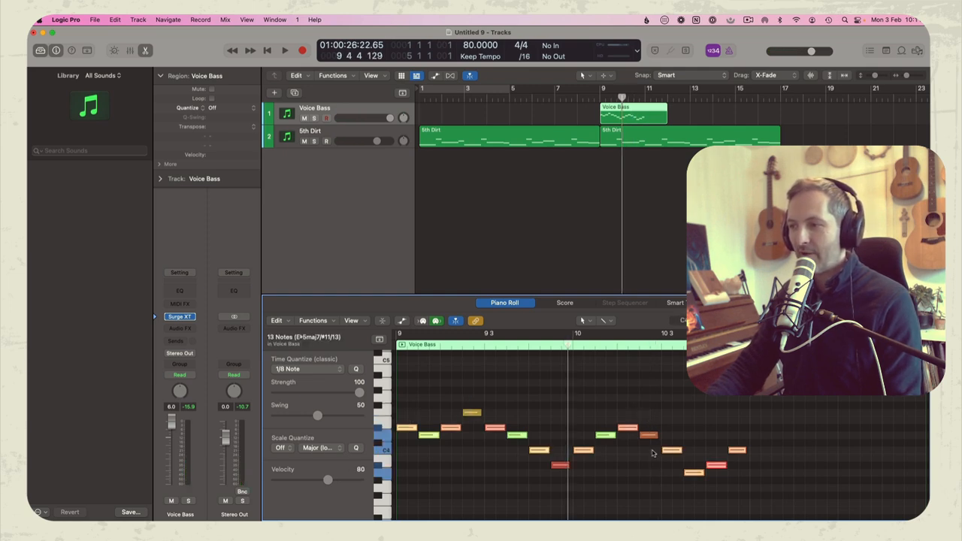
left_click(717, 465, "shift")
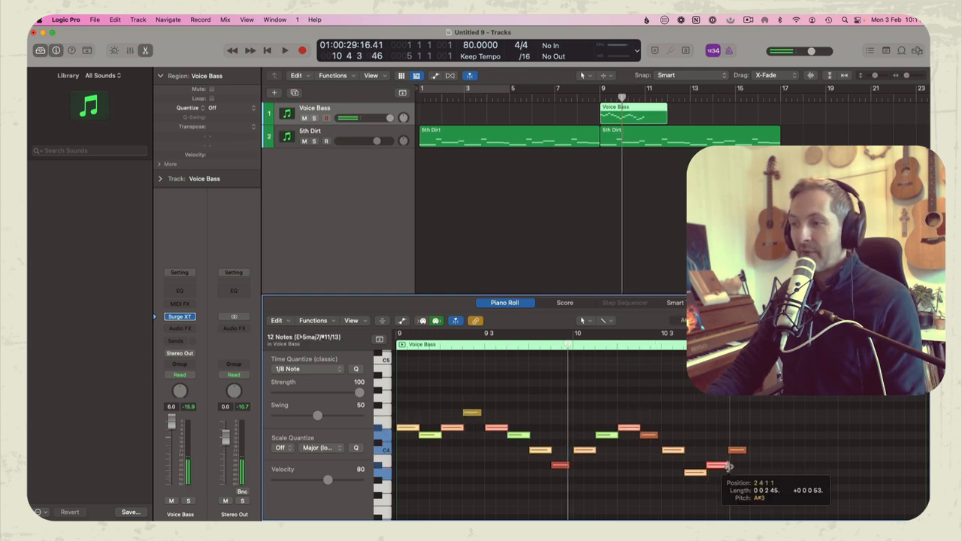
Listen to the Voice Bass melody with its lengthened notes from bar 9 to bar 11.
key("Return")
key("space")
key("space")
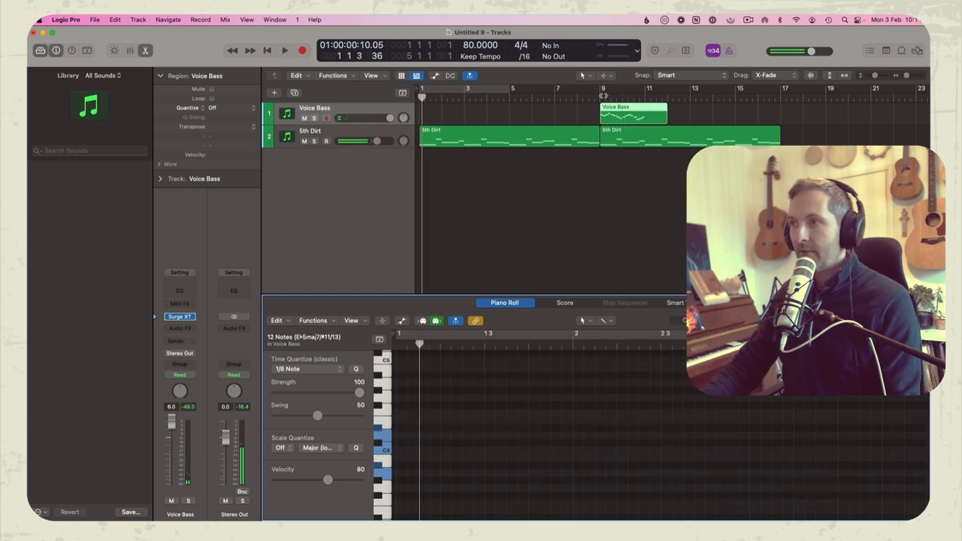
left_click(600, 98)
key("space")
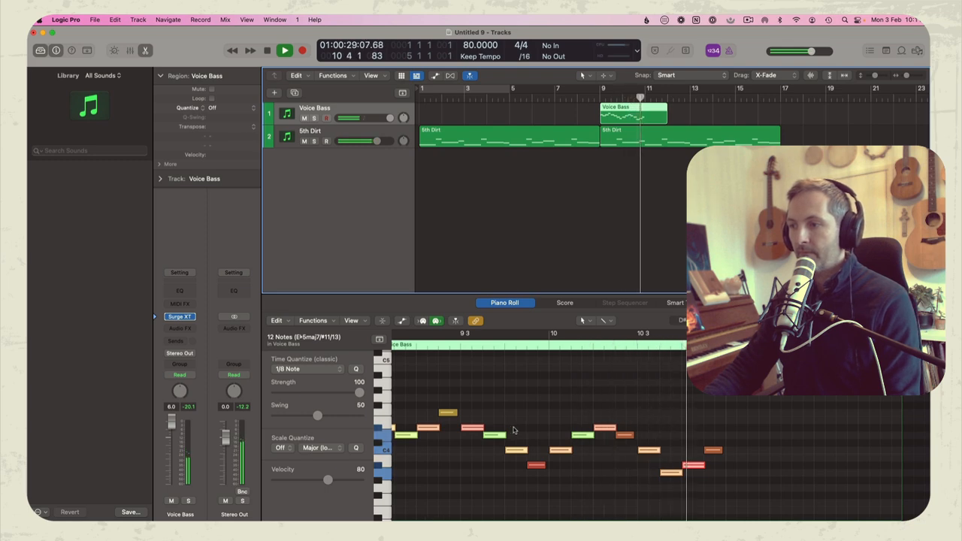
key("space")
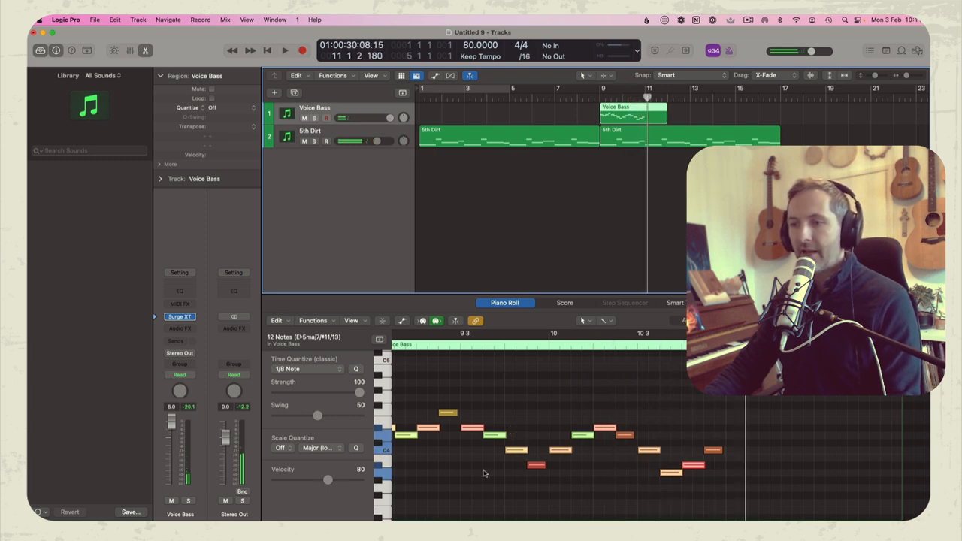
Set the velocity of all 16 melody notes to a uniform 90.
left_click(486, 474)
key("super+a")
left_click_drag(334, 482, 341, 482)
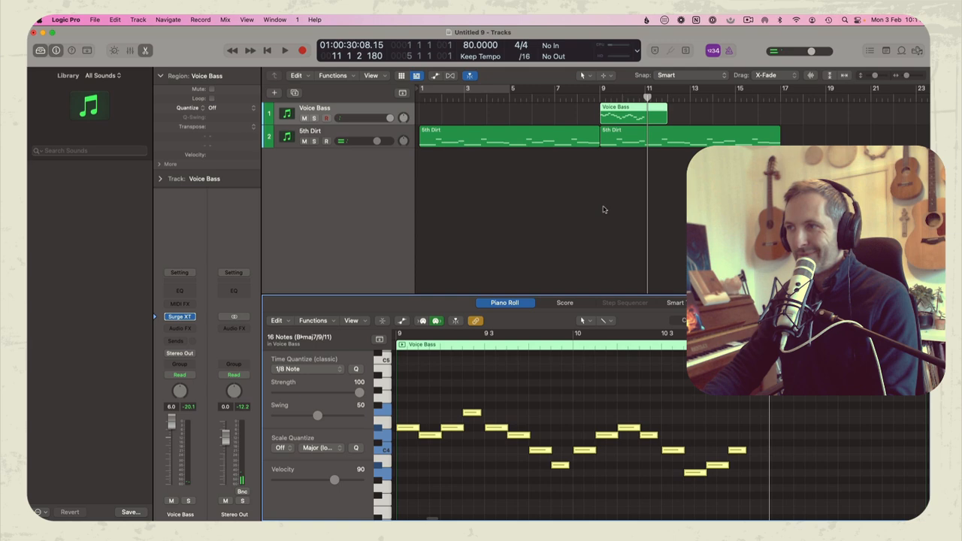
Split the Voice Bass region at bar 11 and repeat its two-bar first part up to bar 13.
left_click_drag(666, 113, 644, 112)
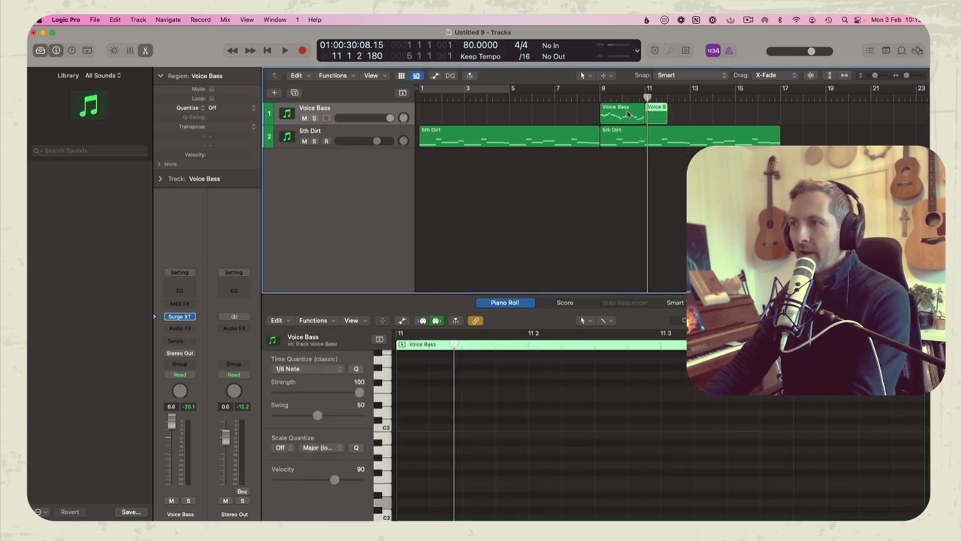
key("super+r")
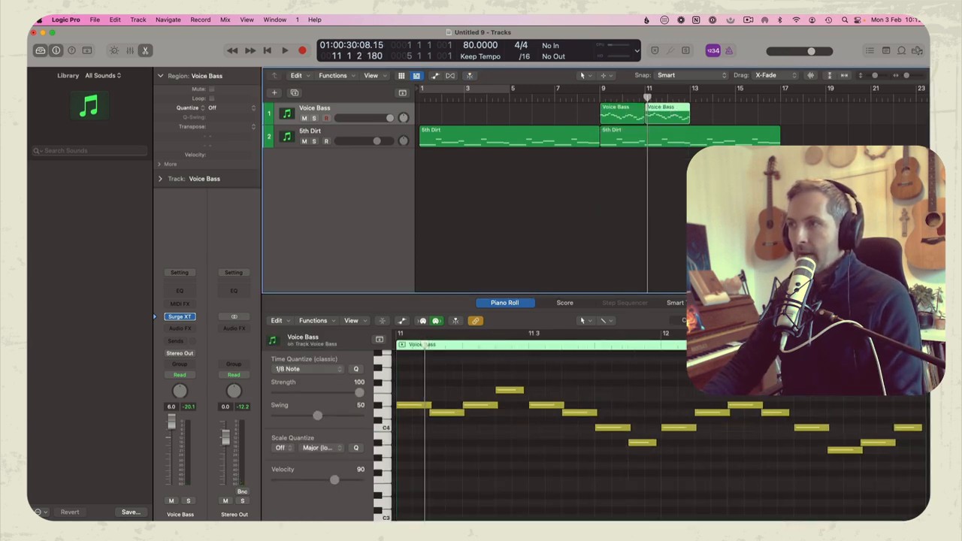
left_click(614, 418)
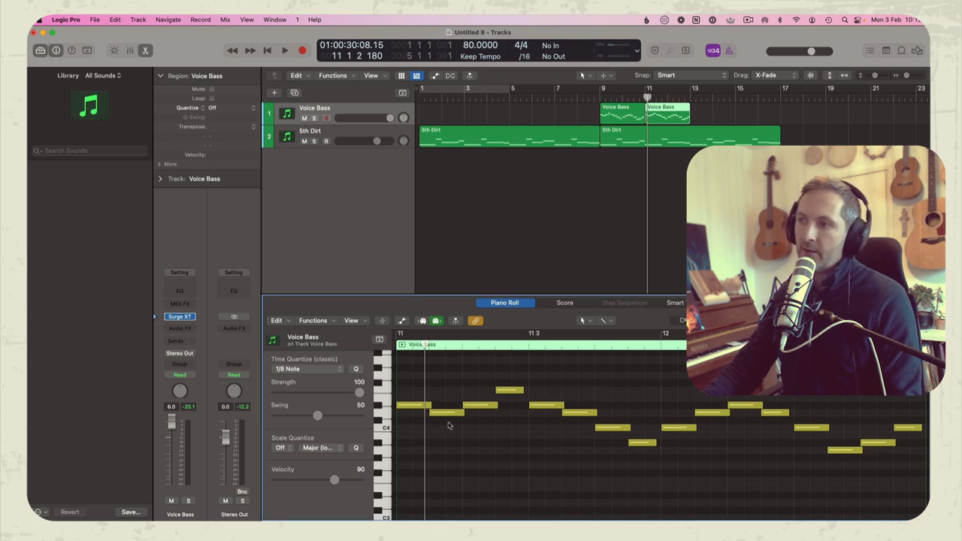
Delete the repeated Voice Bass region at bar 11 and record a new four-bar melody from bar 11 to bar 15.
left_click(658, 113)
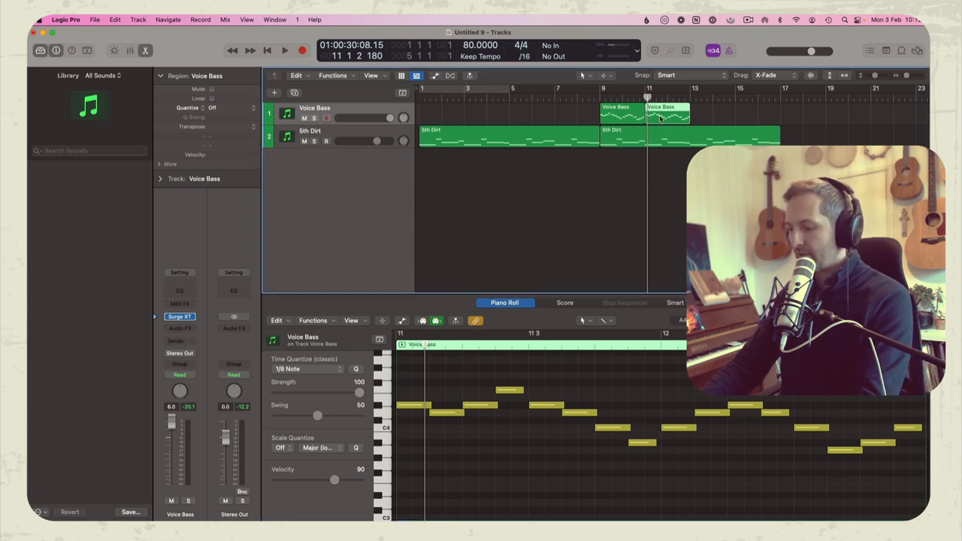
key("Delete")
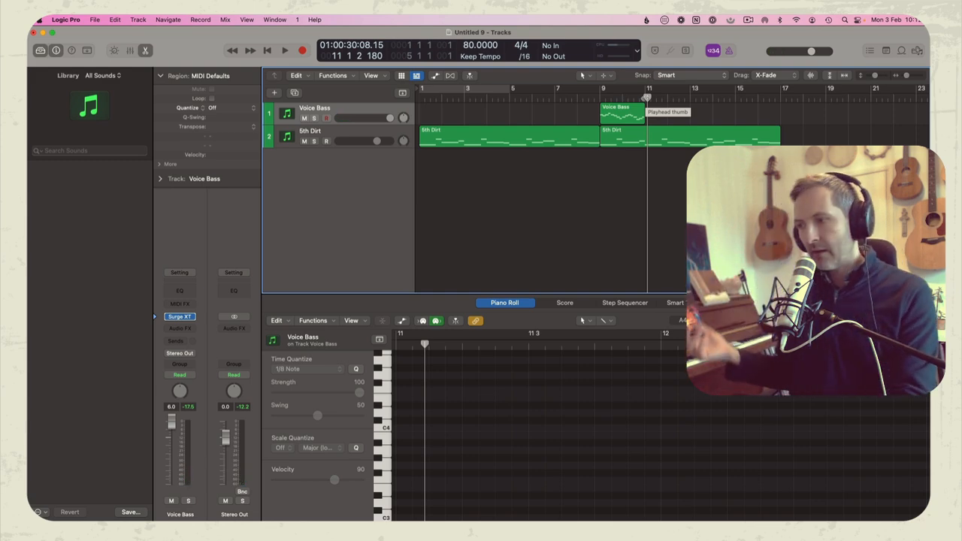
key("r")
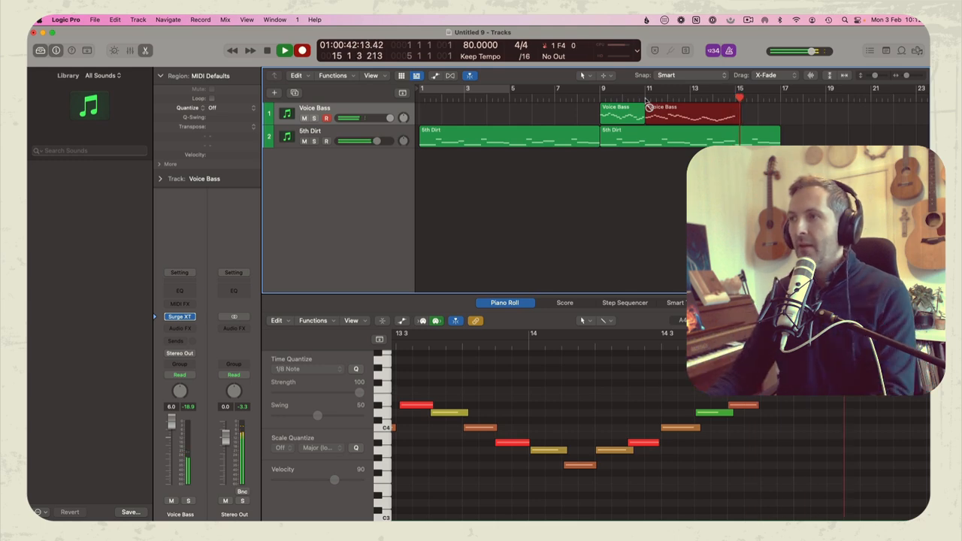
key("space")
Quantize all 32 notes of the new Voice Bass region to 1/8 Note and set their velocity to a uniform 95.
left_click(685, 397)
key("super+a")
key("q")
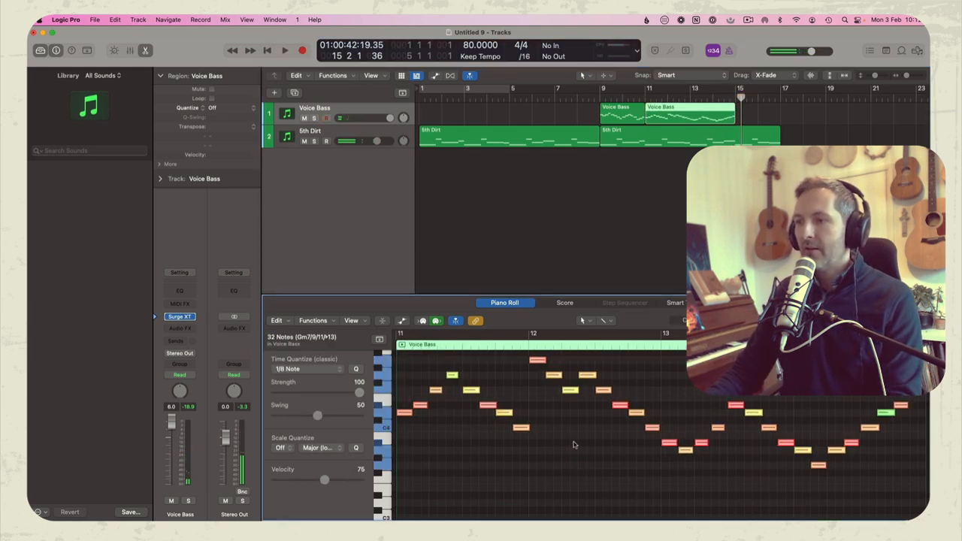
left_click(594, 427)
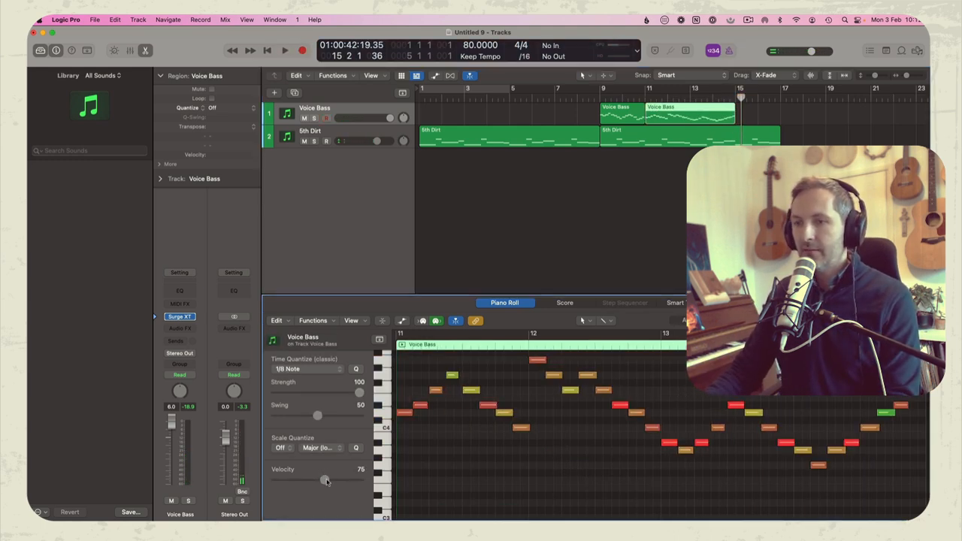
key("super+a")
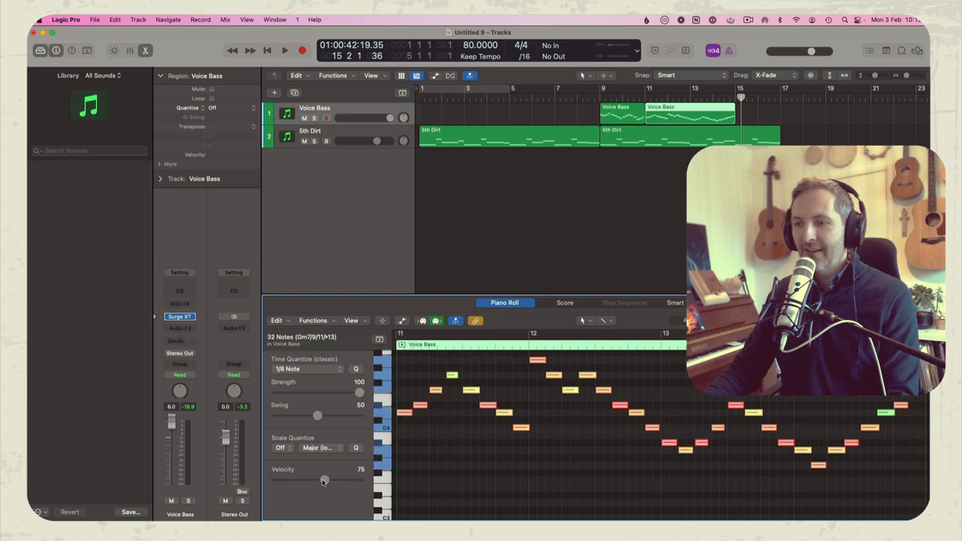
left_click_drag(323, 480, 335, 481)
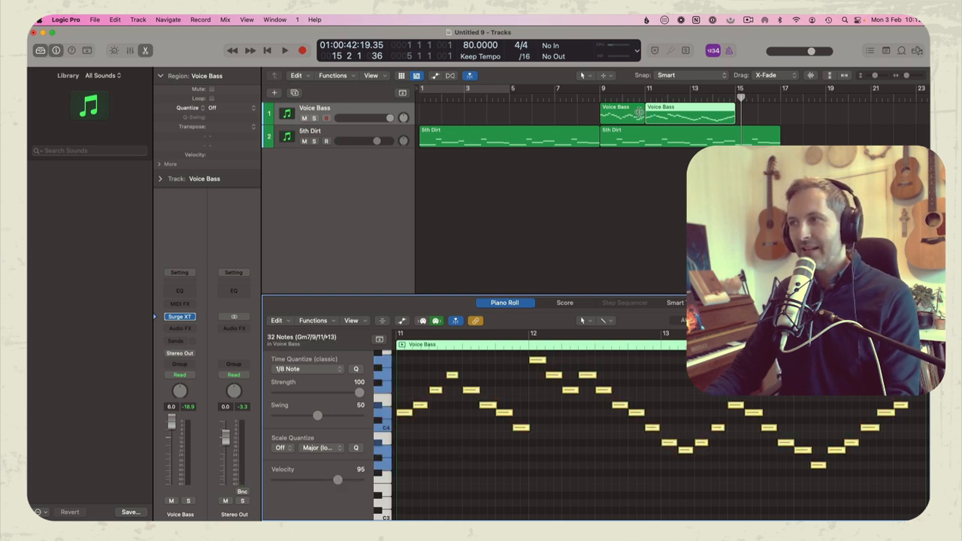
Join the two Voice Bass regions between bars 9 and 15 into one region and play it through.
key("super+j")
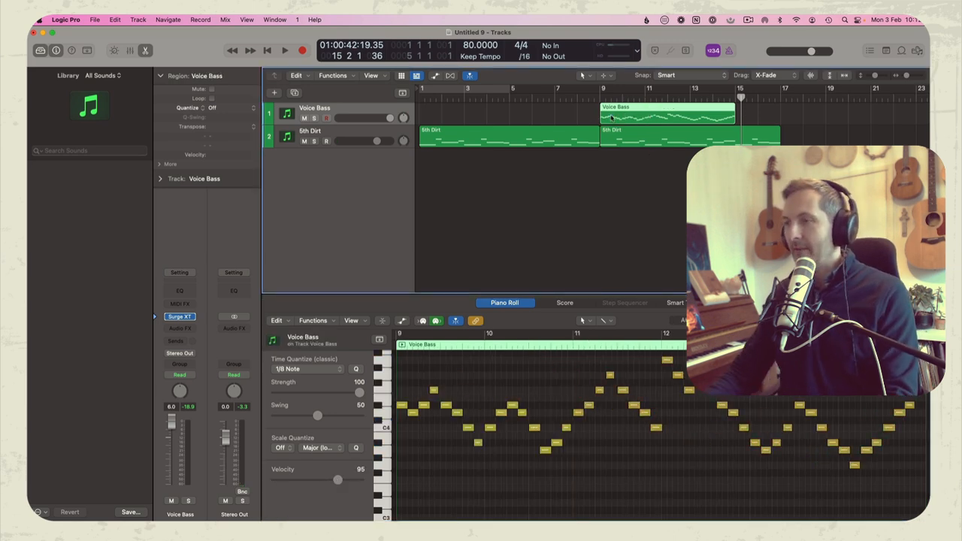
key("shift+space")
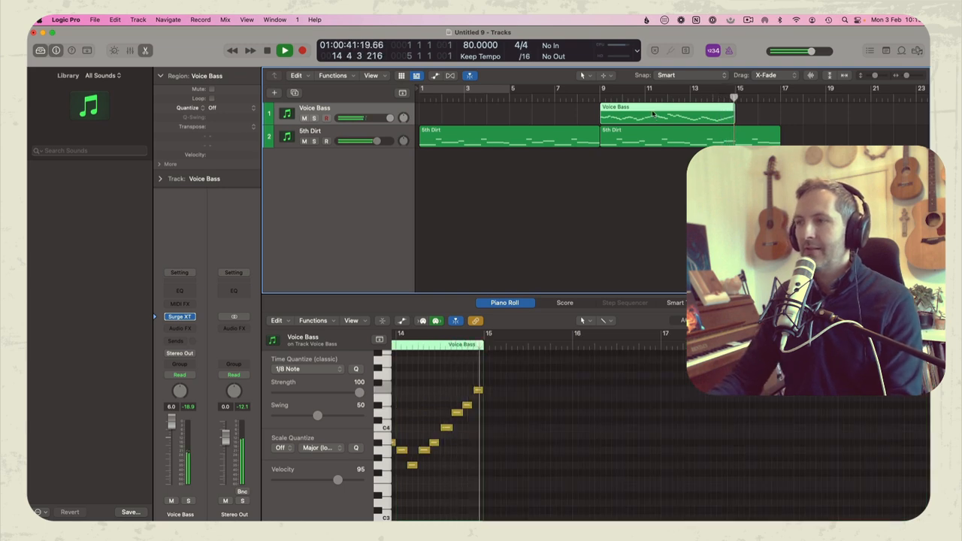
key("space")
Repeat the joined six-bar Voice Bass region twice, extending the melody to bar 27.
key("super+r")
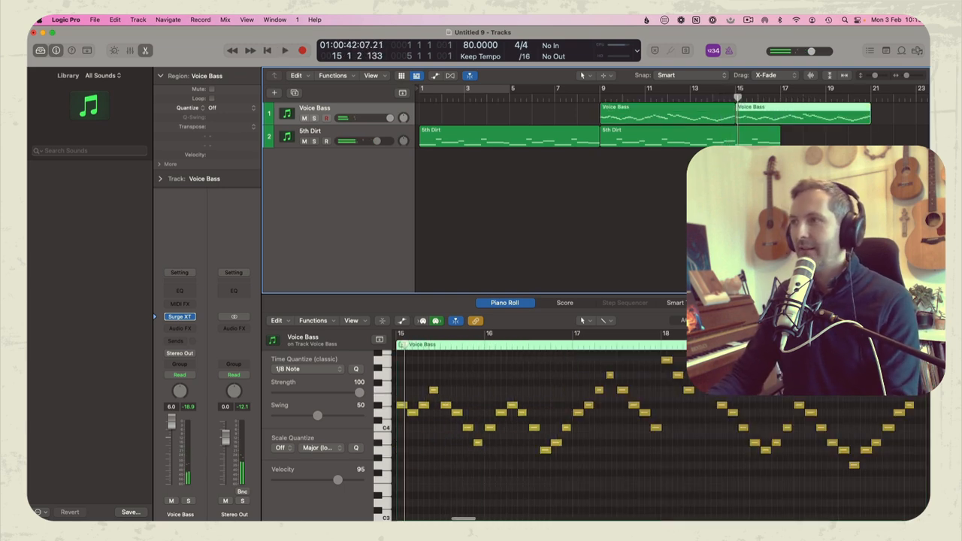
left_click(736, 203)
left_click_drag(904, 77, 891, 78)
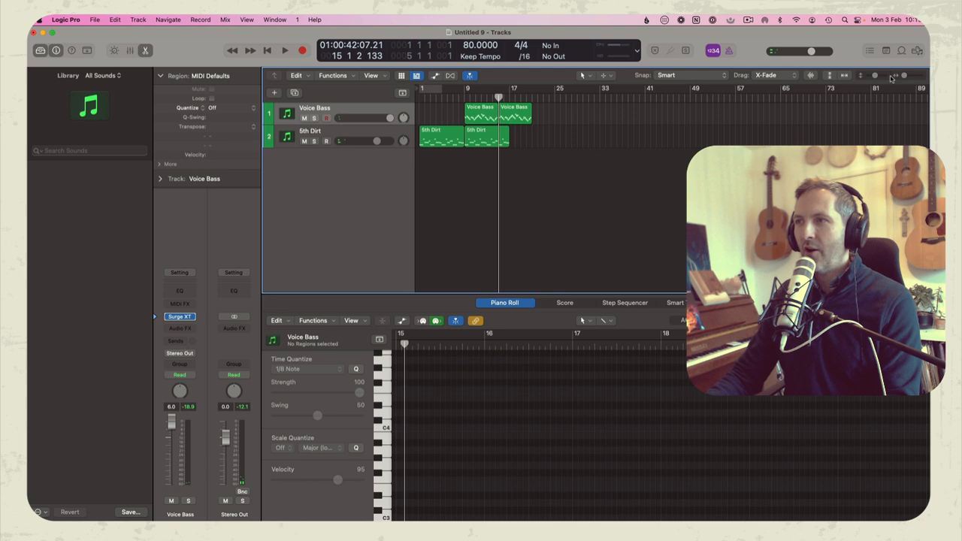
left_click(522, 114)
key("super+r")
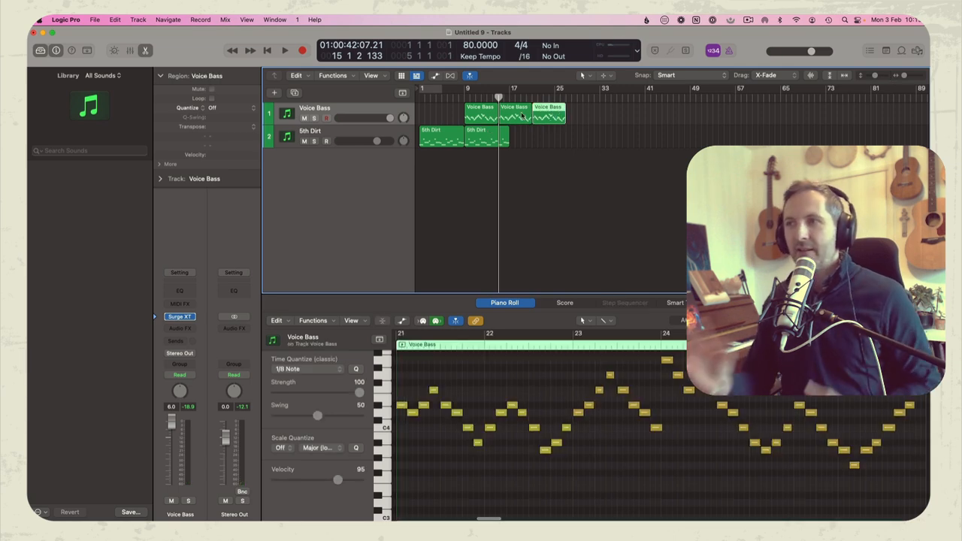
Repeat the last 5th Dirt region twice and the last Voice Bass region once, extending both tracks to bar 33.
left_click(474, 138)
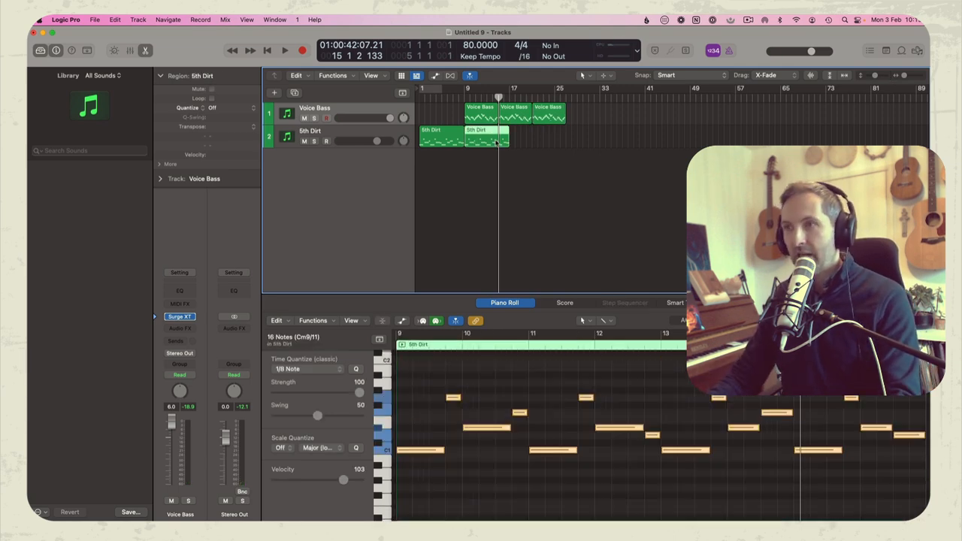
key("super+r")
key("super+r")
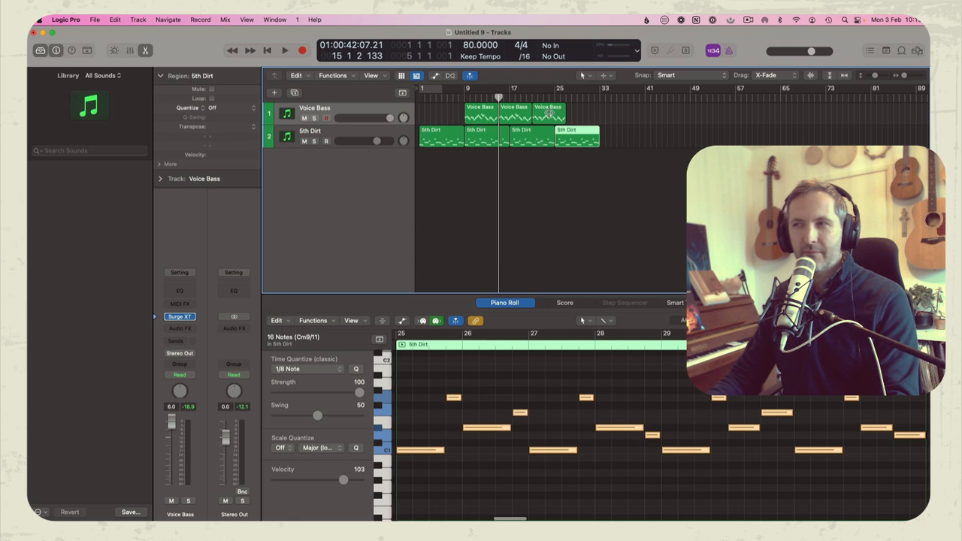
left_click(549, 112)
key("super+r")
Play the extended arrangement to check how the Voice Bass and 5th Dirt parts line up at bar 33.
left_click_drag(617, 150, 545, 144)
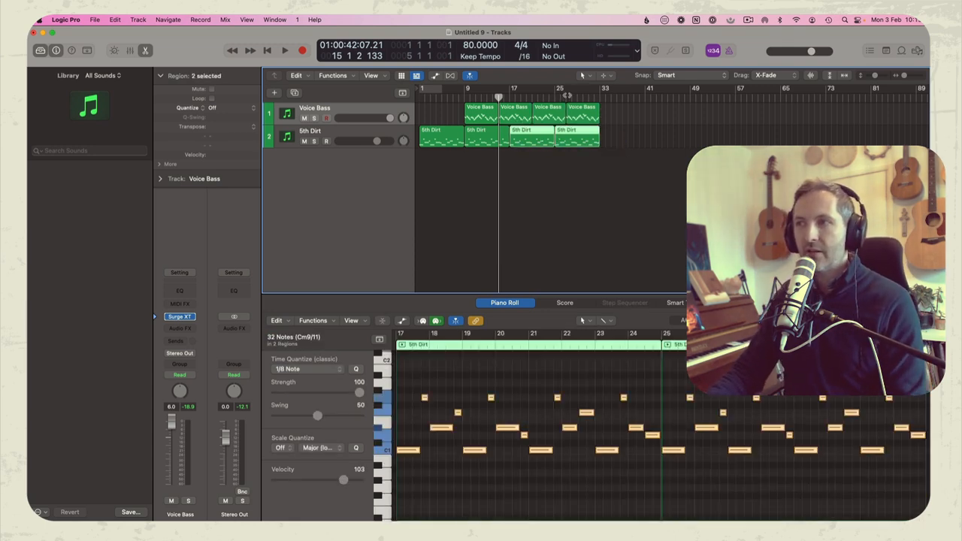
left_click(464, 97)
key("space")
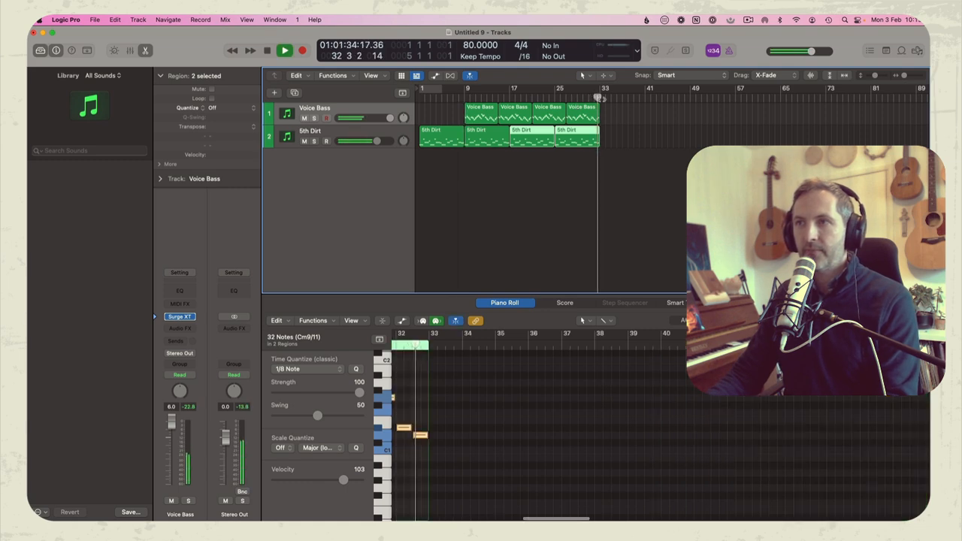
left_click(327, 172)
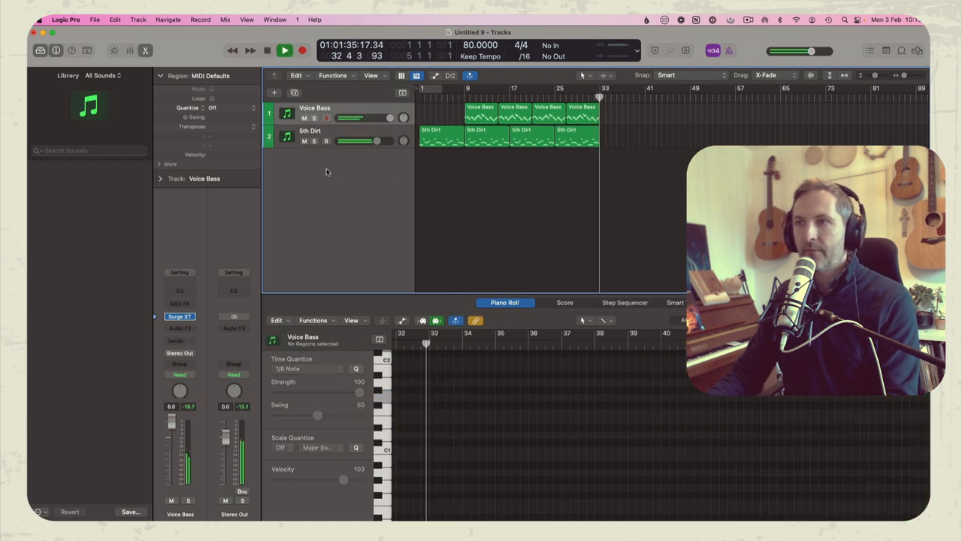
key("space")
Add a third Surge XT instrument track below 5th Dirt, lower the Voice Bass volume slightly and check the balance from bar 9.
left_click(334, 135)
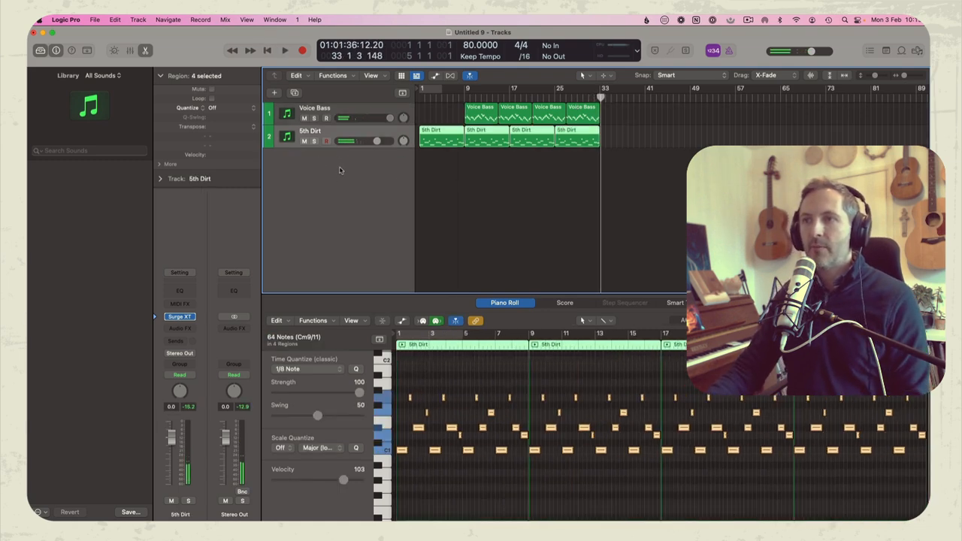
double_click(293, 181)
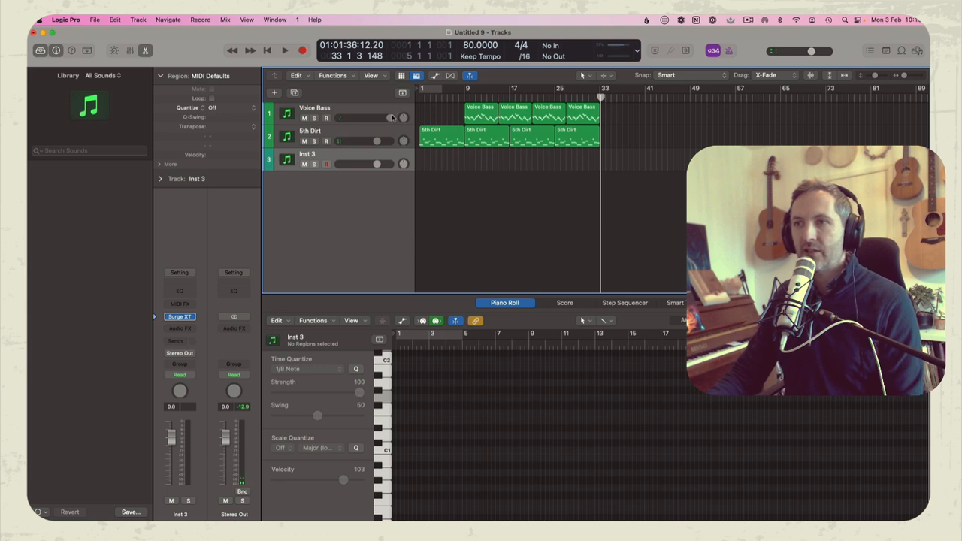
left_click_drag(392, 118, 386, 118)
double_click(465, 98)
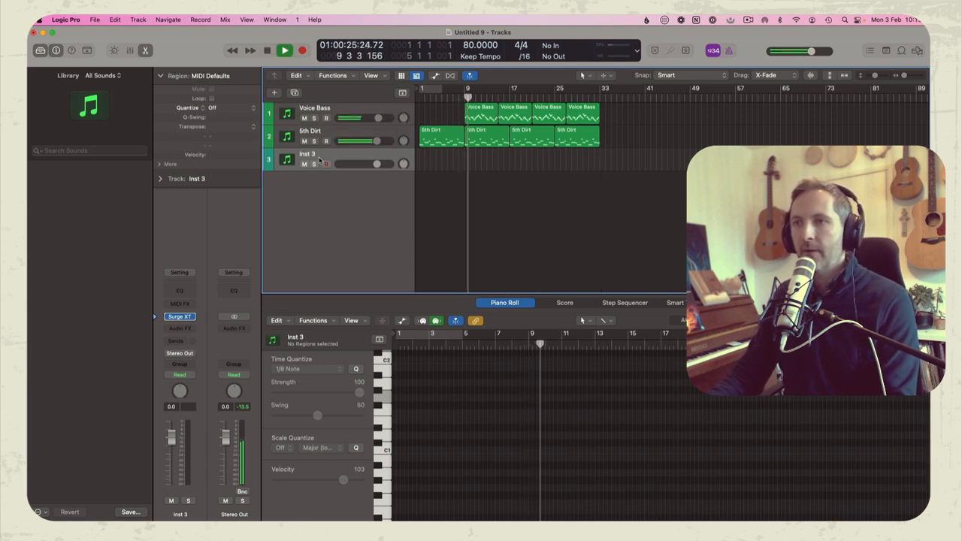
key("space")
Try Altenberg's AOE lead patch in the Inst 3 Surge XT, and load the Organish patch from the Organs category instead.
left_click(180, 316)
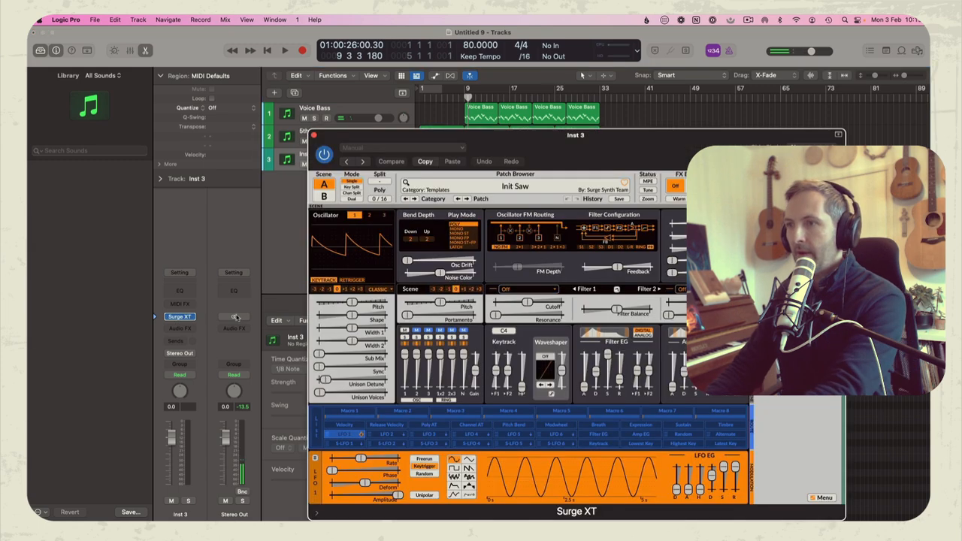
left_click(515, 187)
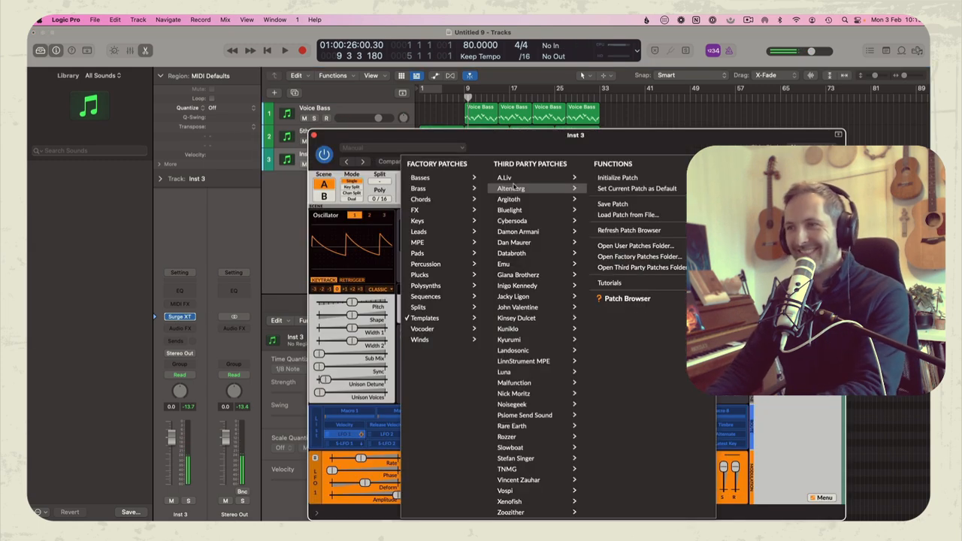
mouse_move(515, 187)
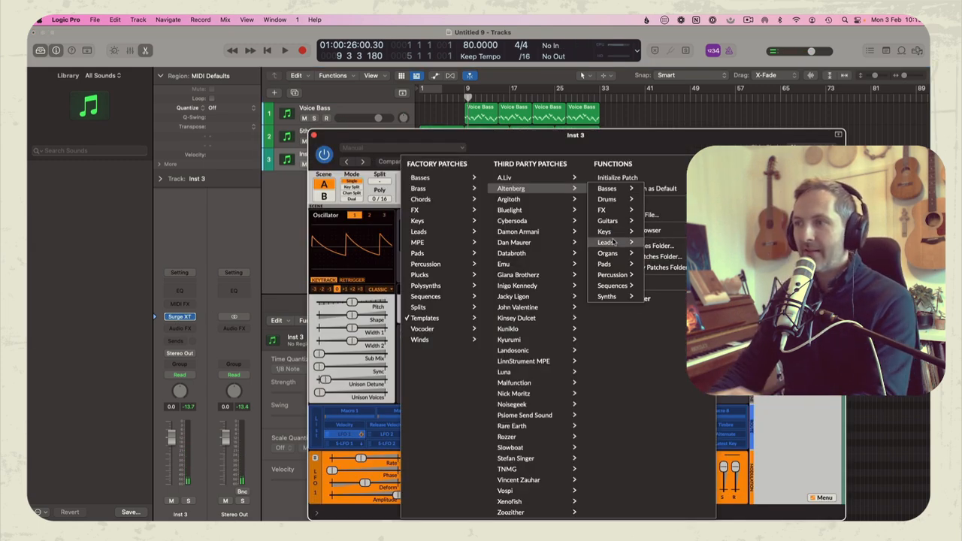
mouse_move(612, 242)
left_click(661, 246)
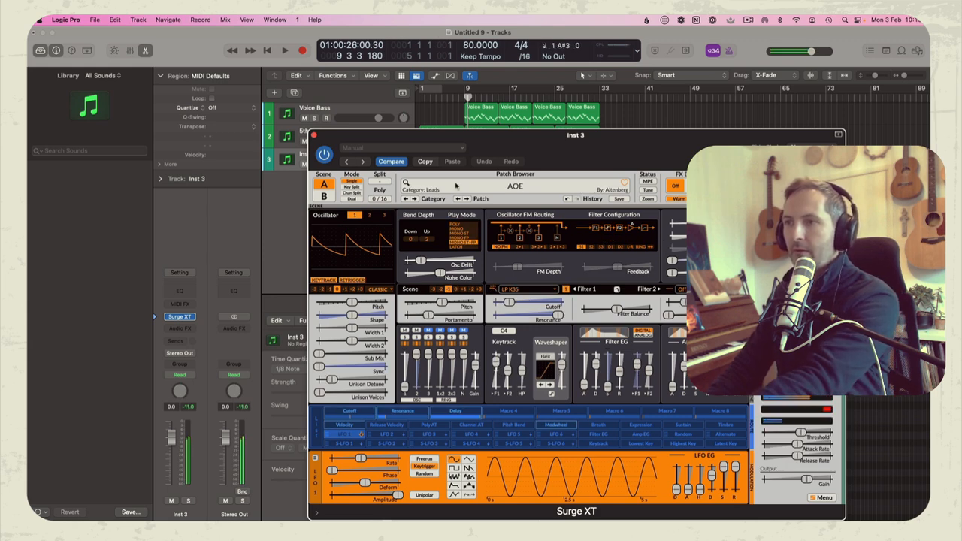
left_click(414, 199)
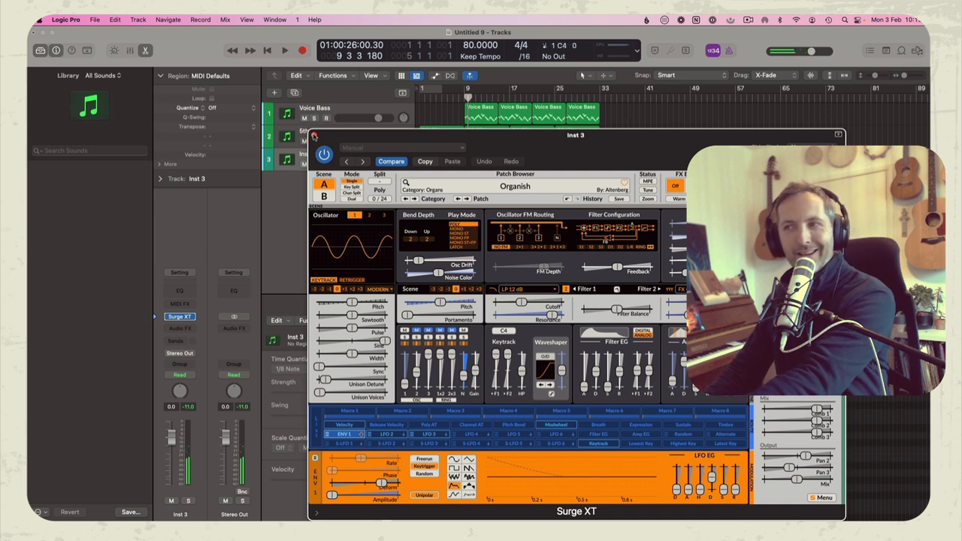
left_click(314, 136)
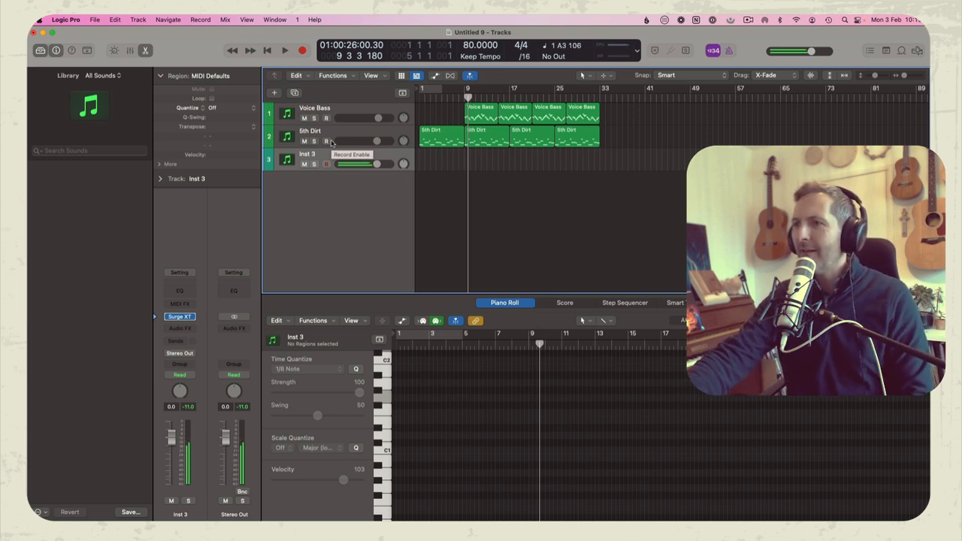
Play the arrangement from the start and from bar 9 to judge where the Organish part should enter.
scroll(555, 120, "right", 1)
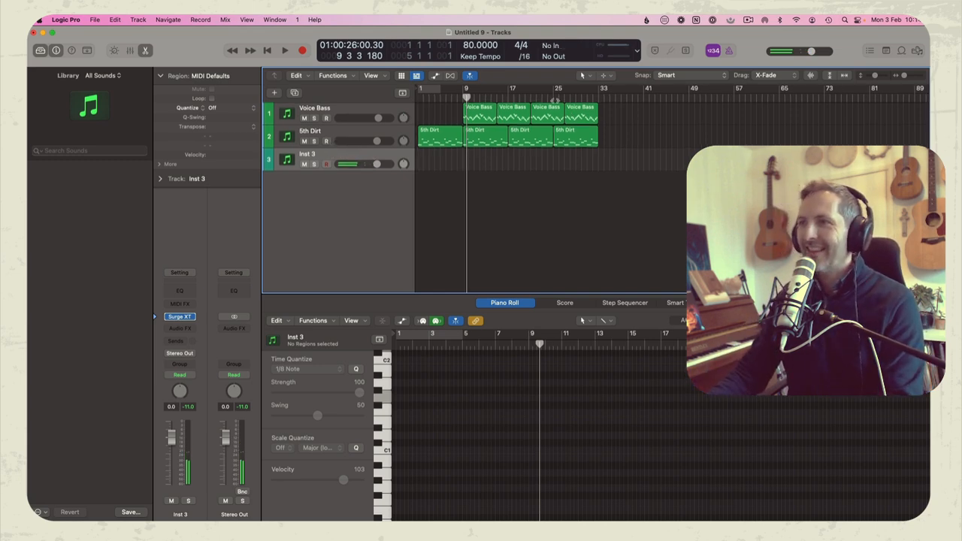
left_click(509, 97)
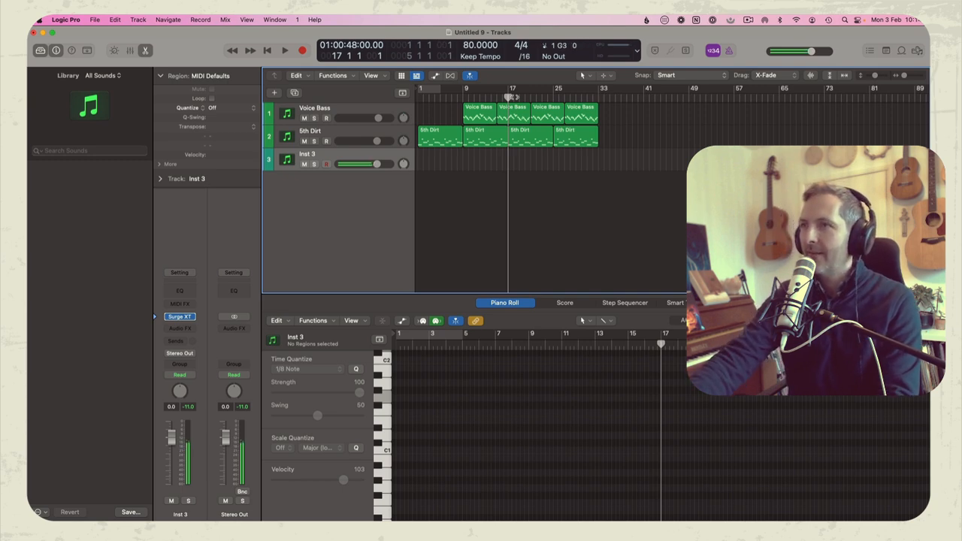
key("Return")
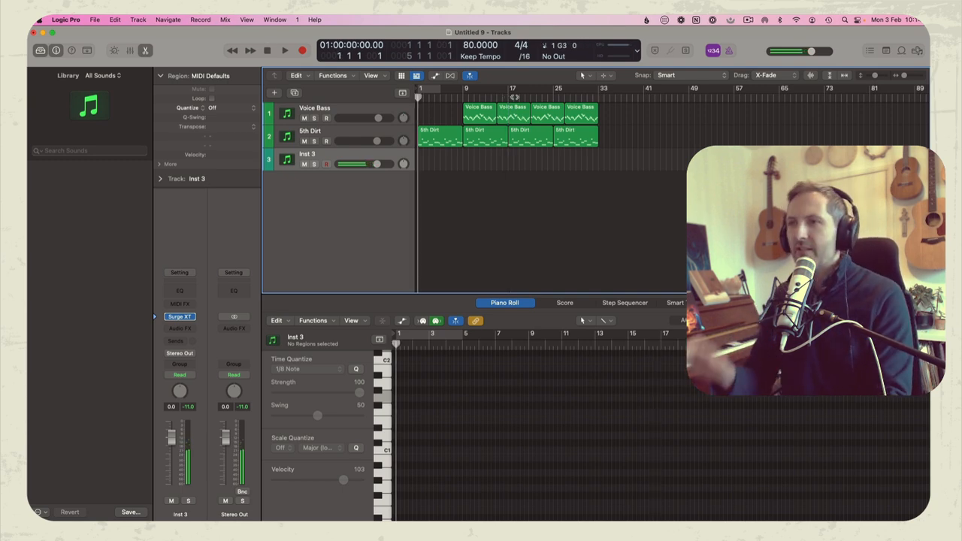
key("space")
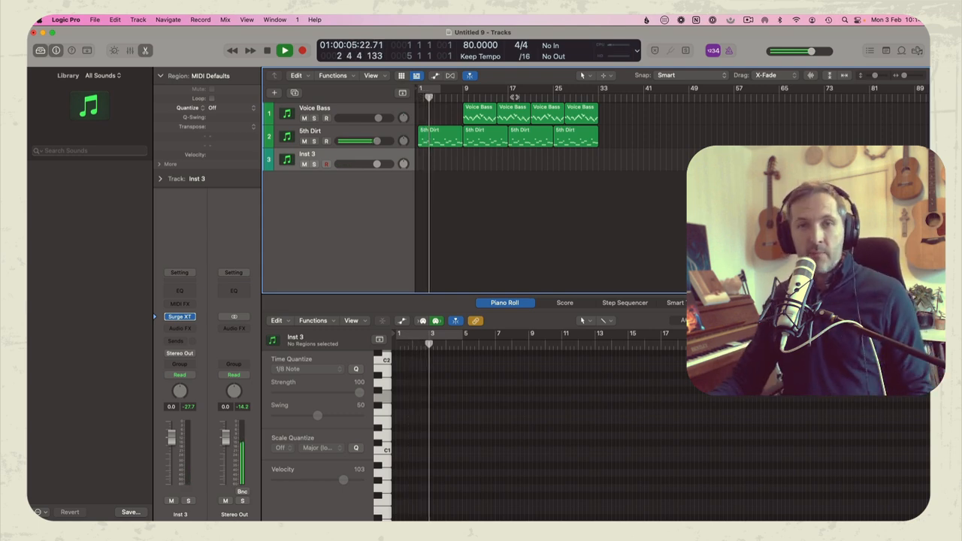
left_click(465, 98)
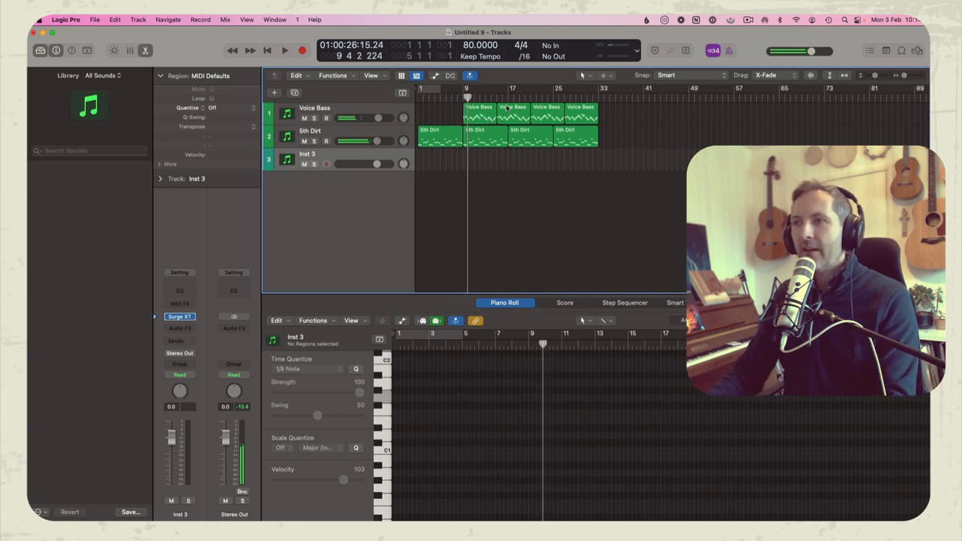
Record a four-bar Organish part on the Inst 3 track from bar 17 to bar 21.
left_click(508, 98)
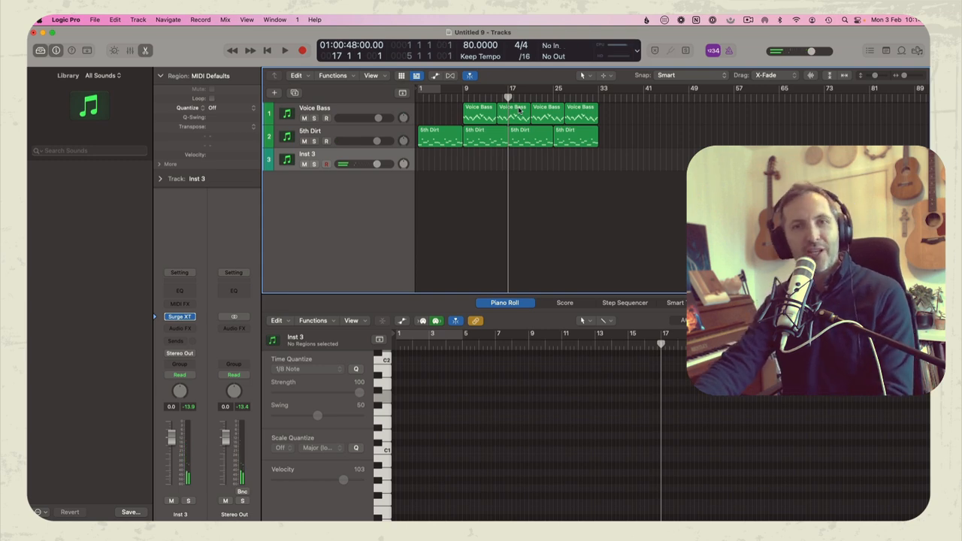
key("r")
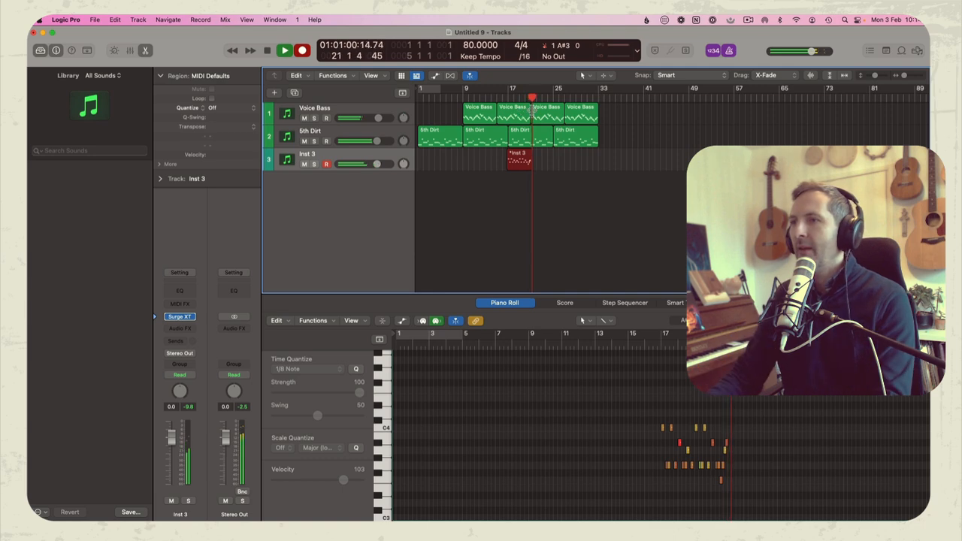
key("space")
Set the velocity of all notes in the new Inst 3 region to a uniform 100.
key("super+a")
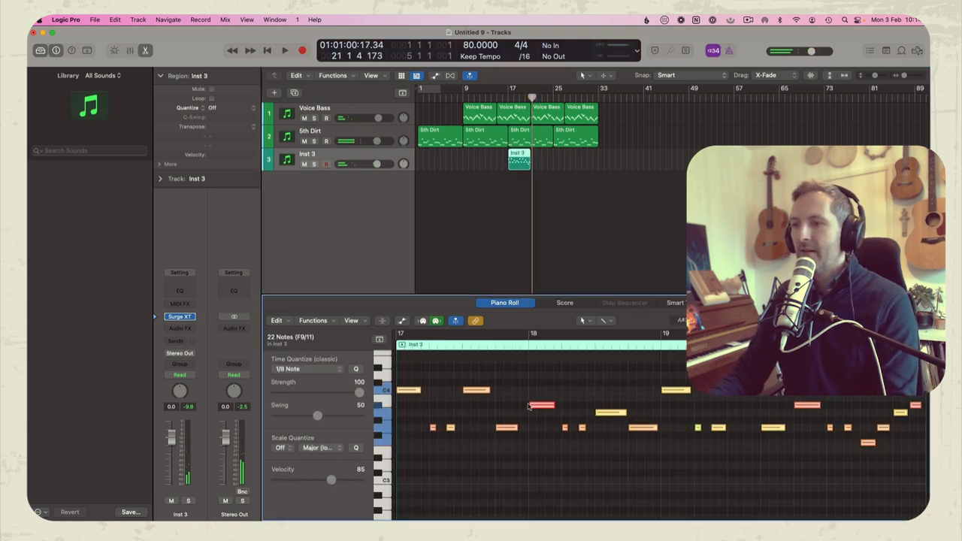
left_click_drag(330, 480, 340, 479)
left_click(533, 446)
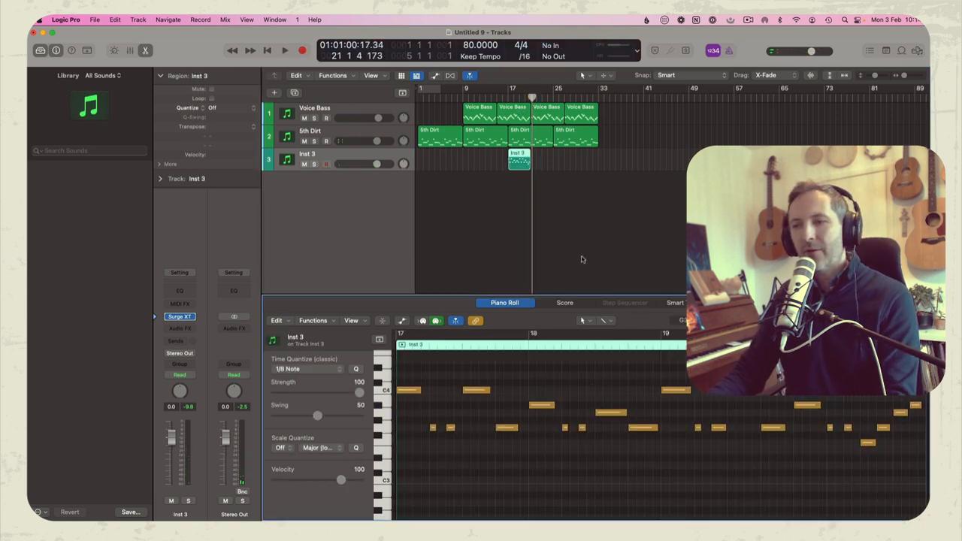
Transpose all notes of the Inst 3 region down one octave and play the result from bar 17.
key("super+a")
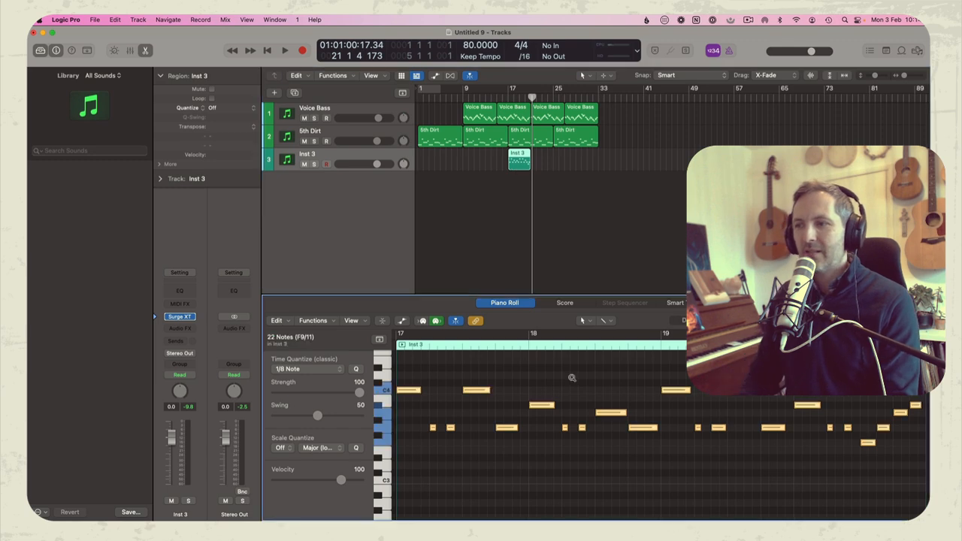
key("alt+shift+Down")
left_click(507, 96)
key("space")
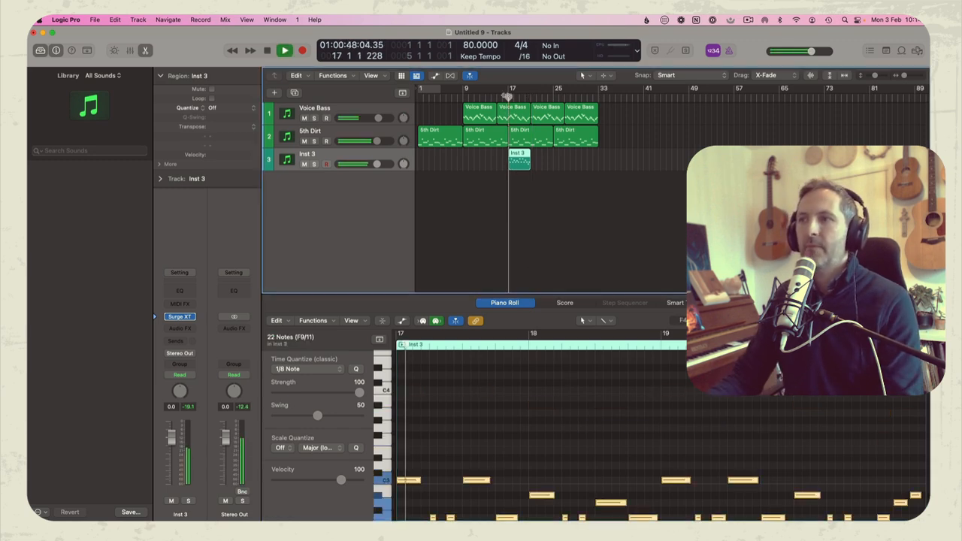
left_click(449, 169)
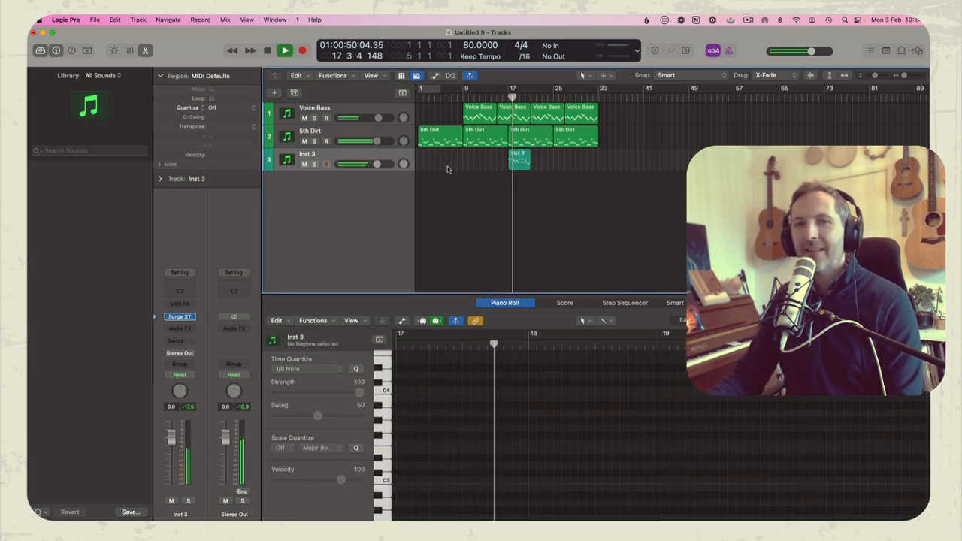
Repeat the Inst 3 region up to bar 25 and join the two copies into one eight-bar region.
left_click(526, 163)
key("super+r")
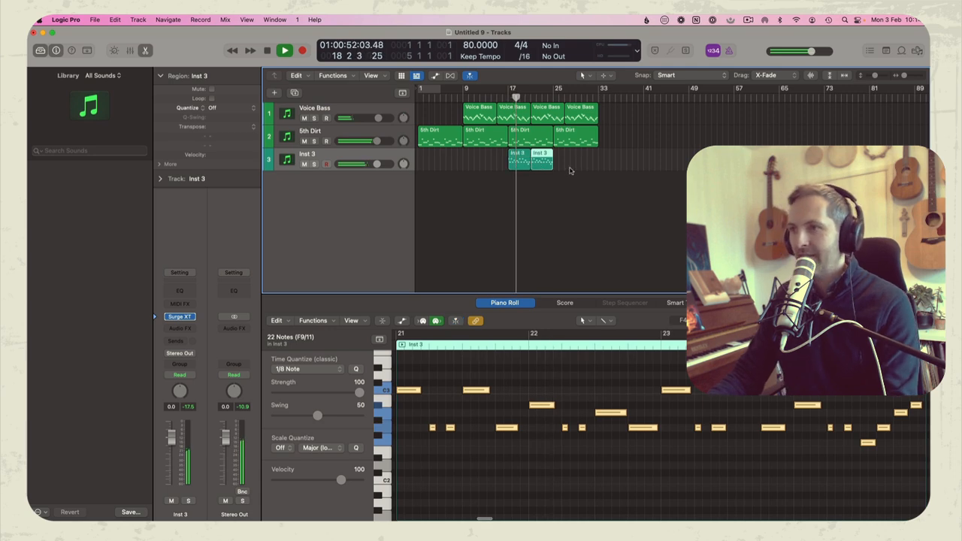
left_click_drag(569, 170, 523, 164)
key("super+j")
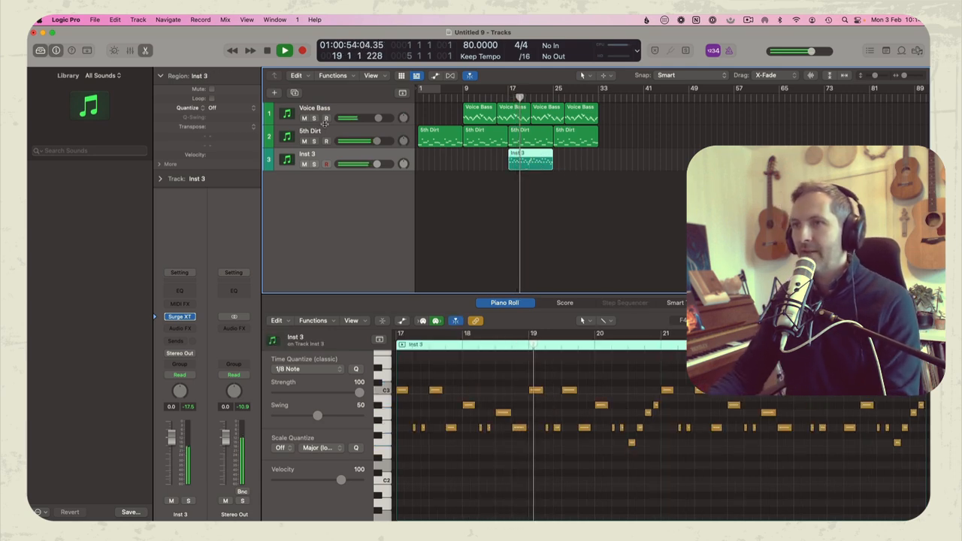
Lower the Voice Bass volume slightly and repeat the joined Inst 3 region up to bar 33.
left_click_drag(378, 117, 376, 118)
key("super+r")
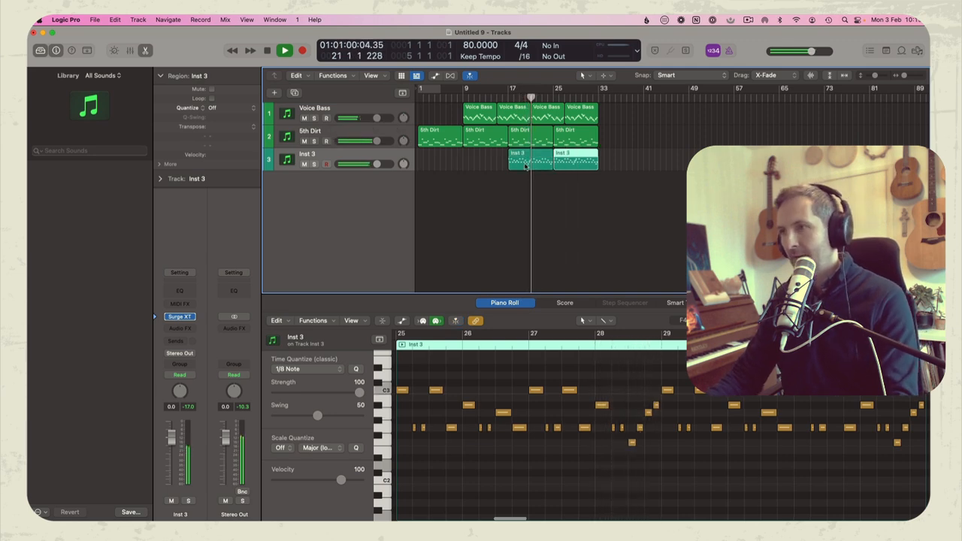
left_click(571, 193)
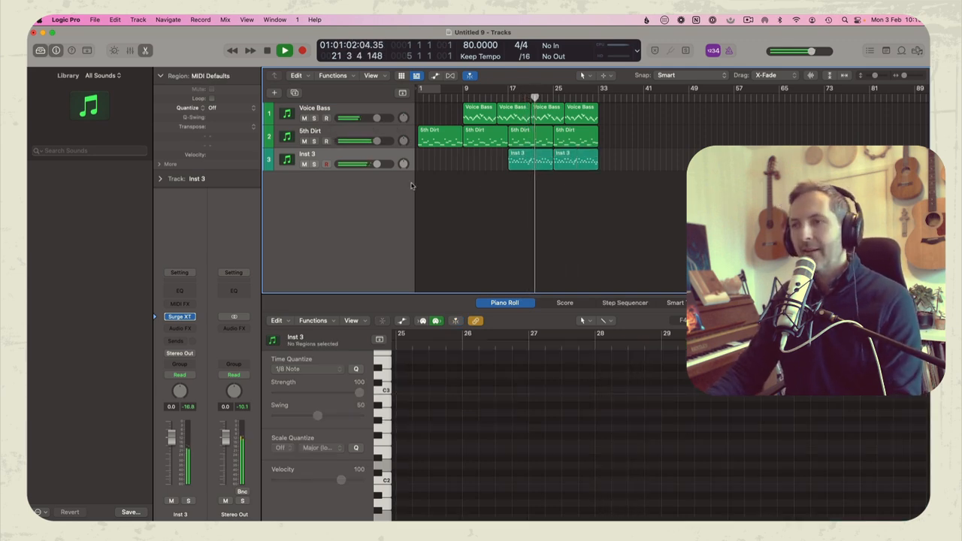
Listen to the arrangement past bar 25 and examine the notes of the last 5th Dirt region.
left_click(567, 136)
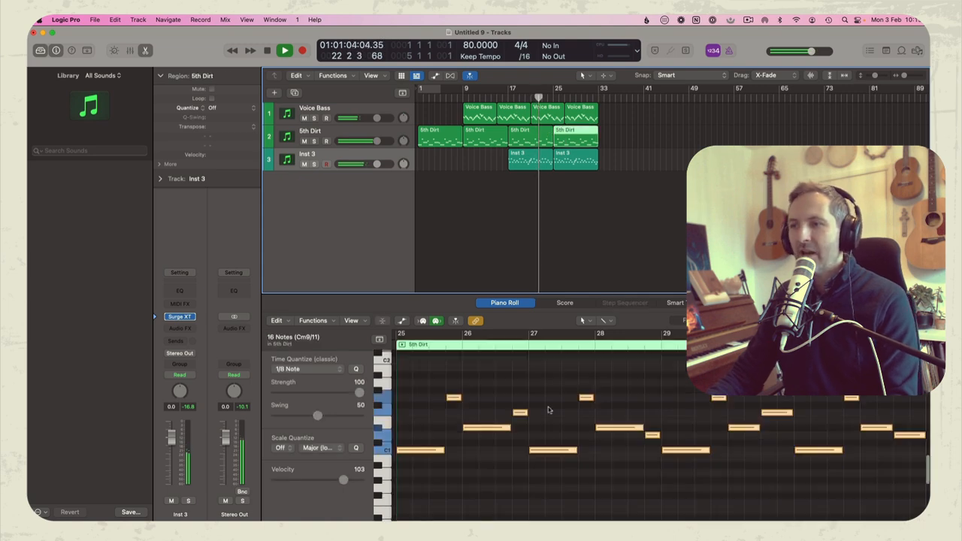
scroll(548, 399, "down", 3)
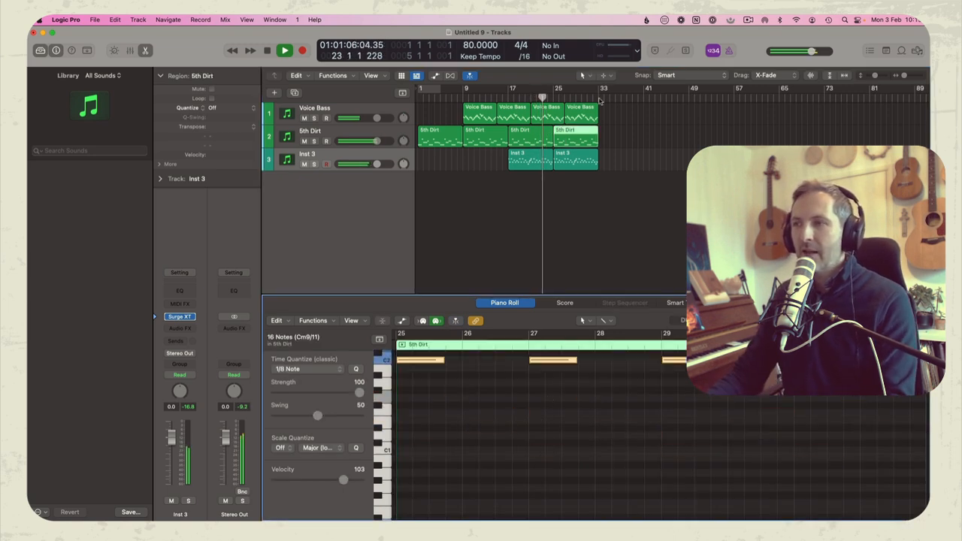
left_click(569, 179)
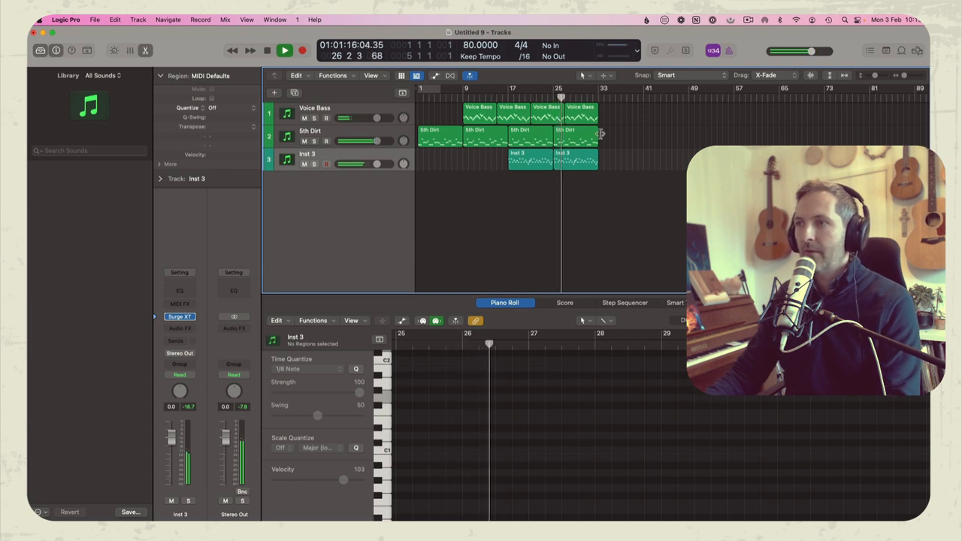
key("space")
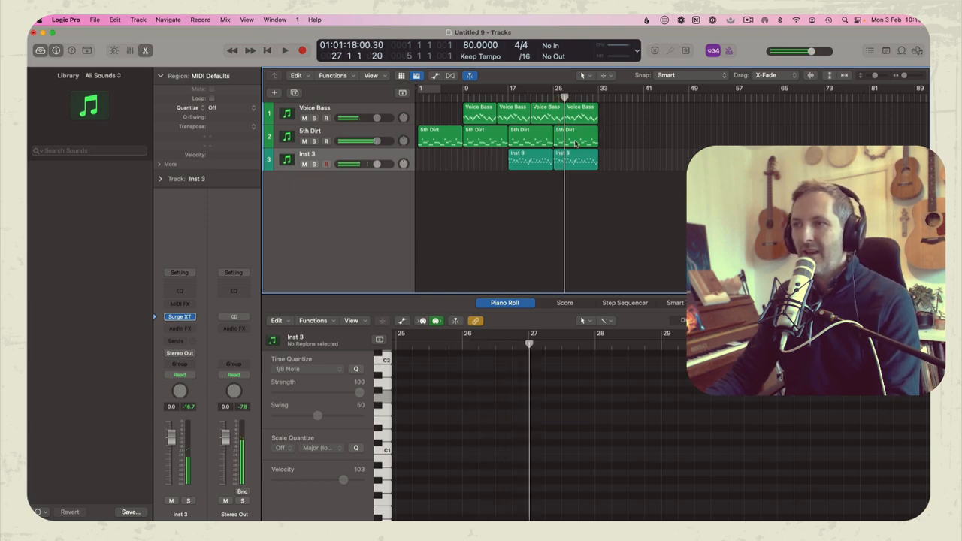
left_click(576, 142)
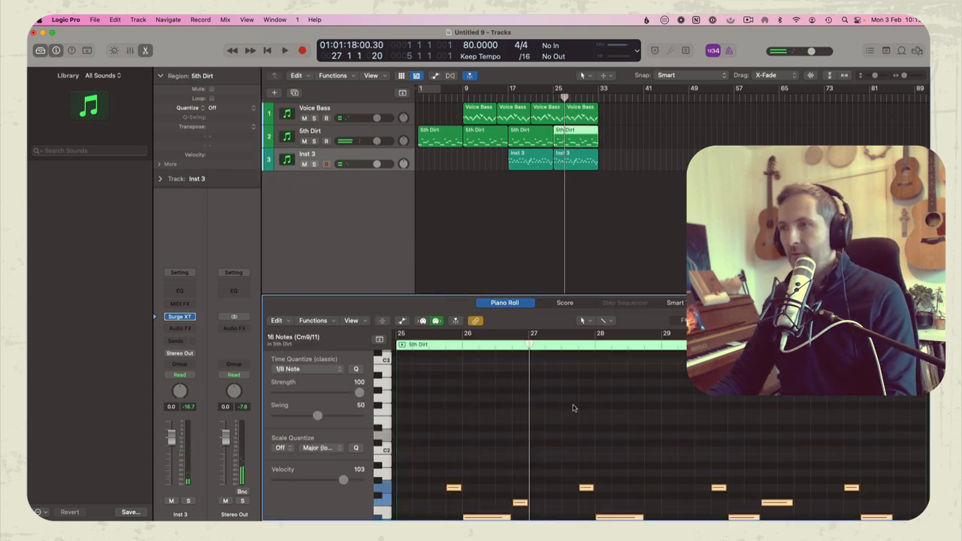
key("space")
key("space")
Duplicate the Inst 3 track with its instrument and open Surge XT on the new Inst 4 track.
left_click(343, 158)
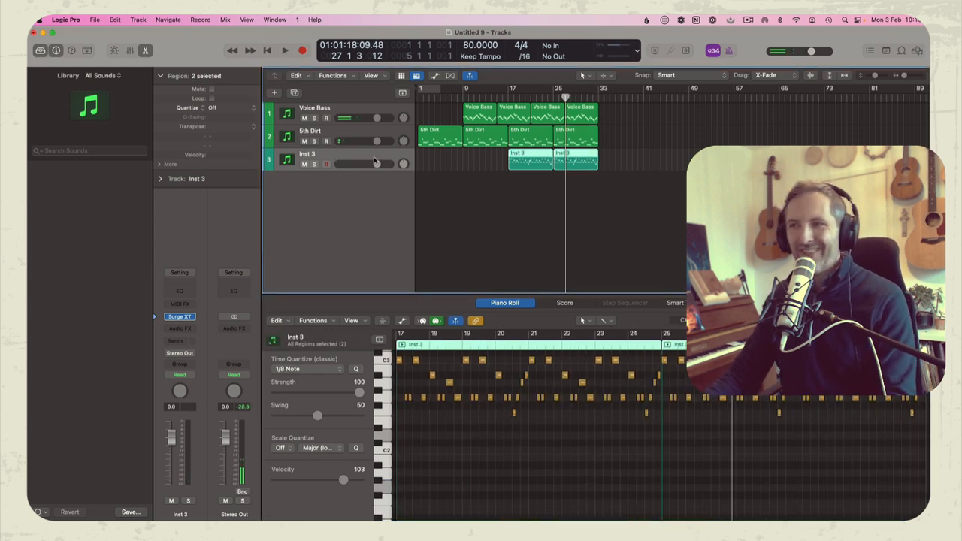
key("super+d")
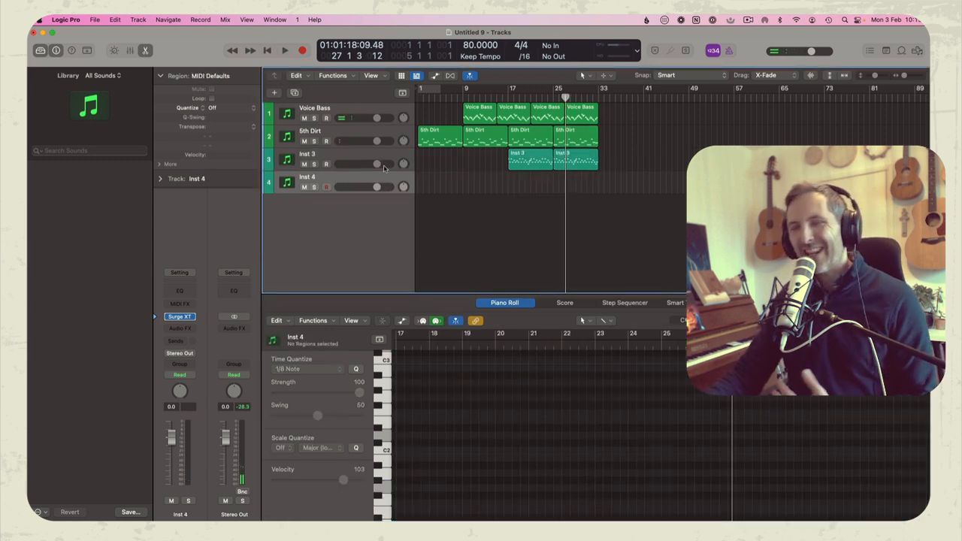
left_click(180, 316)
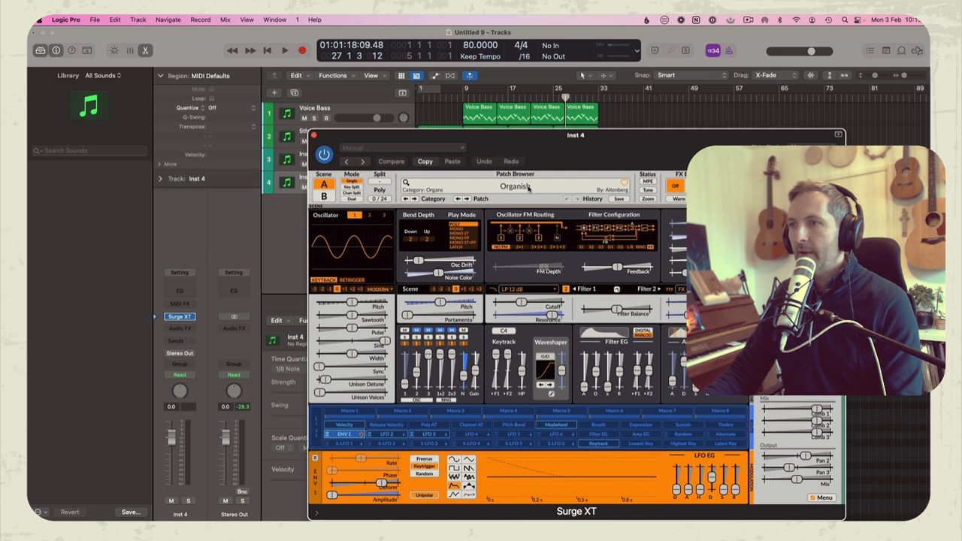
Load the Aquatique patch from Slowboat's third-party Keys category into the Inst 4 Surge XT.
left_click(526, 189)
mouse_move(526, 447)
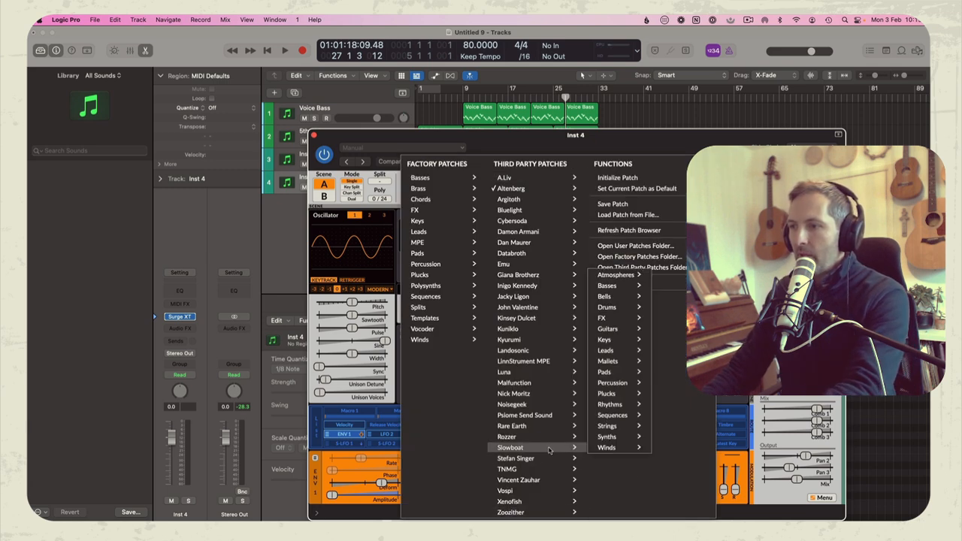
mouse_move(635, 395)
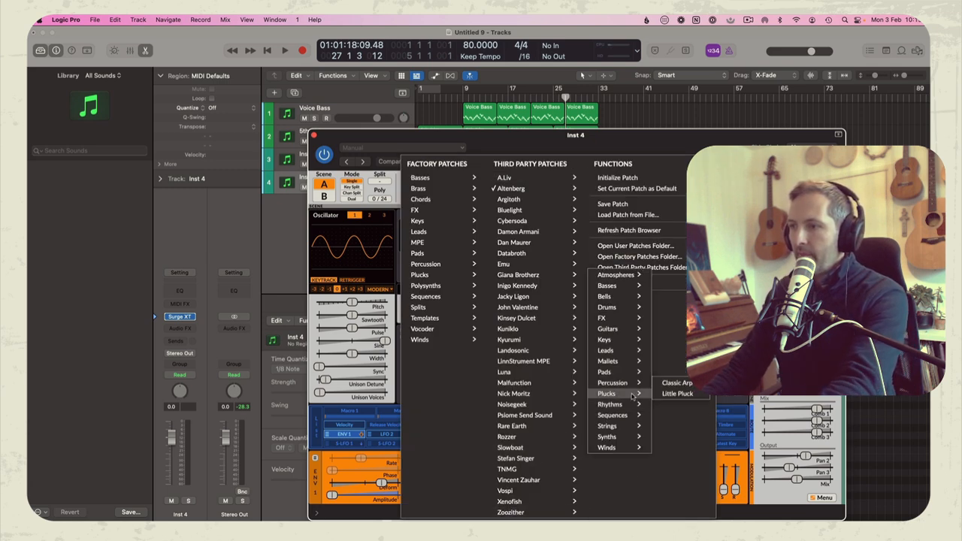
mouse_move(631, 351)
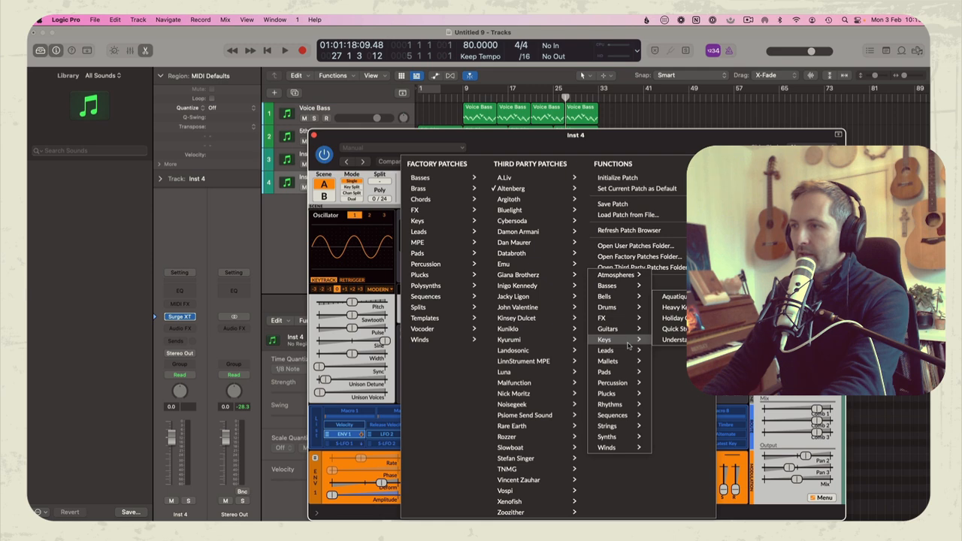
left_click(671, 300)
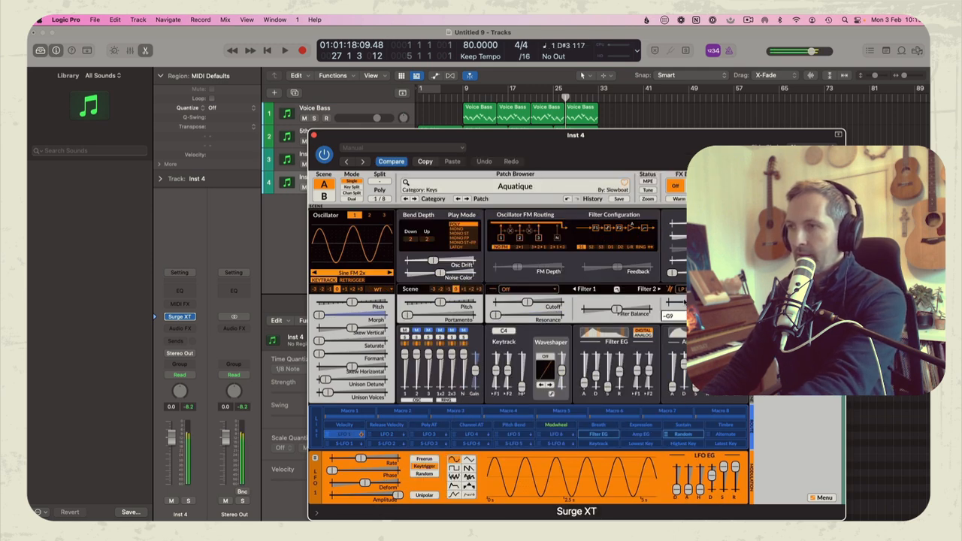
Step through the neighbouring Slowboat patch categories to Leads, load Clouds Ana Lead and close the synth window.
left_click(414, 198)
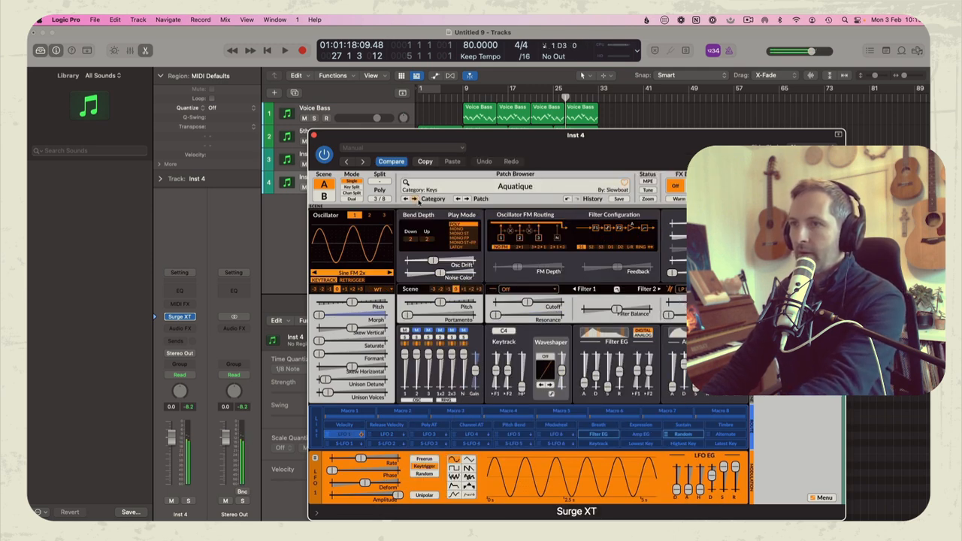
left_click(414, 198)
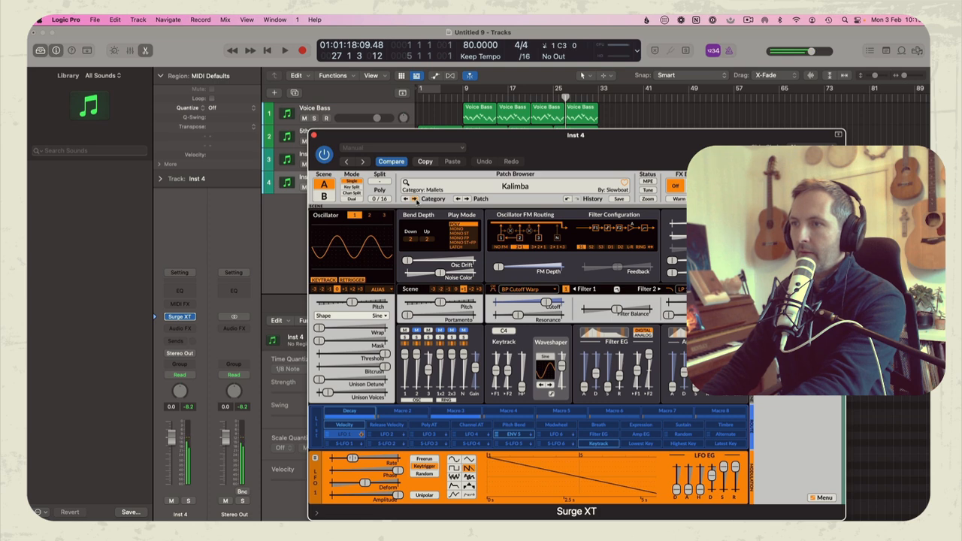
left_click(406, 199)
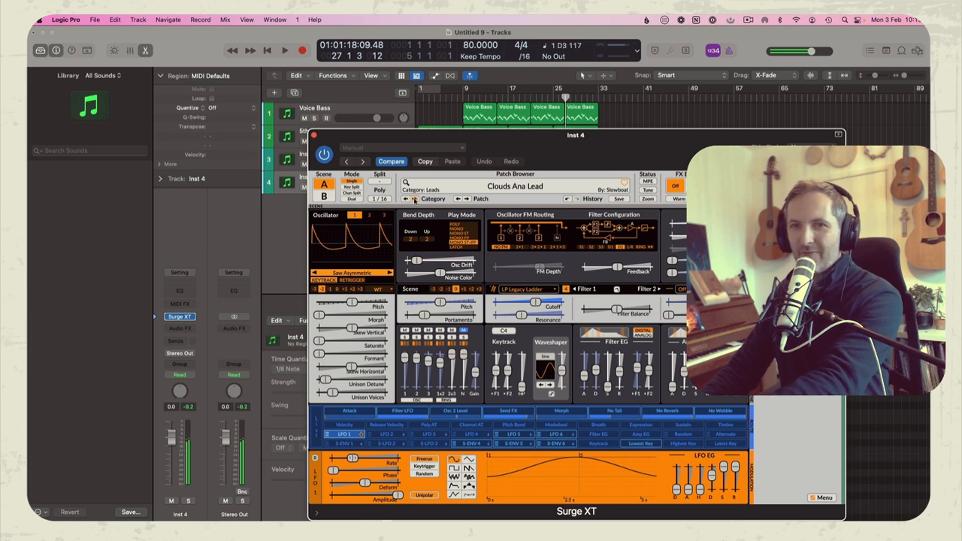
left_click(315, 135)
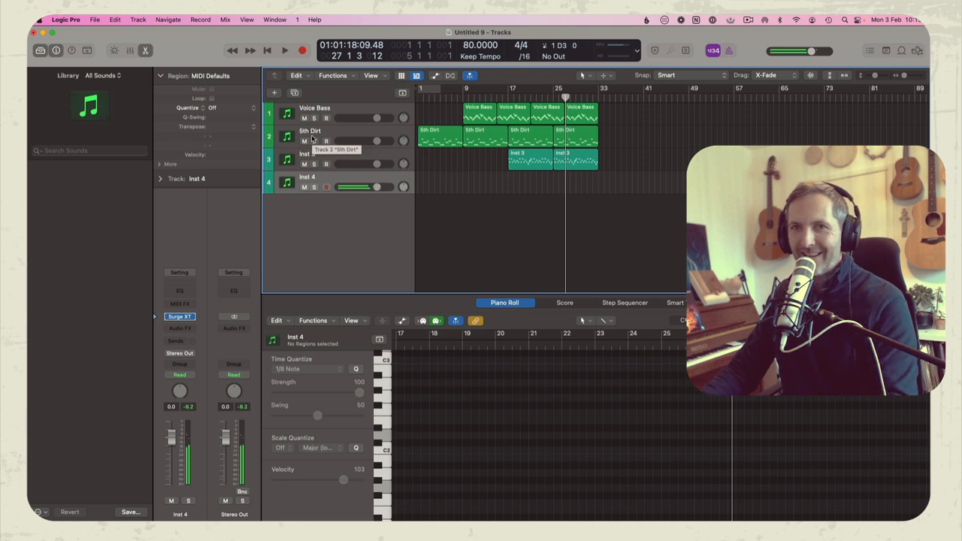
left_click(548, 99)
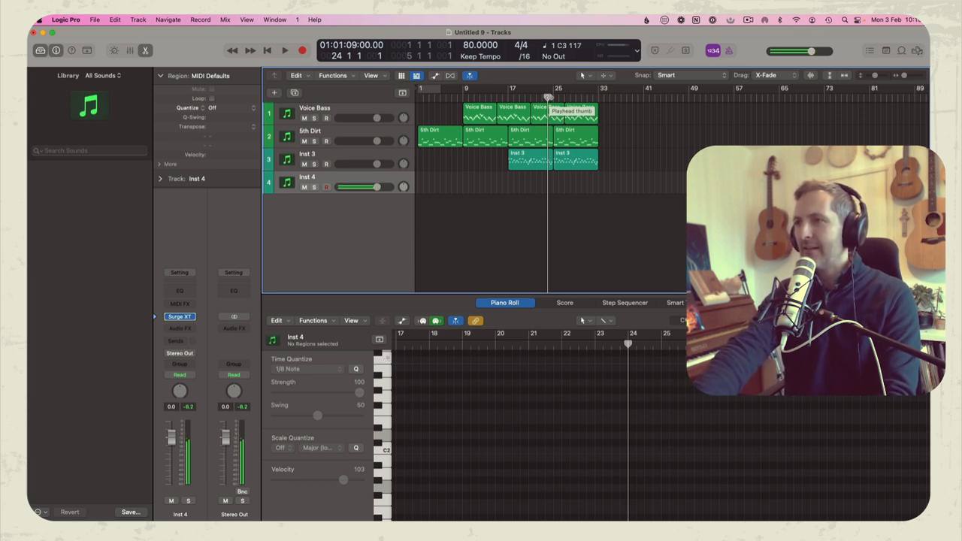
key("r")
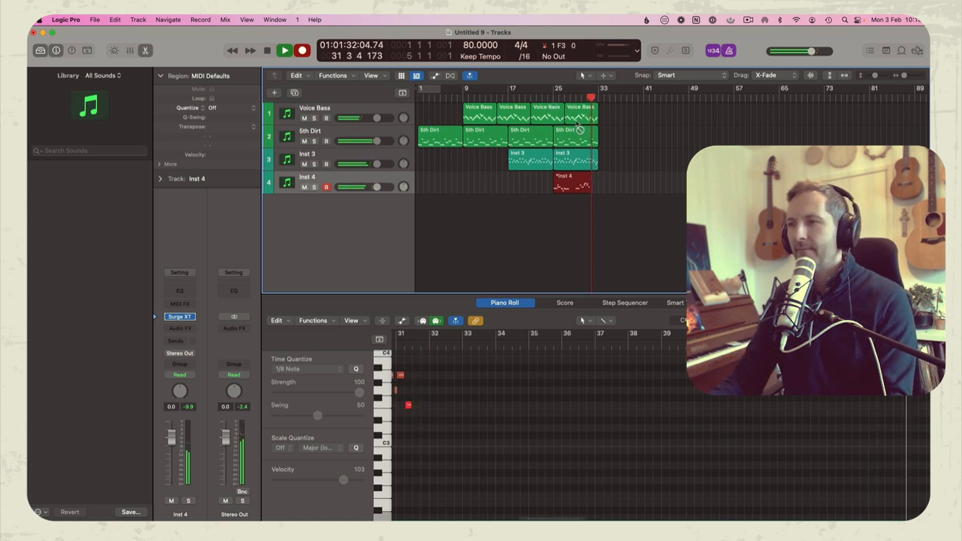
key("super+period")
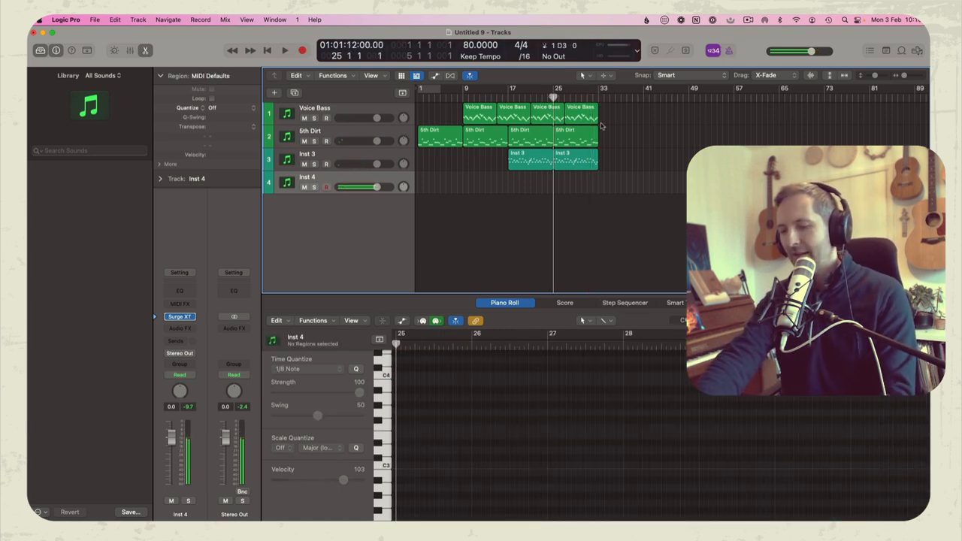
Record a lead melody on Inst 4 from bar 25 to bar 32 and quantize all its notes to 1/16 Note.
key("r")
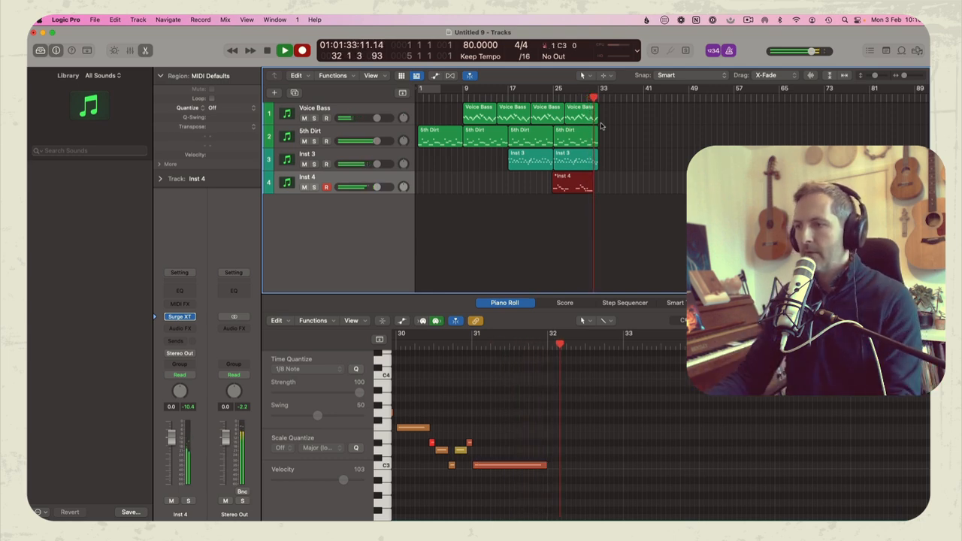
key("space")
left_click(623, 460)
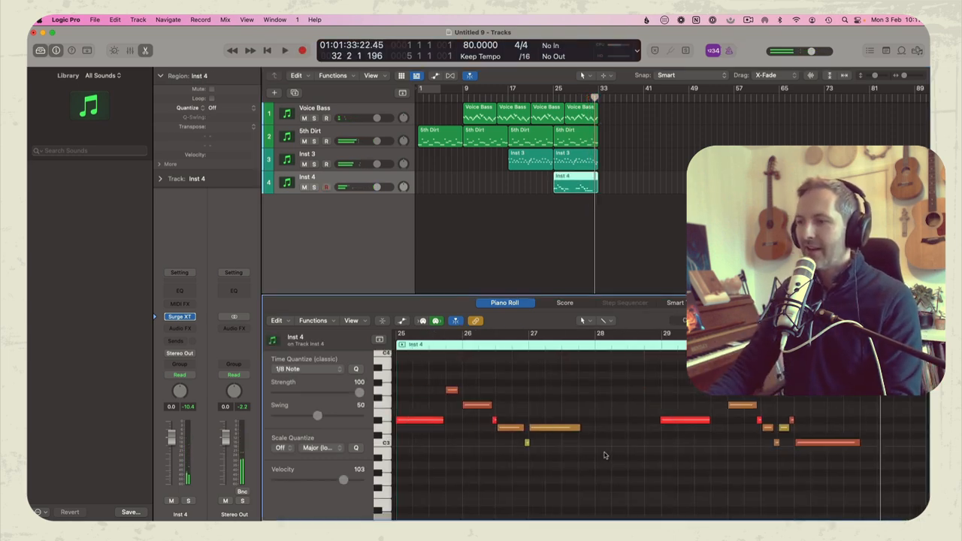
key("super+a")
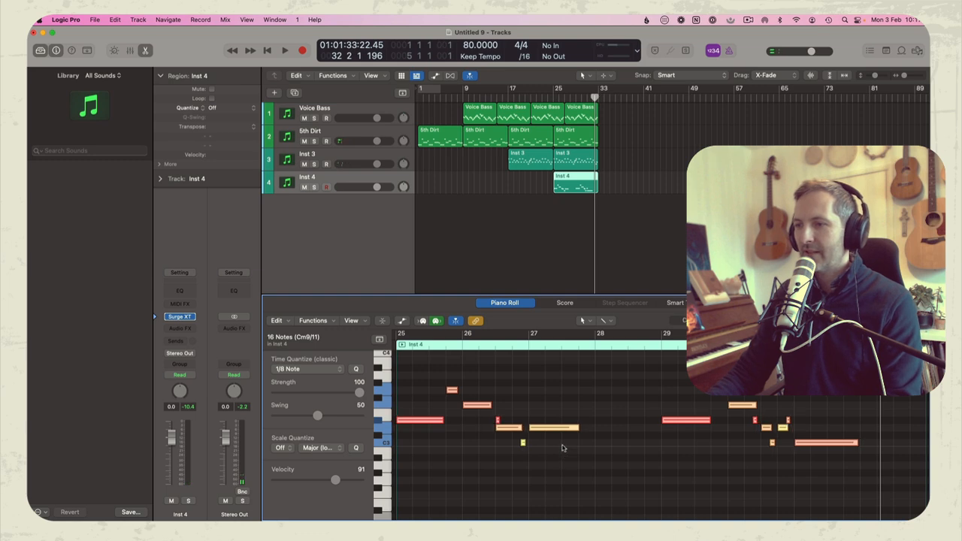
left_click(315, 376)
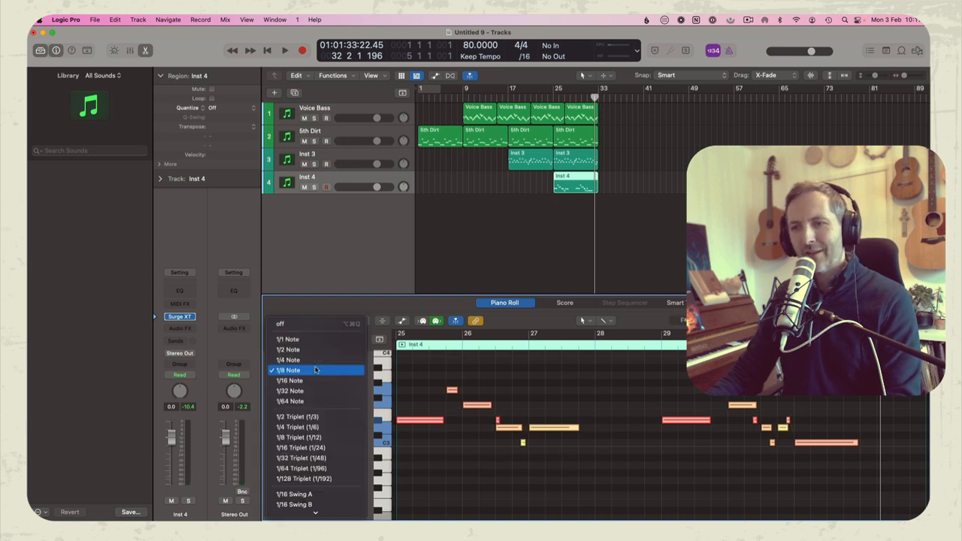
left_click(294, 380)
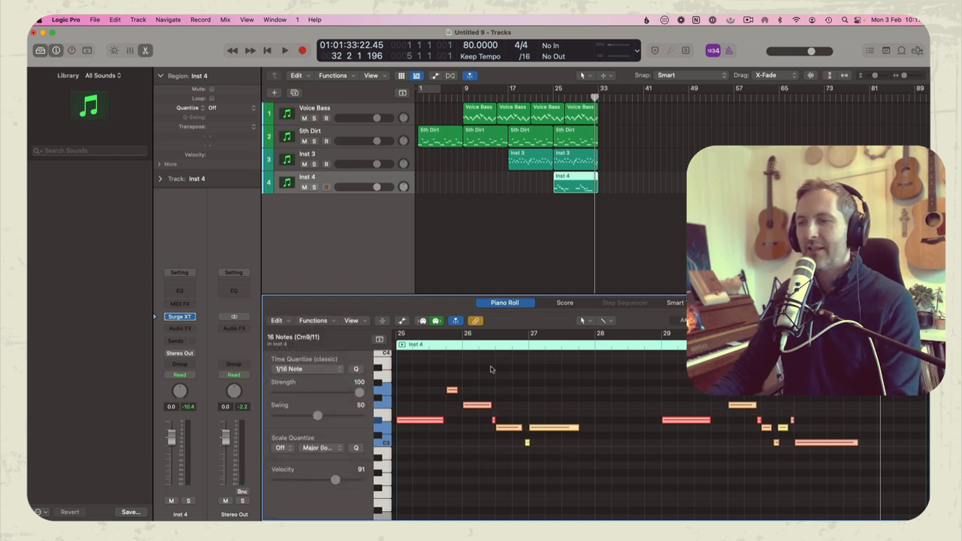
left_click(596, 441)
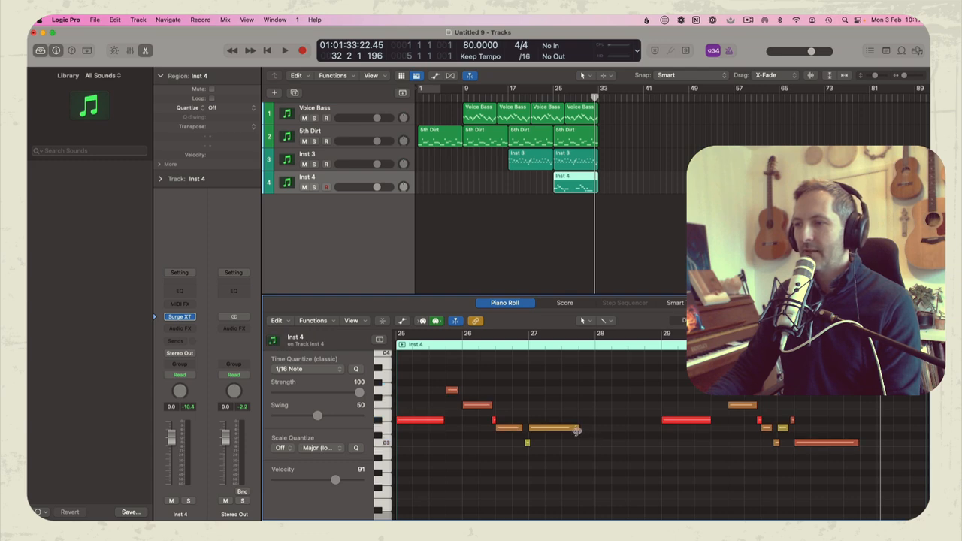
Extend the long note at bar 27 to bar 28 and make all Inst 4 notes except the two long held ones legato.
left_click_drag(576, 429, 593, 429)
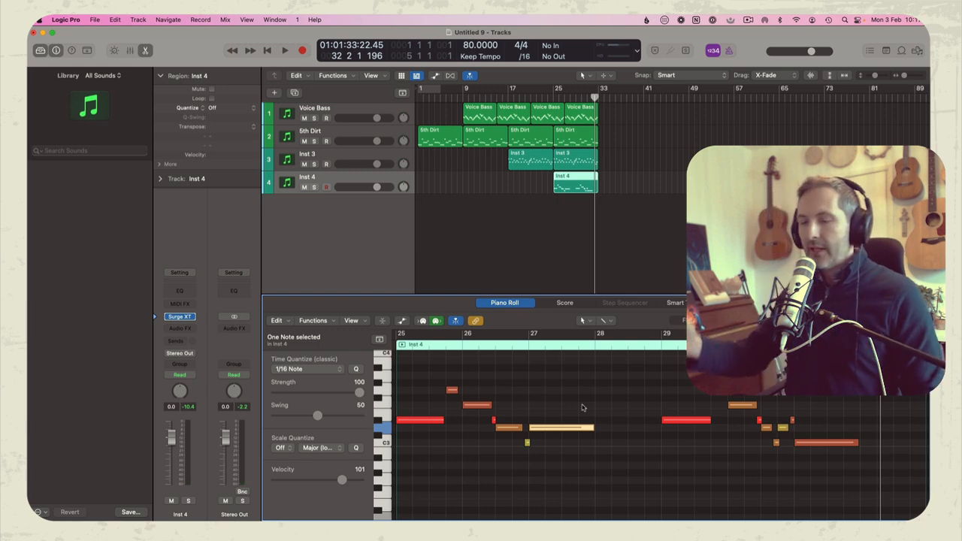
left_click(456, 383)
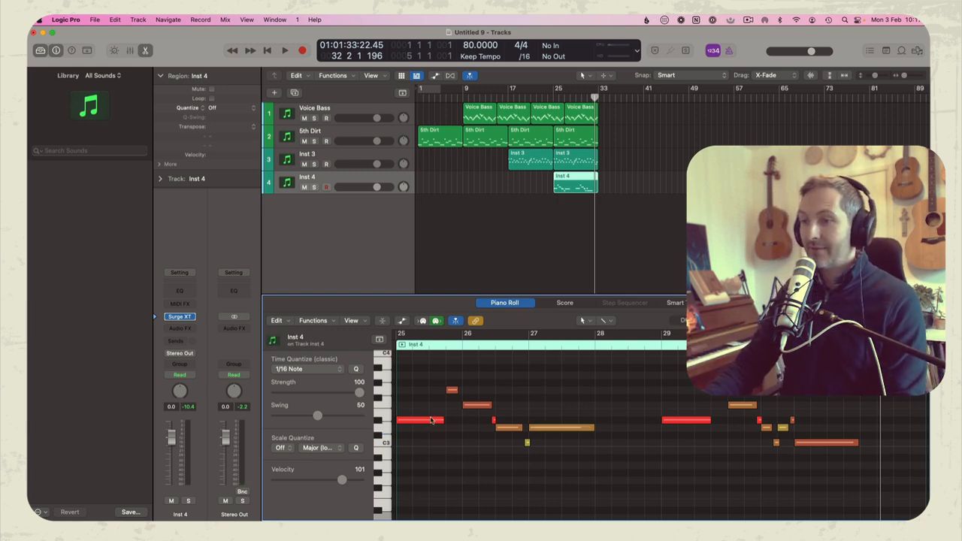
key("super+a")
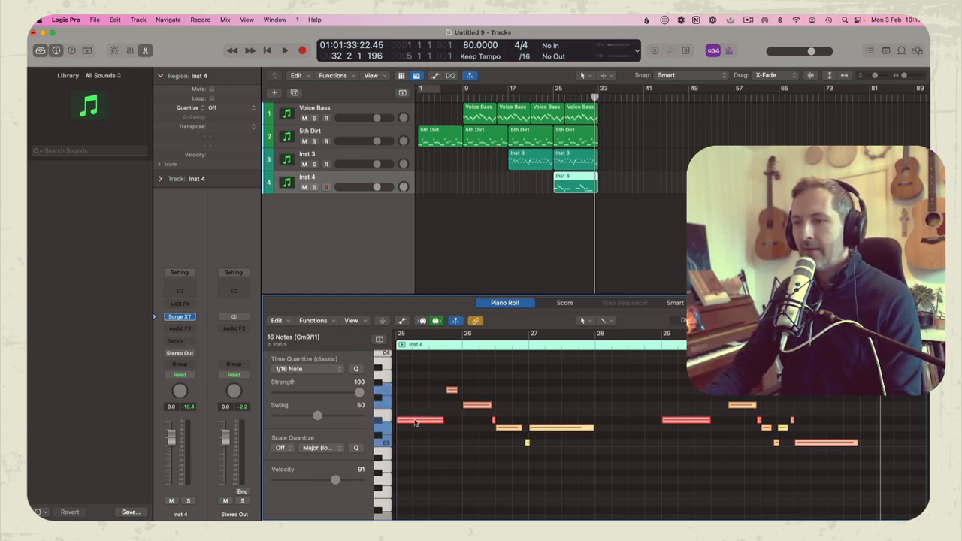
left_click(841, 444, "shift")
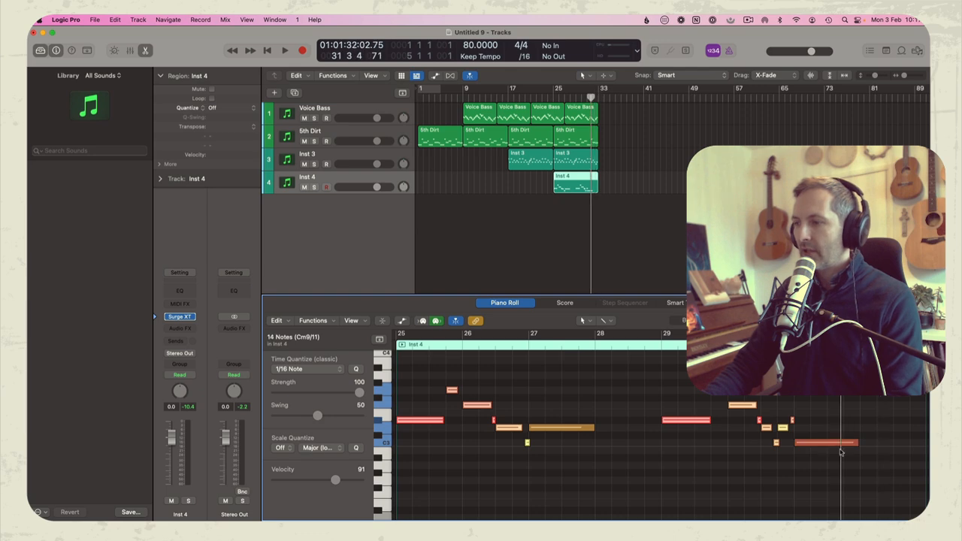
right_click(691, 422)
left_click(740, 388)
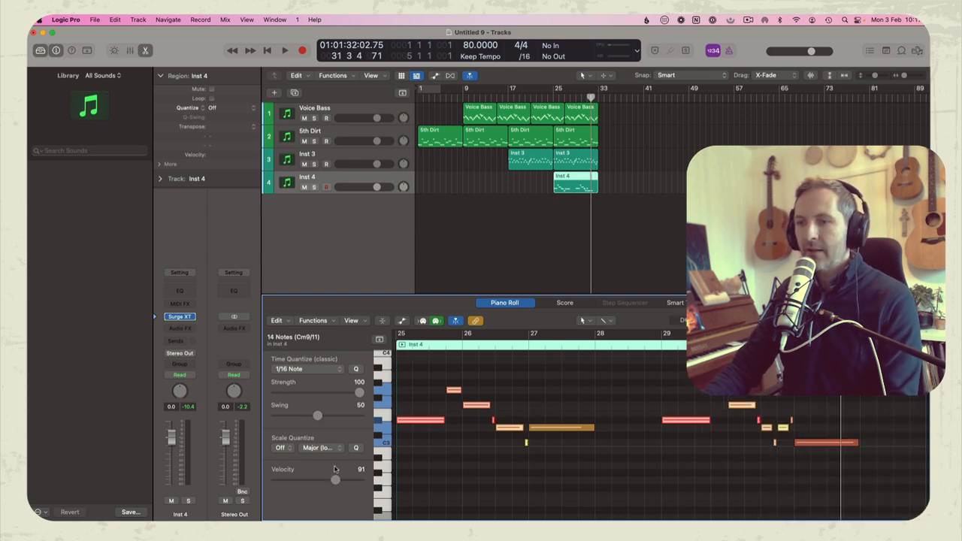
Set the velocity of all Inst 4 notes to 127 and play the result from bar 25.
key("super+a")
left_click_drag(335, 480, 364, 480)
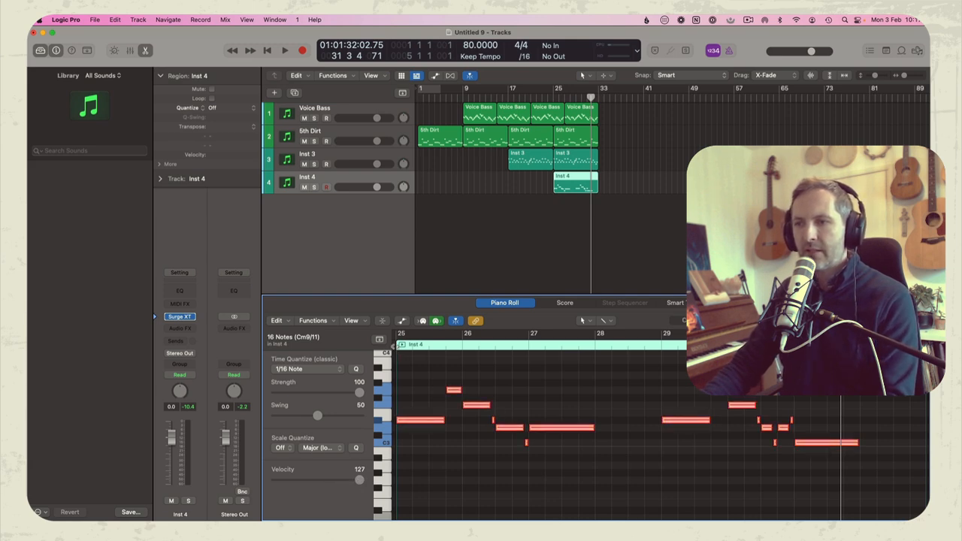
key("space")
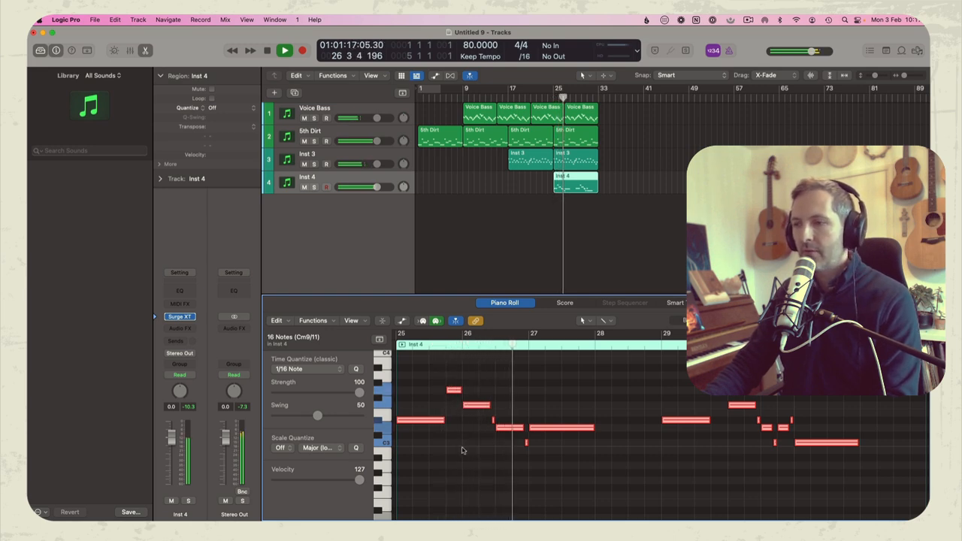
left_click(462, 450)
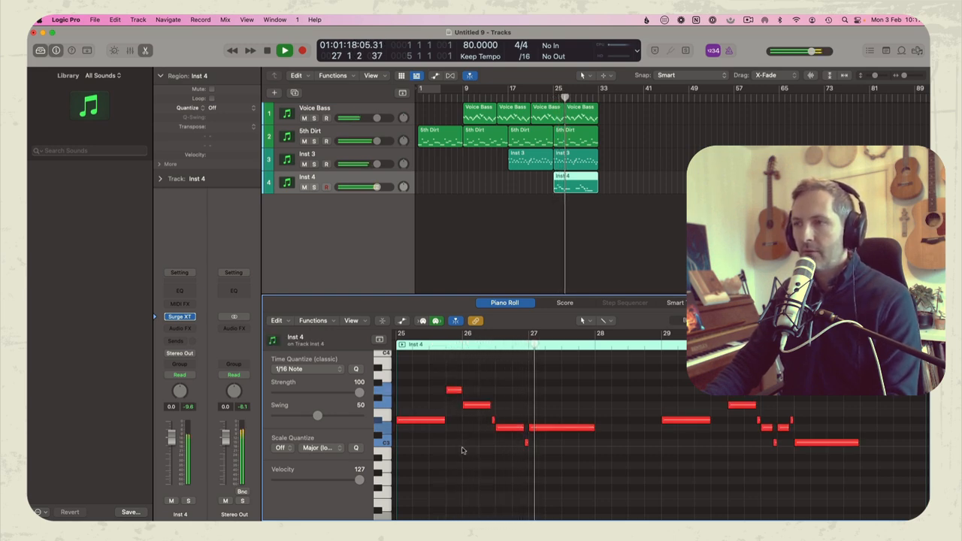
Insert the Little Plate effect in the Inst 4 track's empty audio effect slot.
left_click(333, 182)
left_click(180, 328)
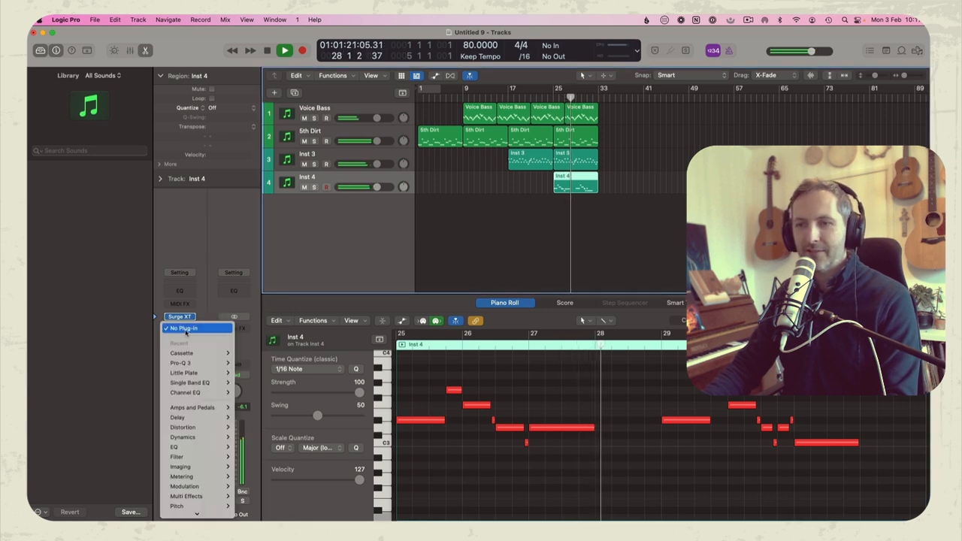
mouse_move(216, 374)
left_click(246, 373)
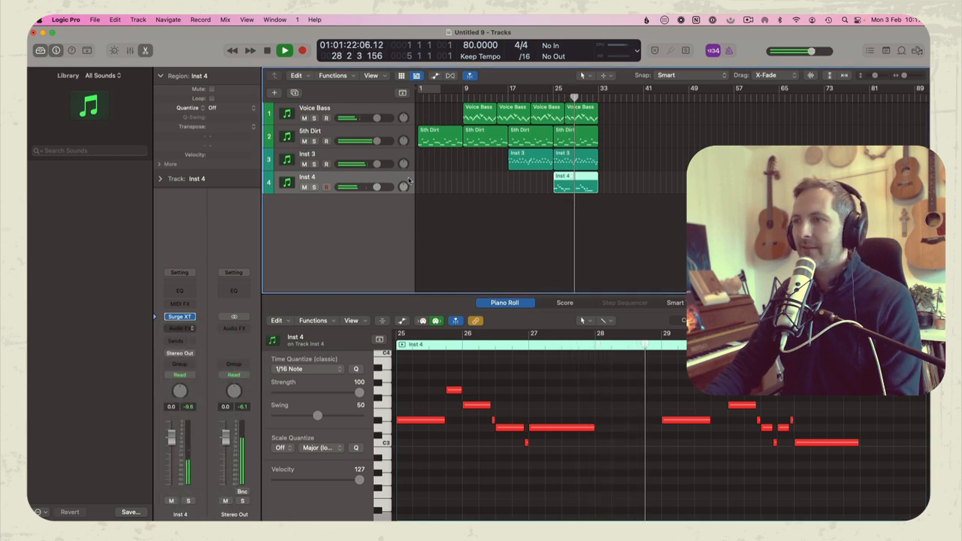
Raise the Little Plate's low cut slightly and lower the Inst 4 track volume to -2.7 dB.
left_click_drag(561, 284, 561, 278)
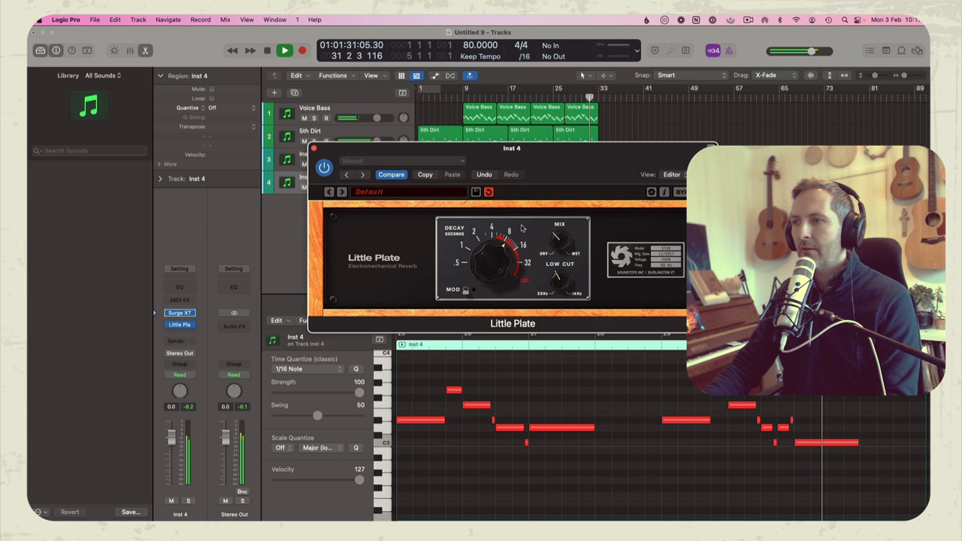
left_click(314, 148)
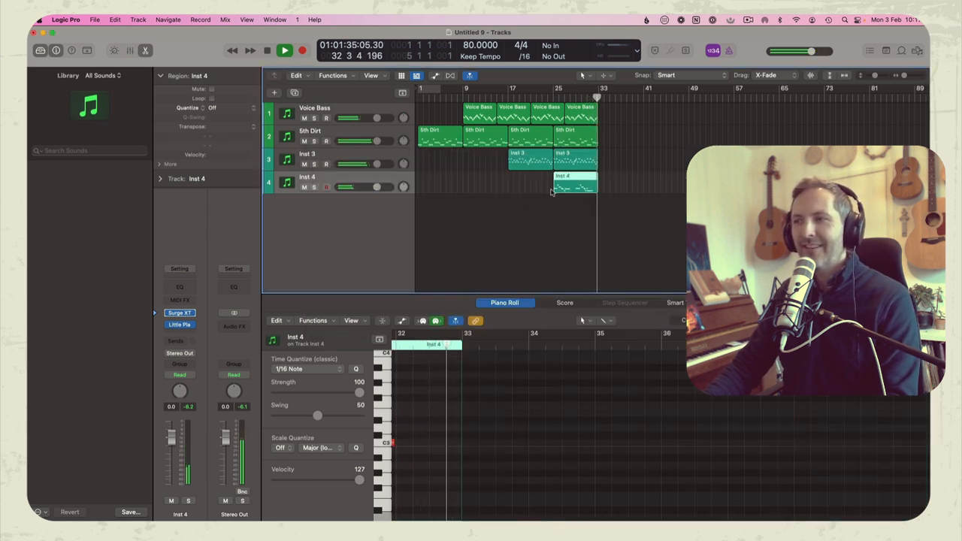
key("space")
left_click_drag(377, 187, 371, 187)
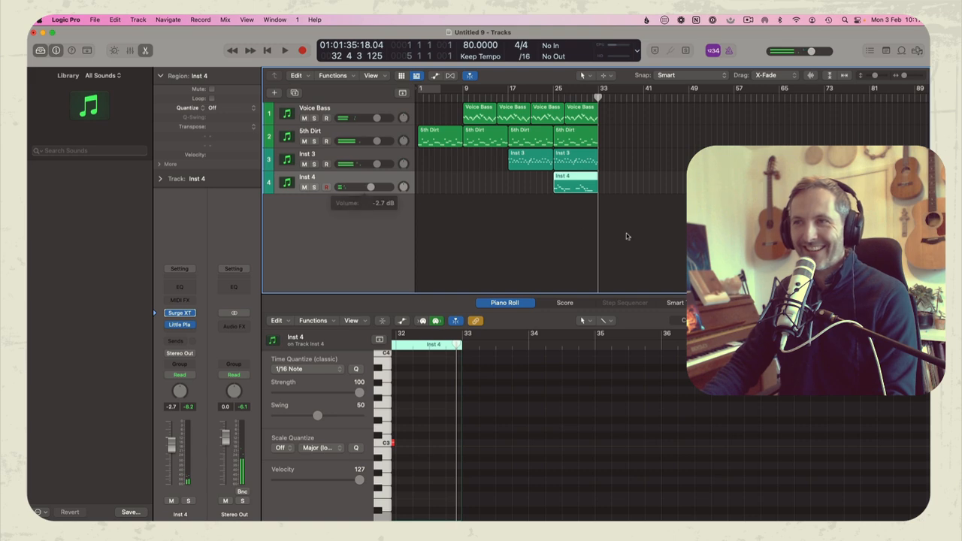
left_click(625, 237)
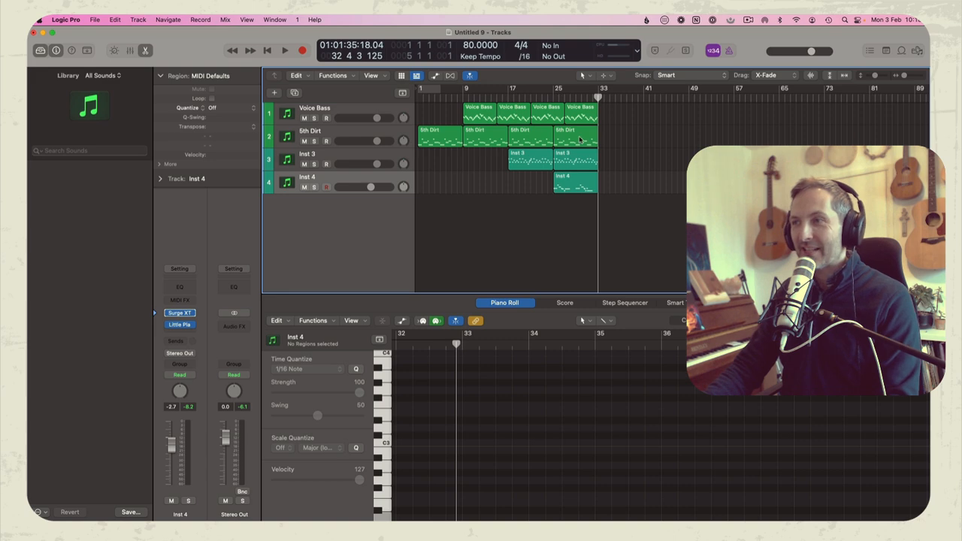
Play the arrangement from bar 25 and lower the Inst 4 track volume to -3.1 dB.
left_click(571, 141)
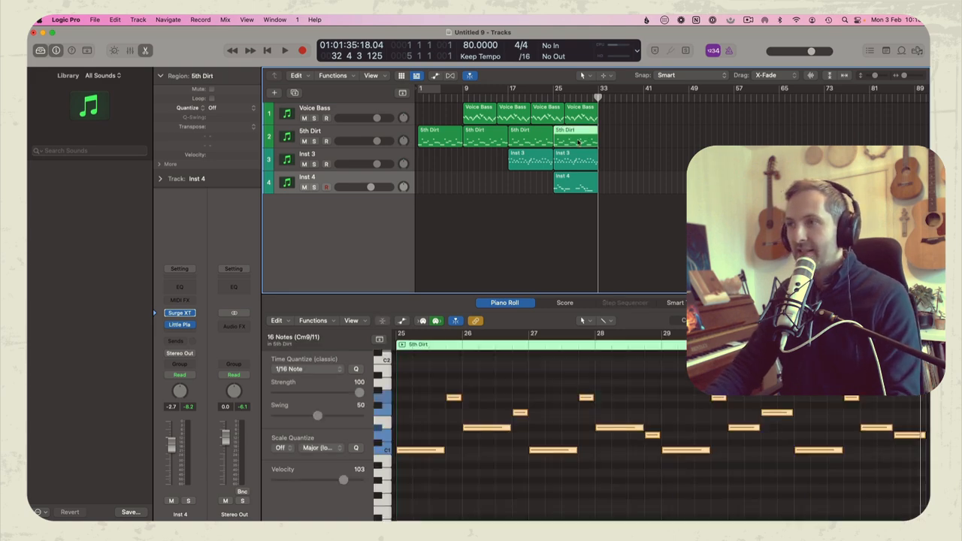
left_click(555, 98)
key("space")
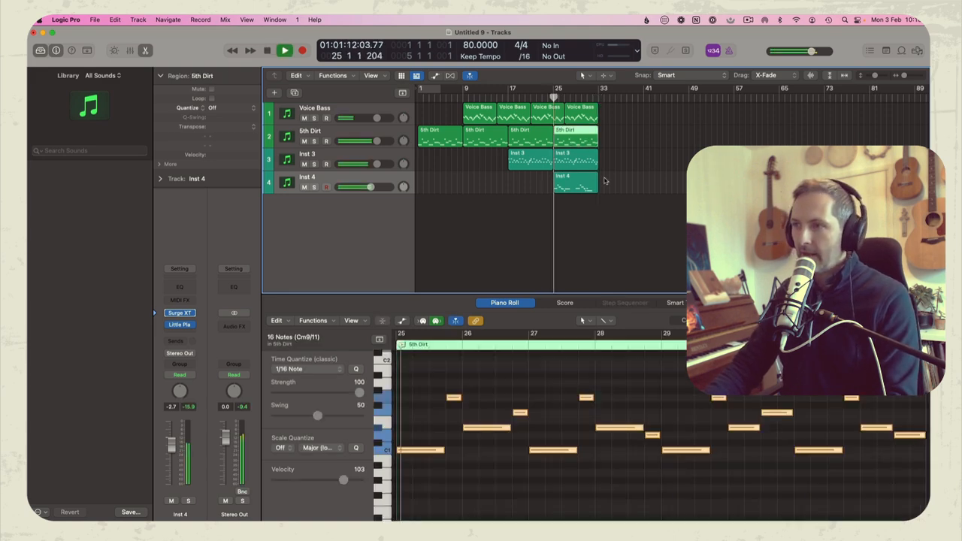
left_click_drag(370, 187, 368, 189)
left_click(542, 195)
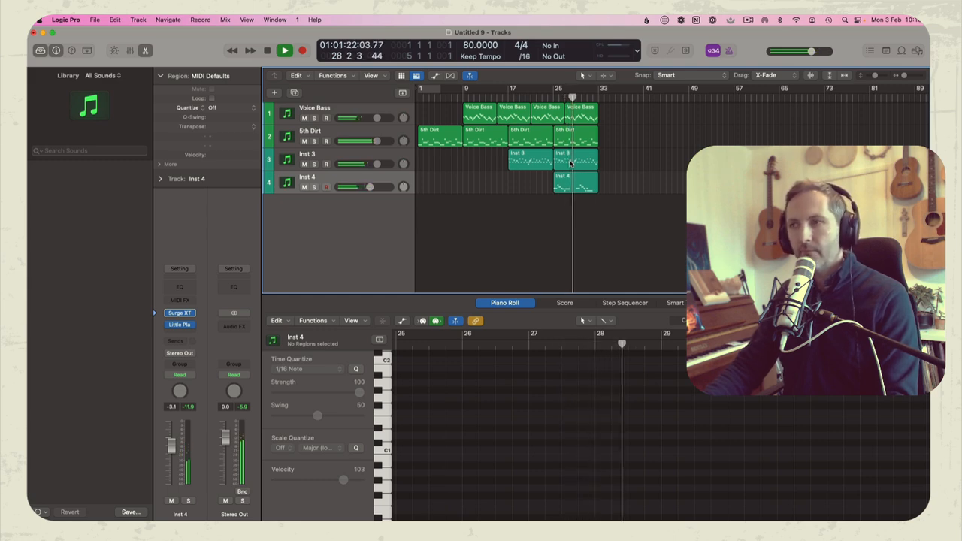
Repeat the 5th Dirt and Inst 3 regions that start at bar 25 so they also fill bars 33 to 41.
left_click(571, 159)
left_click(575, 137, "shift")
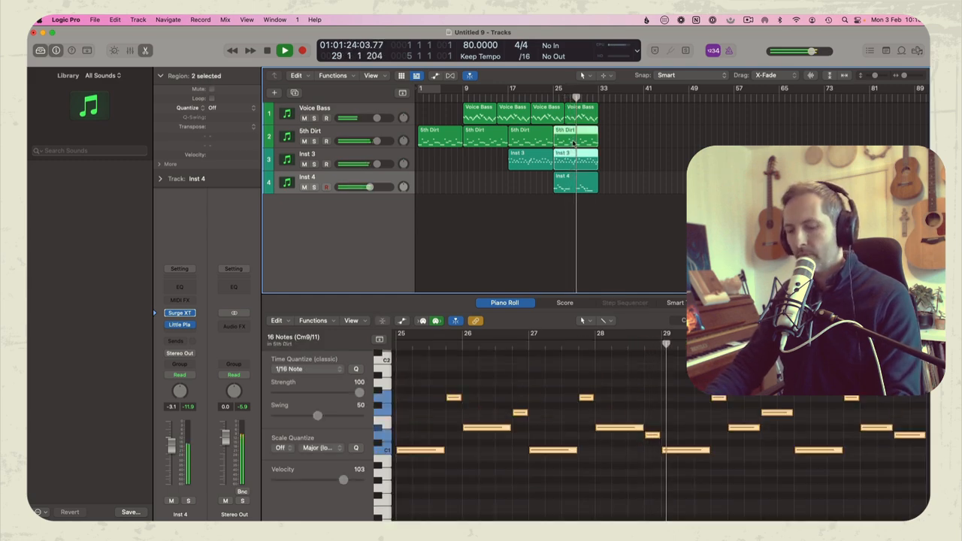
key("super+r")
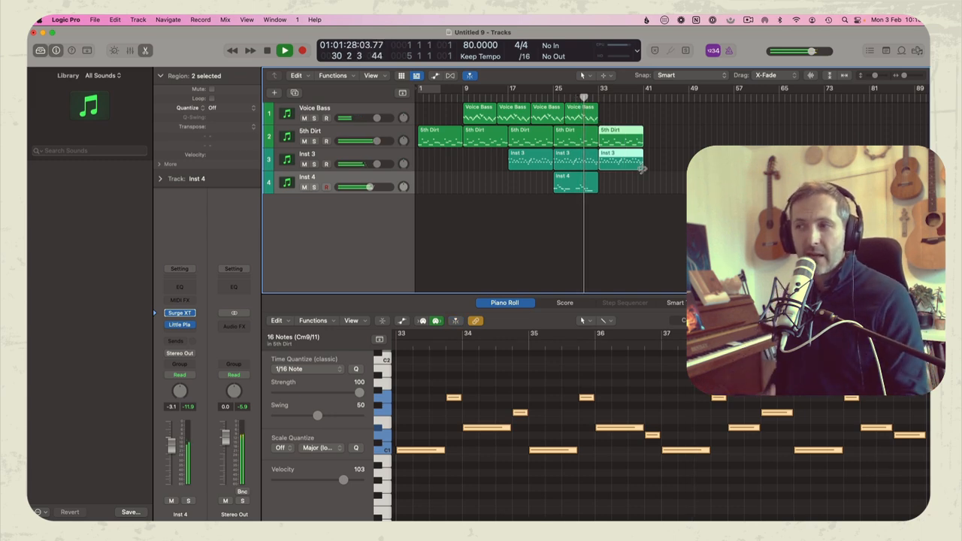
Rename the Inst 3 track to Organish.
double_click(306, 154)
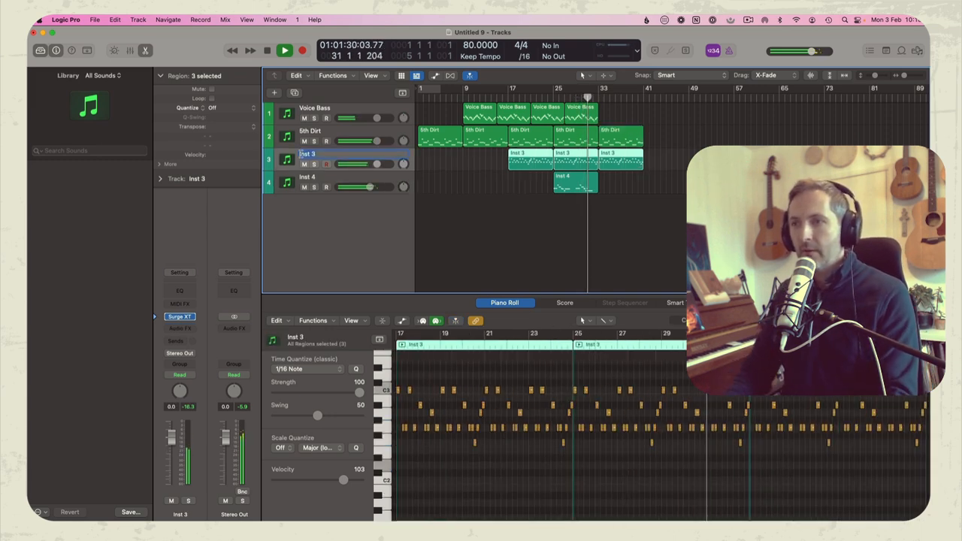
type("Organish")
key("Return")
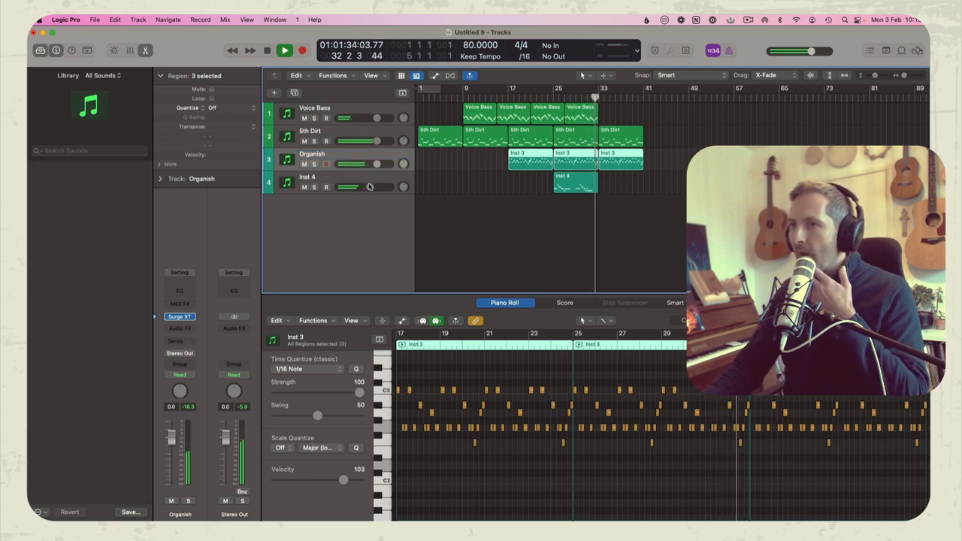
Lower the Inst 4 track volume to -5.3 dB, listen on to bar 40 and stop playback.
left_click_drag(369, 186, 360, 187)
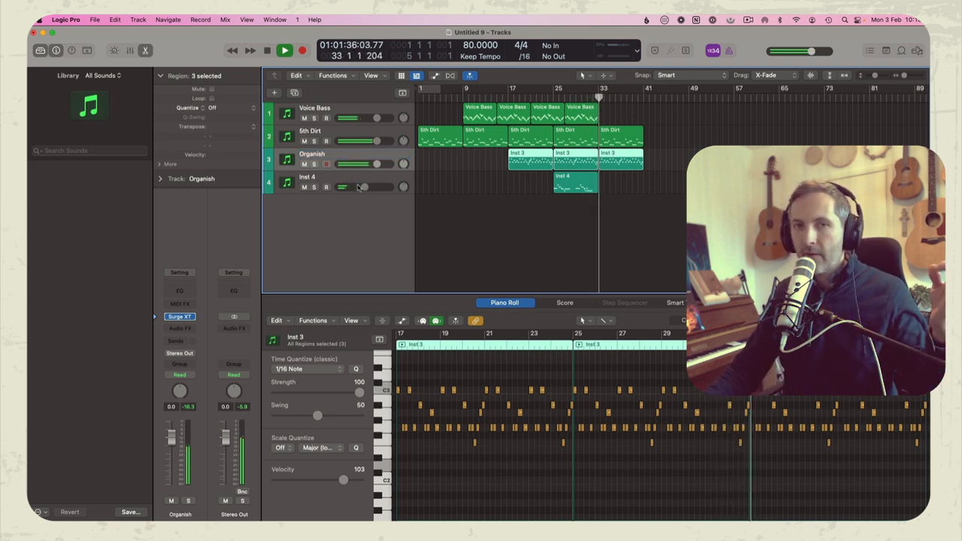
left_click(498, 197)
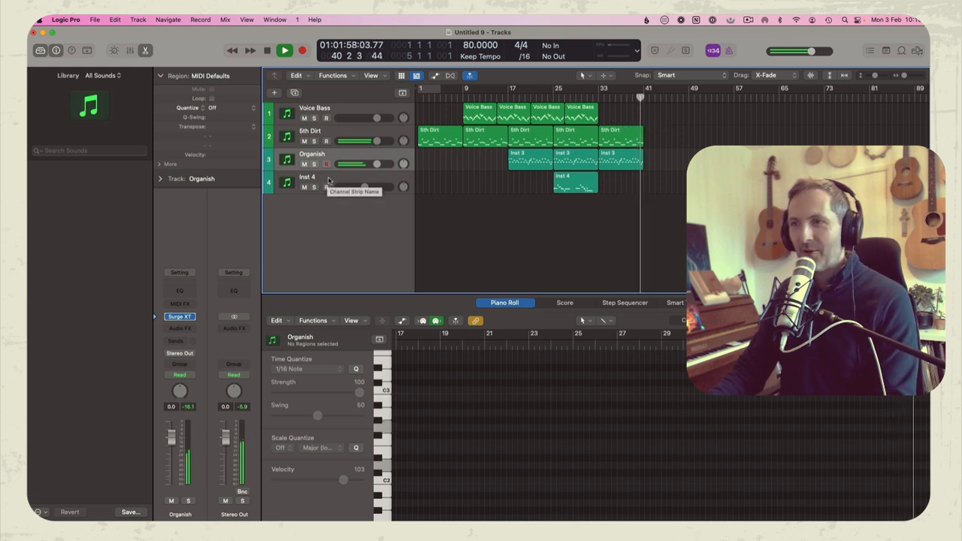
key("space")
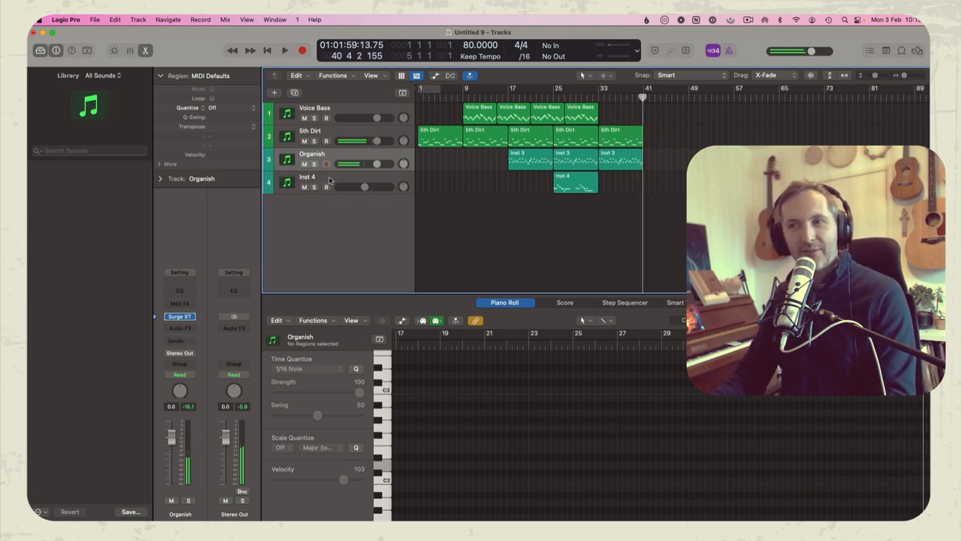
Add another Surge XT instrument track below Inst 4 and open its synth window.
left_click(328, 180)
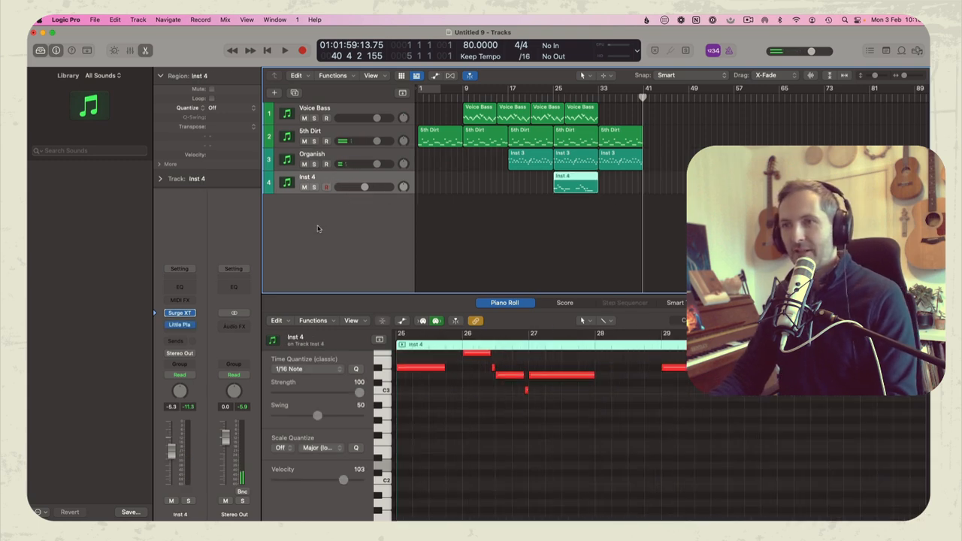
double_click(317, 229)
left_click(182, 317)
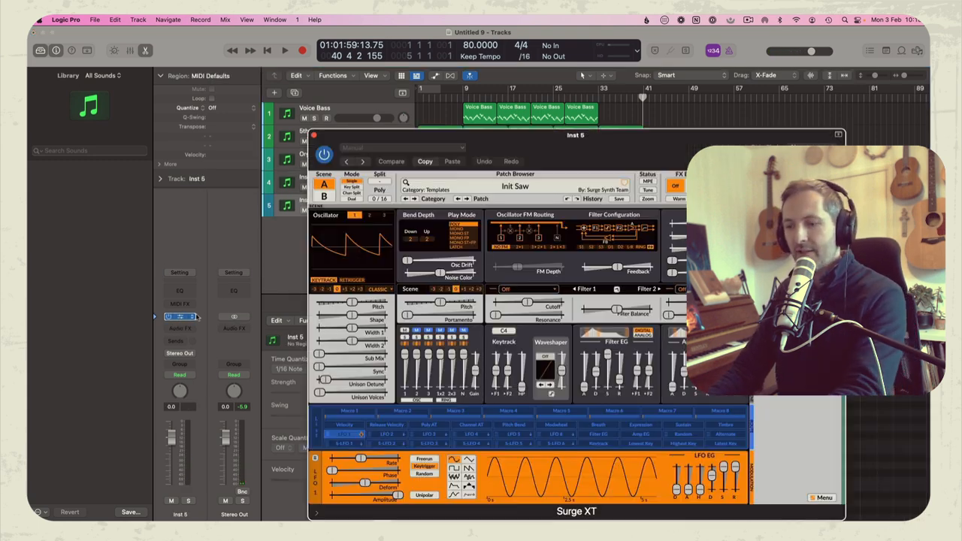
Audition the factory pluck patches Enhanced Forest, Falling Down and Lo-Fi Pluck on the Inst 5 track.
left_click(516, 187)
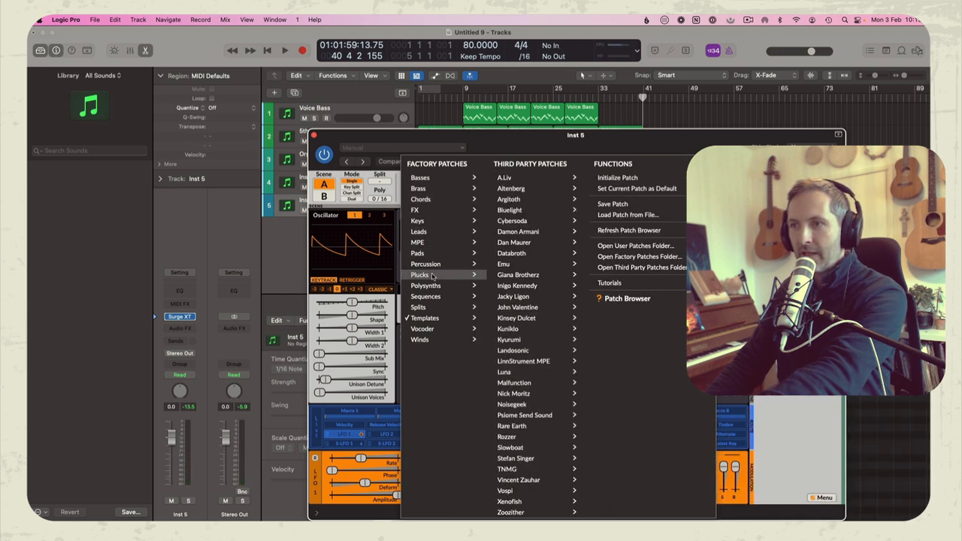
mouse_move(432, 276)
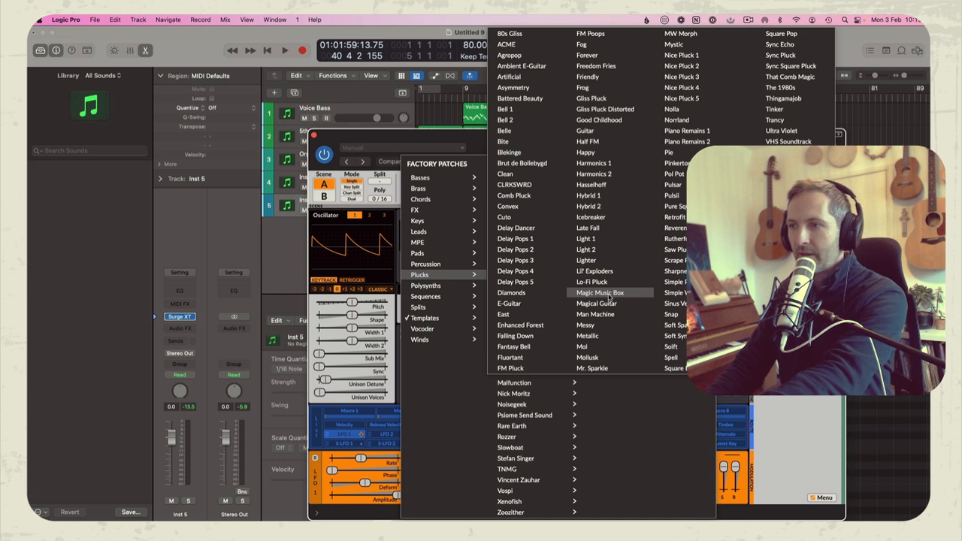
left_click(553, 325)
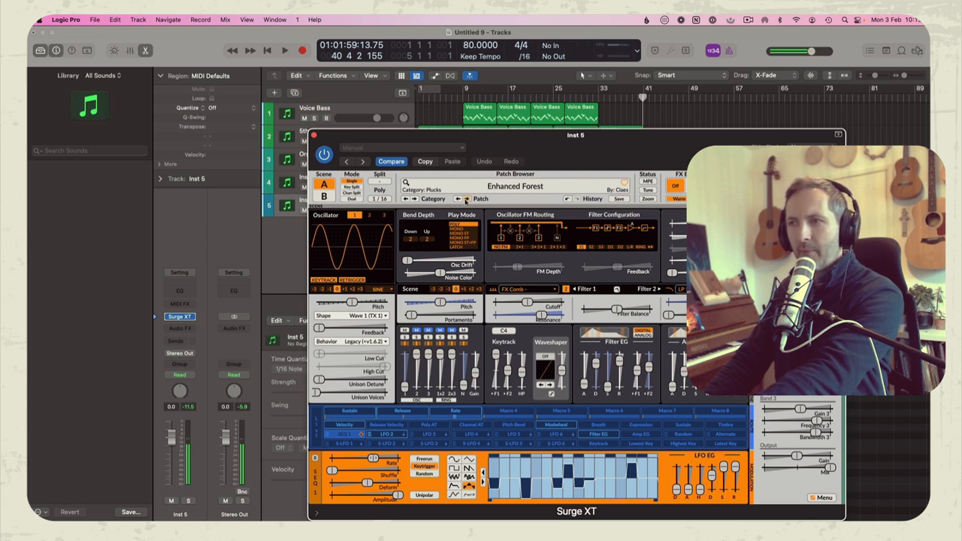
left_click(472, 200)
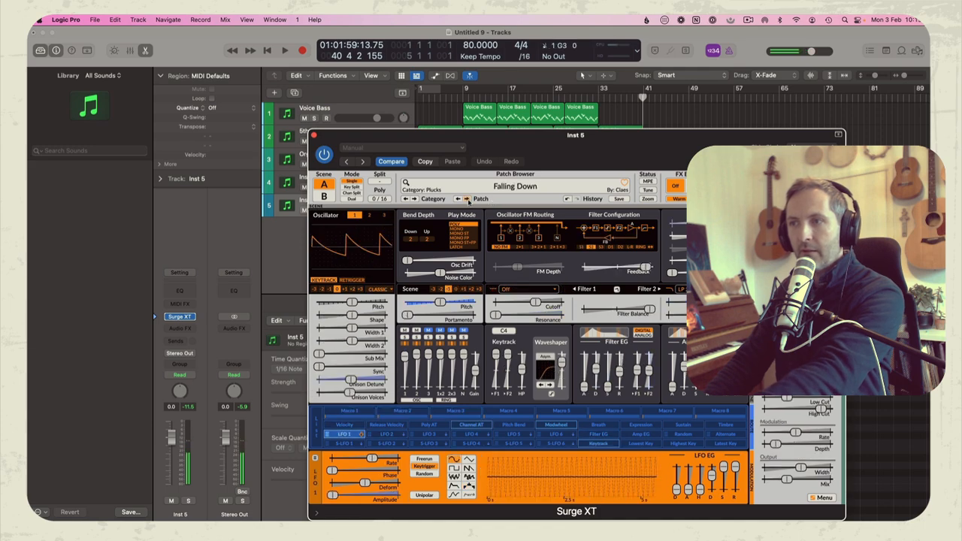
left_click(524, 184)
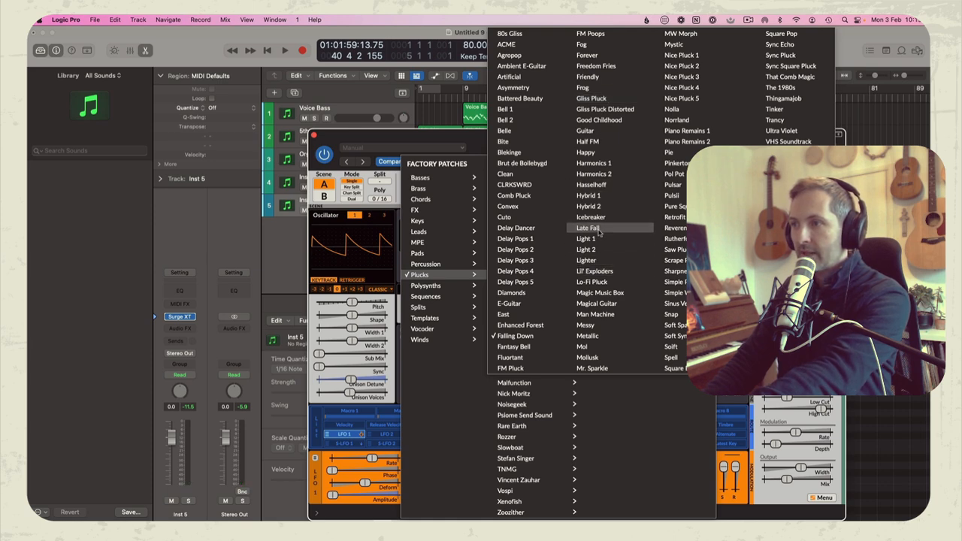
left_click(604, 281)
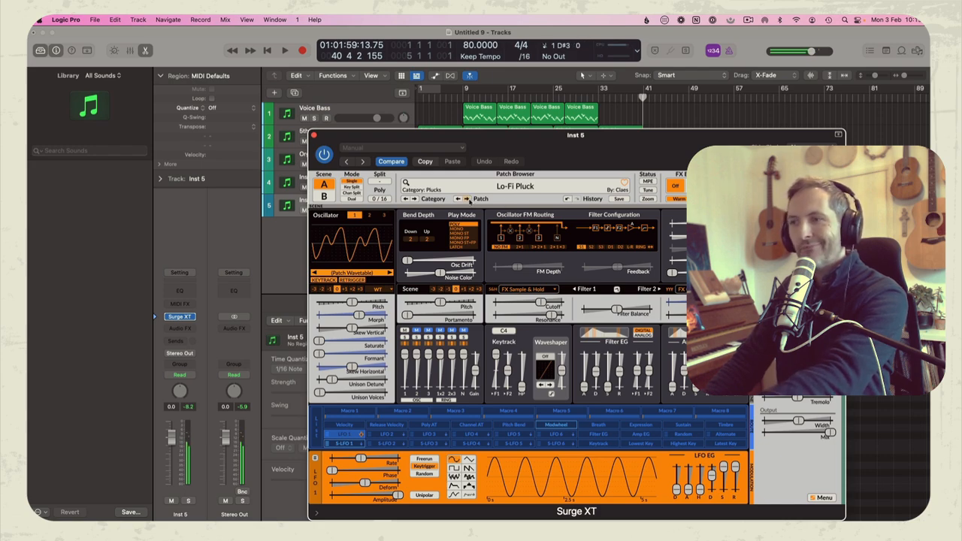
left_click(468, 199)
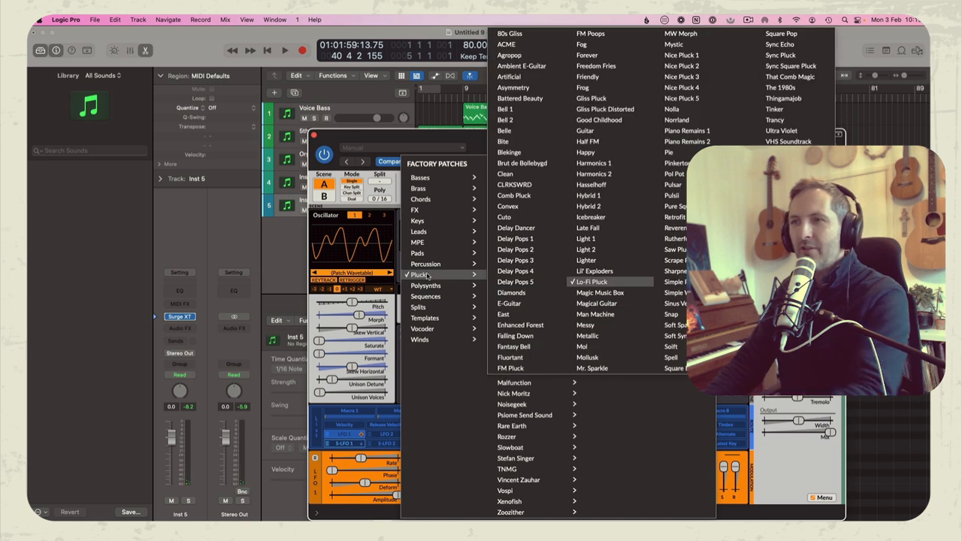
left_click(314, 135)
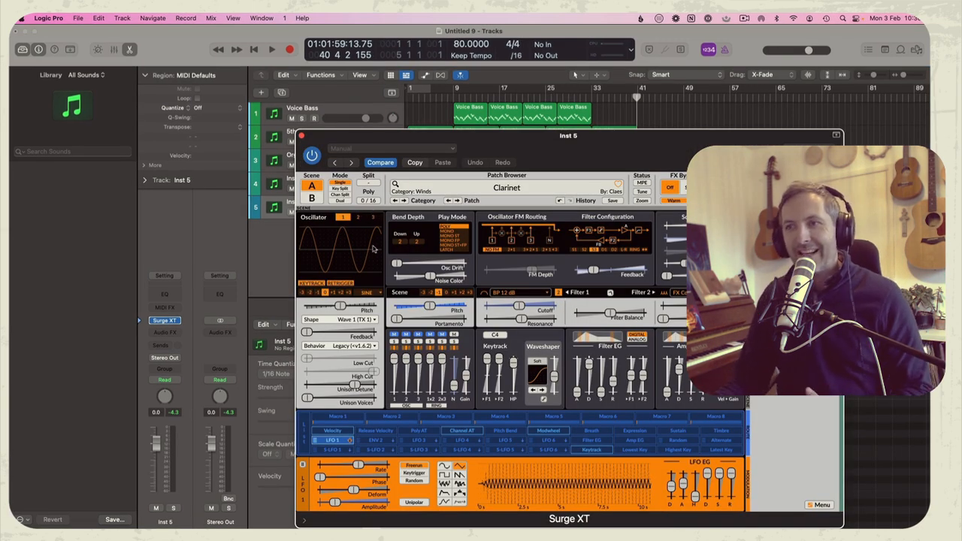
Audition the factory Winds patches from Cyber Flute onward and load Tragic Winds on the Inst 5 track.
left_click(504, 188)
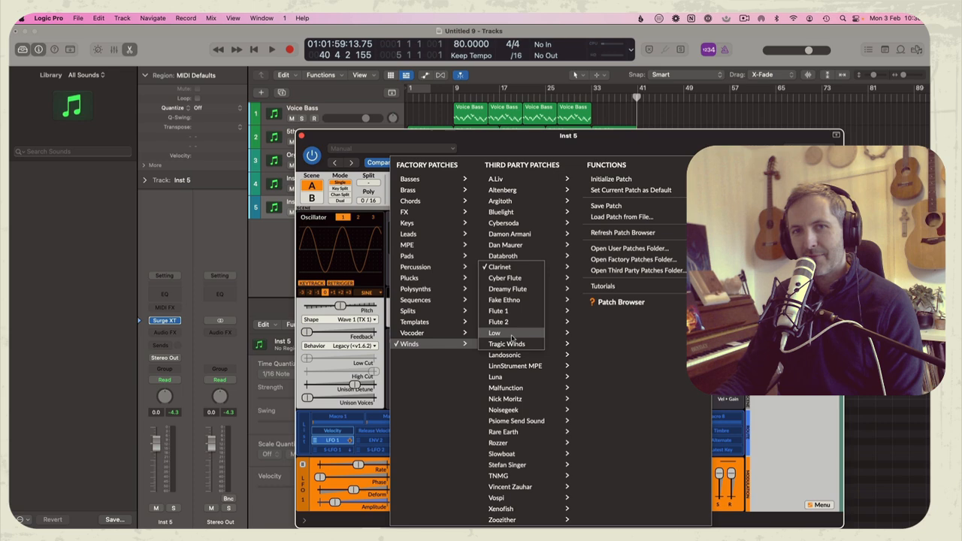
left_click(515, 278)
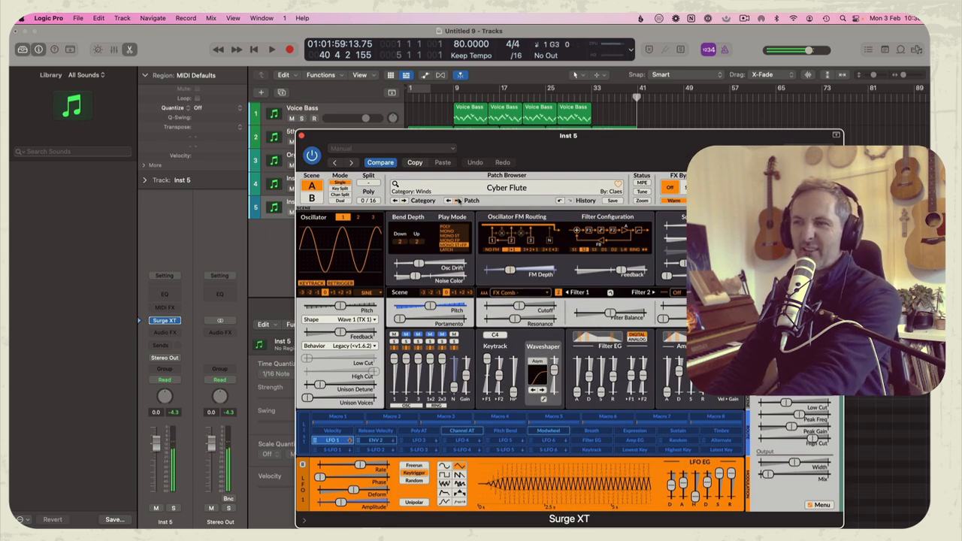
left_click(457, 201)
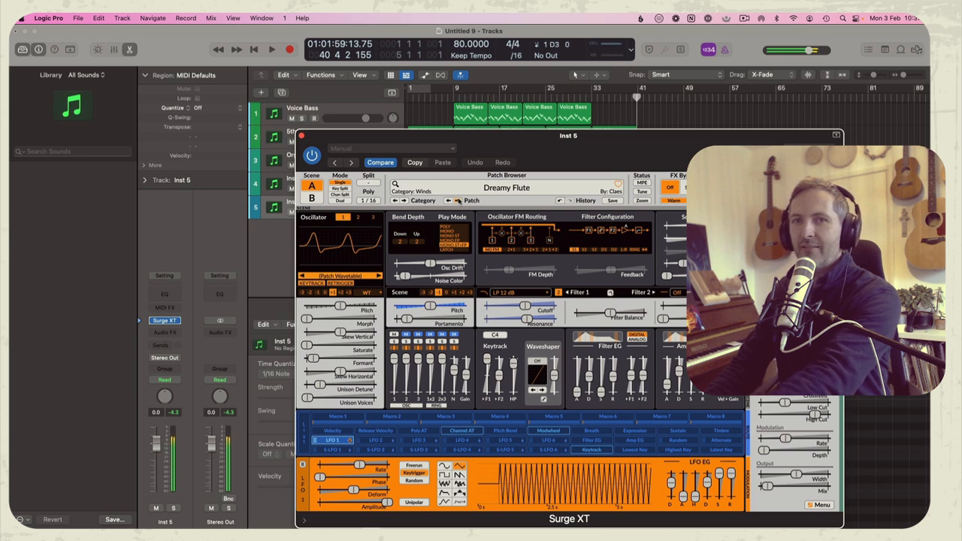
left_click(457, 201)
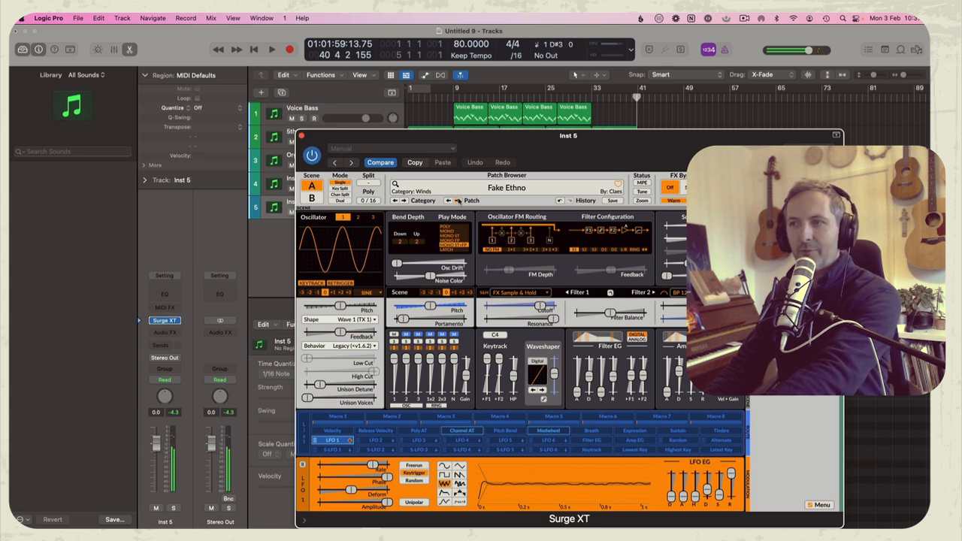
left_click(457, 201)
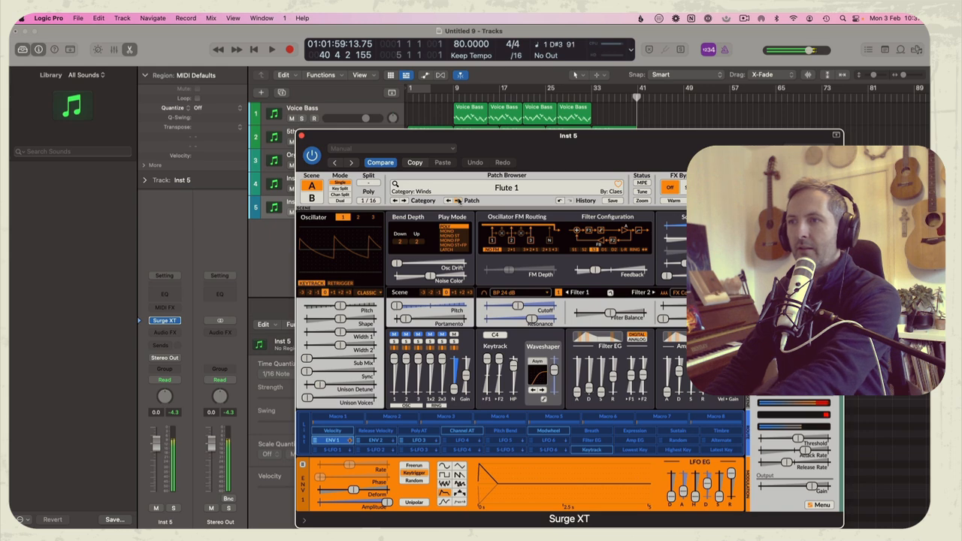
left_click(457, 200)
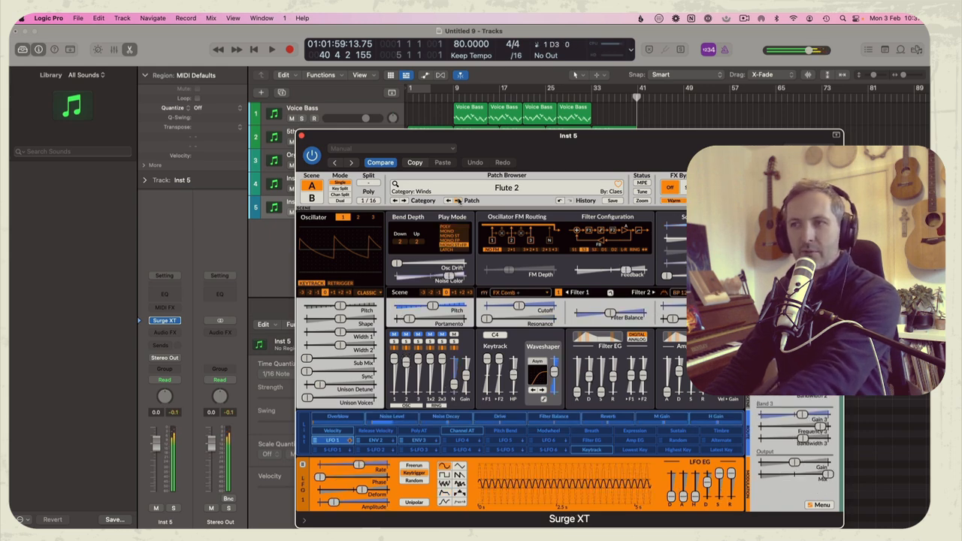
left_click(457, 201)
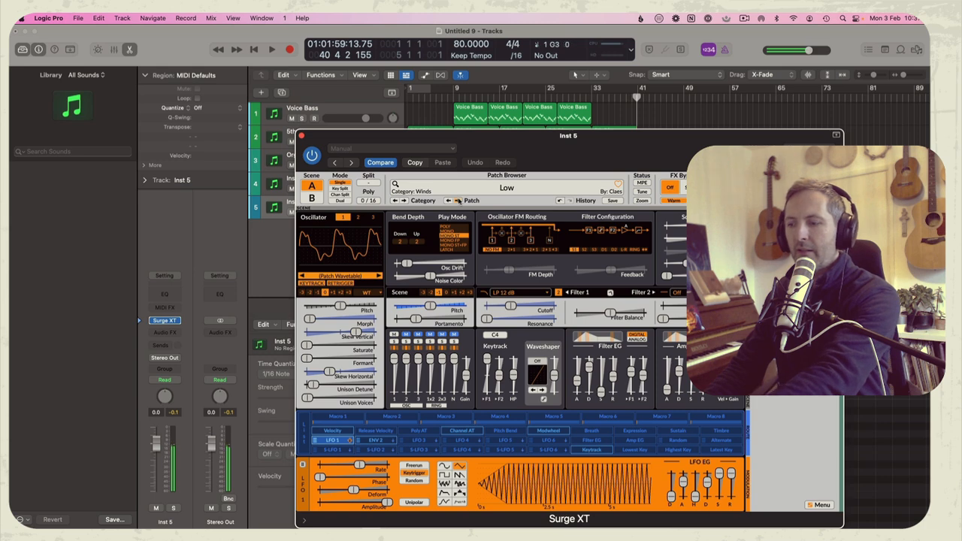
left_click(457, 200)
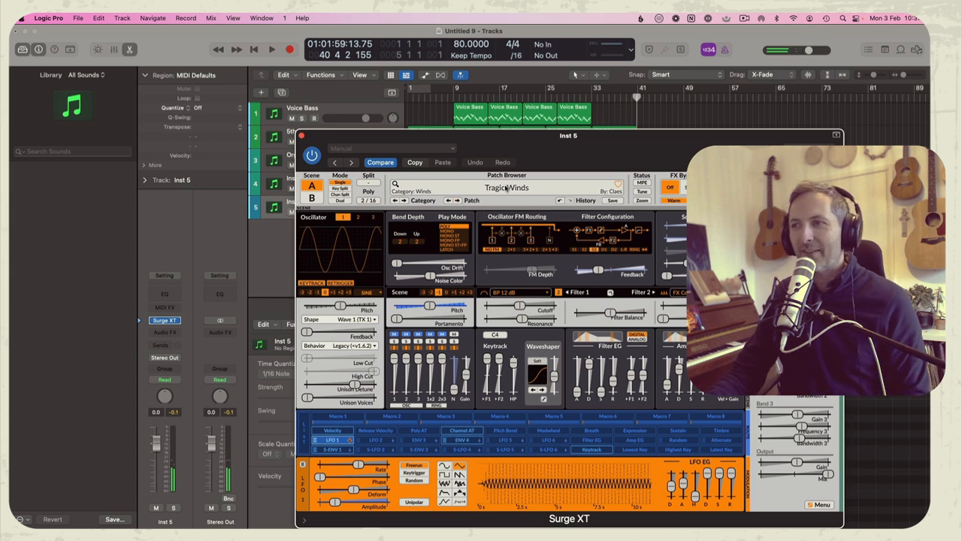
left_click(458, 200)
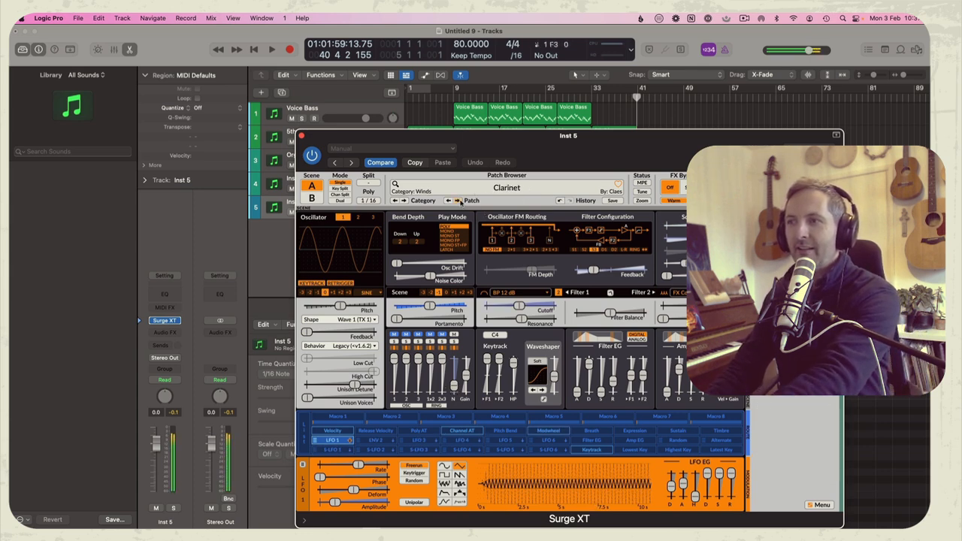
left_click(448, 201)
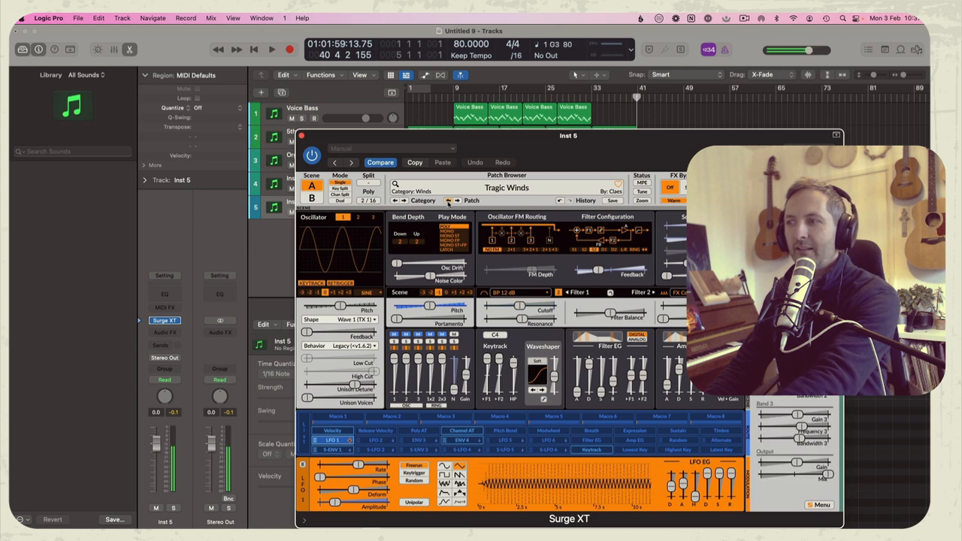
left_click(302, 137)
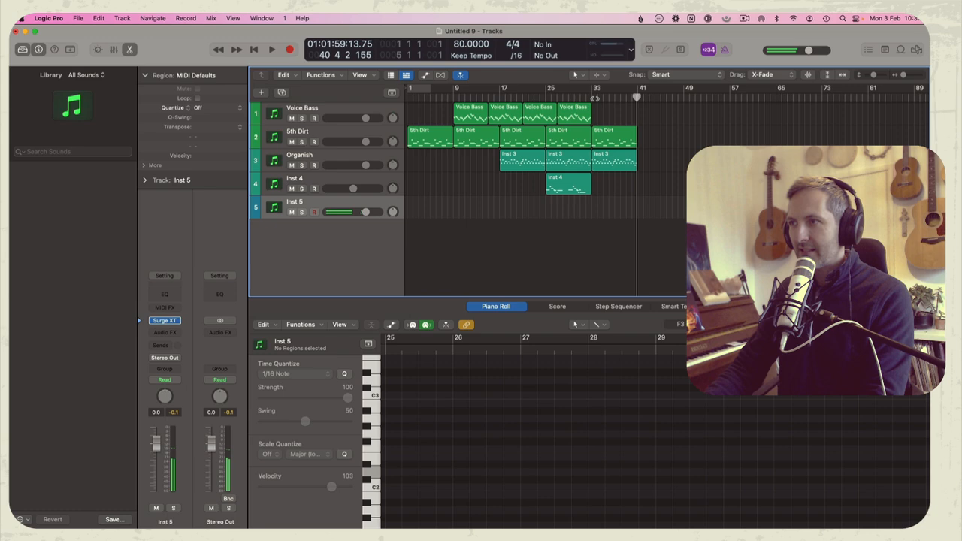
Play the arrangement from bar 33 to about bar 37 to audition Tragic Winds against the other parts.
left_click(593, 97)
key("space")
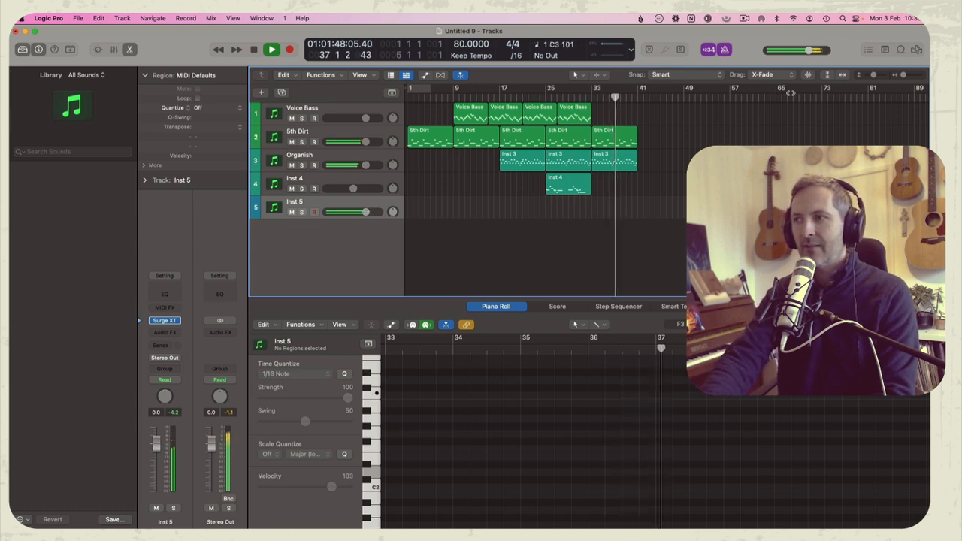
key("space")
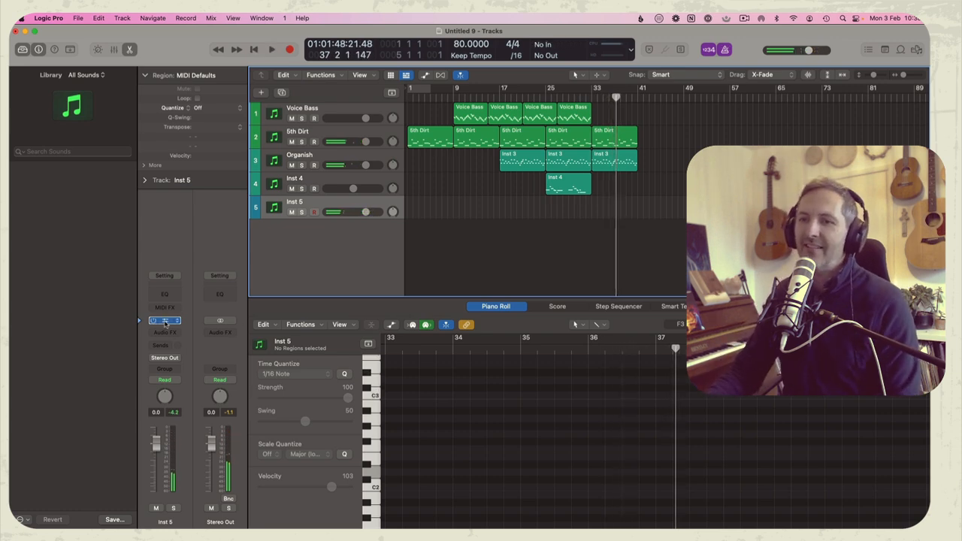
Try raising LFO 1's Deform and oscillator 1's Pitch in the Inst 5 Tragic Winds patch while the arrangement plays.
left_click(163, 321)
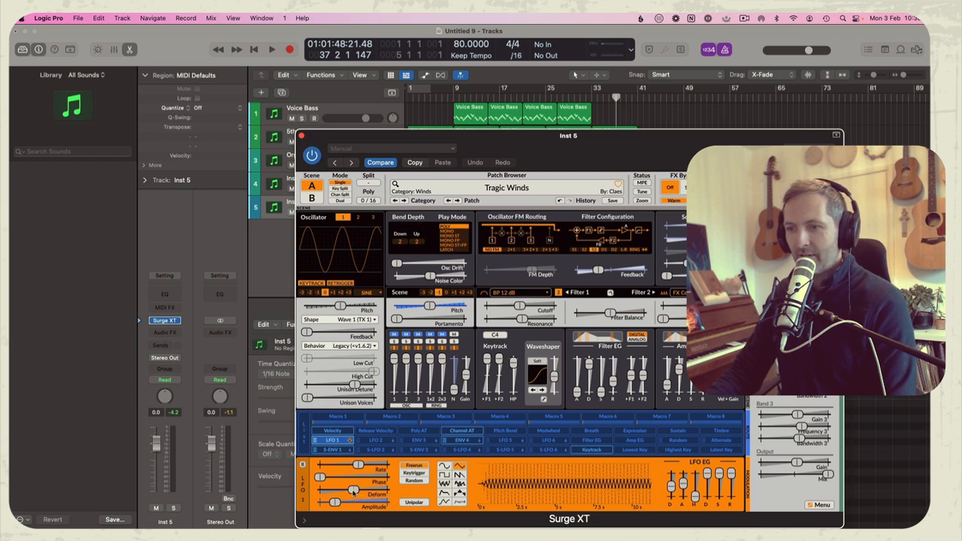
mouse_move(354, 489)
left_mouse_down()
mouse_move(316, 490)
mouse_move(386, 490)
mouse_move(322, 490)
mouse_move(367, 492)
left_mouse_up()
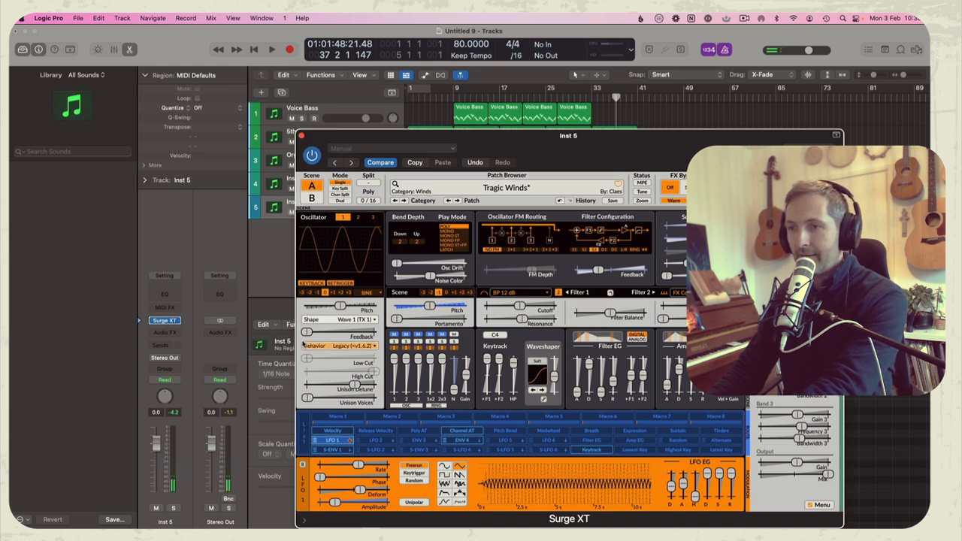
mouse_move(340, 307)
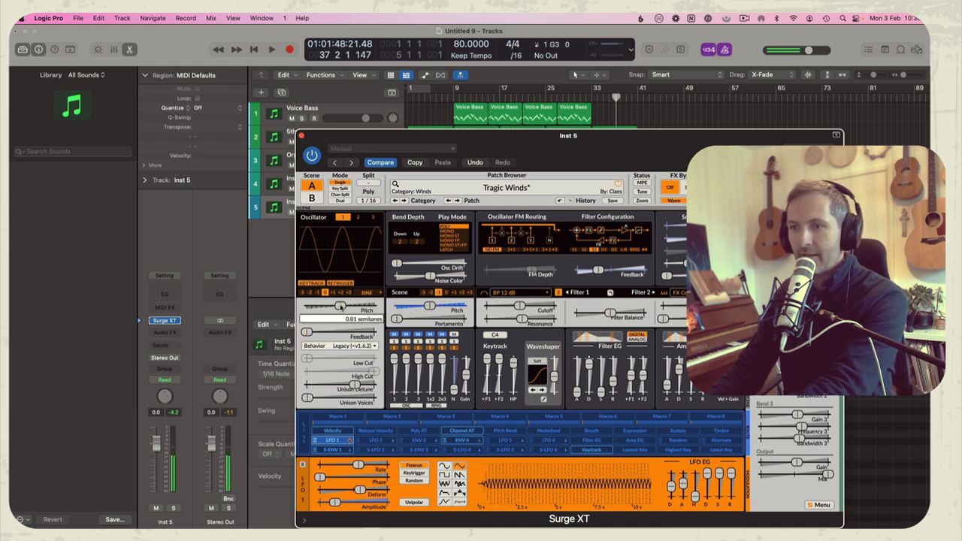
left_click_drag(341, 307, 342, 307)
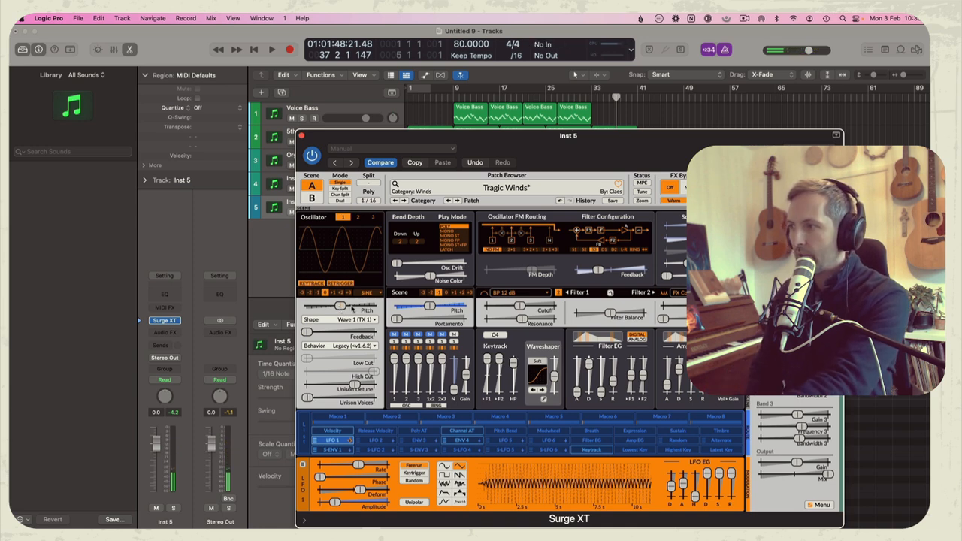
key("space")
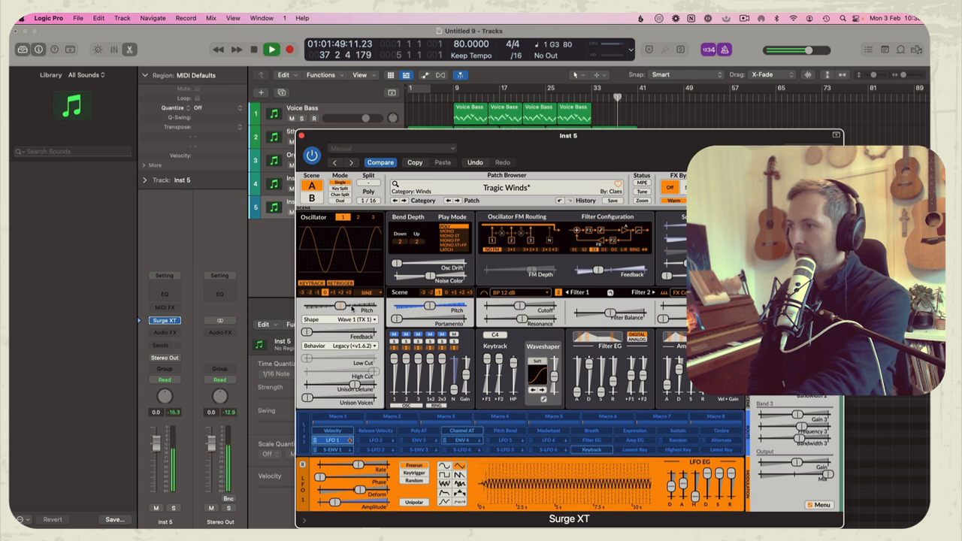
scroll(351, 309, "up", 3)
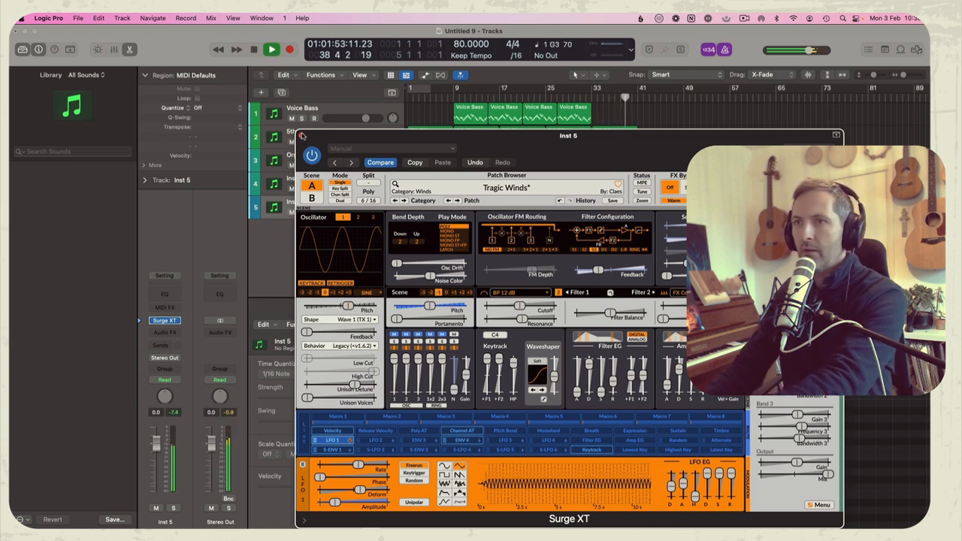
Listen from bar 25 with the Organish track temporarily muted to compare Tragic Winds with the remaining parts.
left_click_drag(314, 138, 609, 150)
left_click(292, 165)
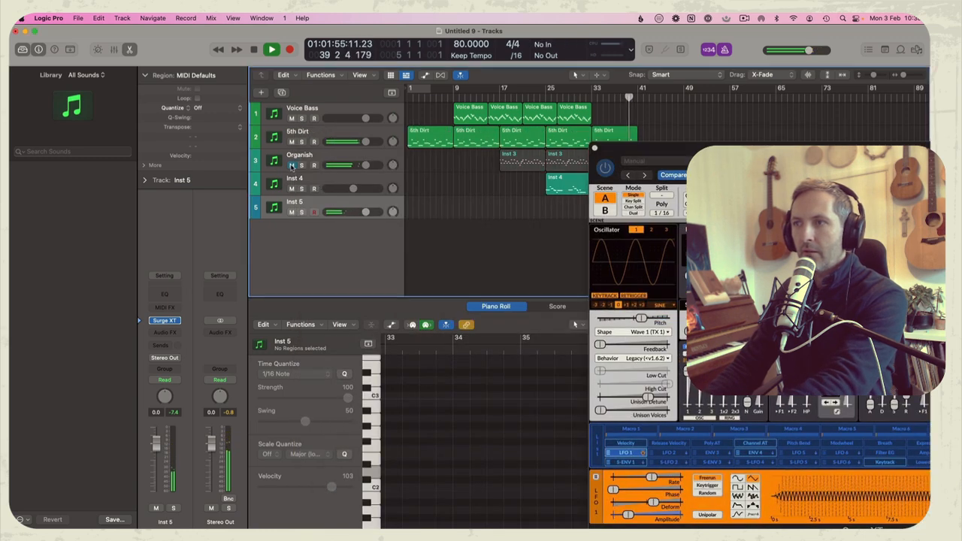
left_click(547, 96)
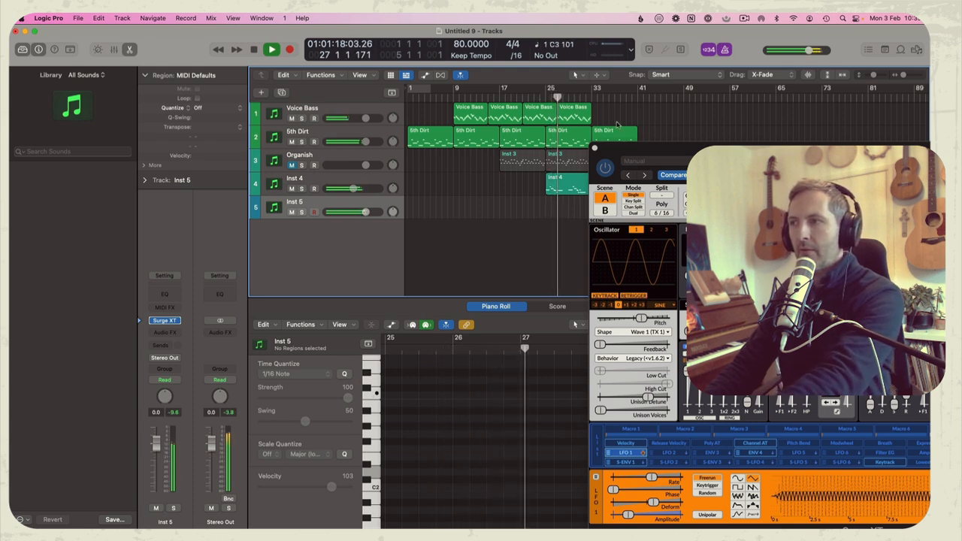
left_click_drag(710, 148, 522, 103)
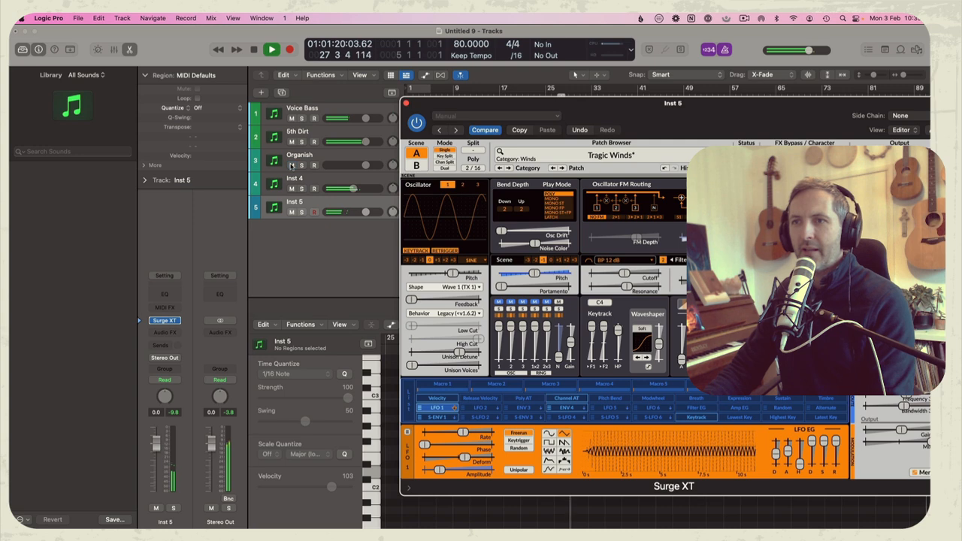
key("space")
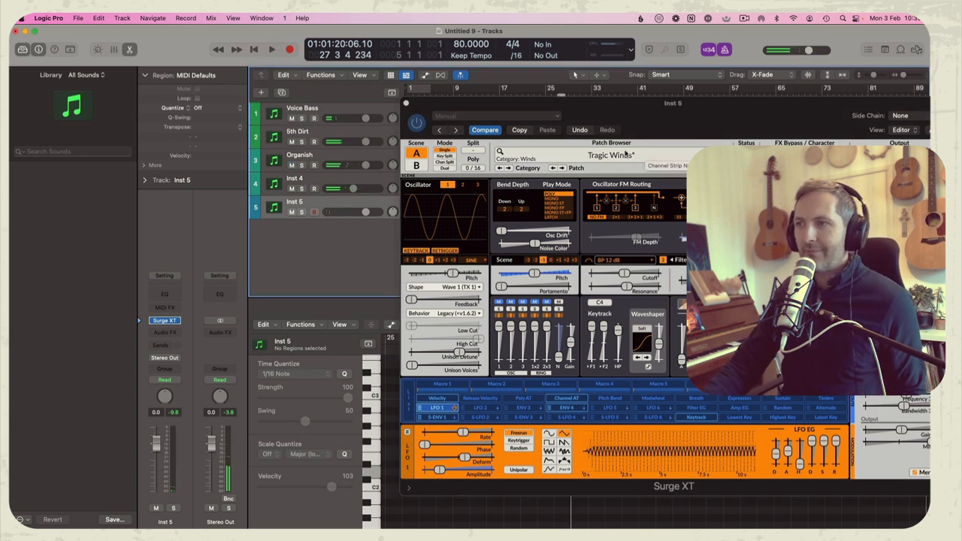
Load the factory Winds patch Clarinet on the Inst 5 track and close the synth window.
left_click(625, 154)
mouse_move(541, 344)
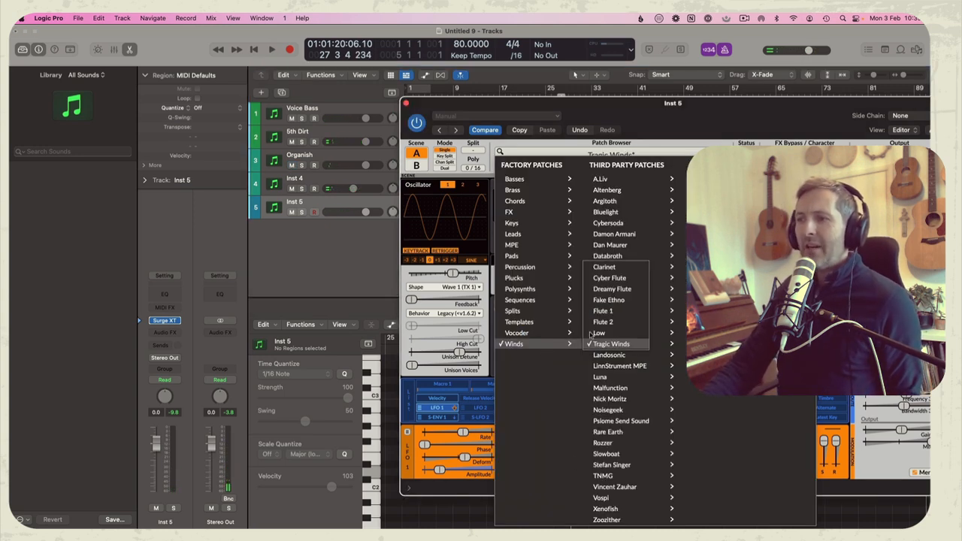
left_click(616, 266)
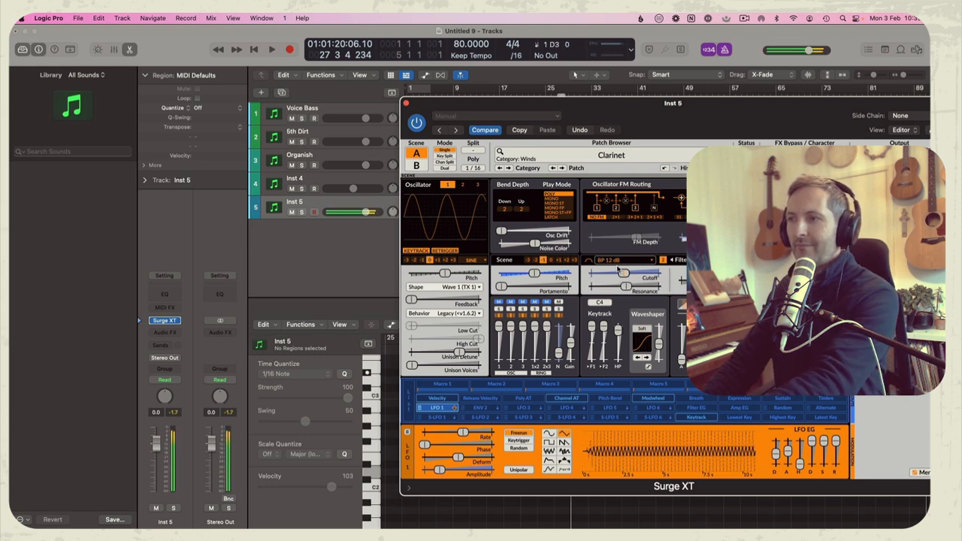
left_click(406, 102)
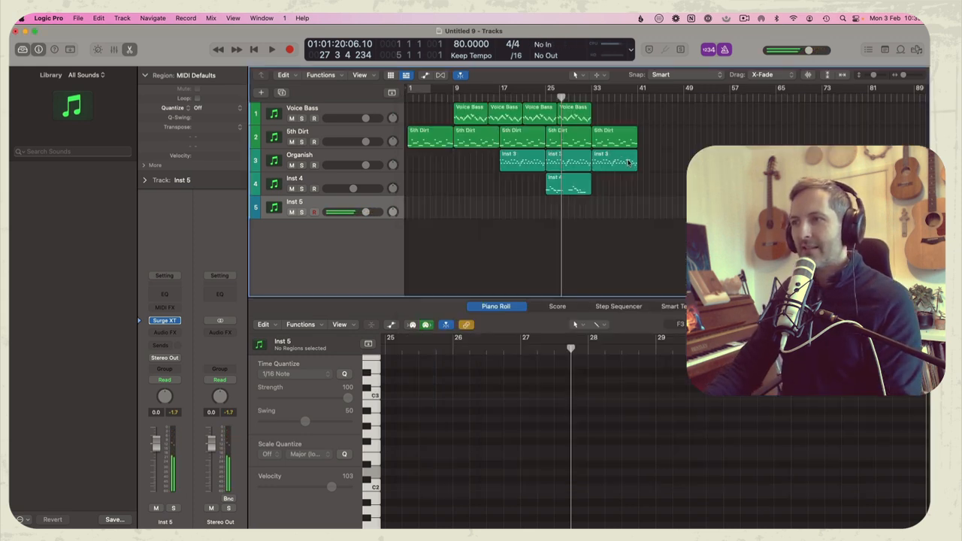
Try recording a Clarinet take on Inst 5 from bar 33 and delete the recorded region.
left_click(590, 97)
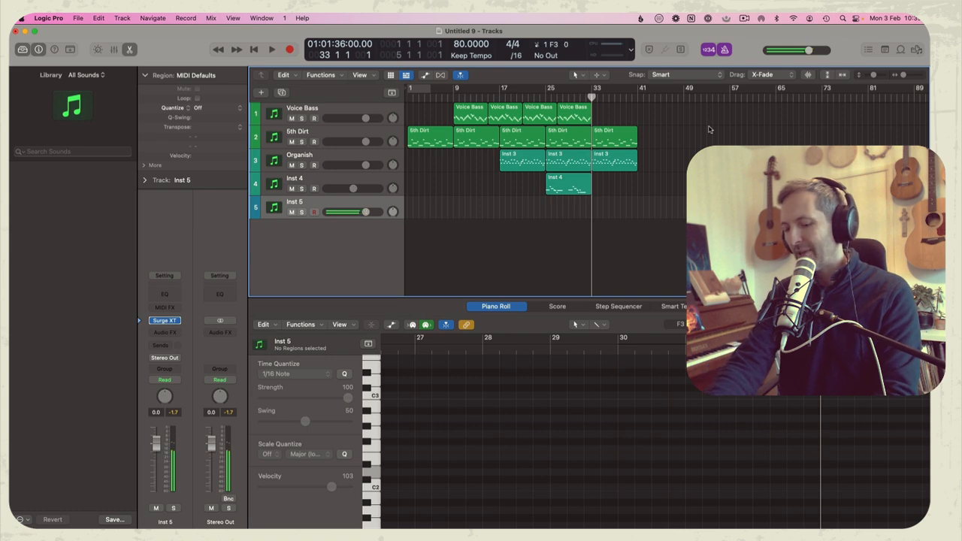
key("r")
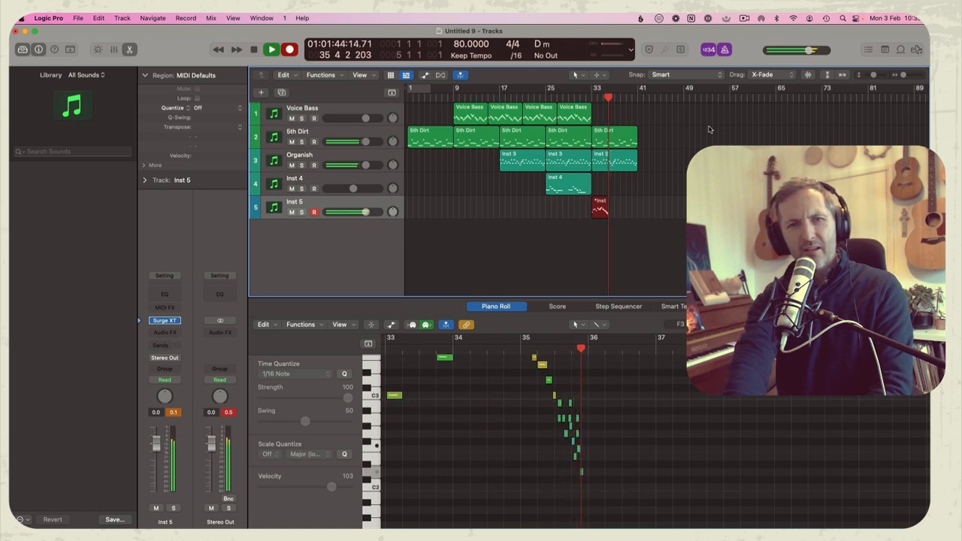
key("space")
key("Delete")
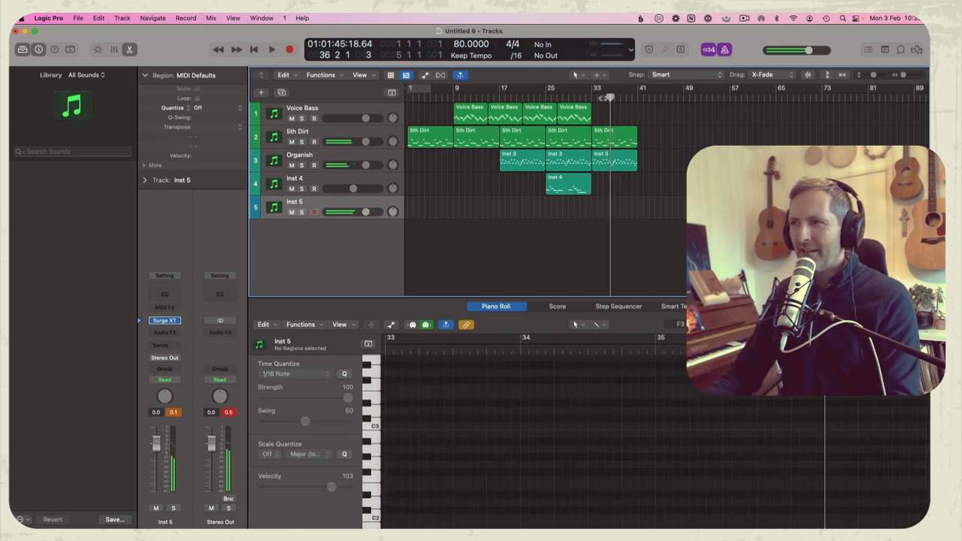
Audition the Clarinet from bar 33, return the playhead to bar 33 and lower the Inst 5 track volume.
left_click(591, 96)
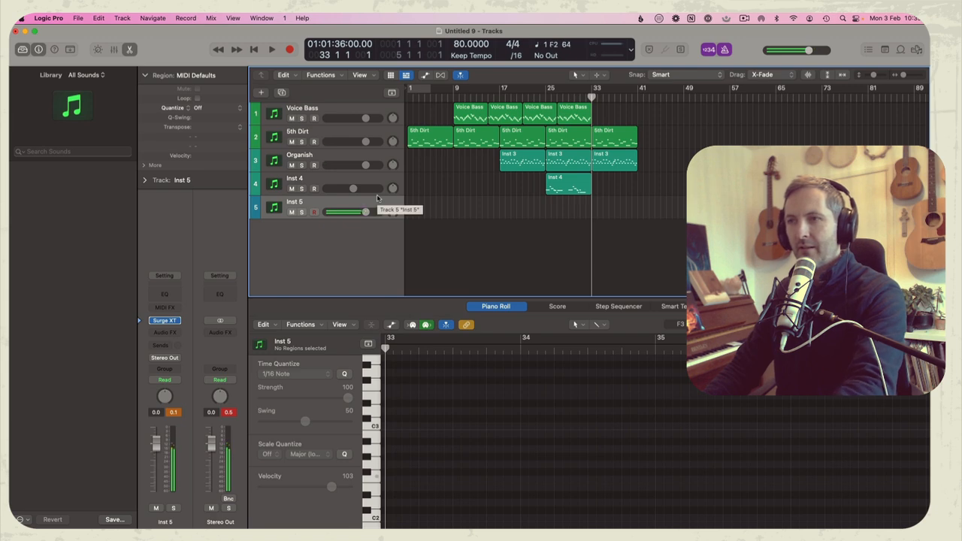
key("space")
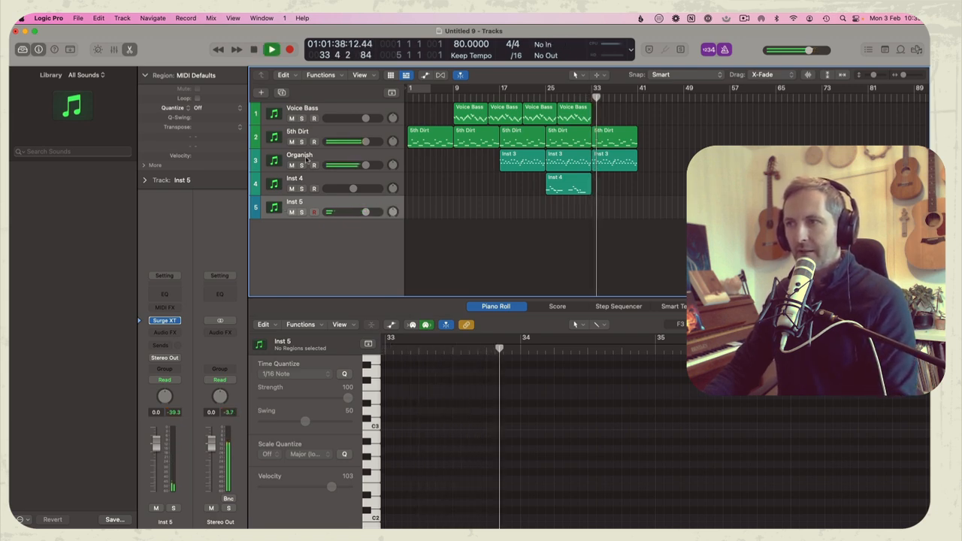
key("space")
left_click(592, 98)
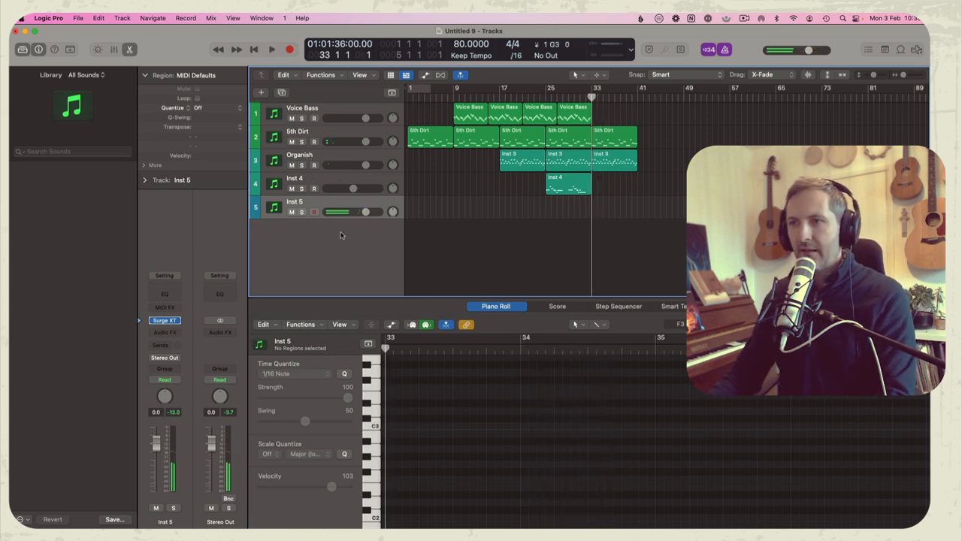
left_click_drag(366, 211, 352, 211)
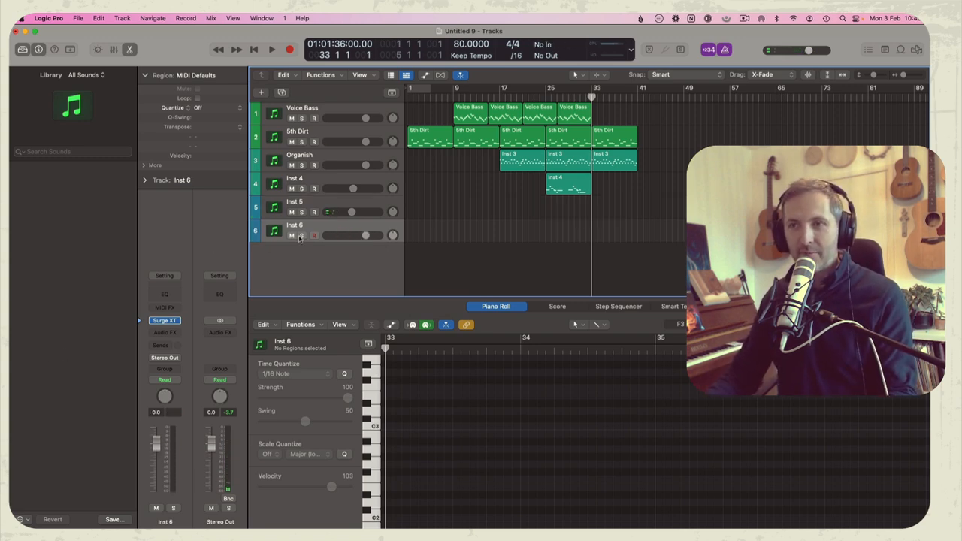
Replace Surge XT on a new Inst 6 track with the Medieval Recorder patch from the World Woodwinds library.
left_click(177, 323)
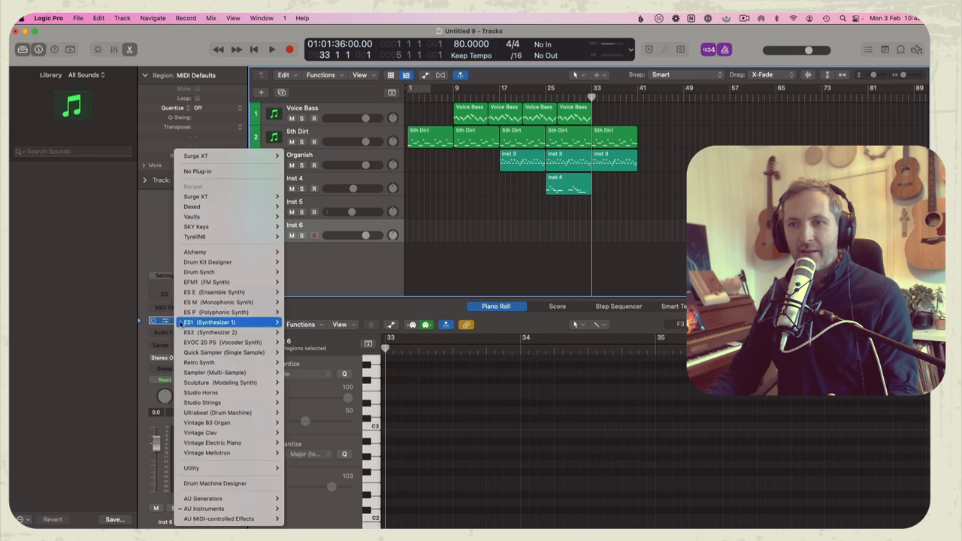
left_click(201, 171)
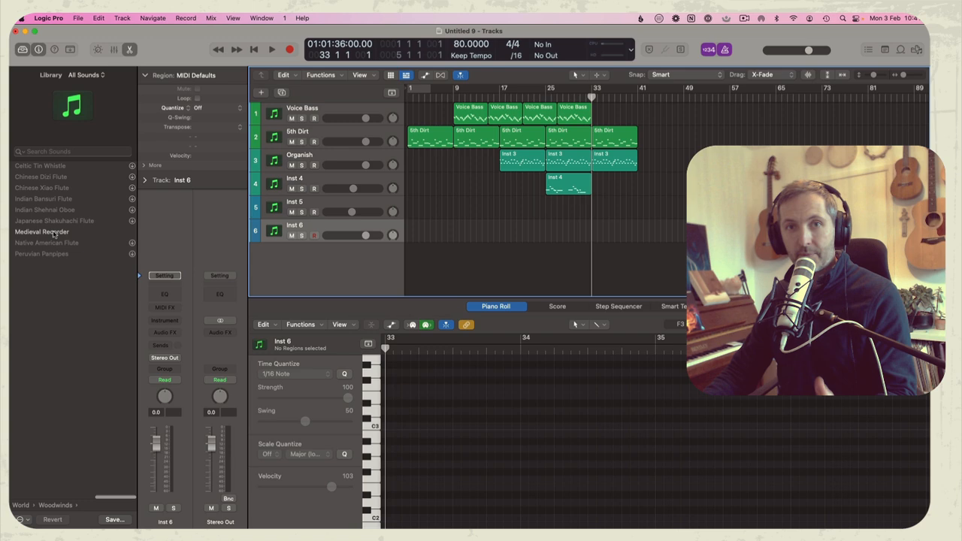
left_click(56, 234)
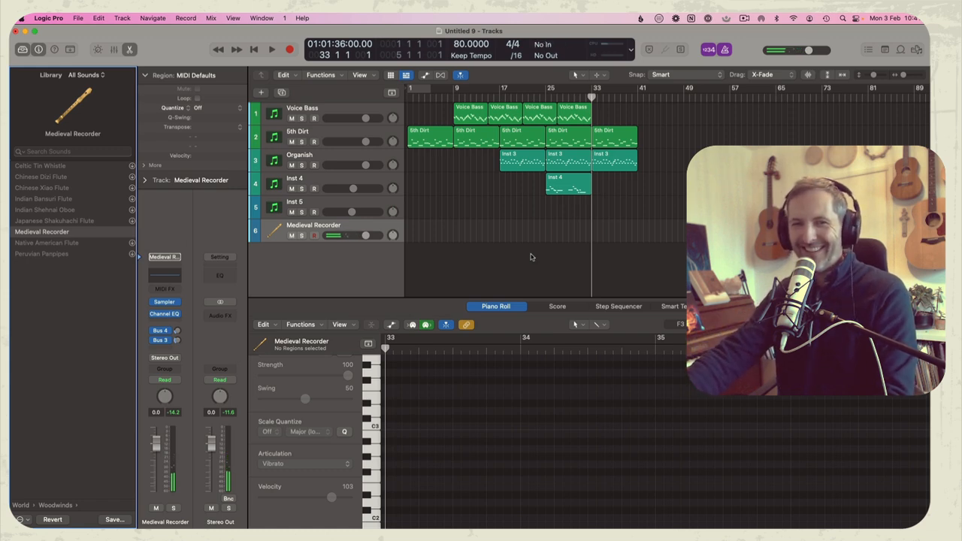
Record a Medieval Recorder melody from bar 33 to bar 37 and delete the upper of its two final overlapping notes.
key("r")
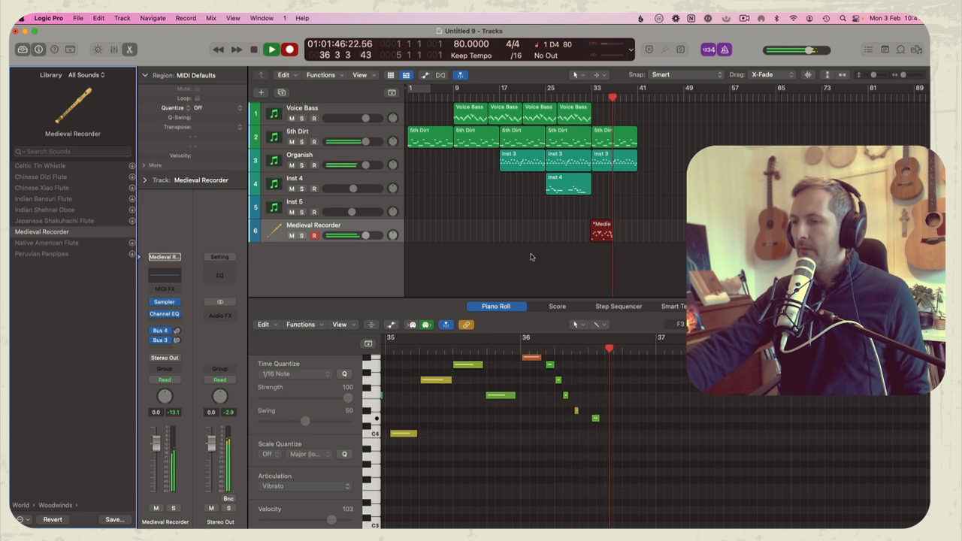
key("space")
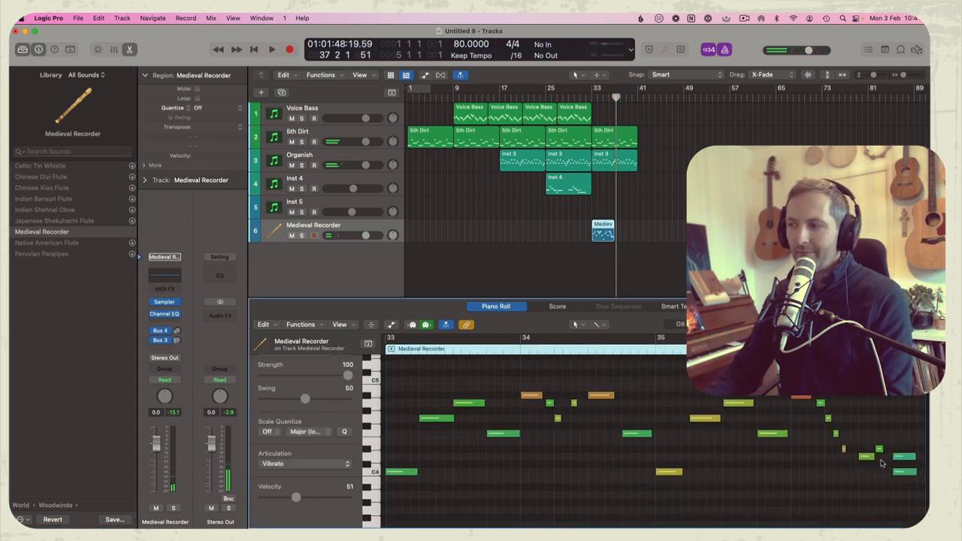
key("space")
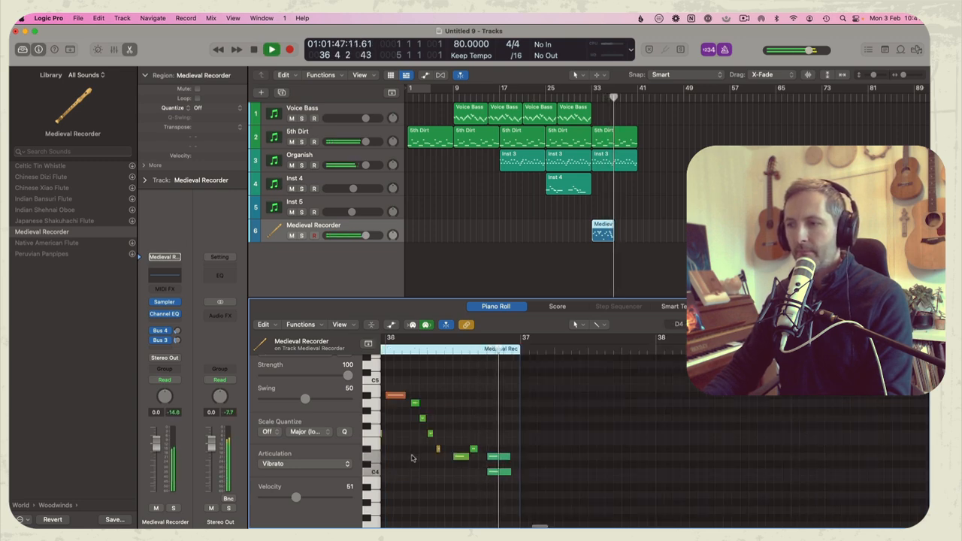
key("space")
left_click(505, 456)
key("BackSpace")
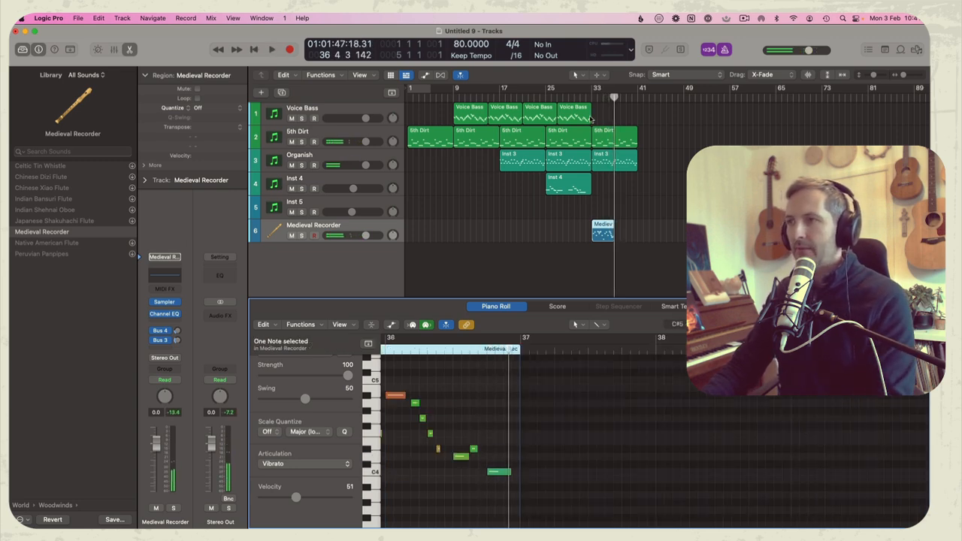
Lower the Medieval Recorder track volume to -7.0 dB while playing into bar 33, and hide the Piano Roll.
left_click(591, 94)
key("space")
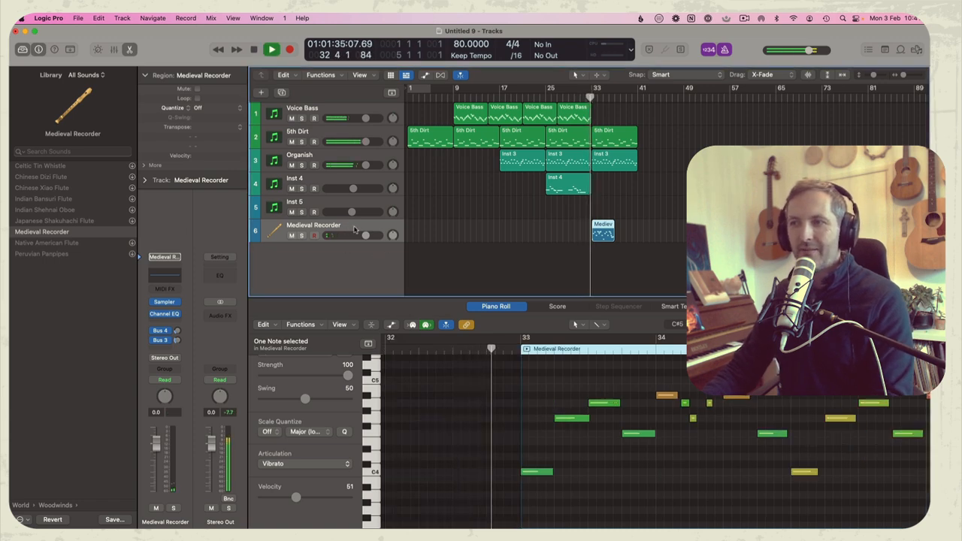
left_click_drag(355, 235, 350, 236)
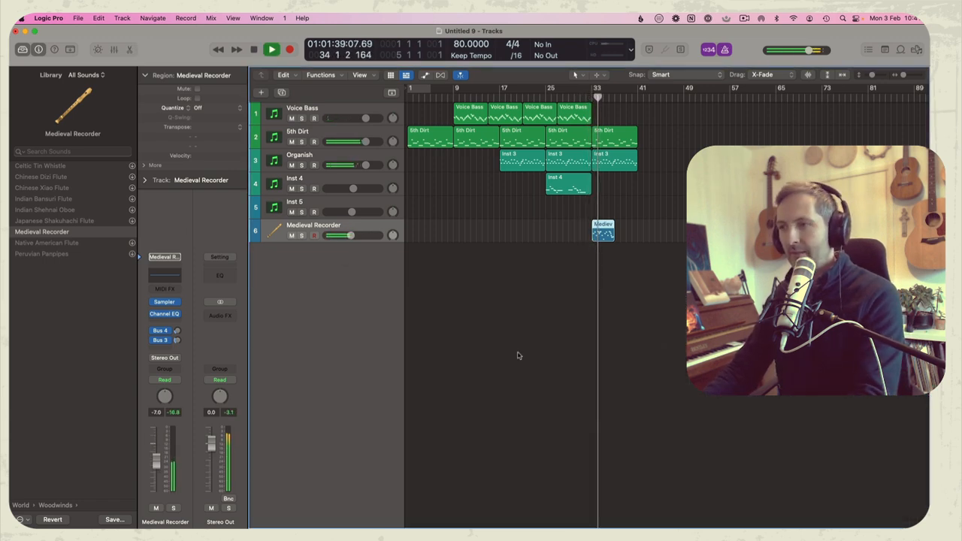
key("p")
Delete the last 5th Dirt region, spanning bars 33 to 41.
left_click(622, 273)
left_click(606, 141)
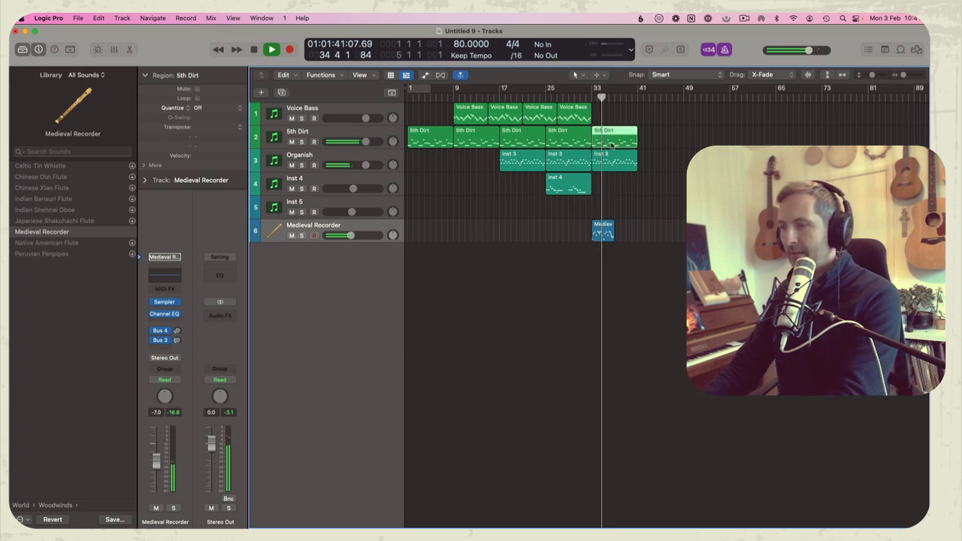
key("BackSpace")
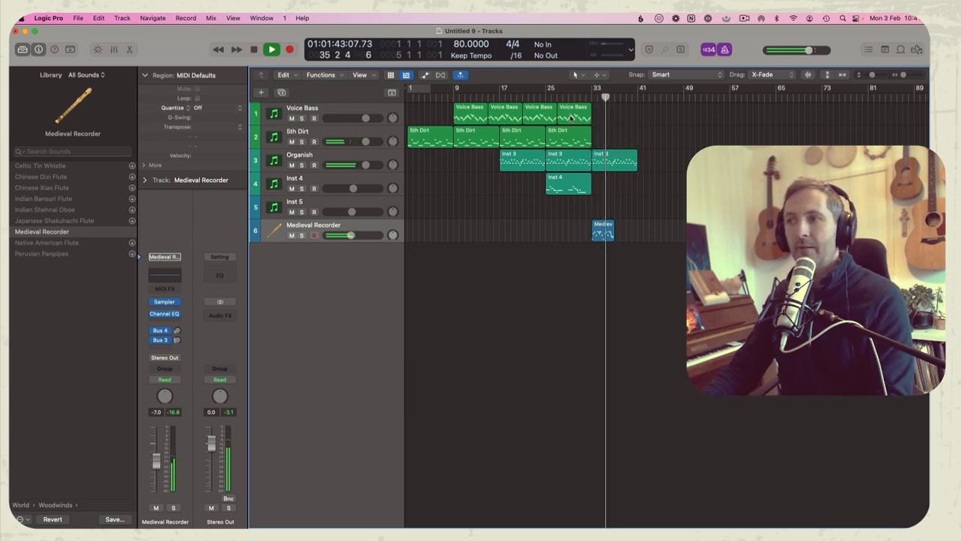
Repeat the Medieval Recorder region once so that the part fills bars 33 to 41.
left_click(605, 234)
key("super+r")
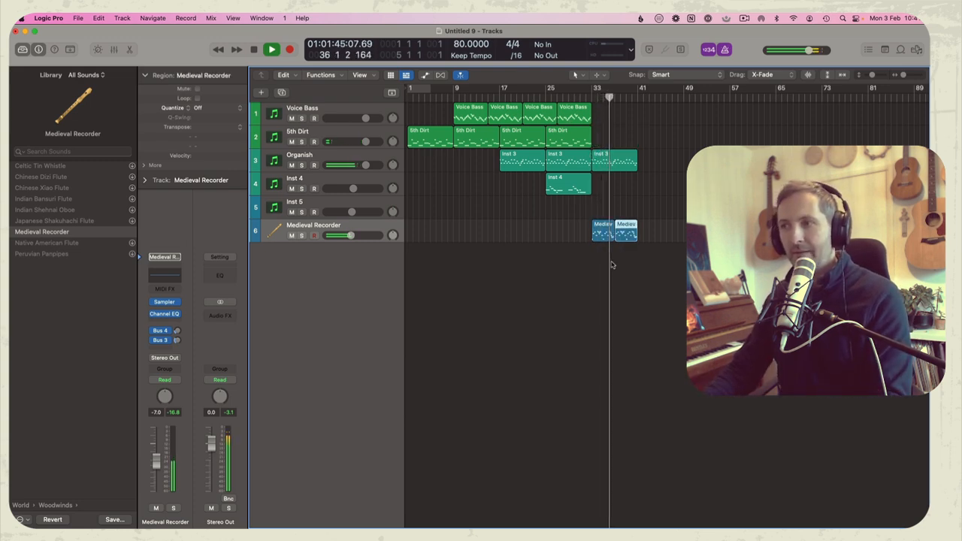
left_click(612, 264)
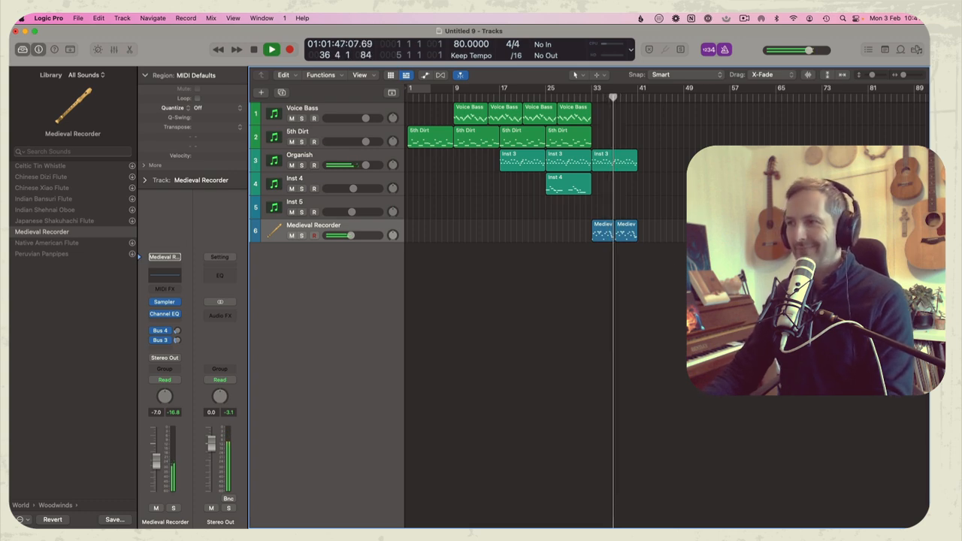
Stop playback and audition the arrangement briefly from around bar 30.
key("space")
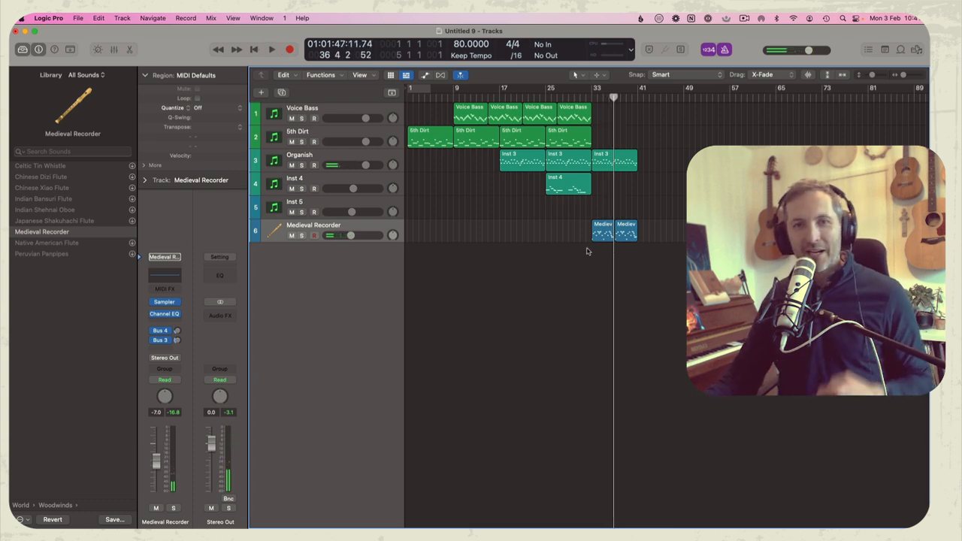
left_click(574, 97)
key("space")
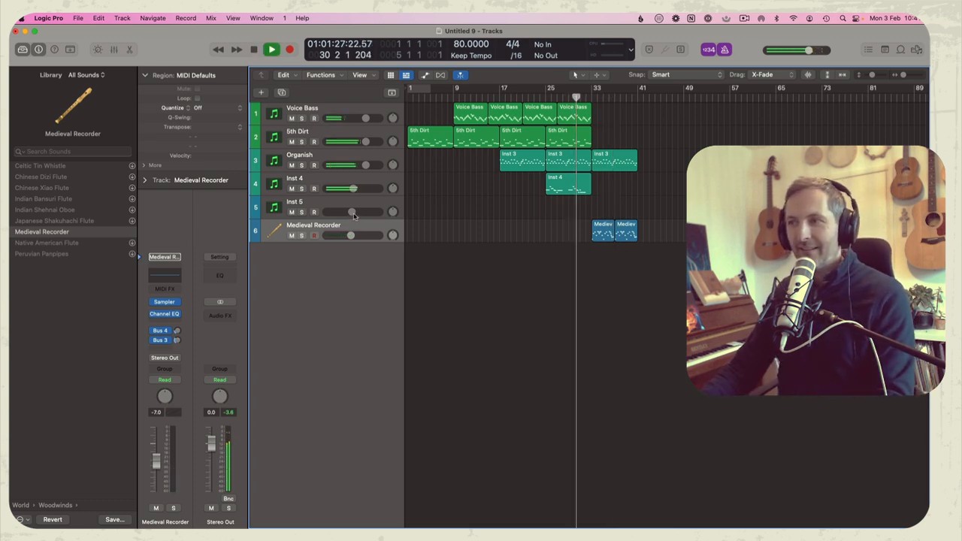
key("space")
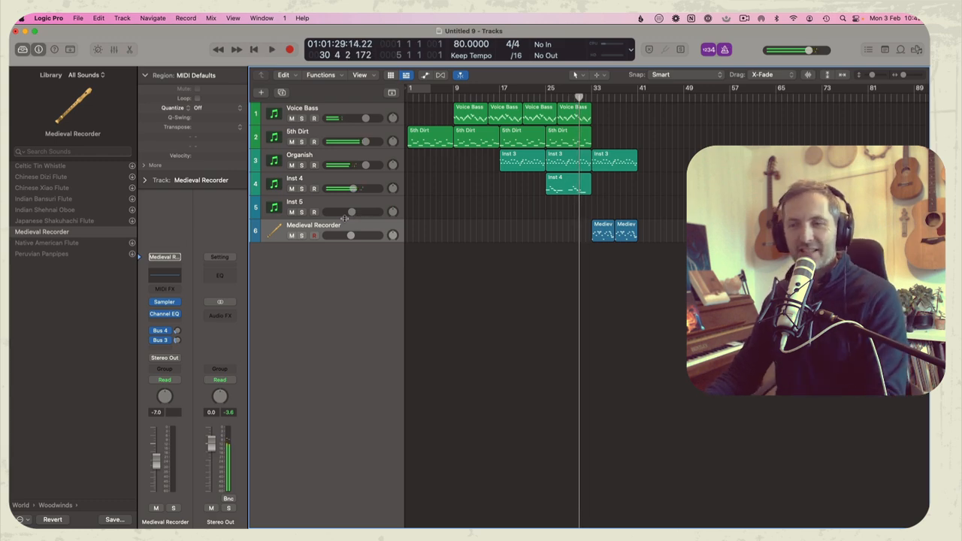
Load the Guitar patch from the Plucks category into Surge XT on the Inst 5 track and close the plug-in.
left_click(317, 209)
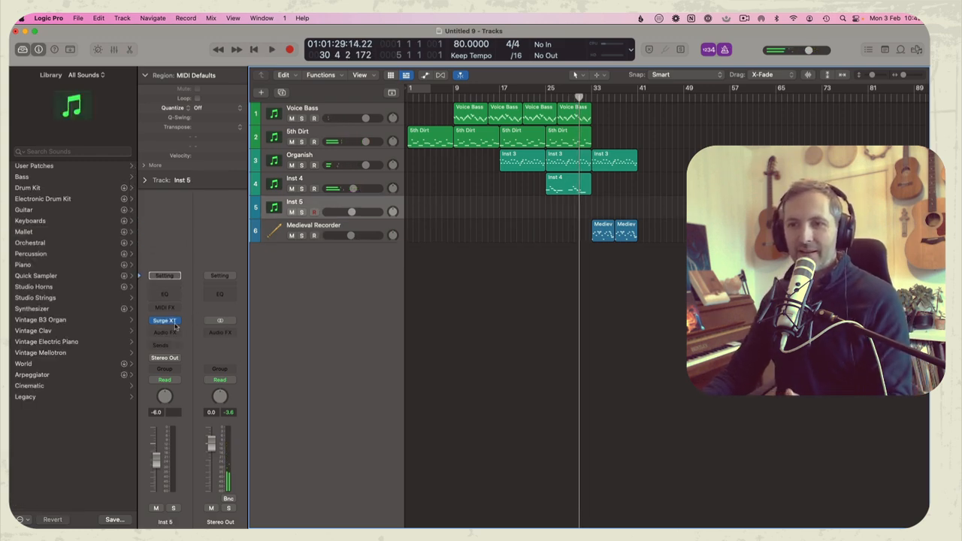
left_click(165, 320)
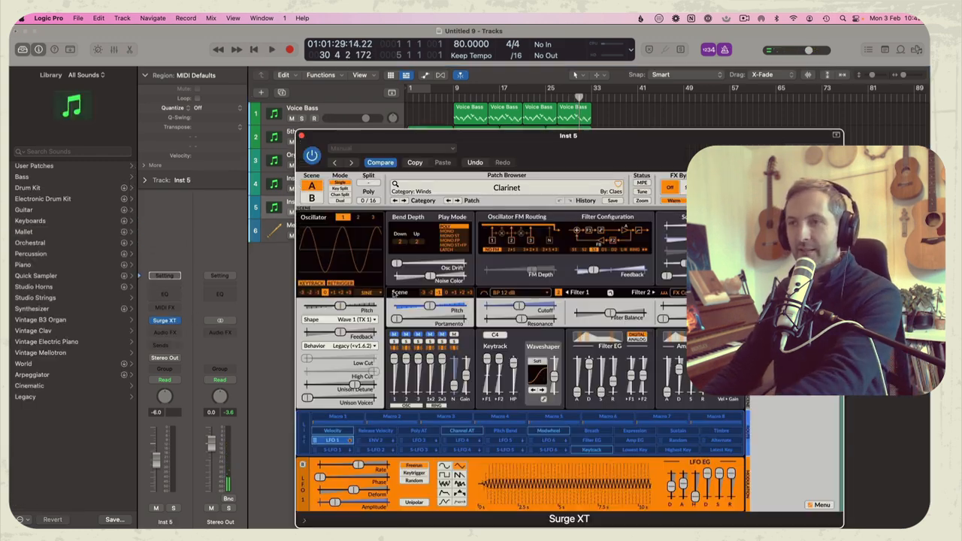
left_click(468, 183)
mouse_move(426, 287)
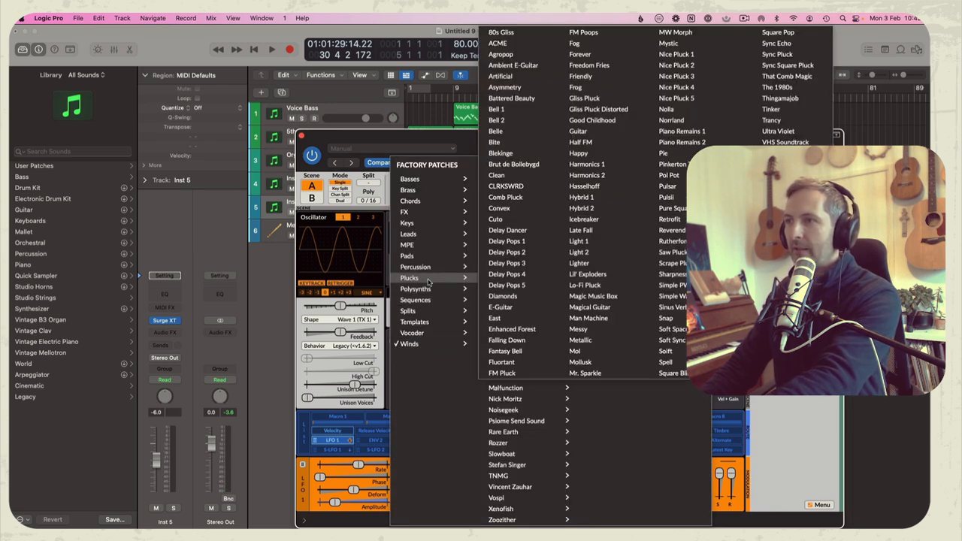
left_click(579, 131)
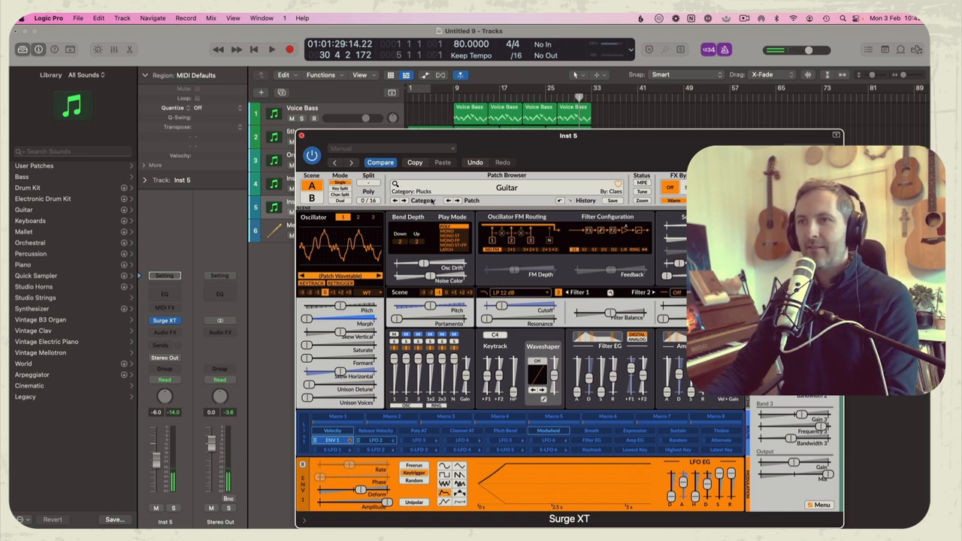
key("super+w")
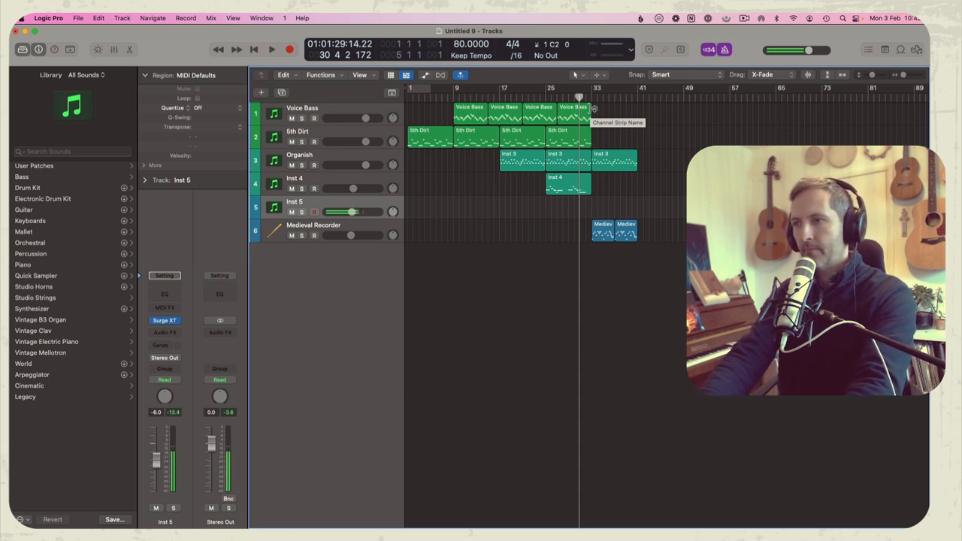
Record a Guitar take on the Inst 5 track from bar 33 and delete the resulting region.
key("space")
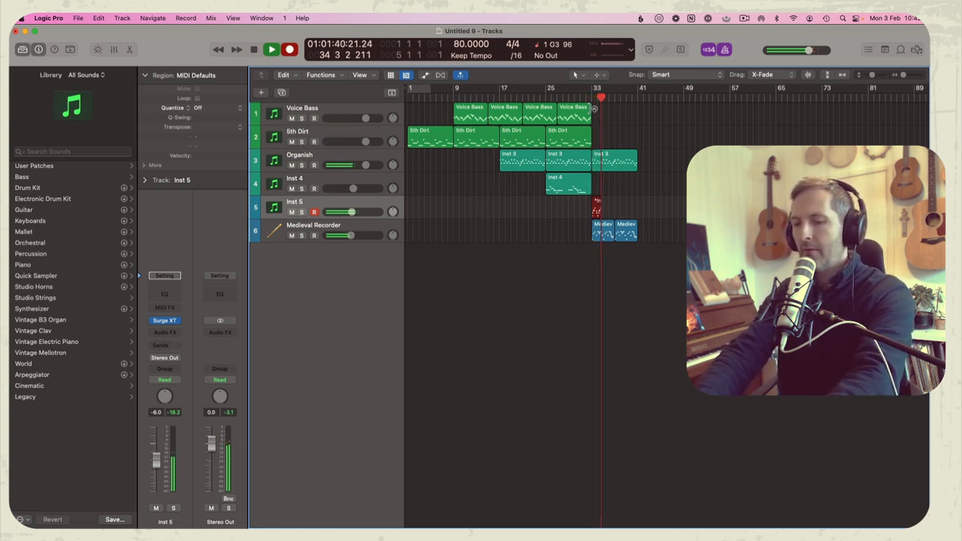
key("space")
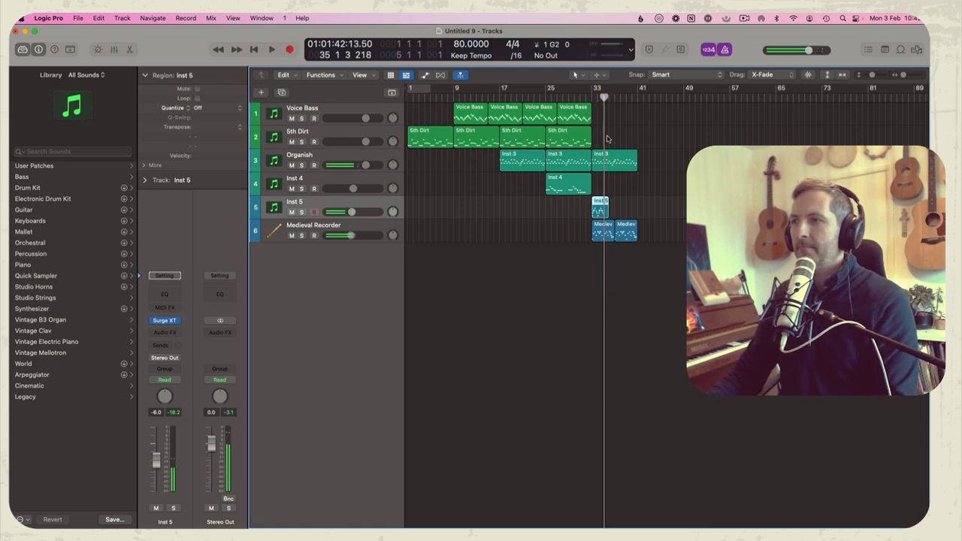
key("Delete")
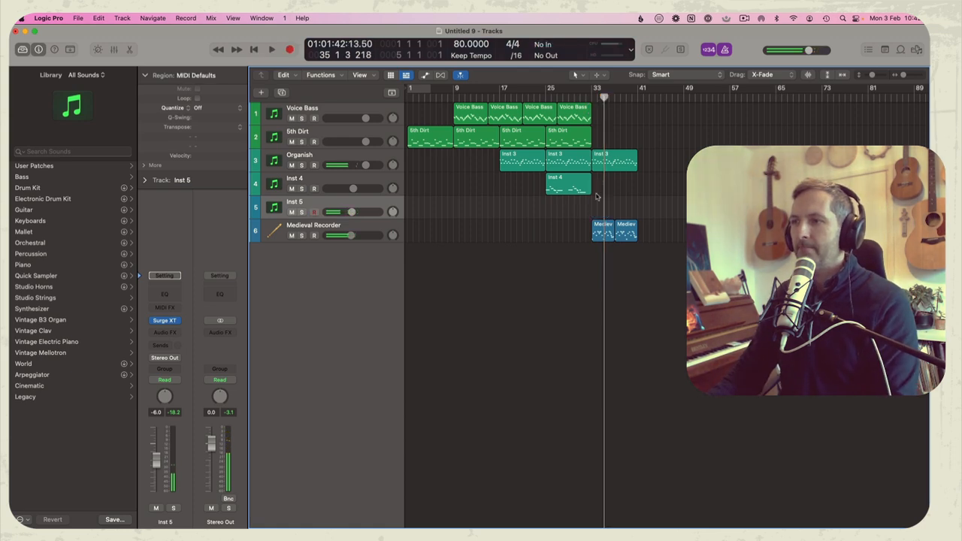
Load the Ambient E-Guitar patch from the Plucks category into Inst 5's Surge XT and close the plug-in.
left_click(167, 322)
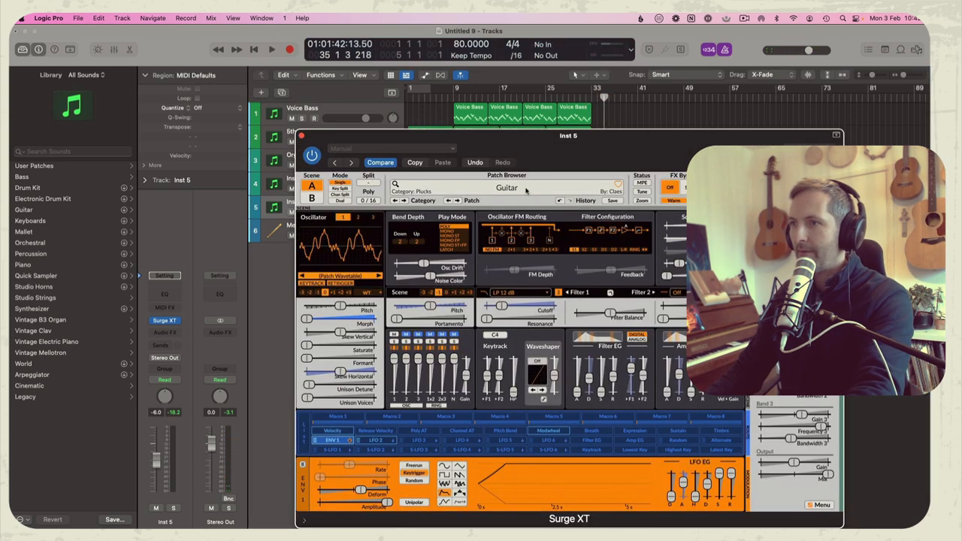
left_click(526, 191)
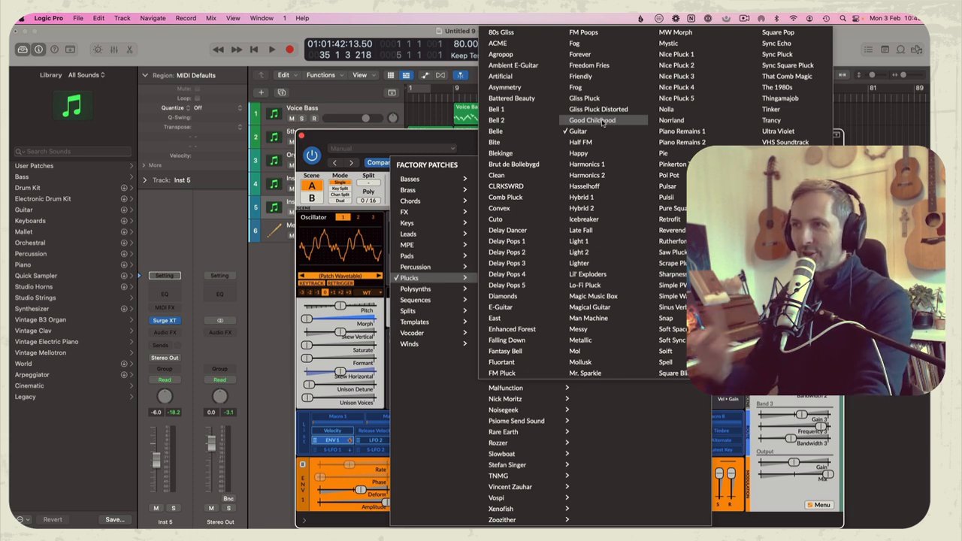
left_click(520, 68)
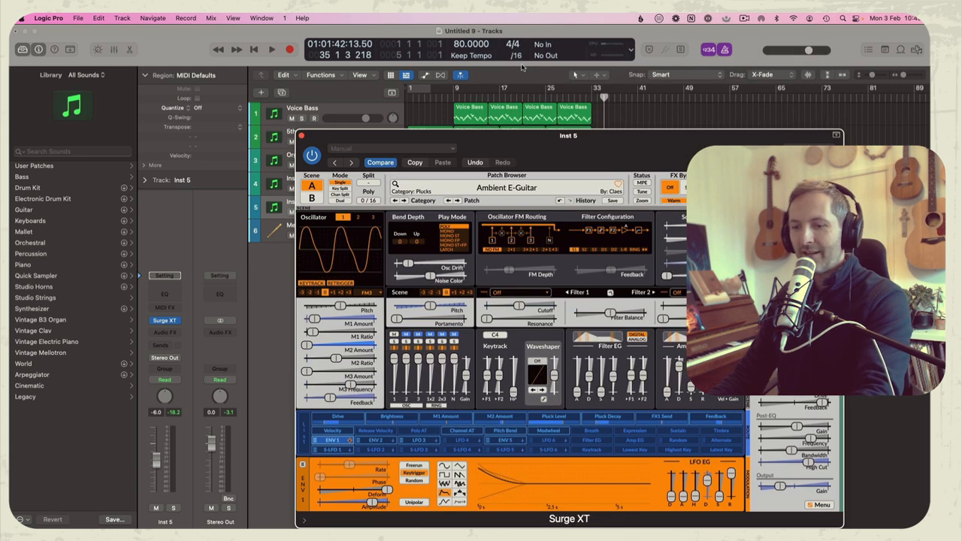
left_click(301, 136)
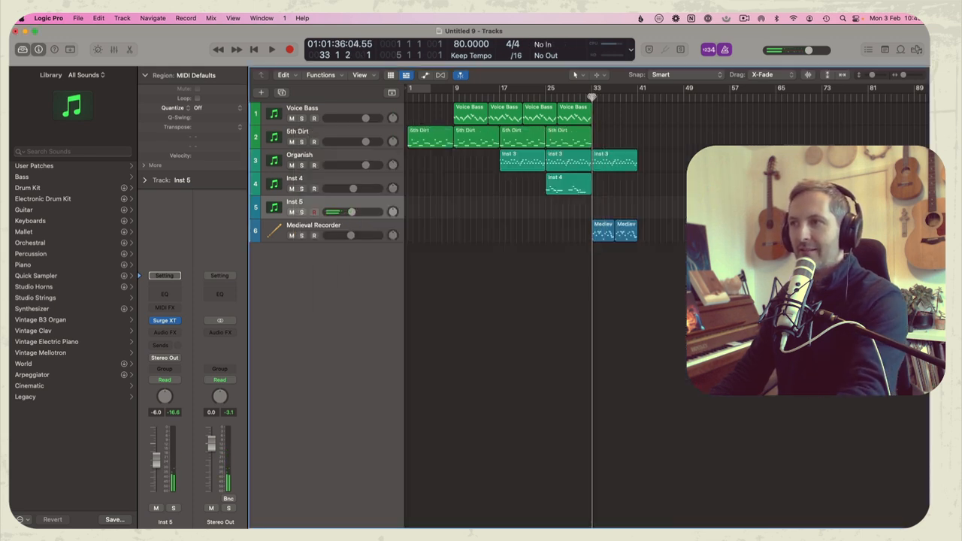
Record a sustained chord part on the Inst 5 track from bar 33 to bar 37.
key("r")
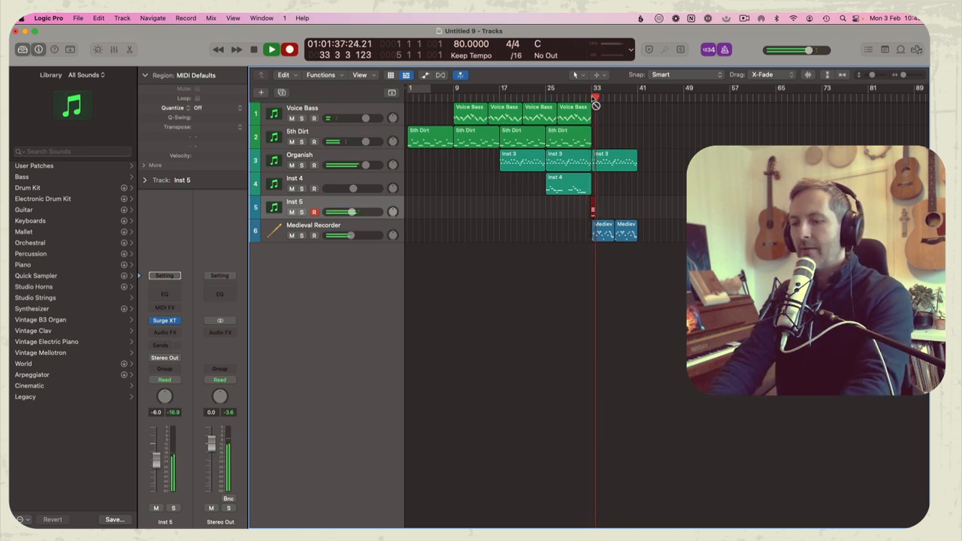
key("super+period")
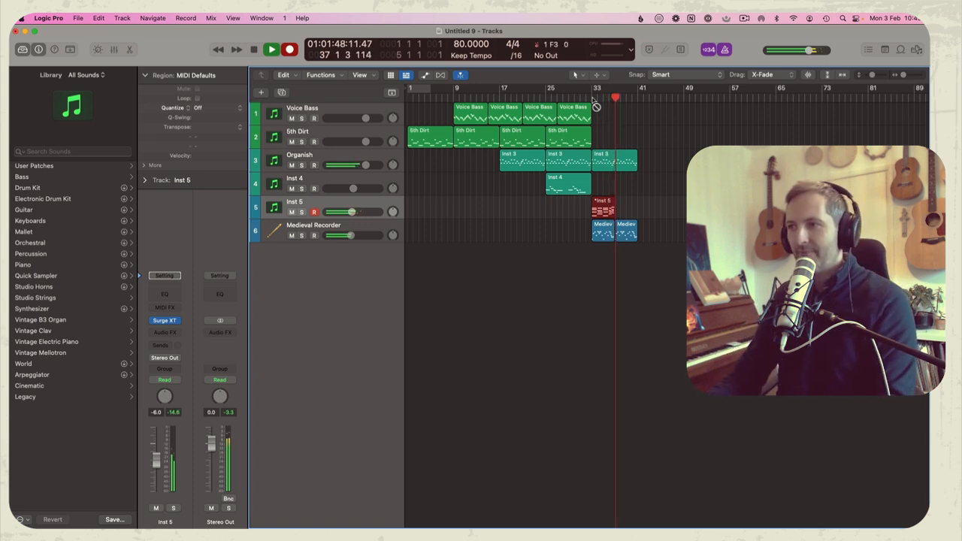
key("space")
Open the new Inst 5 region in the Piano Roll and quantize all its notes to 1/16.
double_click(596, 212)
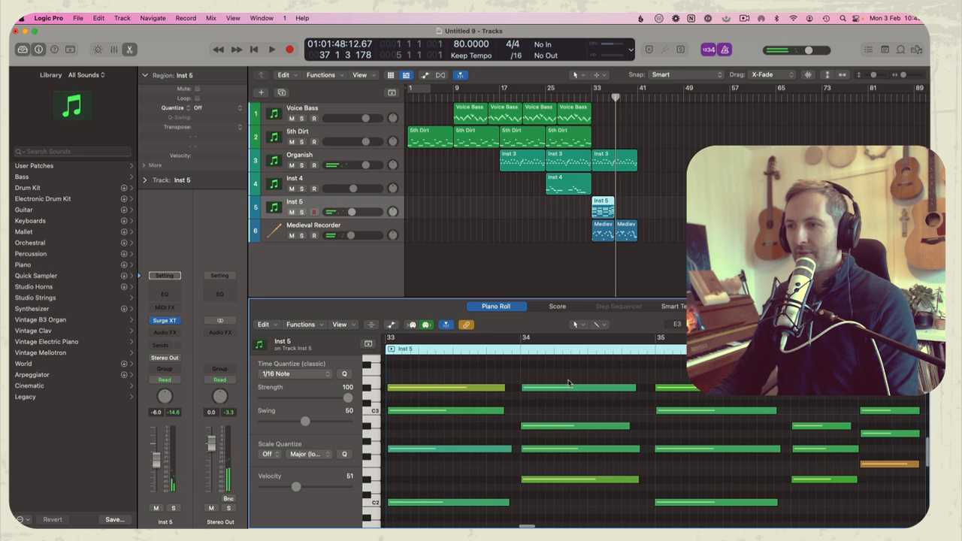
key("super+a")
key("q")
left_click(562, 411)
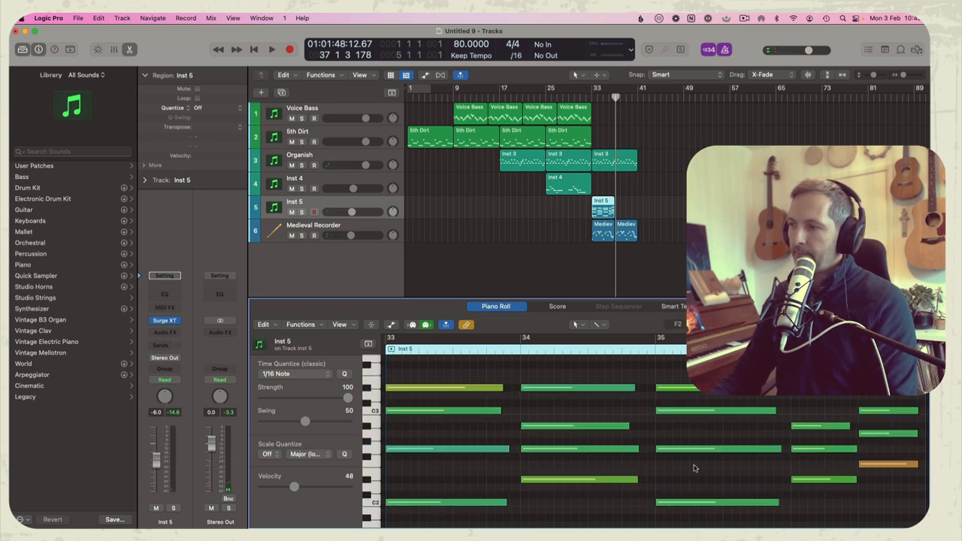
Lower the Inst 5 track volume to -9.8 dB during playback and copy its chord region to bar 37.
key("space")
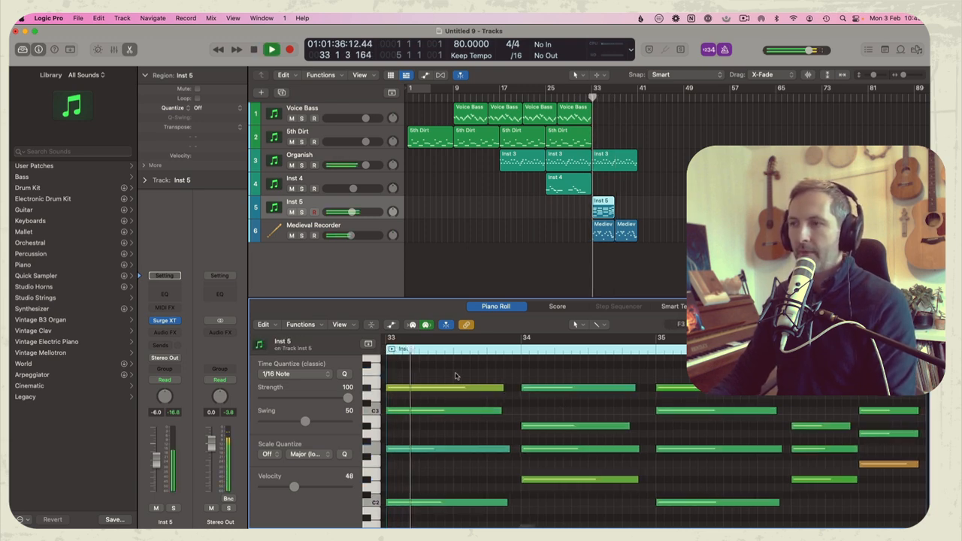
left_click_drag(351, 212, 347, 212)
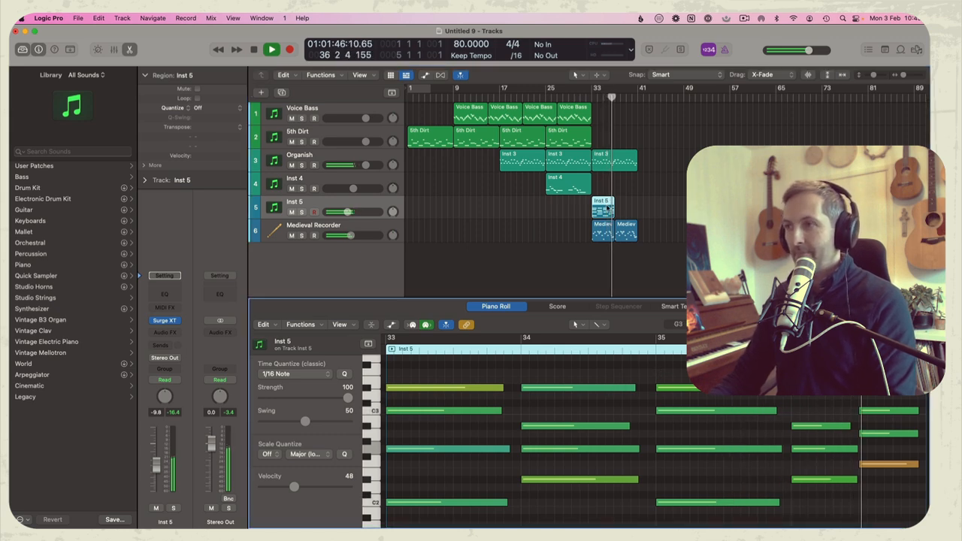
left_click_drag(610, 213, 637, 215)
key("space")
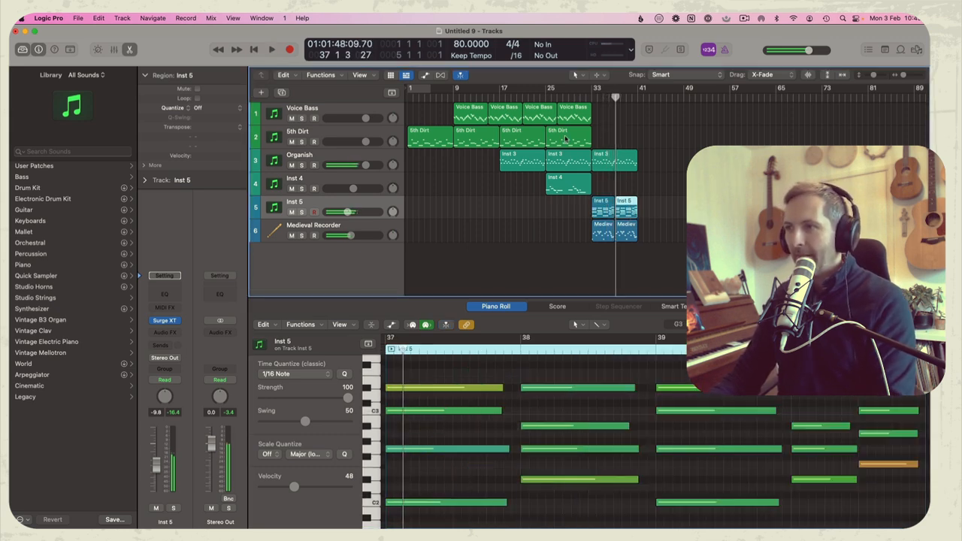
Copy the last 5th Dirt region to bar 37 and play from there.
left_click(565, 138)
left_click(614, 97)
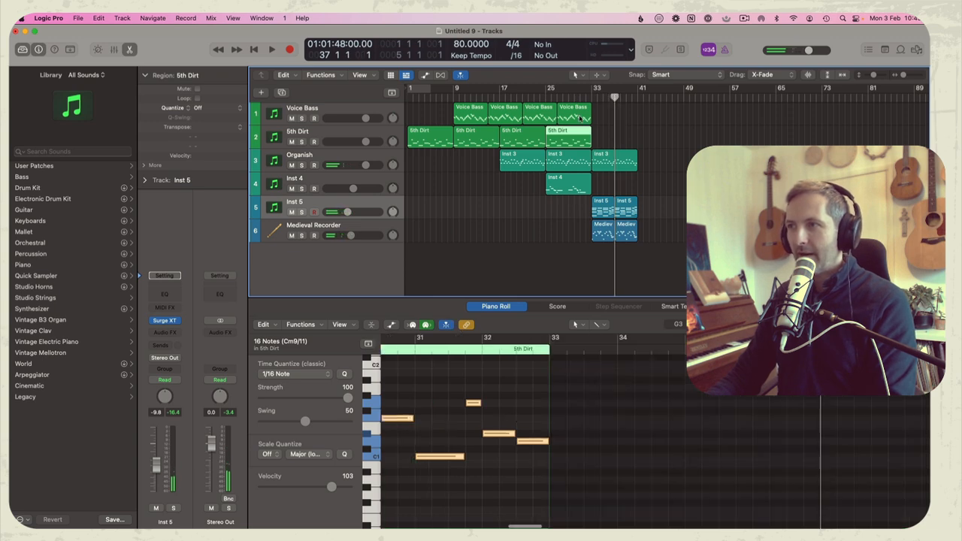
left_click_drag(562, 140, 637, 145)
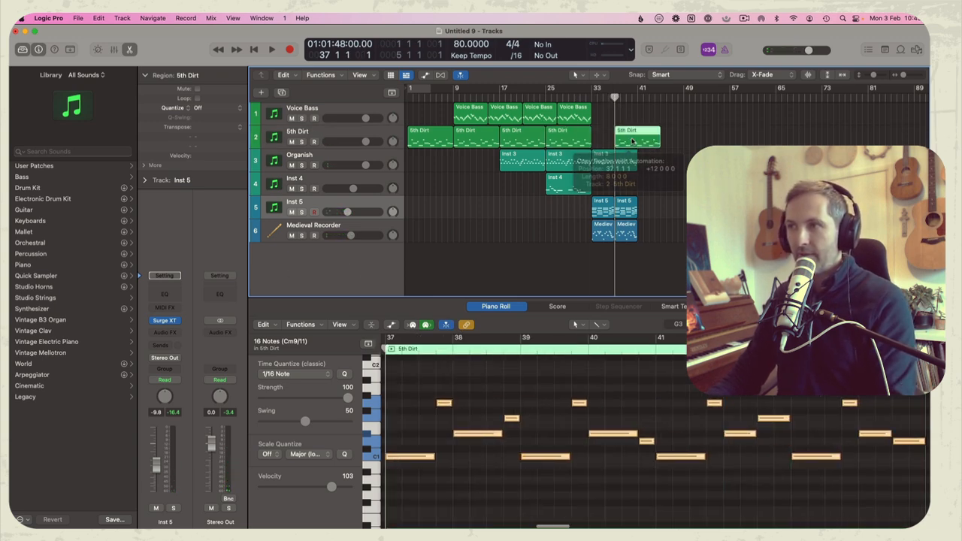
key("space")
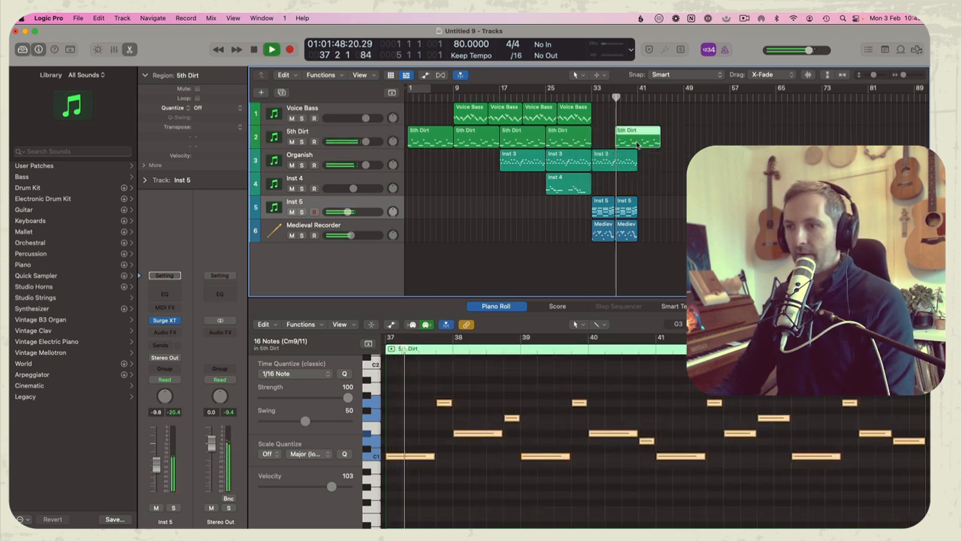
Change bar 40 of the copied 5th Dirt region to a half-bar D#1 followed by a half-bar F1, removing the short D1.
left_click(481, 456)
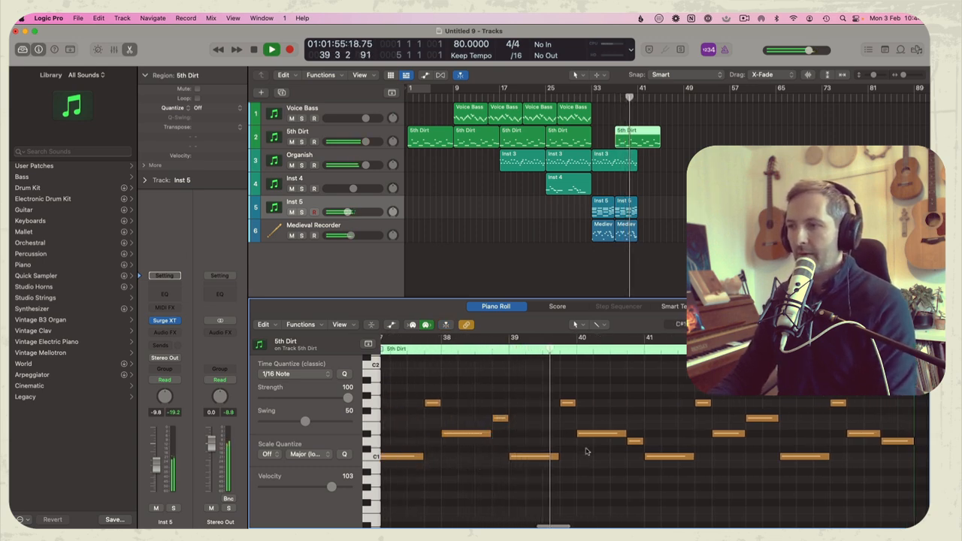
key("space")
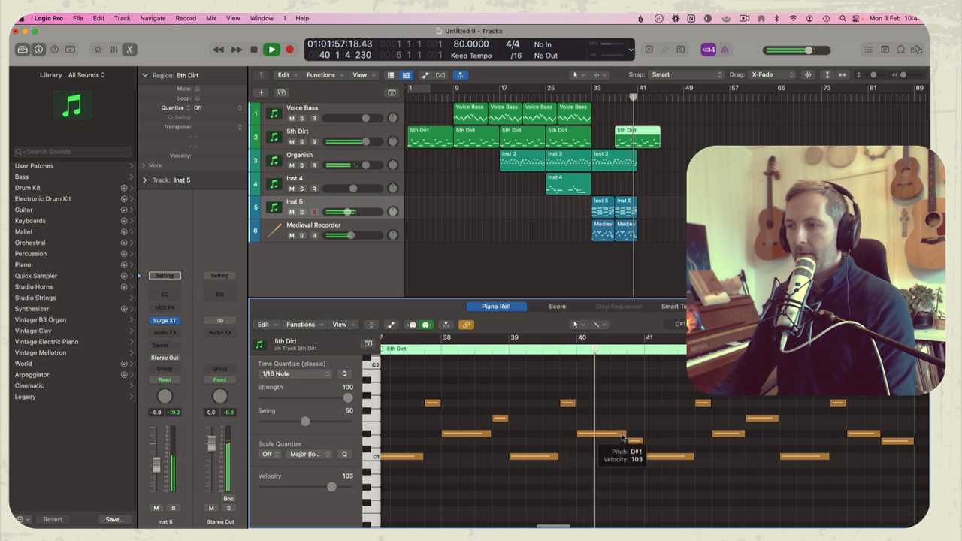
left_click(591, 434)
left_click_drag(590, 436, 624, 421)
left_click(635, 442)
key("Delete")
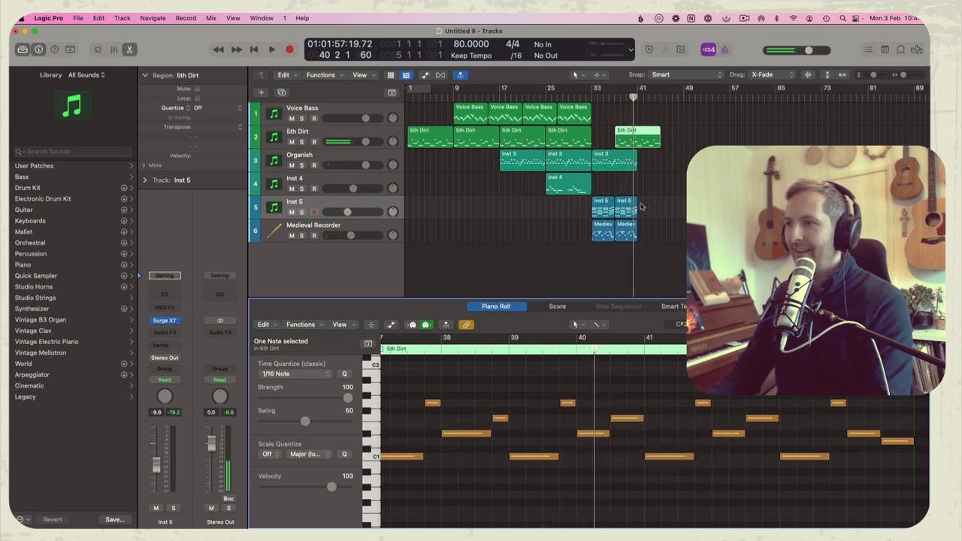
Split the copied 5th Dirt region at bar 41, delete its second half, and play from bar 37.
left_click_drag(638, 128, 684, 140)
left_click(653, 140)
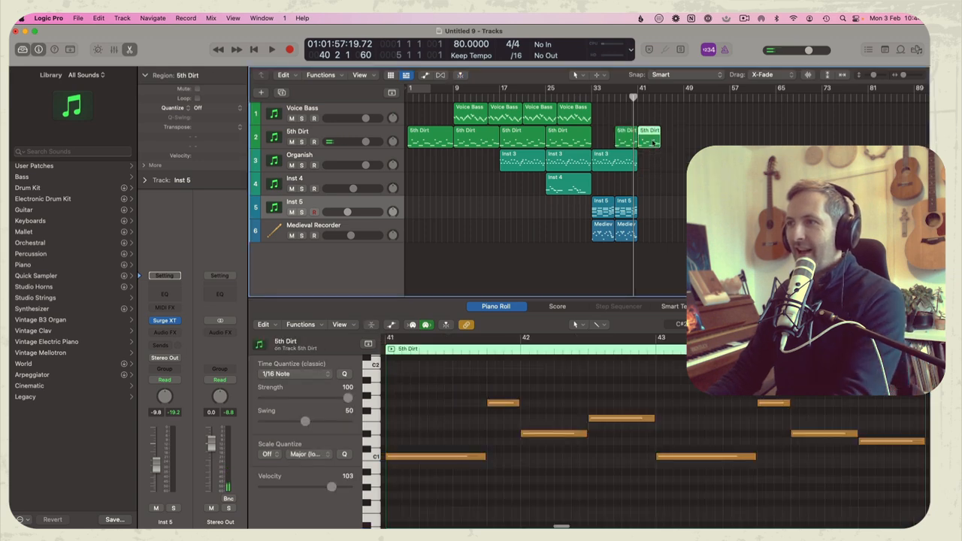
key("Delete")
left_click(613, 96)
key("space")
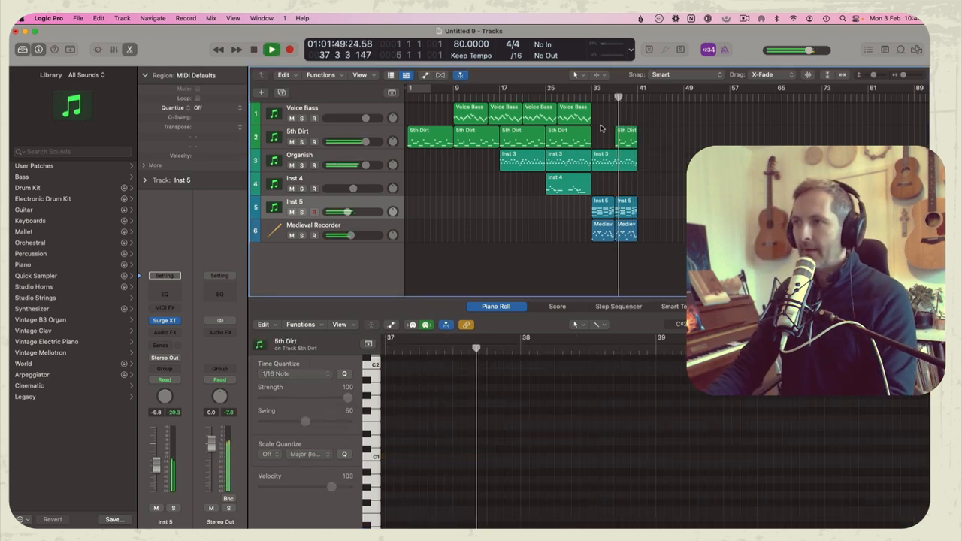
Repeat all regions in bars 33 to 41 once, and copy the four-bar 5th Dirt region to bar 41.
left_click_drag(591, 143, 641, 243)
key("super+r")
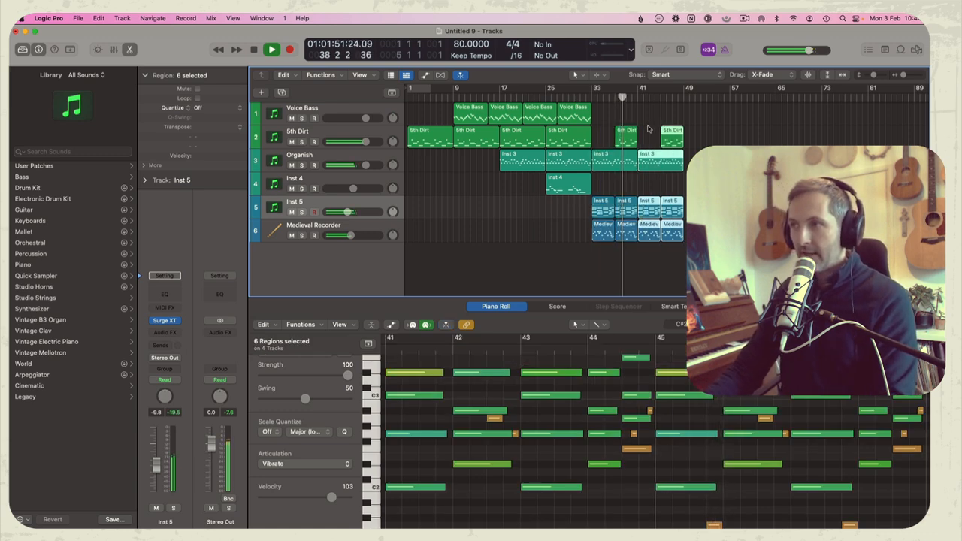
left_click(631, 135)
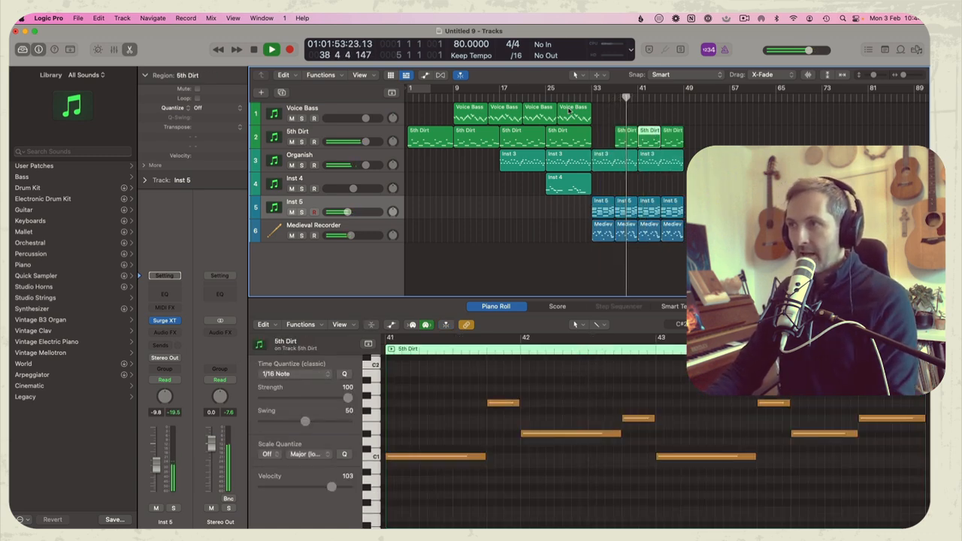
Copy the last Voice Bass region to bar 41, repeat it once, and clear the region selection on that track.
left_click_drag(569, 111, 650, 114)
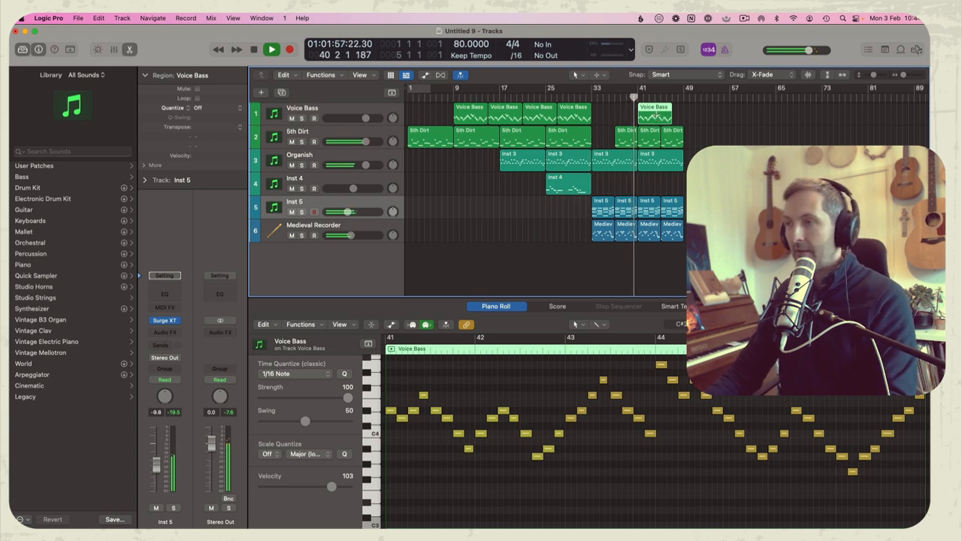
key("super+r")
left_click(374, 112)
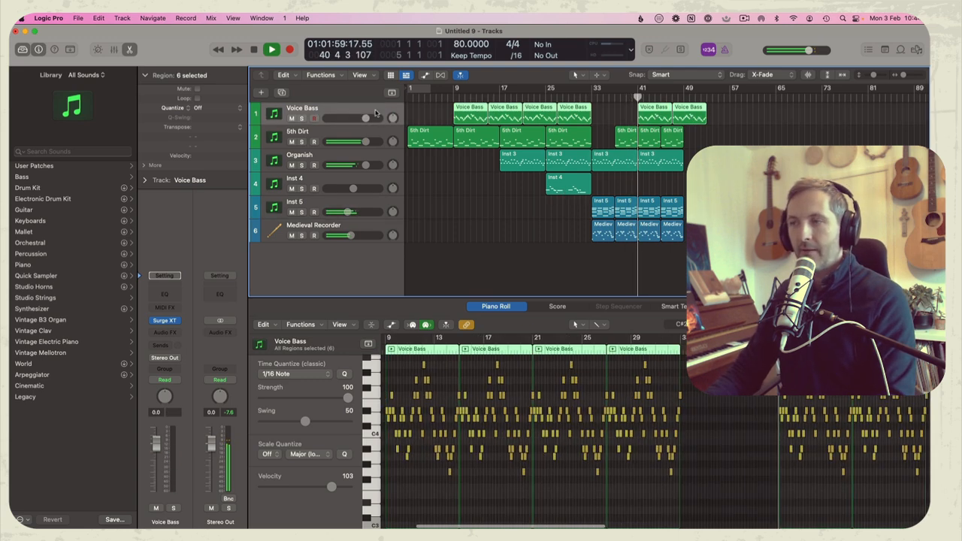
left_click(627, 114)
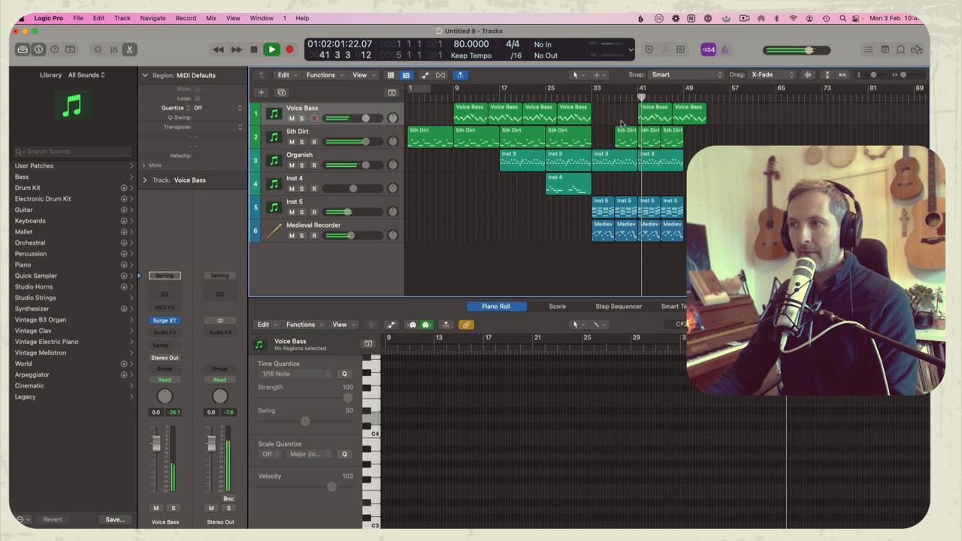
Lower the Medieval Recorder track to -8.4 dB and copy the Inst 4 region from bar 25 to bar 45.
left_click_drag(351, 236, 349, 236)
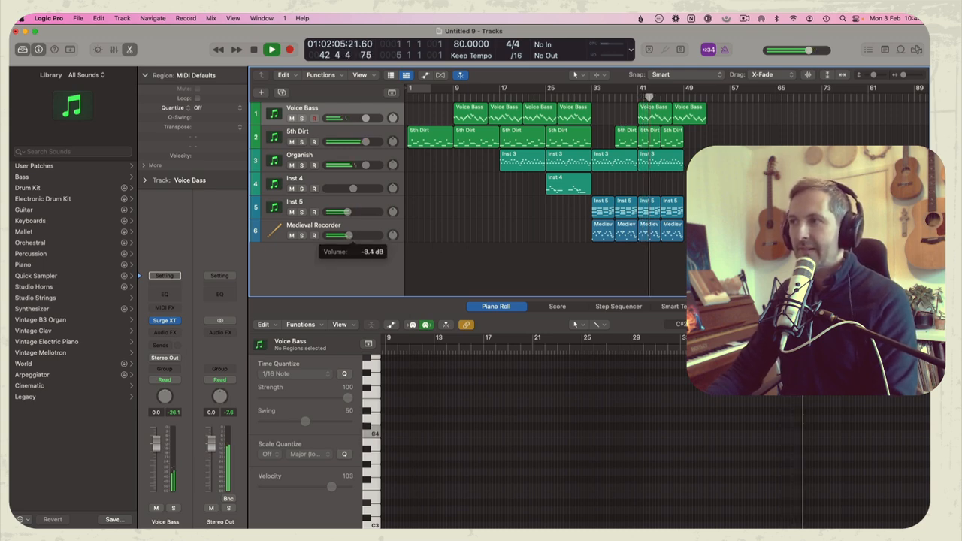
left_click(584, 187)
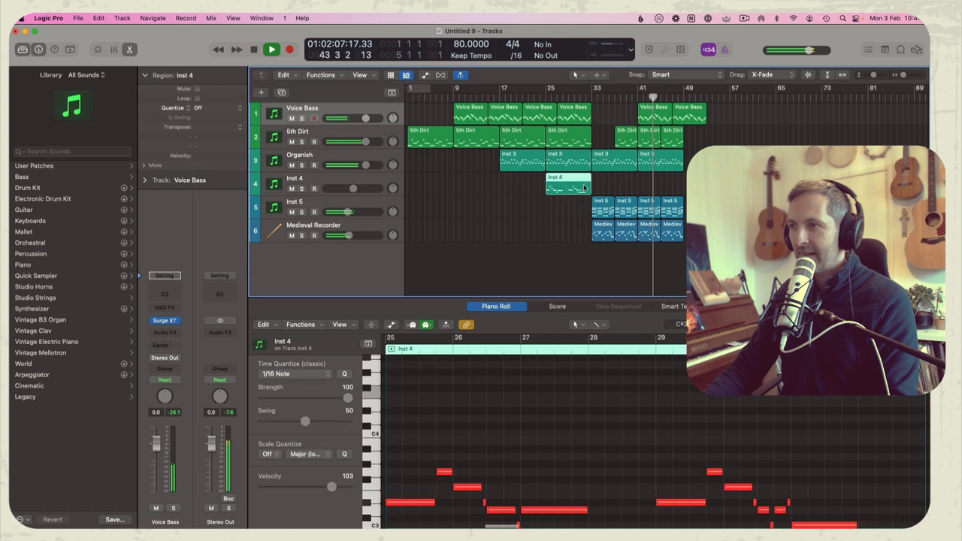
left_click_drag(583, 187, 677, 188)
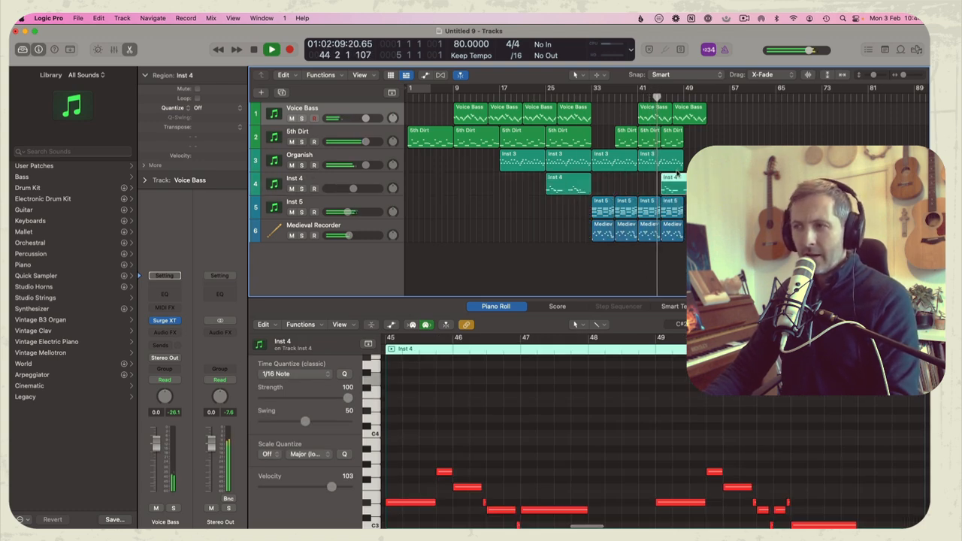
Repeat the last Organish, 5th Dirt, Inst 5 and Medieval Recorder regions once to extend them past bar 49, and clear the selection.
left_click(678, 161)
key("super+r")
left_click(676, 132)
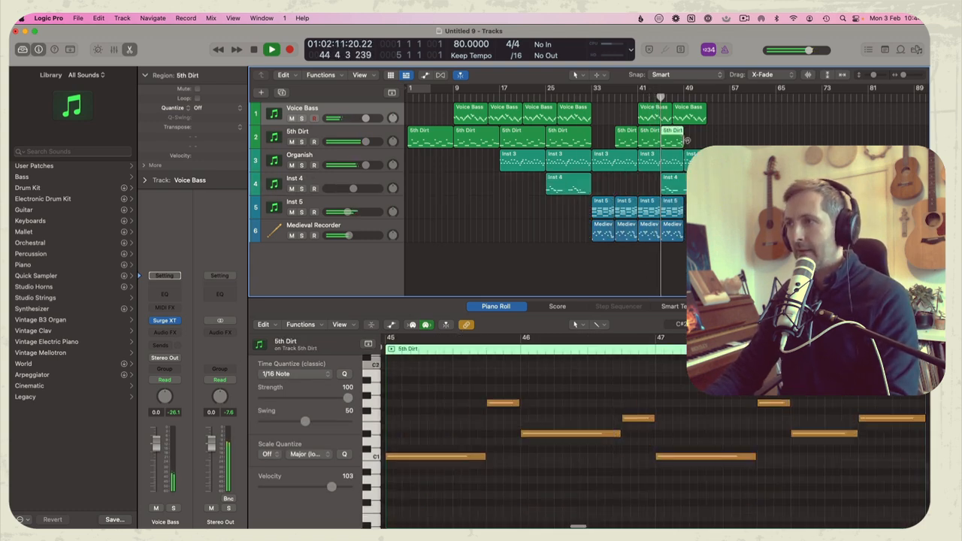
key("super+r")
left_click_drag(693, 262, 674, 211)
key("super+r")
left_click(723, 146)
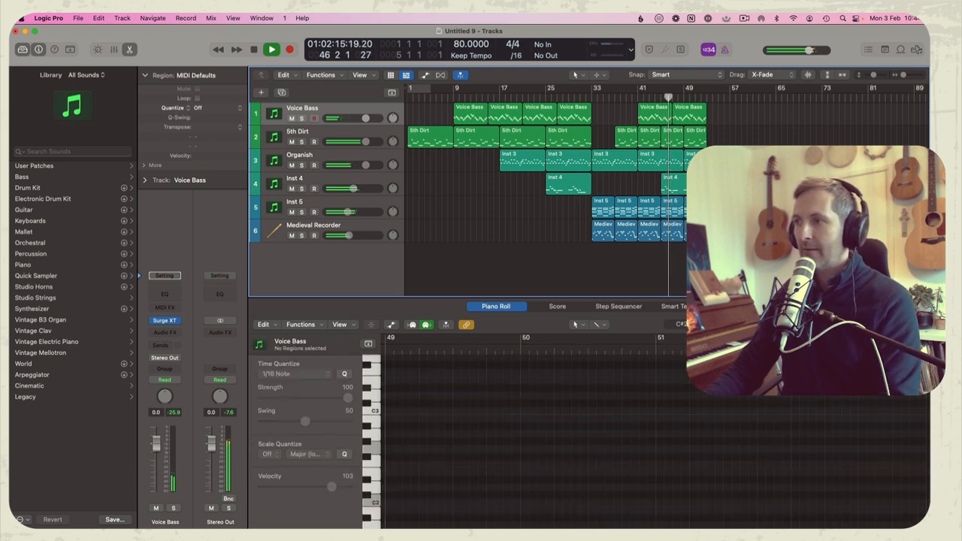
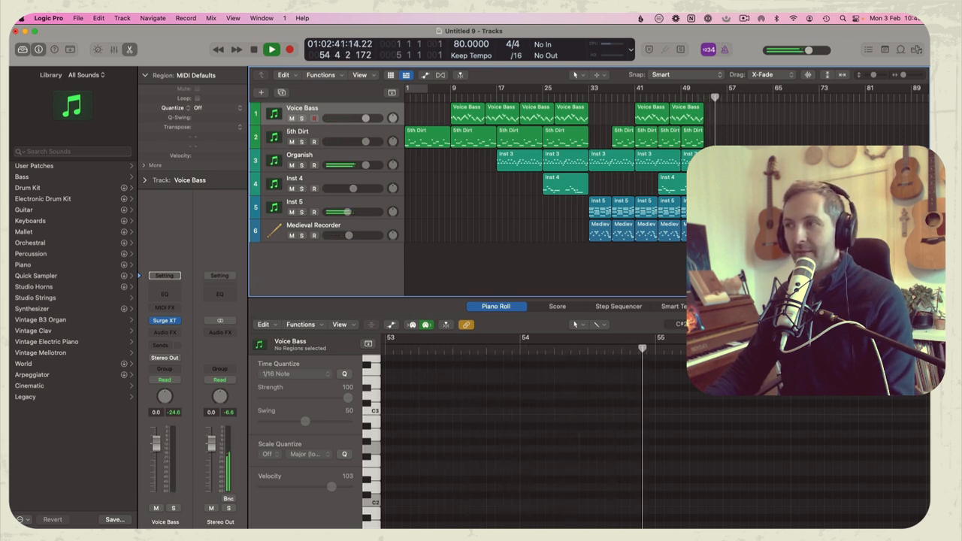
Repeat the last Inst 5 region to bar 57 and keep only the first bar of the copy.
left_click(715, 208)
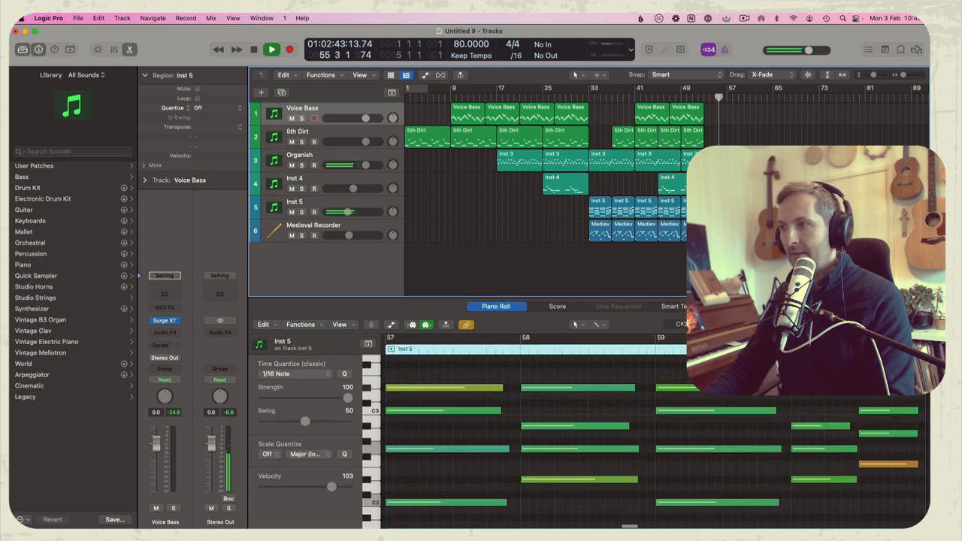
left_click(763, 208)
left_click(739, 208)
left_click(763, 208)
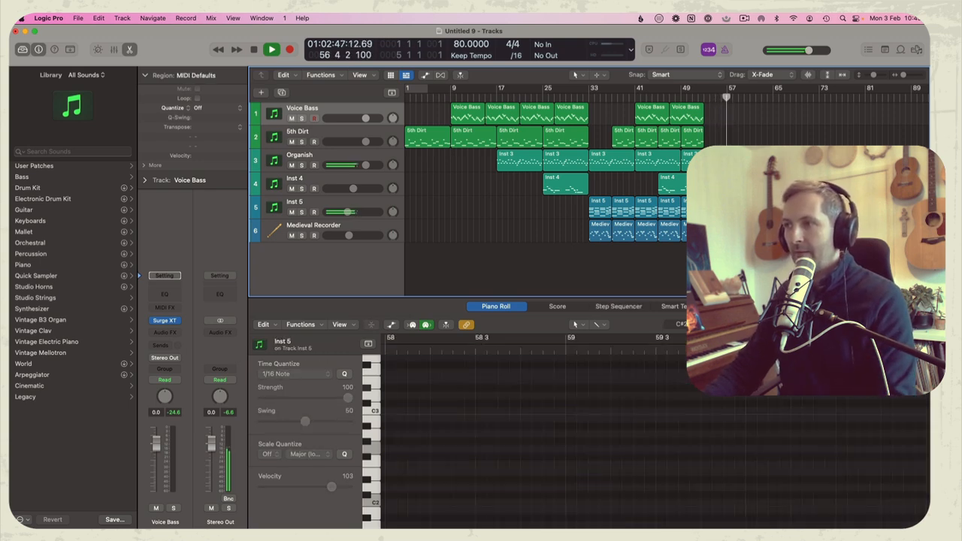
Extend the last Organish region to bar 58, copy its last C3 note to bar 57, and play the ending.
left_click(715, 160)
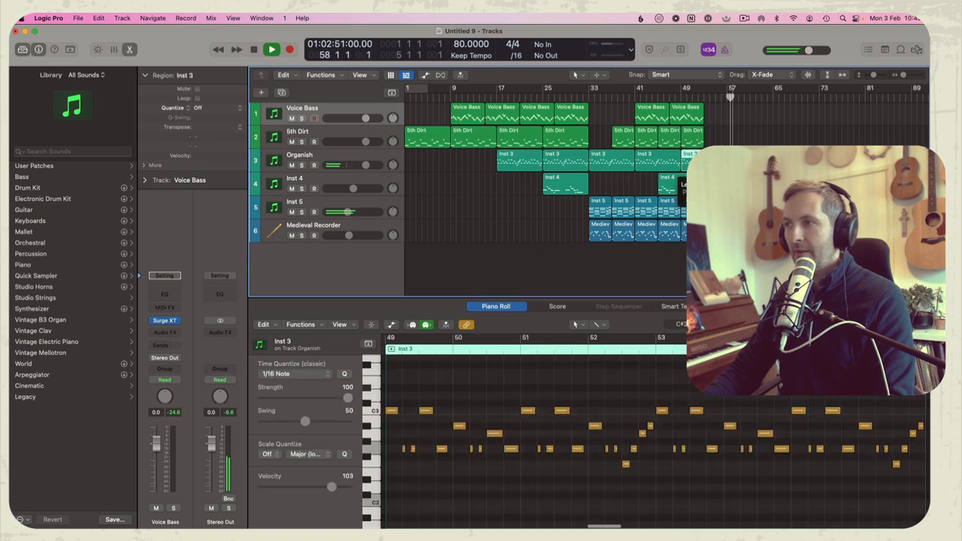
key("space")
scroll(698, 446, "right", 3)
left_click(698, 447)
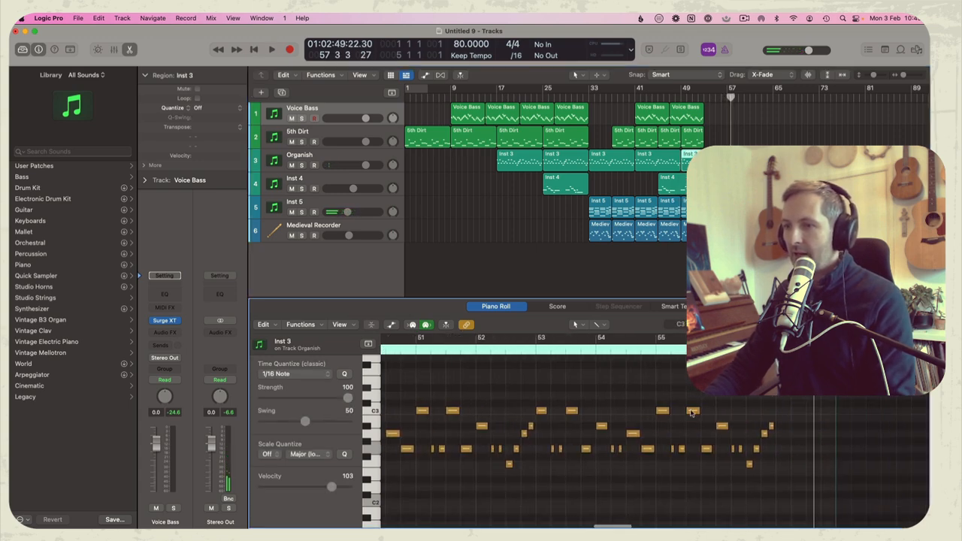
left_click_drag(692, 412, 782, 411)
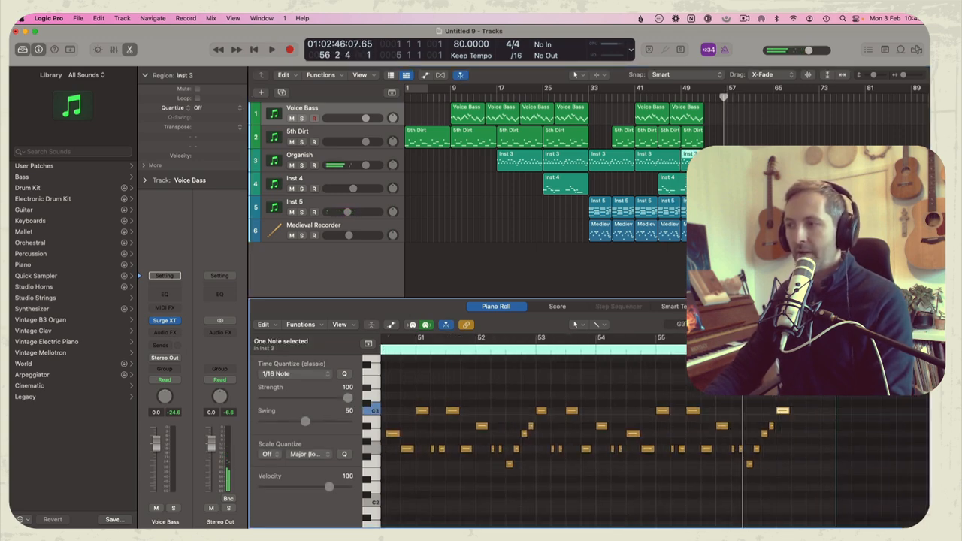
key("space")
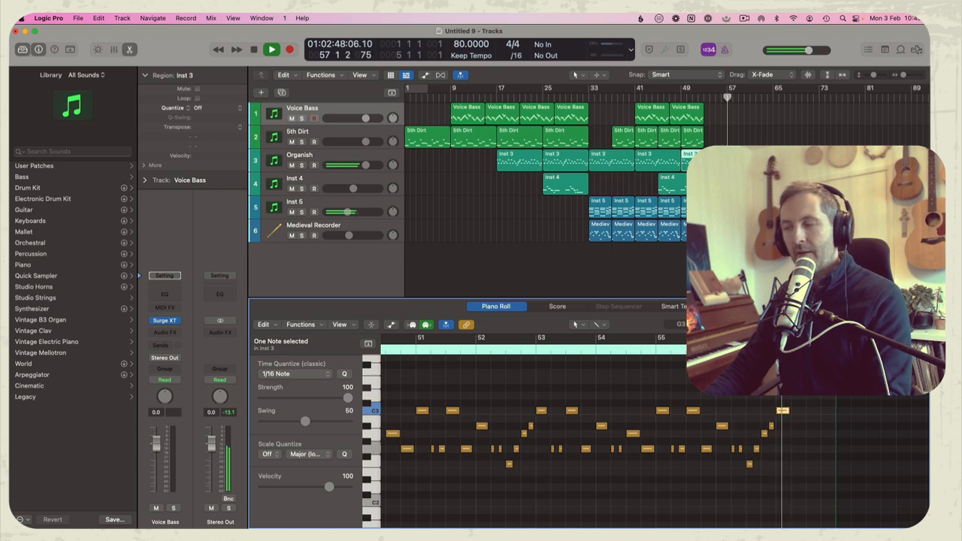
Lower the Organish note at bar 57 to C2, close the Piano Roll, and listen to the ending.
key("p")
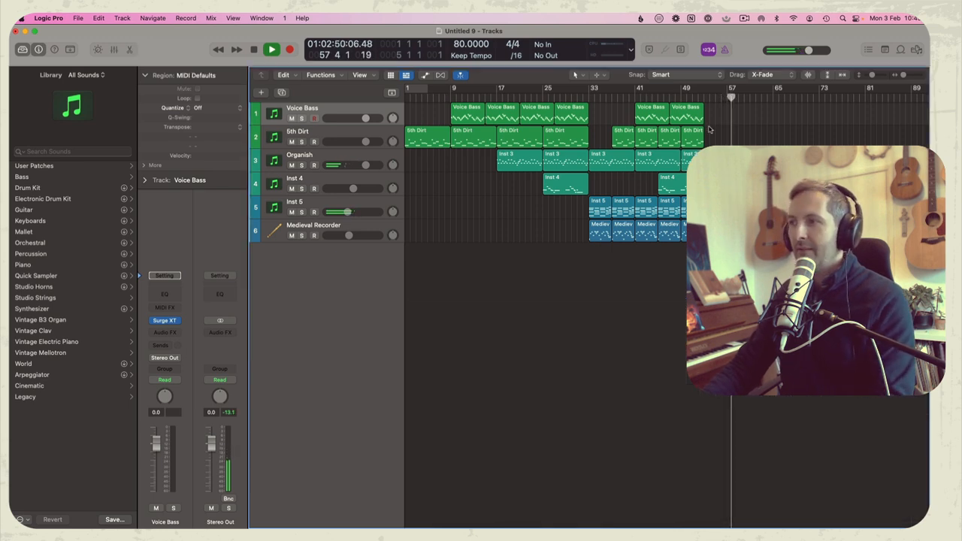
key("p")
left_click_drag(876, 448, 876, 447)
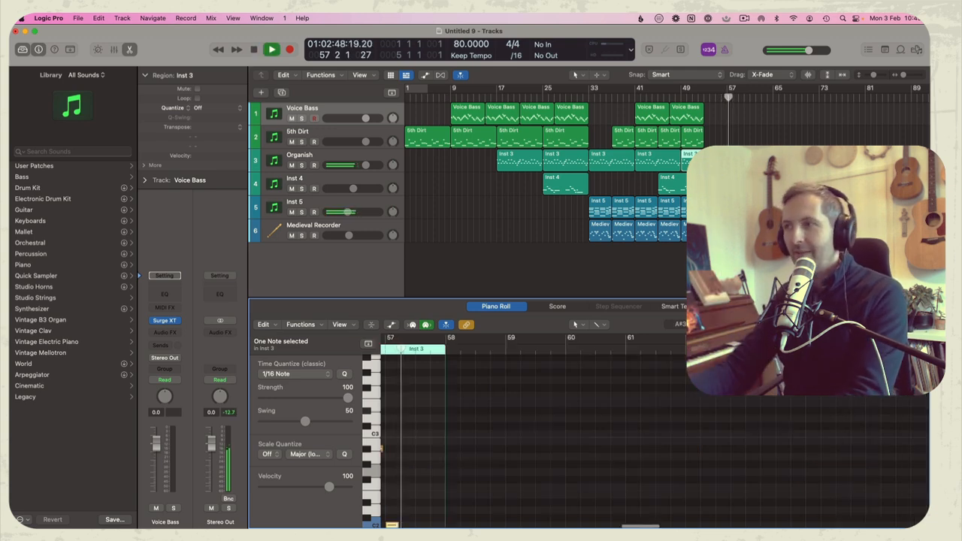
key("p")
left_click(704, 130)
left_click(628, 246)
key("space")
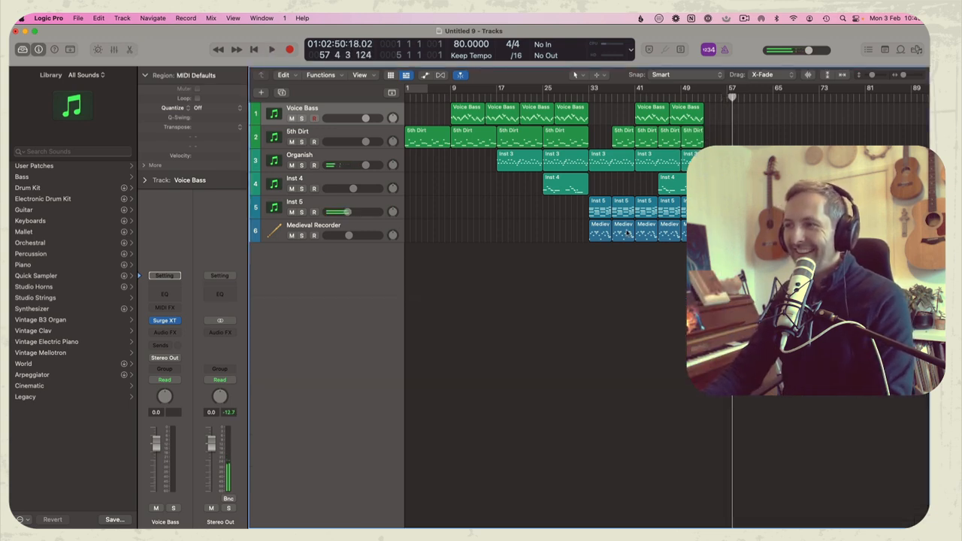
Play from bar 33, join the first two Medieval Recorder regions into one spanning bars 33 to 41, and open it in the Piano Roll.
left_click(588, 98)
key("space")
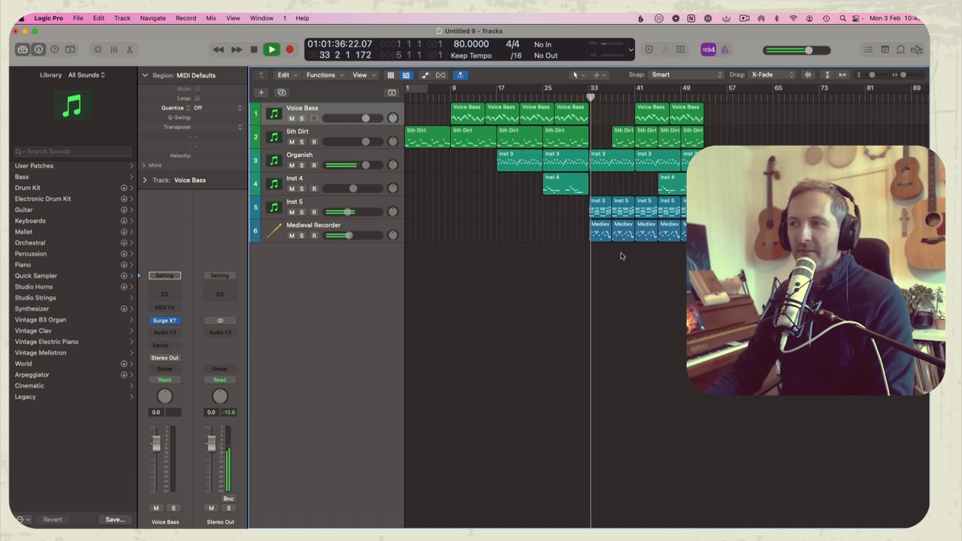
left_click_drag(623, 255, 607, 242)
left_click(605, 236)
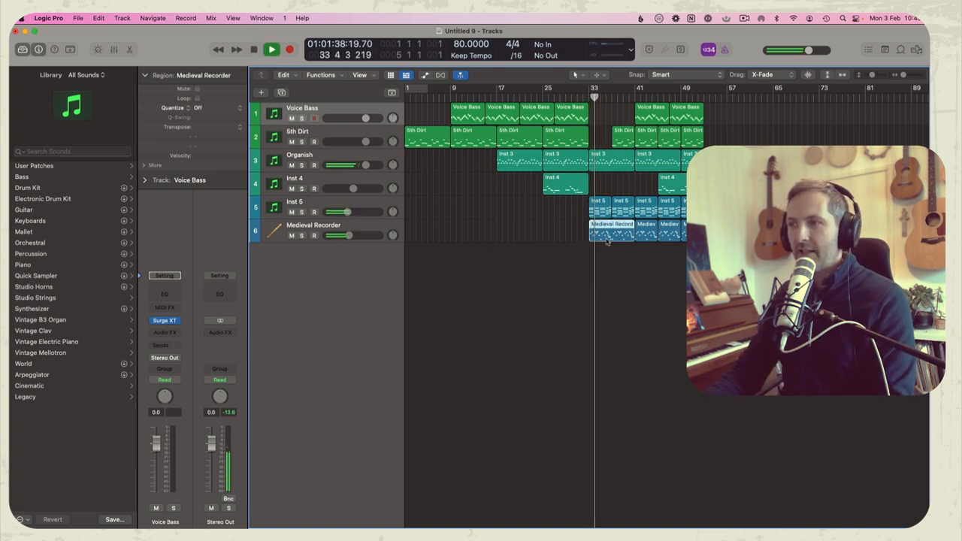
key("p")
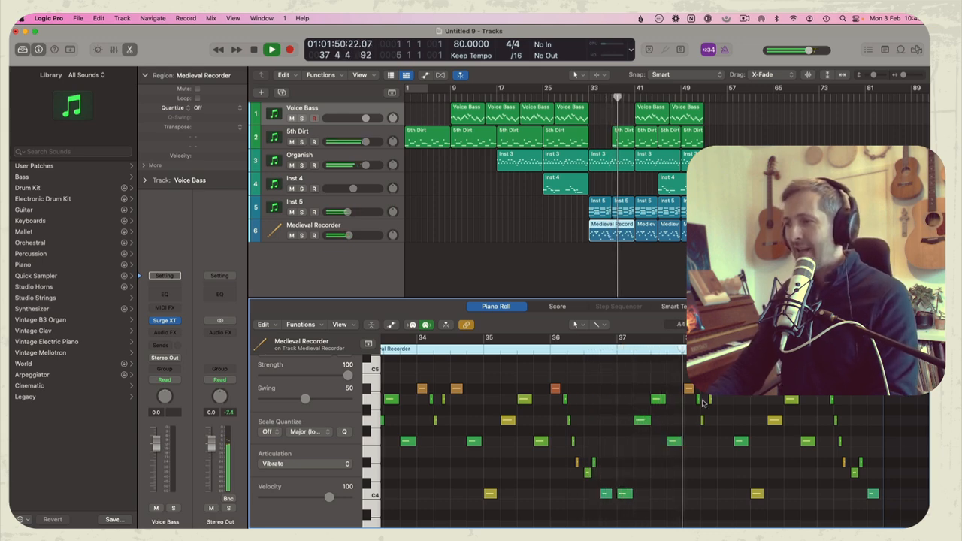
Raise the last short A4 note of the Medieval Recorder run in bar 38 to C5 and check it by playback.
key("space")
left_click_drag(710, 399, 710, 381)
key("space")
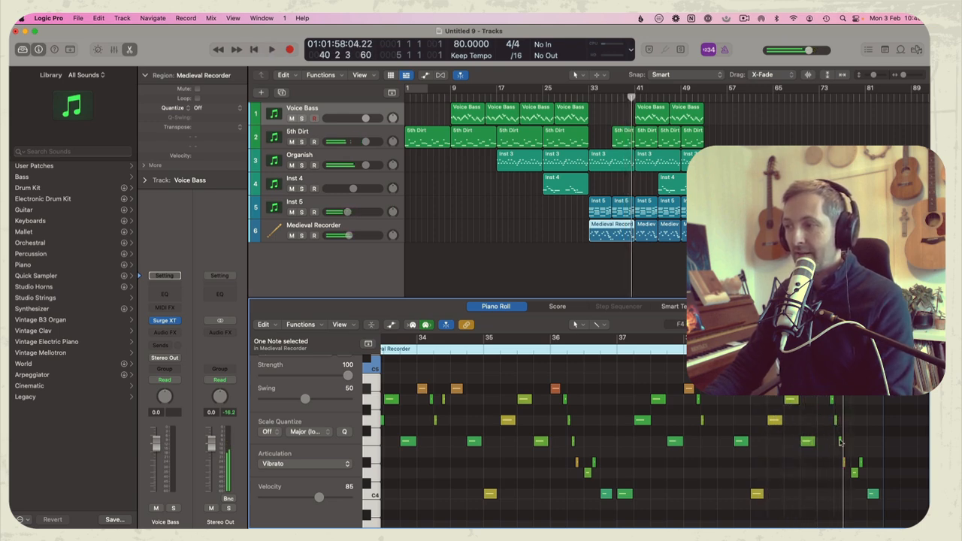
Change the recorder's closing notes in bar 40, raising D4 to F4, D#4 to G4 and the final C4 to A4, and play.
left_click(822, 388)
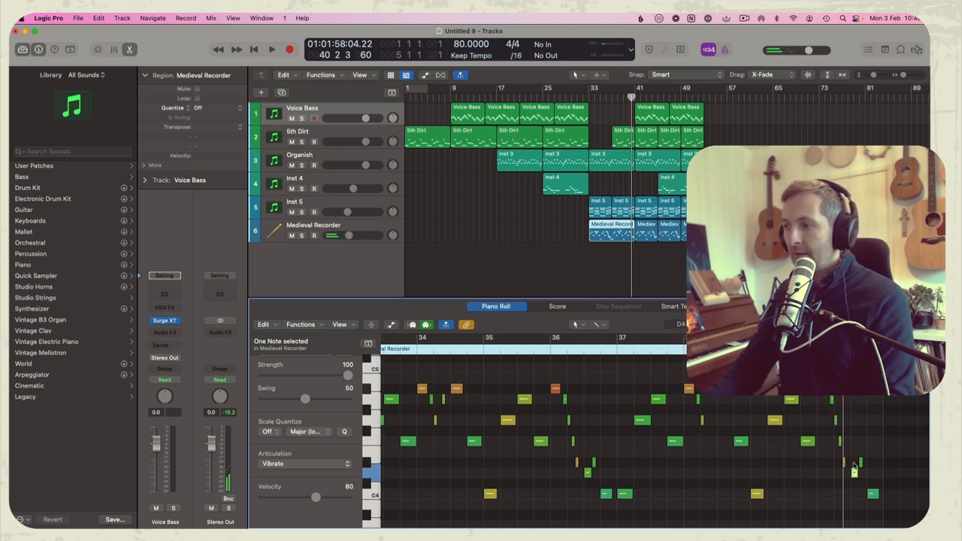
left_click_drag(854, 471, 860, 420)
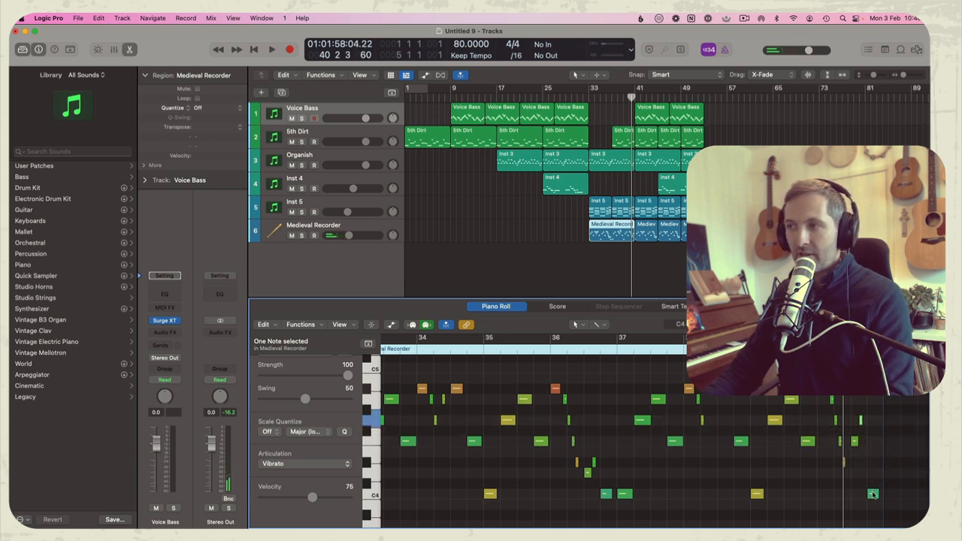
left_click_drag(872, 494, 873, 401)
key("space")
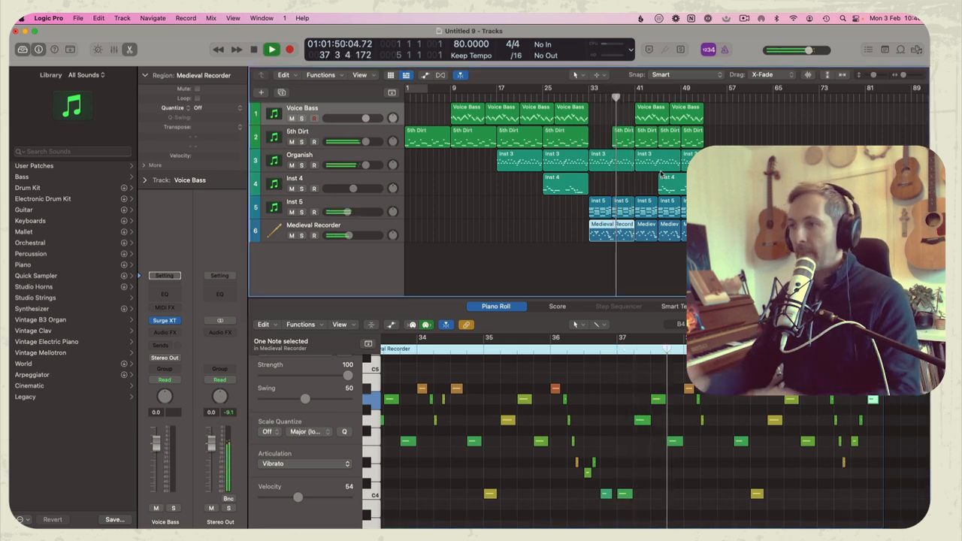
Delete the two Medieval Recorder regions in bars 41 to 49, repeat the edited eight-bar region in their place, and clear the selection.
left_click_drag(670, 249, 659, 231)
key("BackSpace")
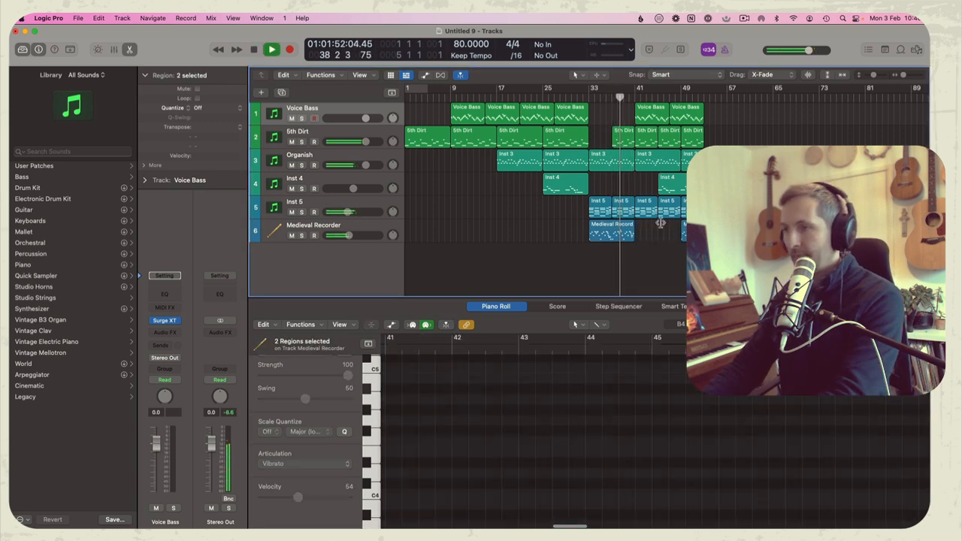
left_click(633, 234)
key("super+r")
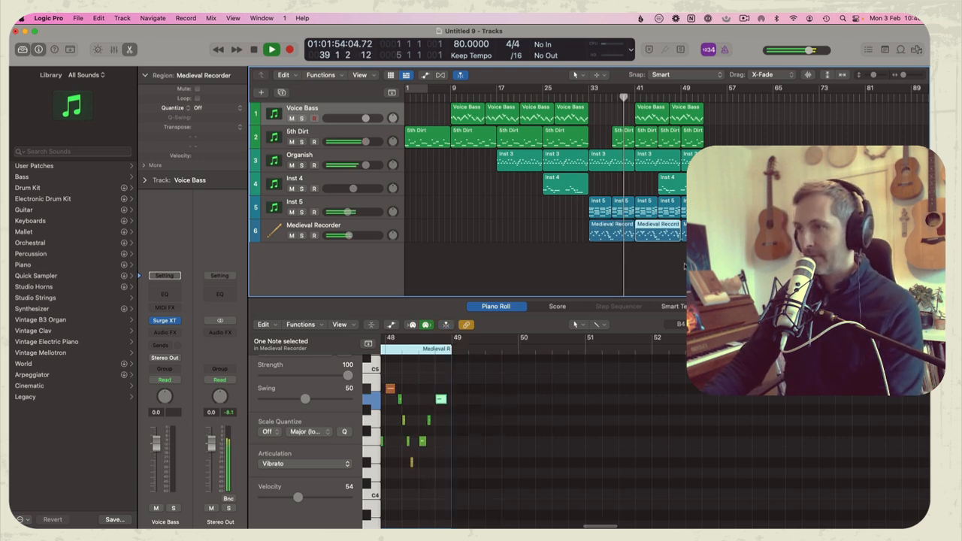
left_click(677, 264)
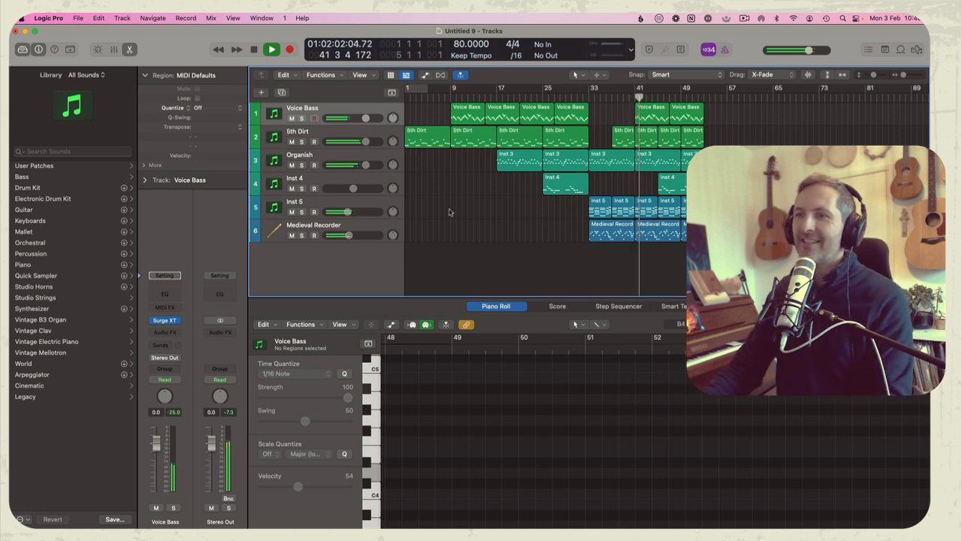
Select the Medieval Recorder track, set the project tempo to 70, and play from bar 41.
left_click(336, 229)
key("space")
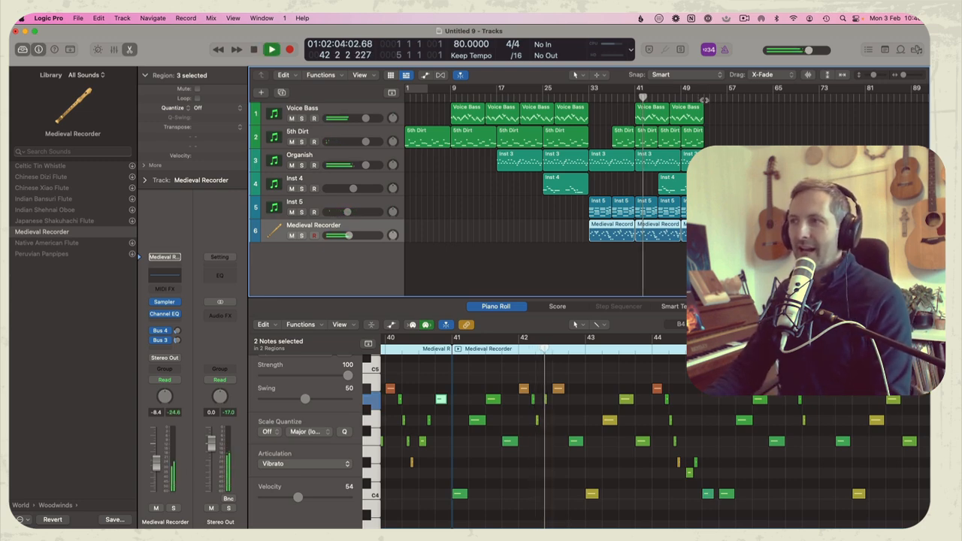
double_click(459, 44)
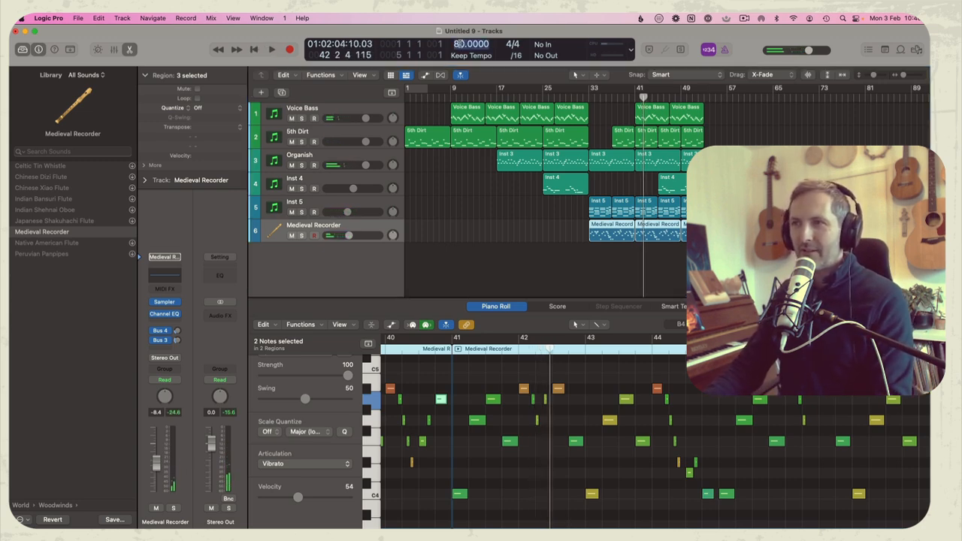
key("space")
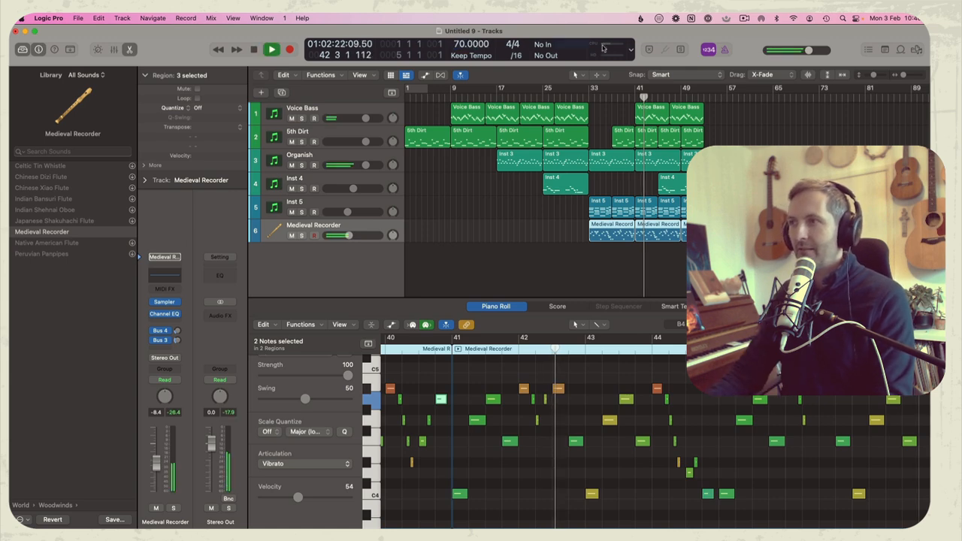
key("space")
left_click(636, 98)
key("space")
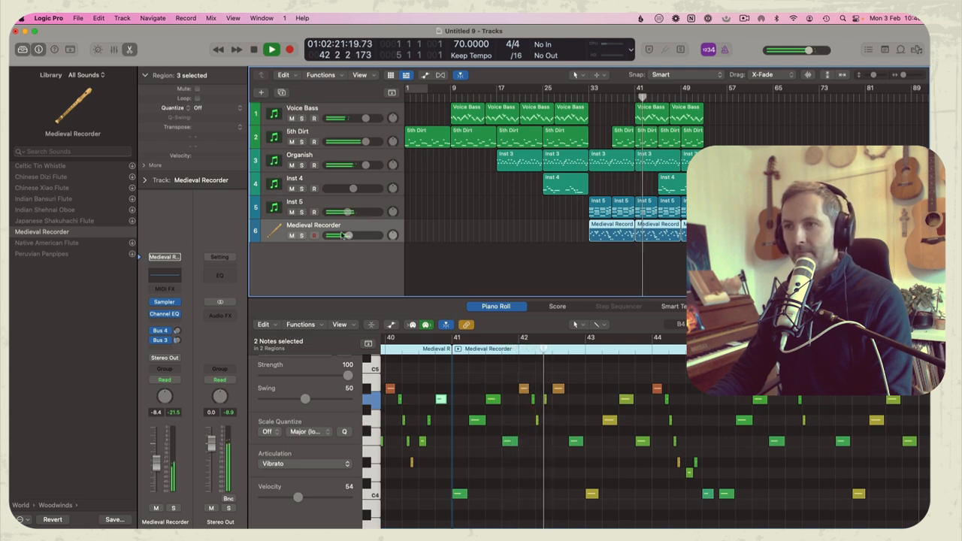
Lower the Medieval Recorder track to -10.4 dB, clear the region selection, and play the arrangement from the start.
mouse_move(348, 236)
left_mouse_down()
mouse_move(353, 212)
mouse_move(346, 235)
left_mouse_up()
left_click(413, 214)
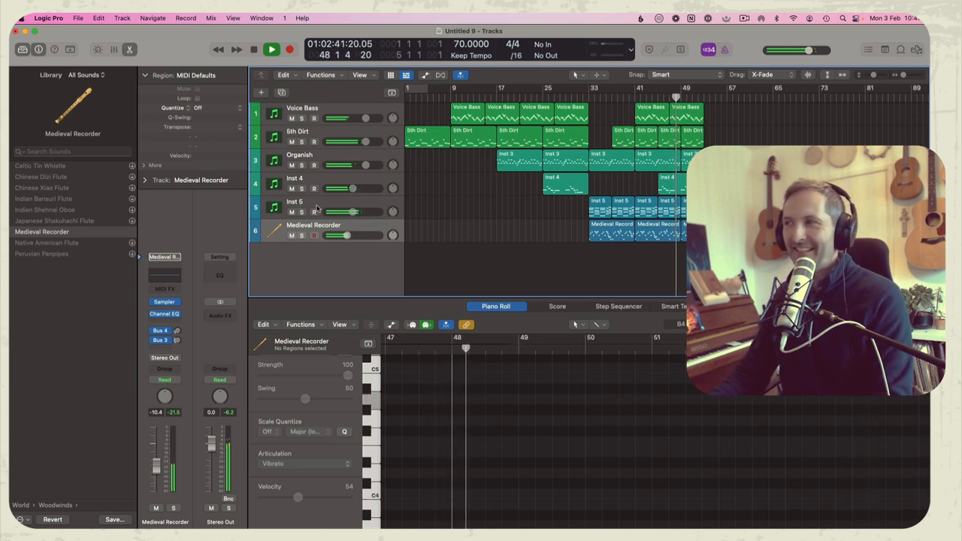
key("space")
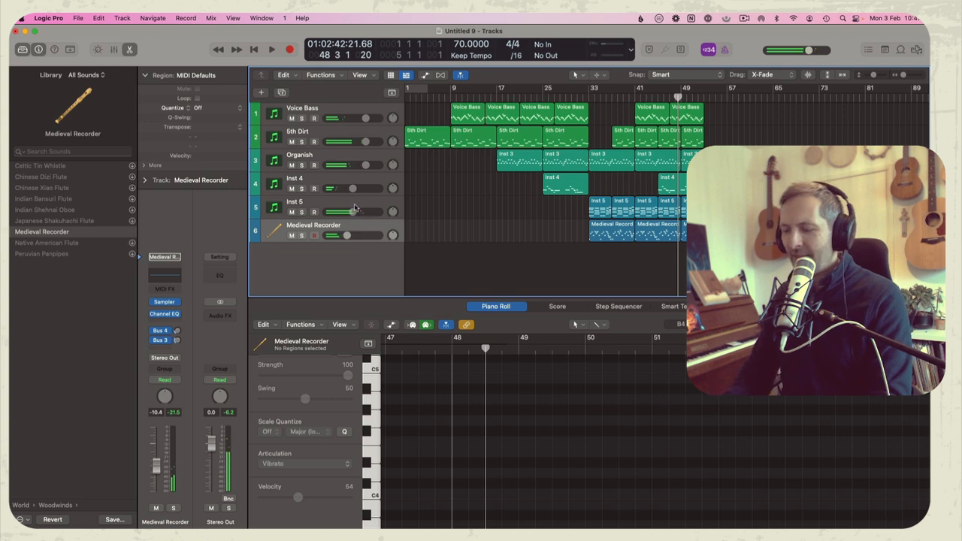
key("Return")
key("space")
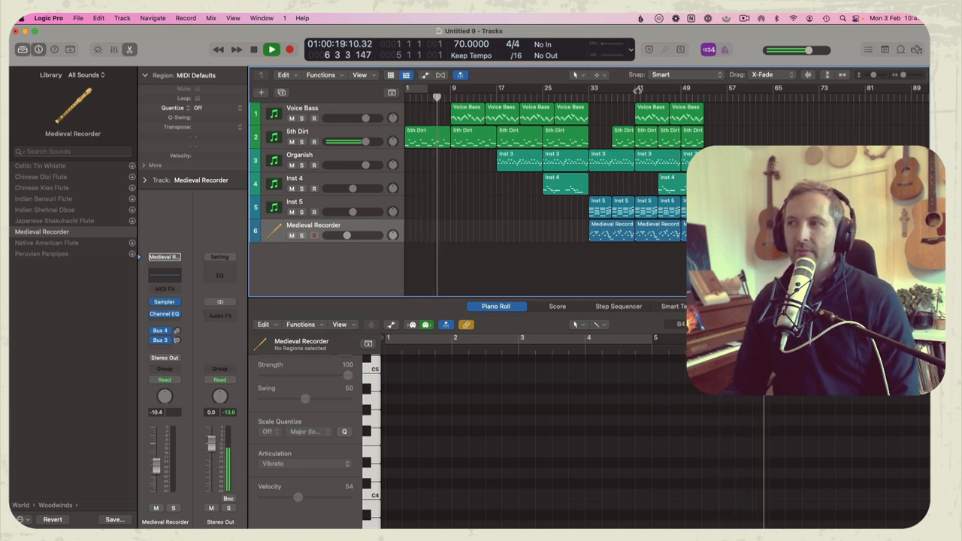
Cycle from bar 41 to the end of the arrangement, insert the XLN Audio RC-20 Retro Color on the stereo output, and play.
left_click_drag(636, 88, 702, 93)
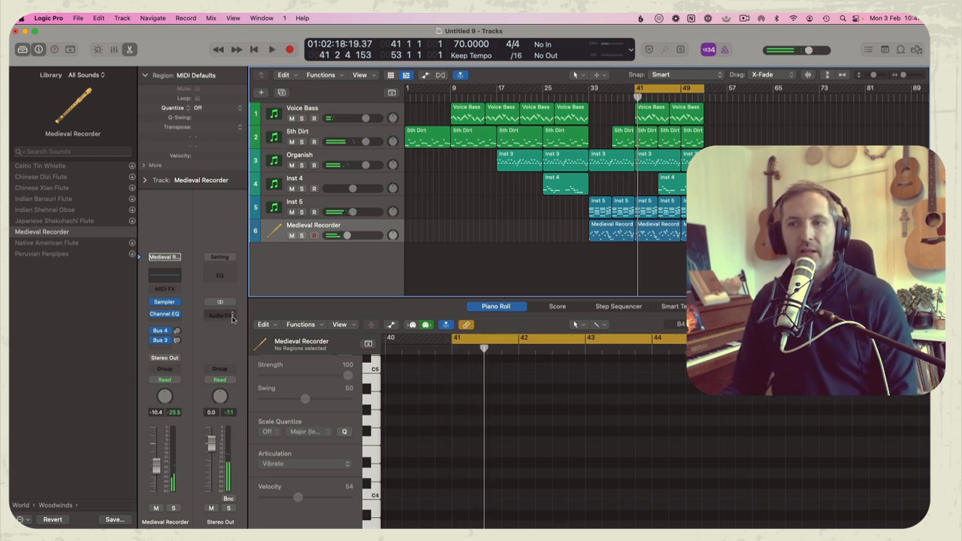
left_click(232, 318)
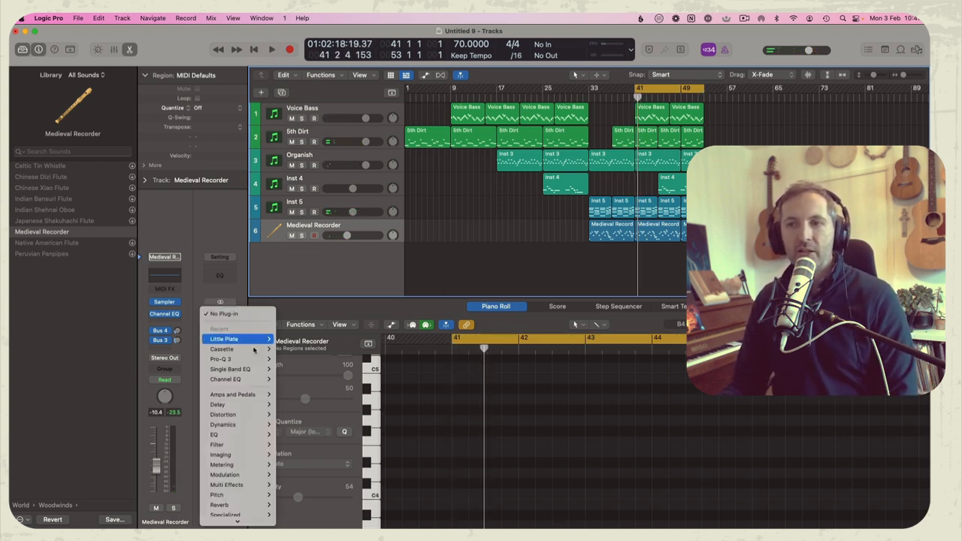
mouse_move(255, 349)
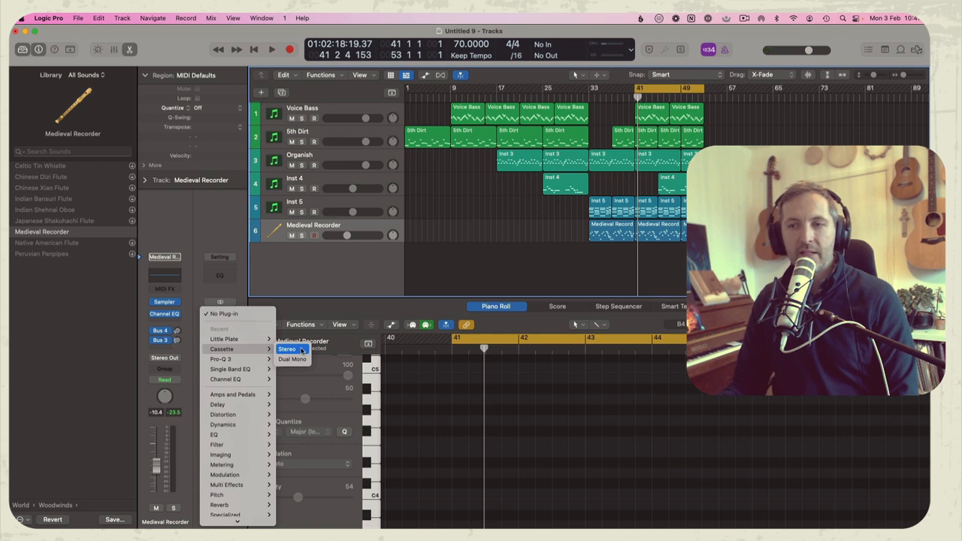
mouse_move(255, 518)
mouse_move(318, 510)
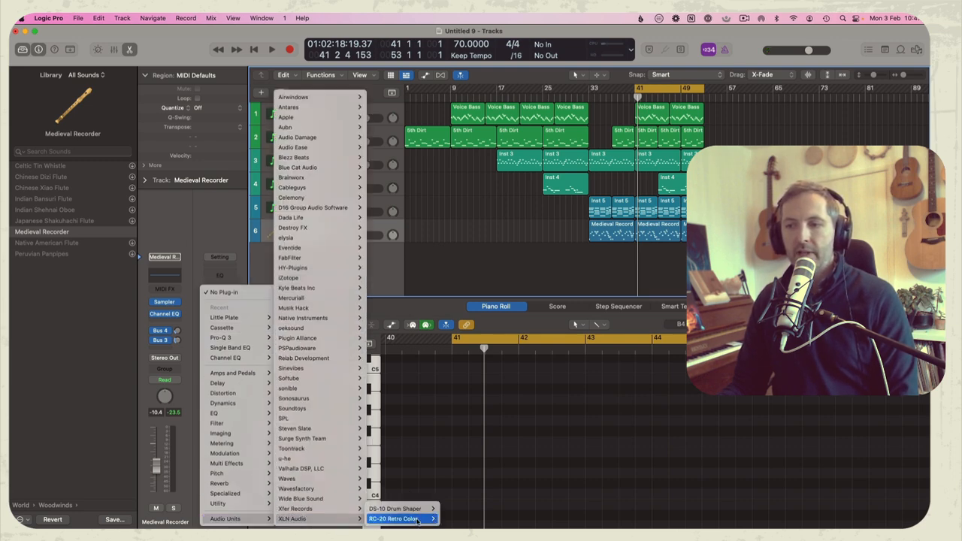
mouse_move(418, 520)
left_click(460, 512)
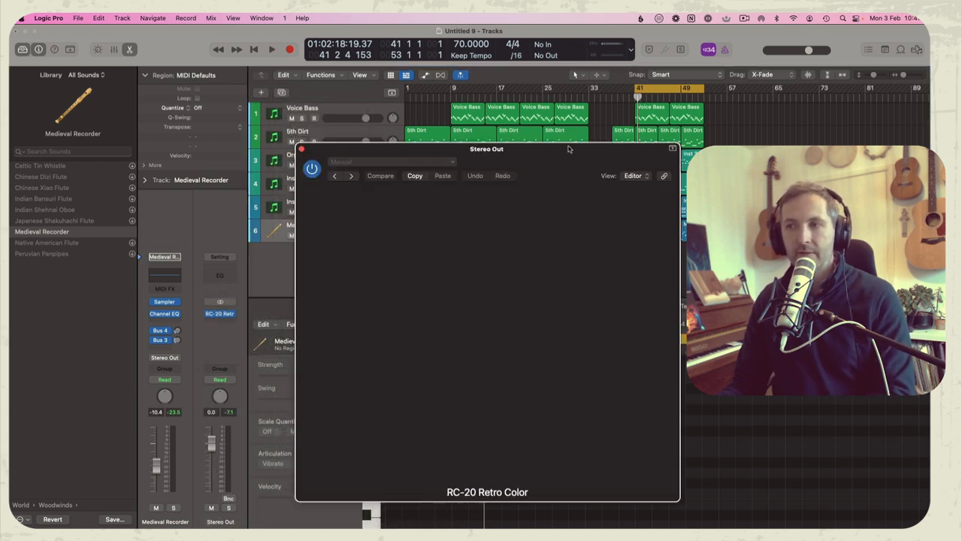
key("space")
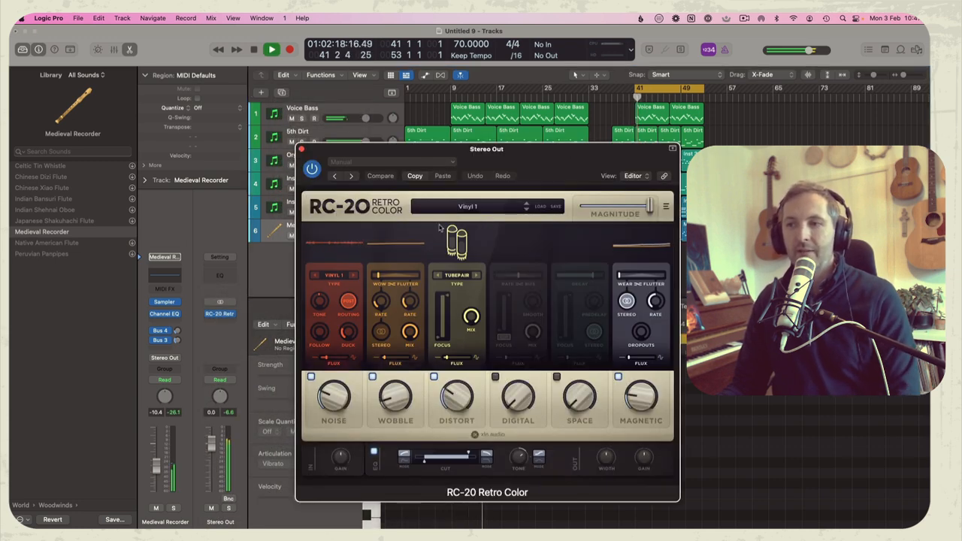
Turn off RC-20's Noise module, load the Cassette 1st Generation preset, and close the plug-in window.
left_click_drag(334, 396, 414, 513)
left_click(311, 376)
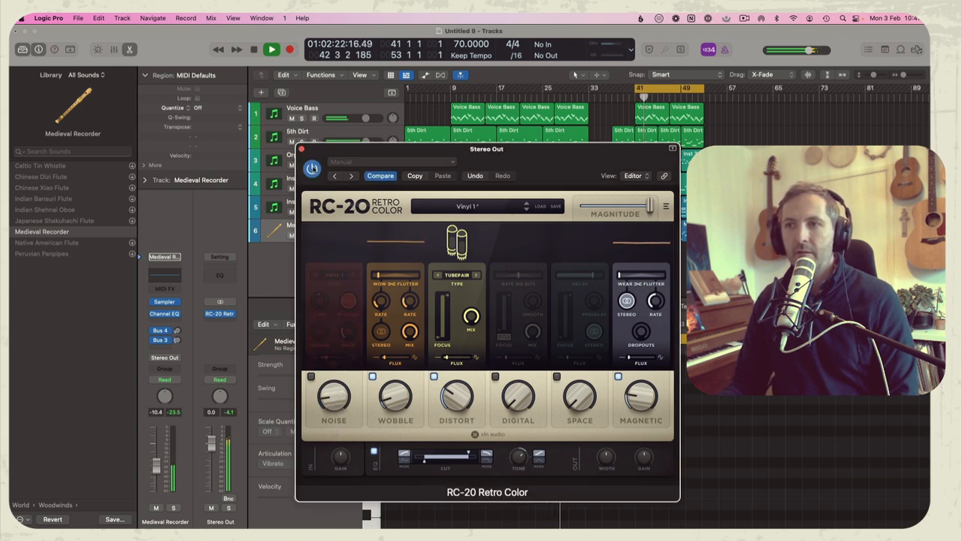
left_click(475, 208)
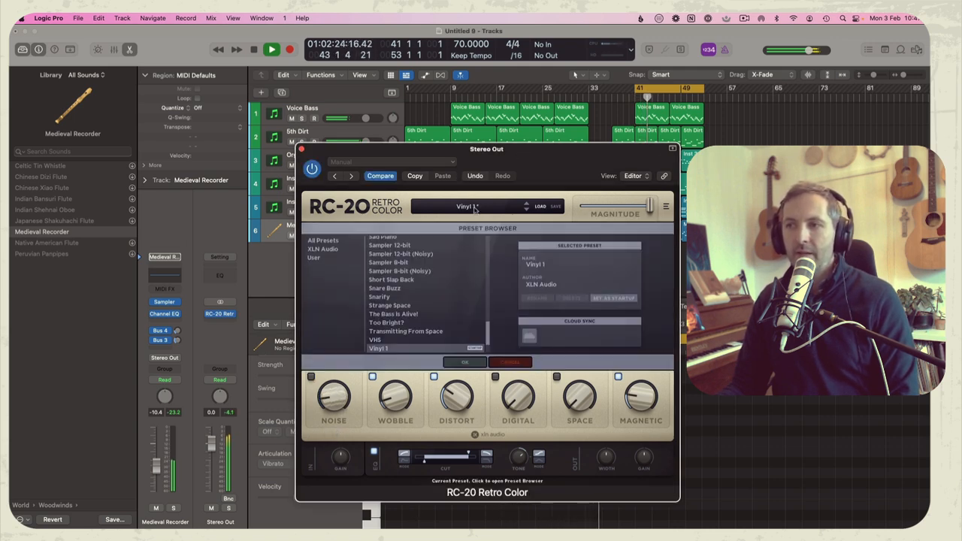
scroll(424, 248, "up", 15)
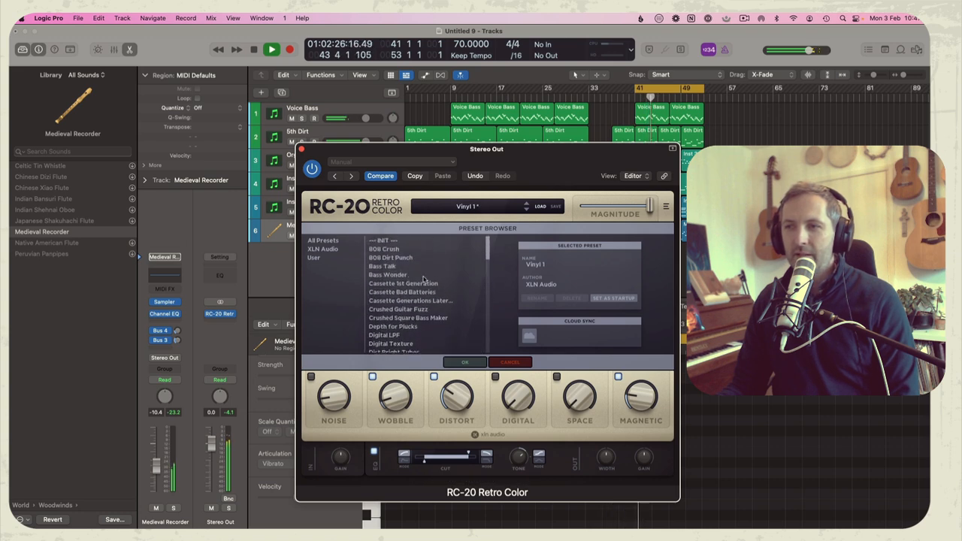
left_click(416, 285)
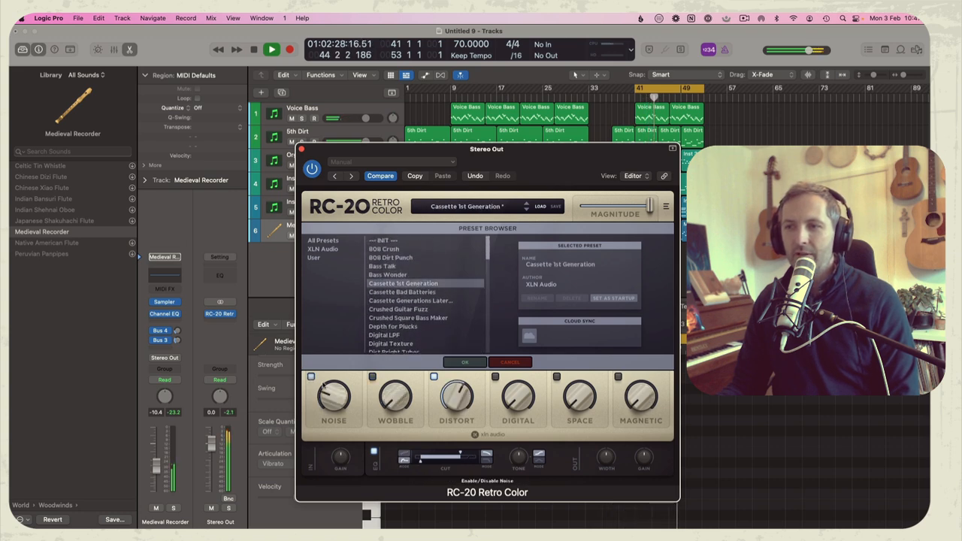
key("super+w")
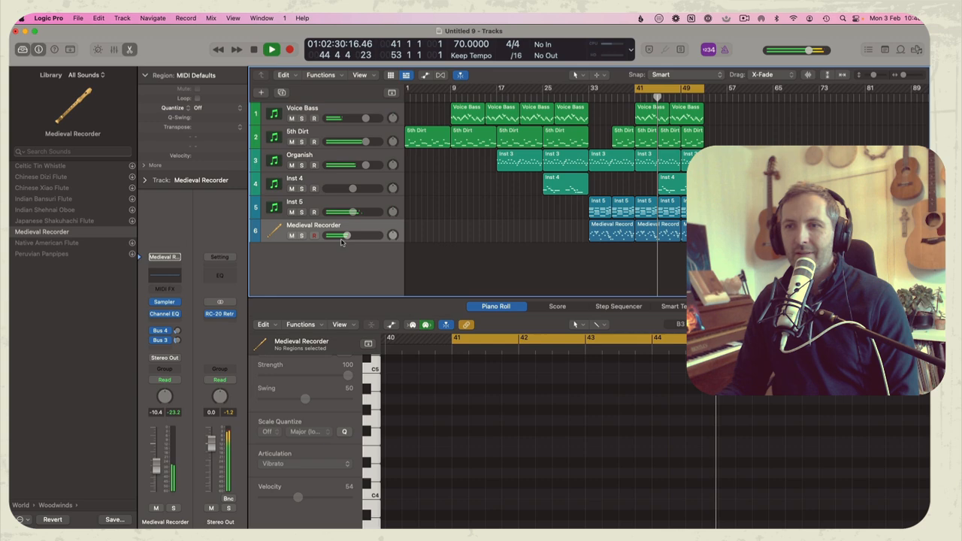
Rebalance the tracks with Inst 4 at -7.4 dB, Medieval Recorder at -7.0 dB and Inst 5 slightly louder, and stop playback.
left_click(356, 188)
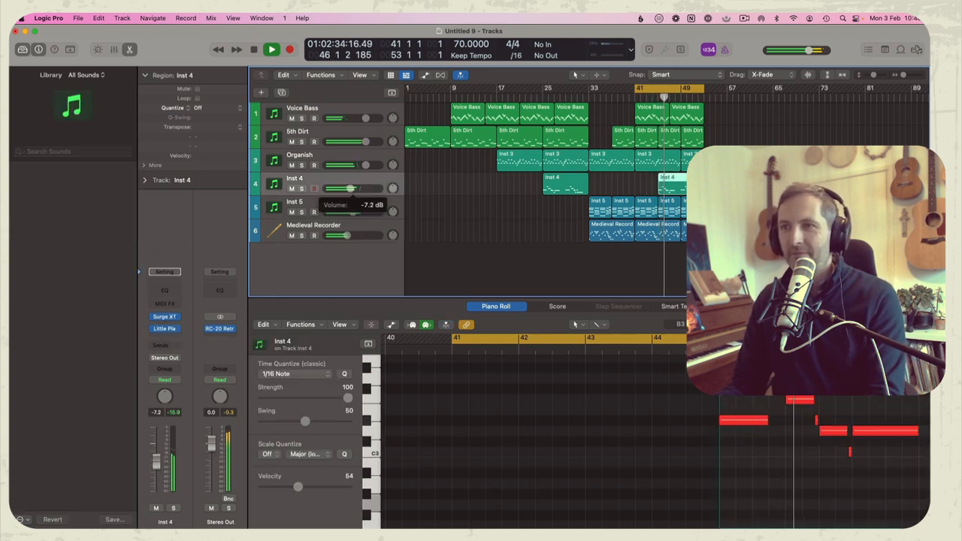
left_click_drag(351, 189, 349, 189)
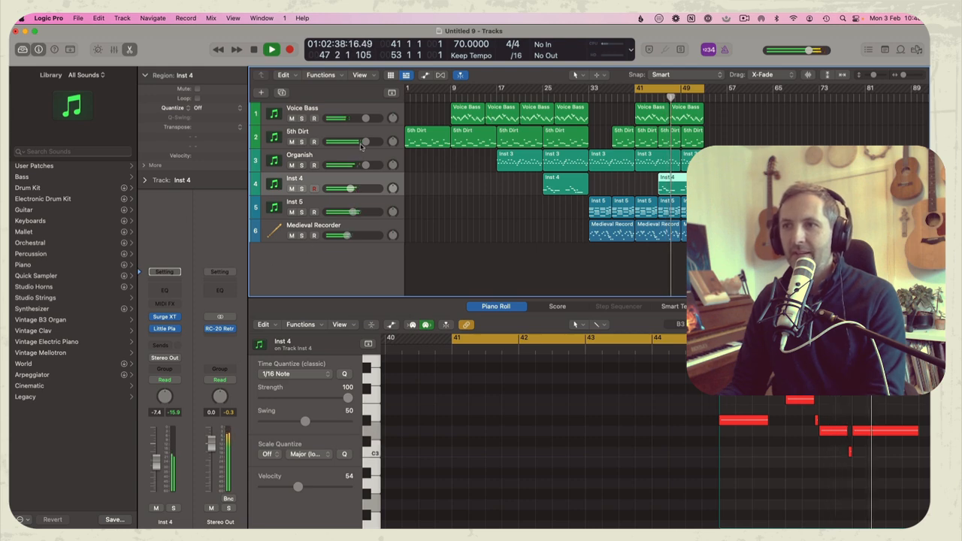
left_click(346, 235)
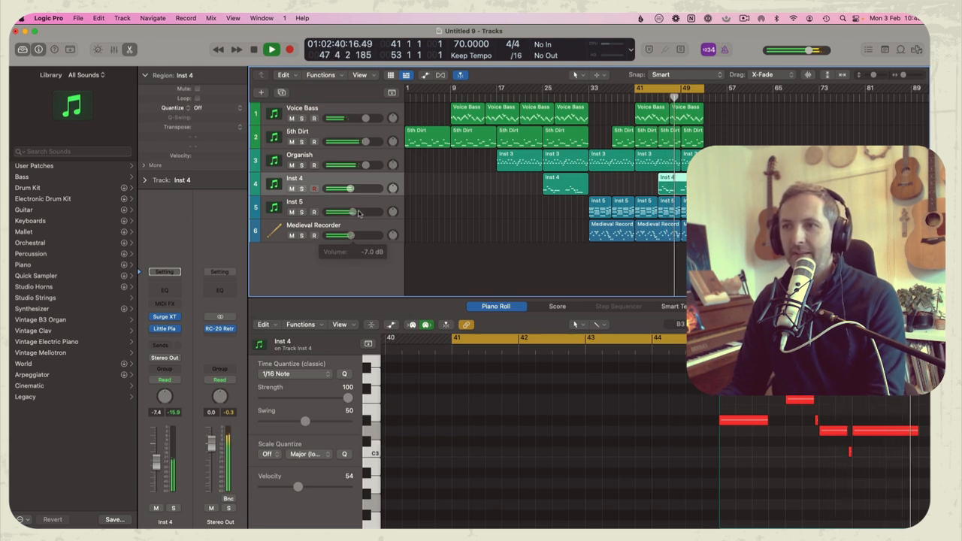
left_click_drag(352, 212, 354, 212)
key("space")
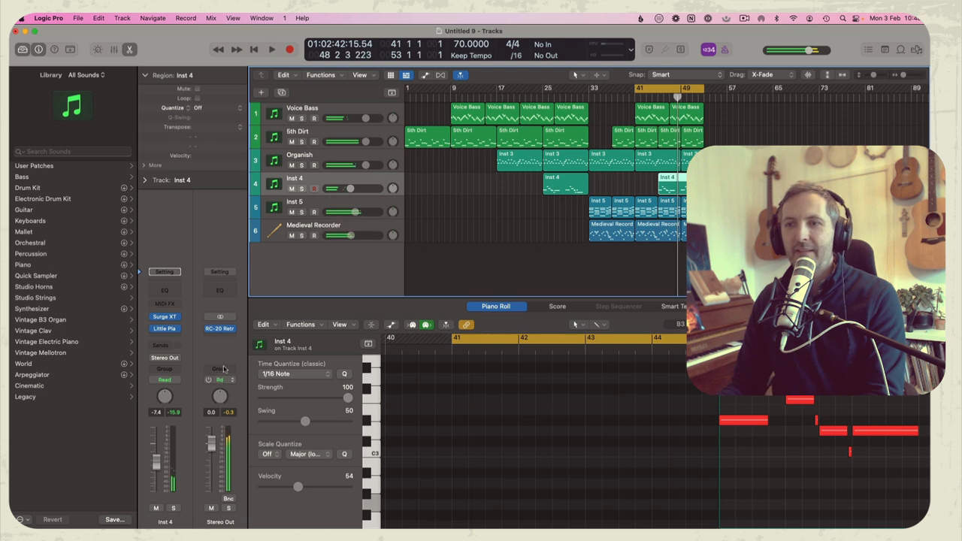
Insert FabFilter Pro-Q 3 after RC-20 on the stereo output and play the cycled section.
left_click(231, 338)
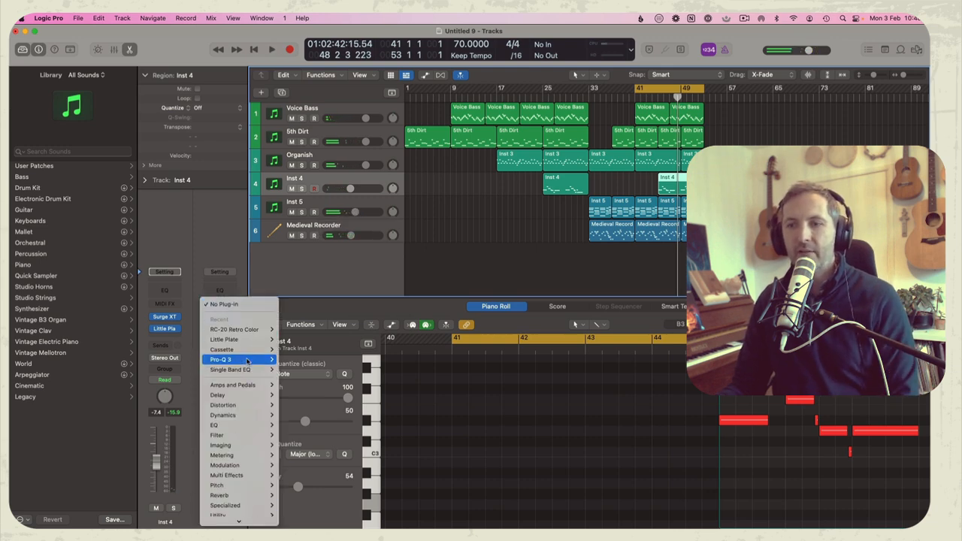
left_click(290, 359)
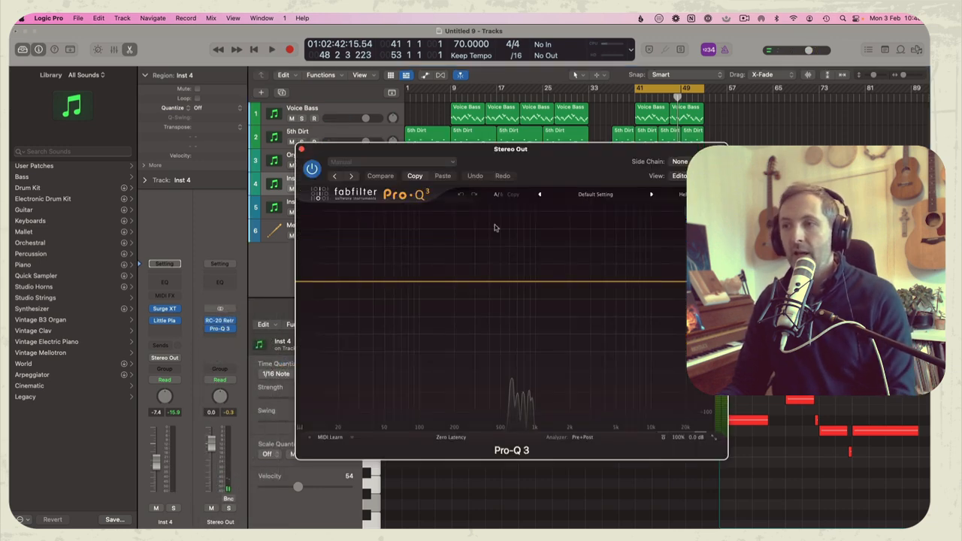
key("space")
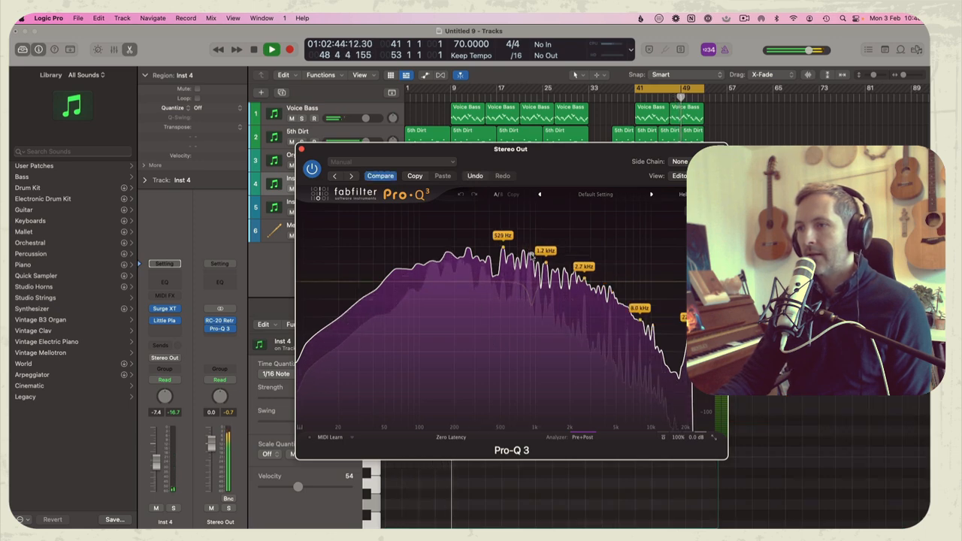
Shape Pro-Q 3 with cuts of 1 dB near 525 Hz and 0.75 dB near 272 Hz, deeper dips near 930 and 258 Hz, and a gentle high-shelf cut.
left_click_drag(502, 283, 503, 289)
left_click(470, 285)
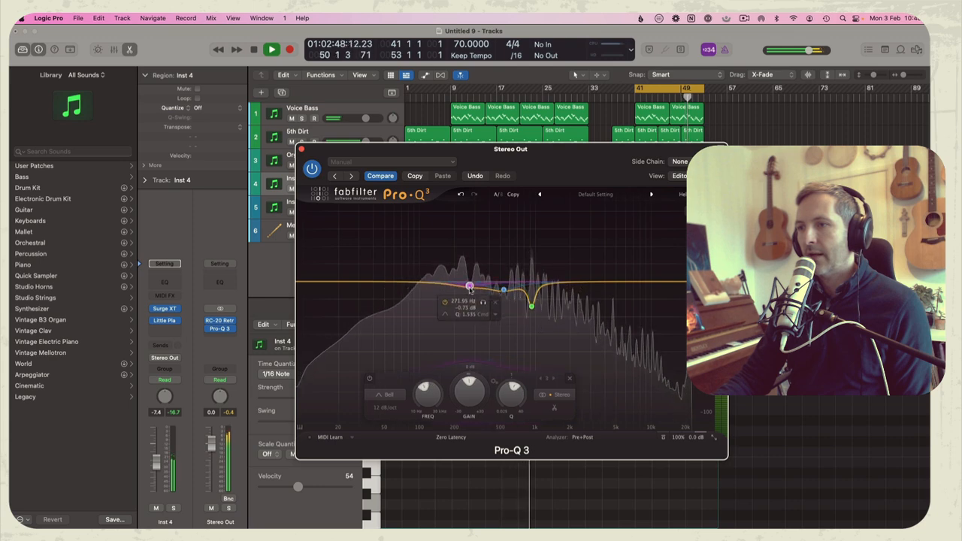
left_click_drag(690, 281, 689, 291)
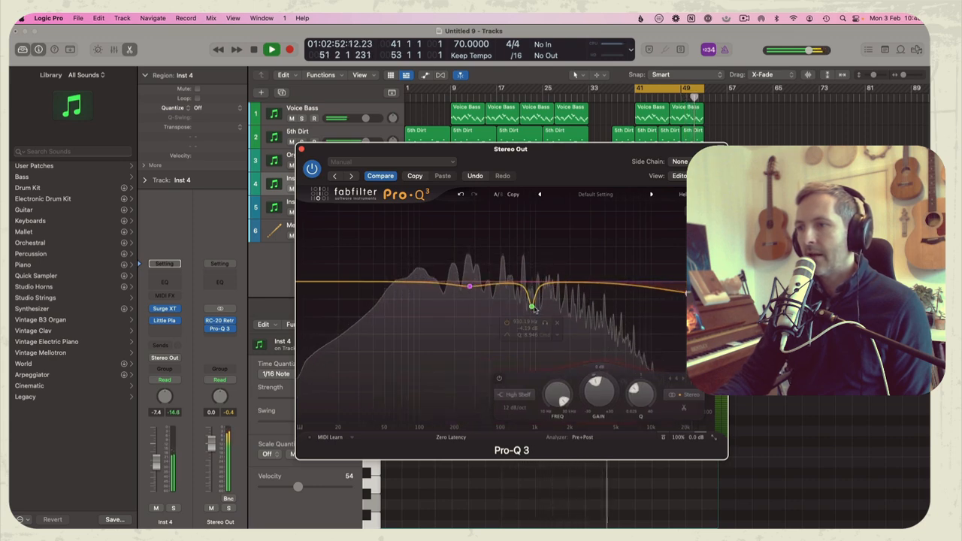
left_click(503, 287)
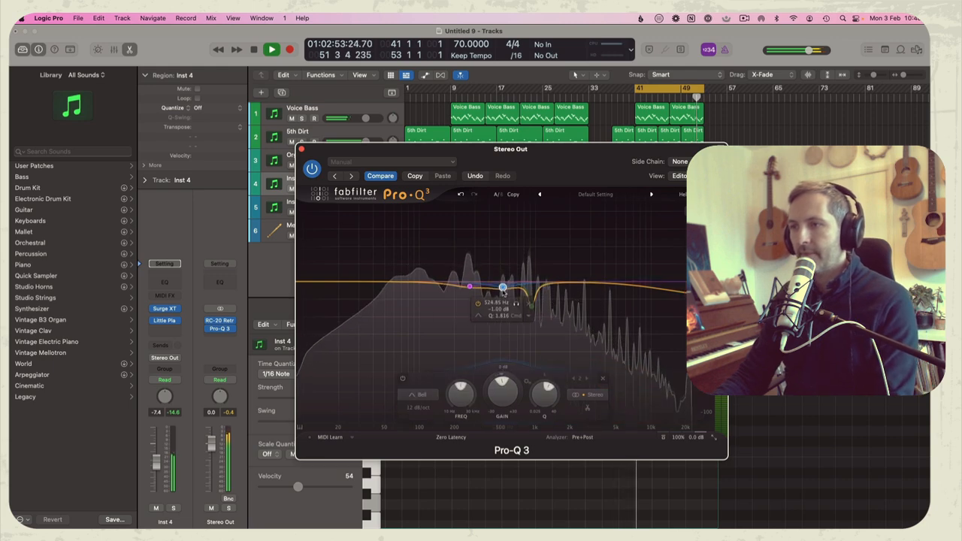
left_click(532, 305)
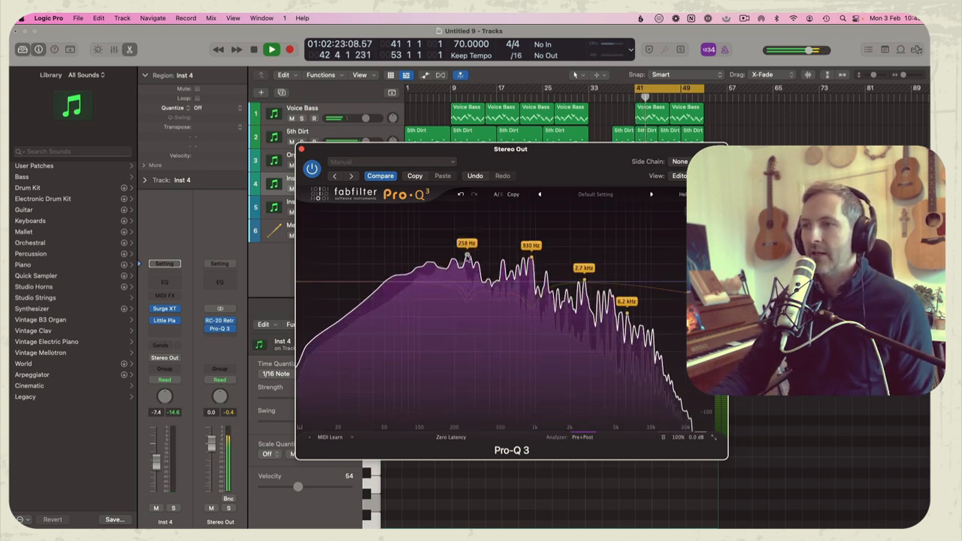
left_click(467, 258)
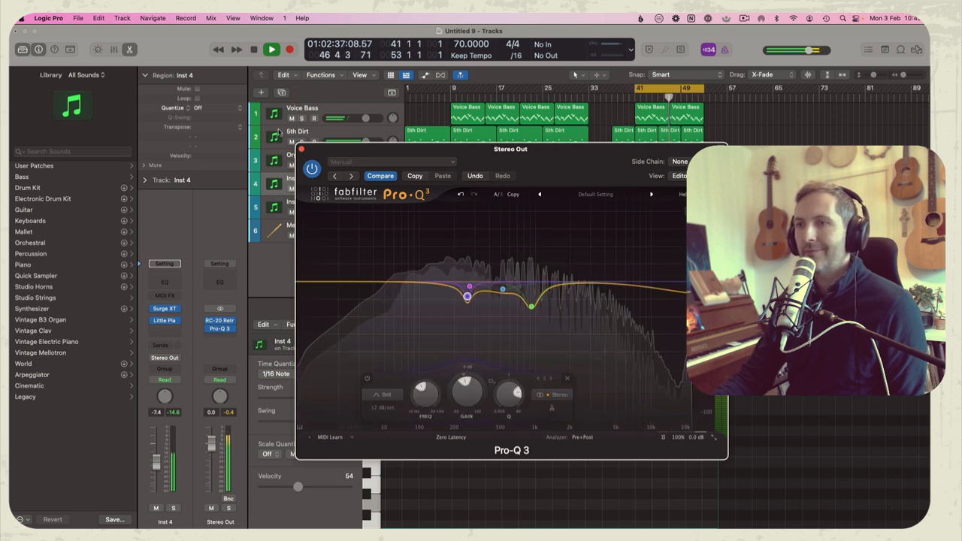
Compare the mix with Pro-Q 3 bypassed and active, close the equalizer, and stop playback.
left_click(317, 172)
left_click(314, 170)
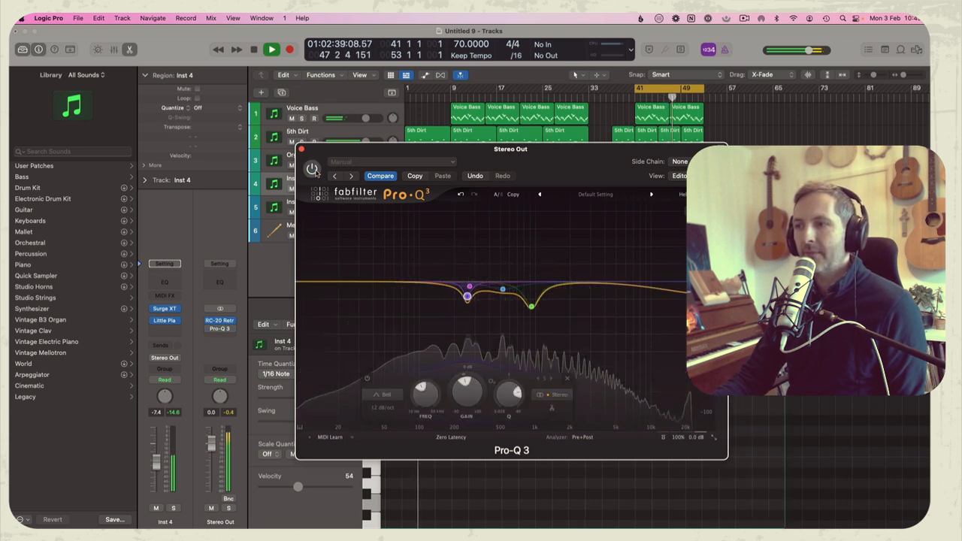
key("super+w")
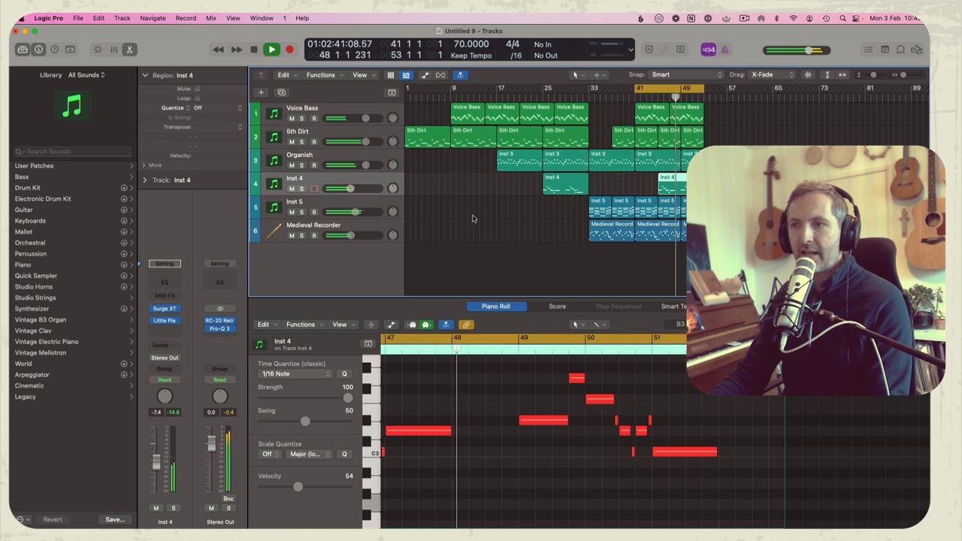
key("space")
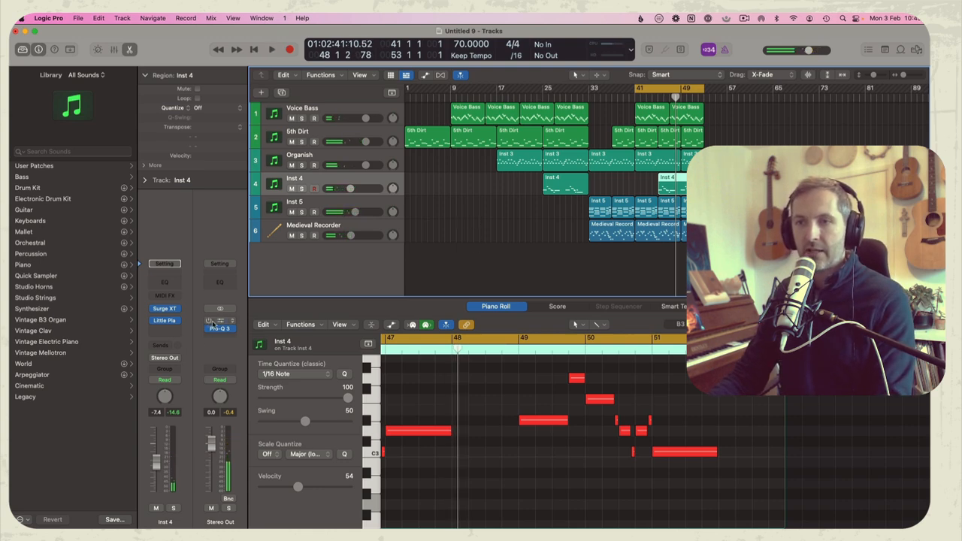
Play the cycled section and insert the Cassette plug-in in stereo after Pro-Q 3 on the stereo output.
key("space")
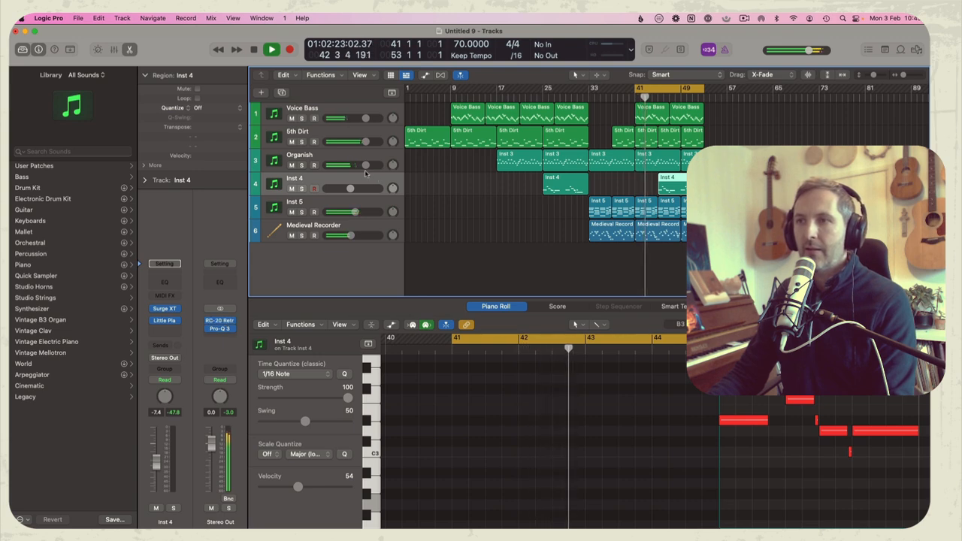
left_click(226, 329)
mouse_move(242, 392)
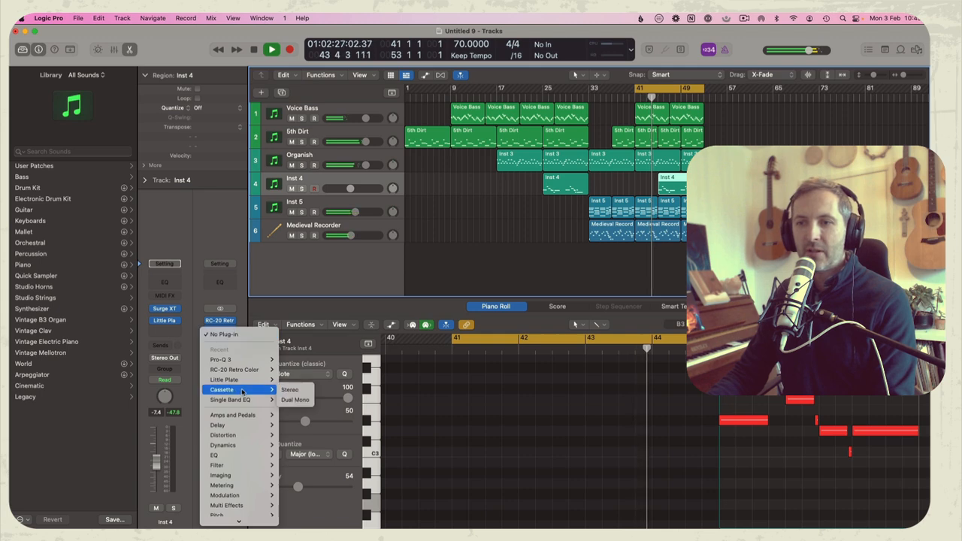
left_click(291, 390)
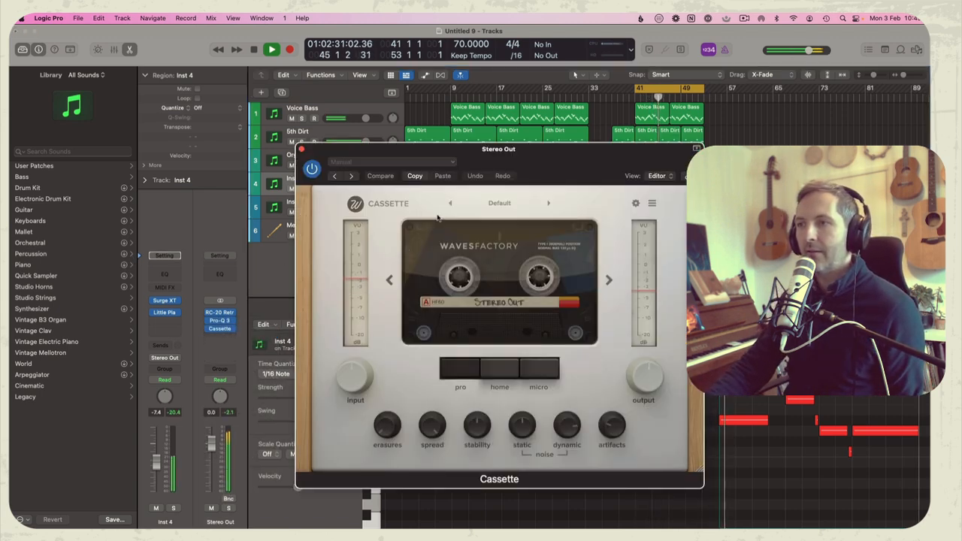
Load the Torley - Warming Nuance preset in Cassette and turn down its static and dynamic noise.
left_click(518, 204)
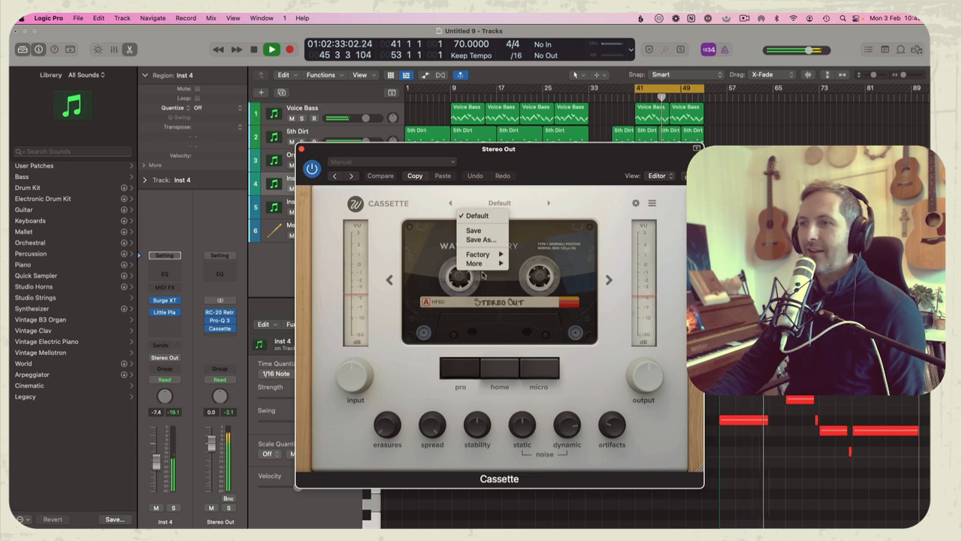
mouse_move(489, 257)
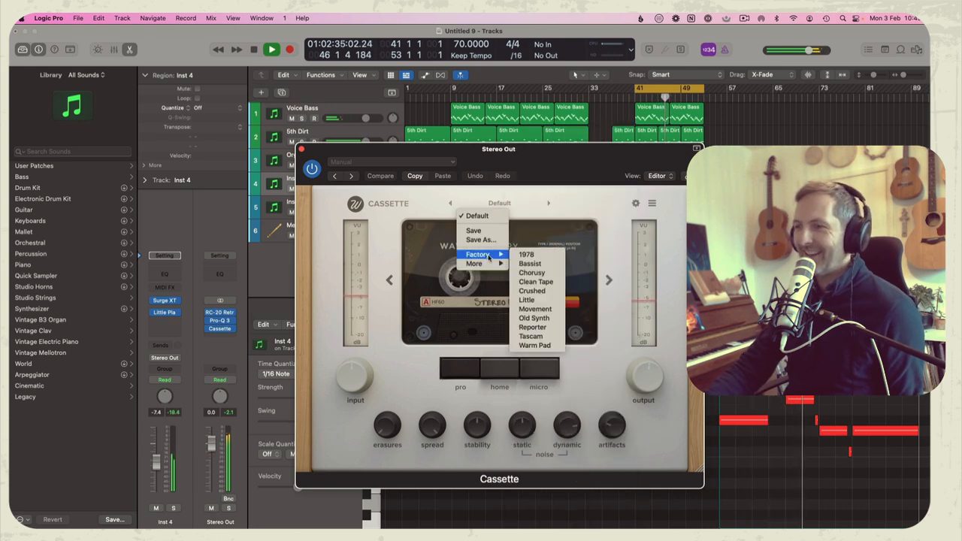
left_click(455, 203)
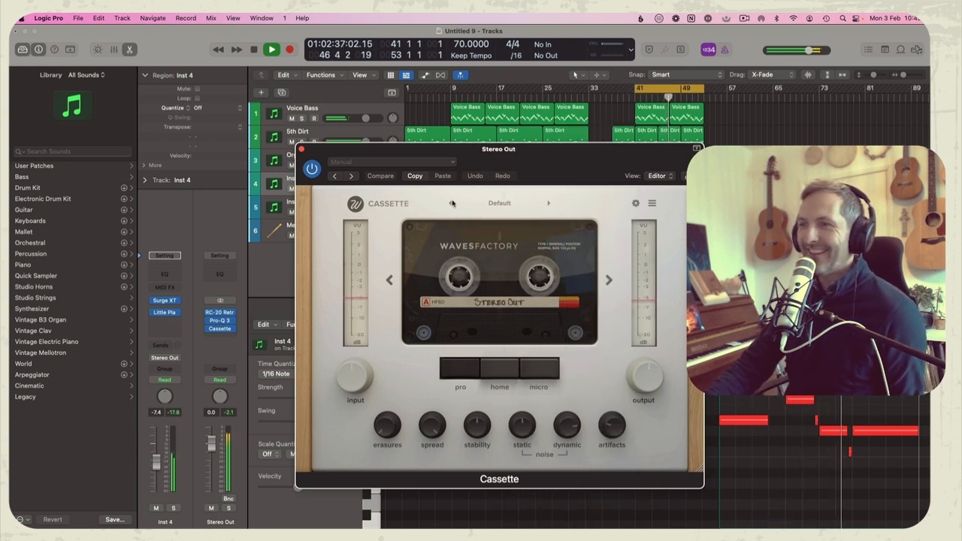
left_click(452, 203)
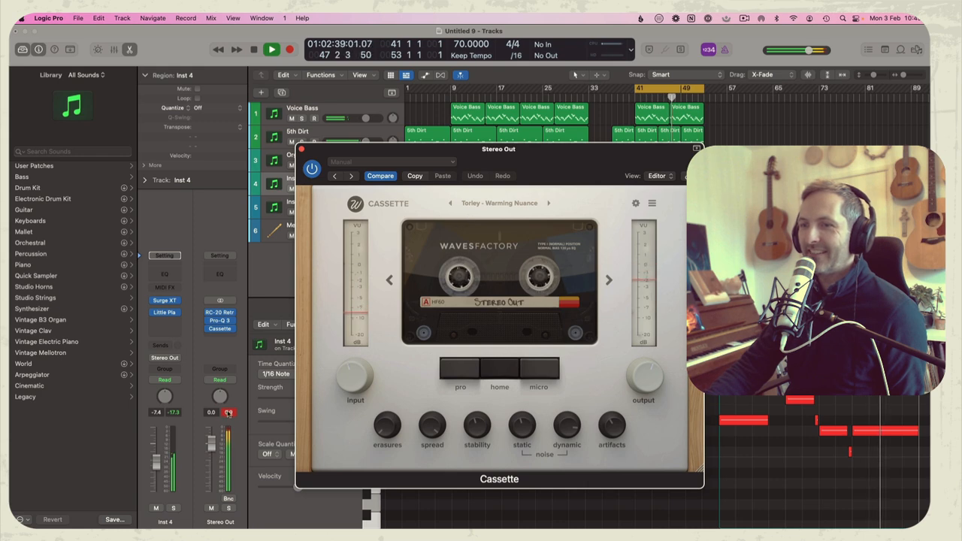
left_click_drag(525, 430, 539, 531)
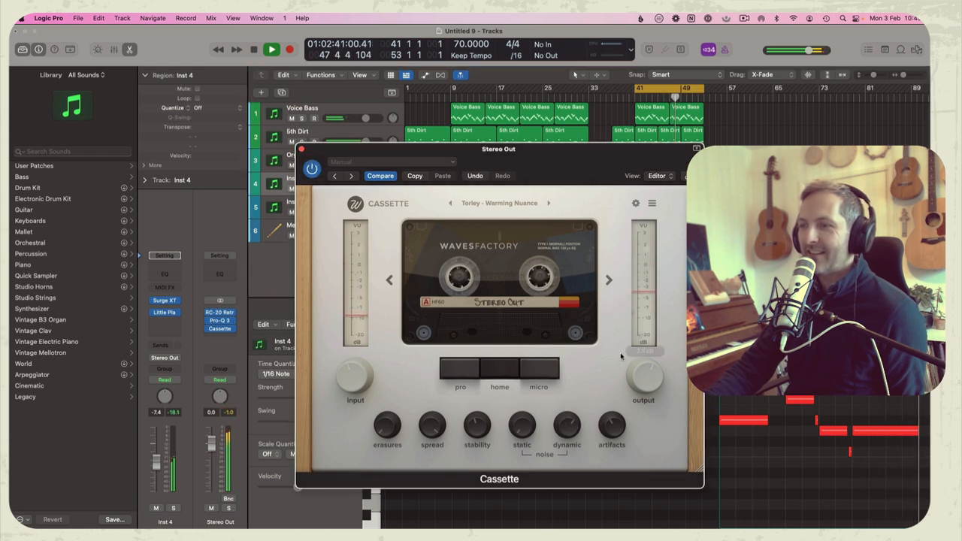
left_click_drag(568, 429, 609, 525)
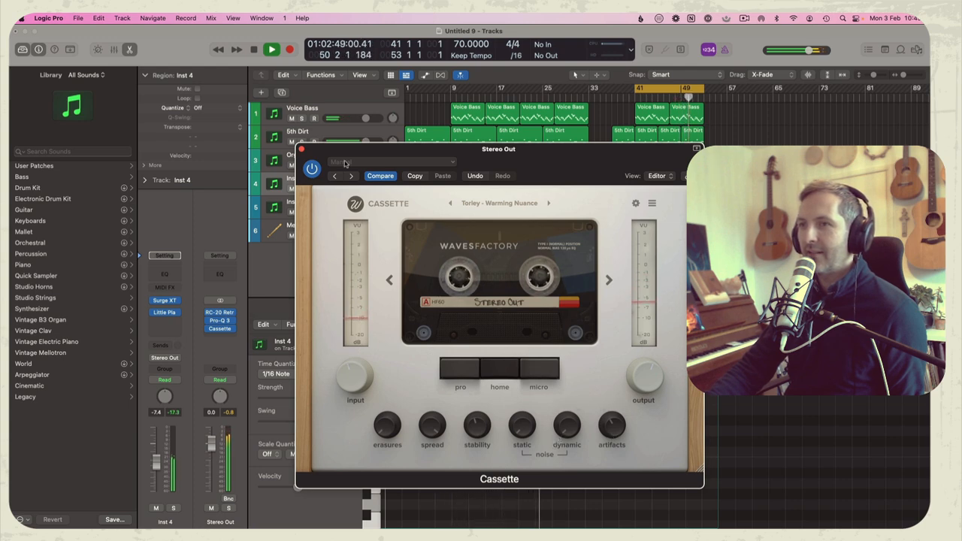
Move Cassette ahead of RC-20 and Pro-Q 3 on the stereo output, stop playback, and turn off the cycle.
left_click(302, 150)
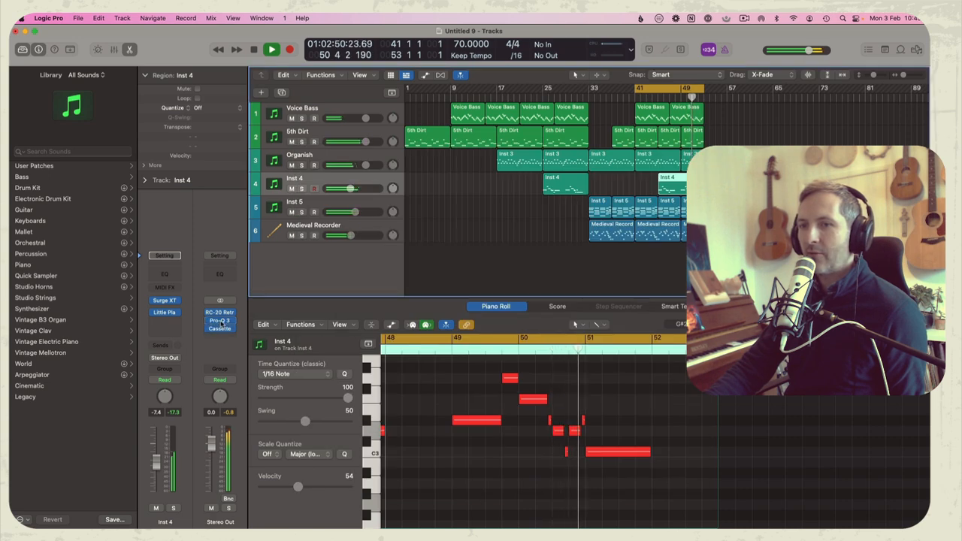
left_click_drag(232, 335, 226, 336)
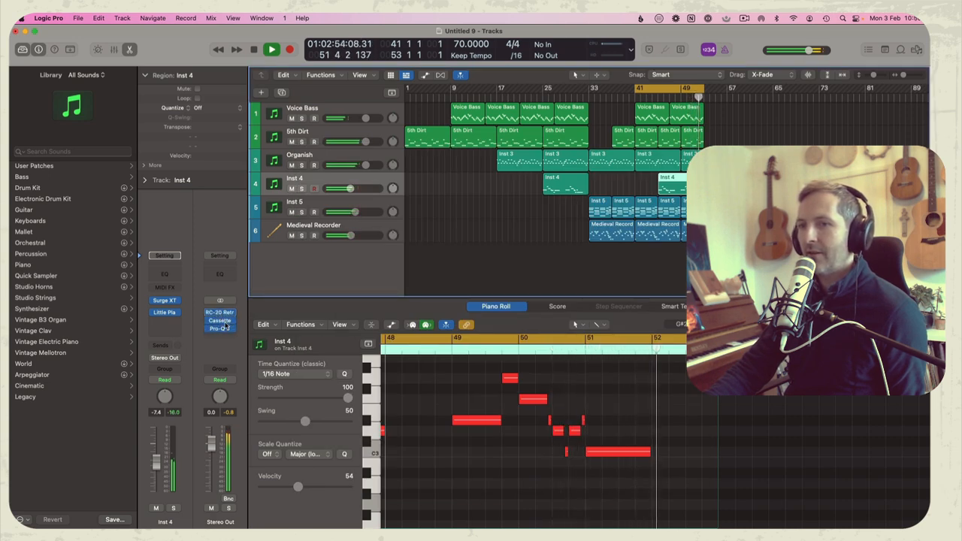
left_click_drag(226, 324, 225, 326)
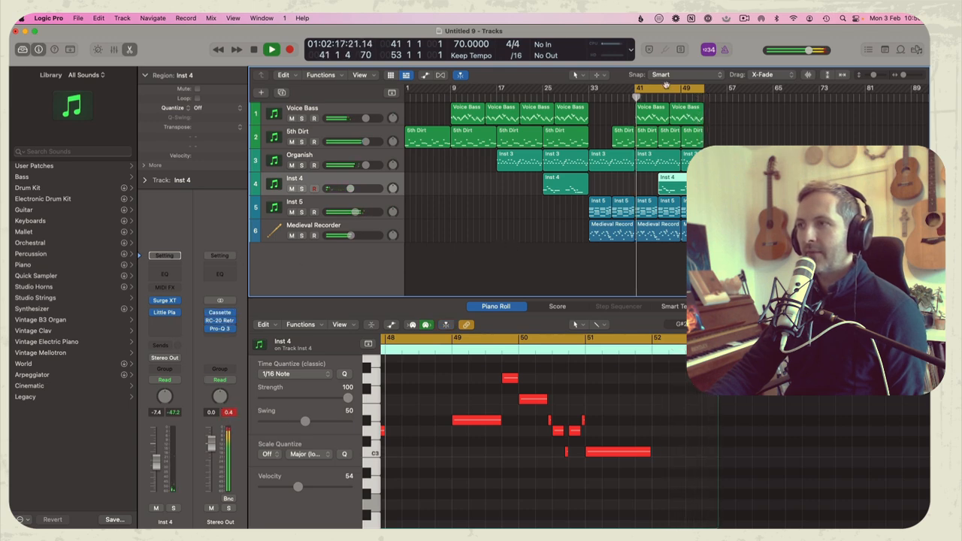
key("space")
left_click(563, 233)
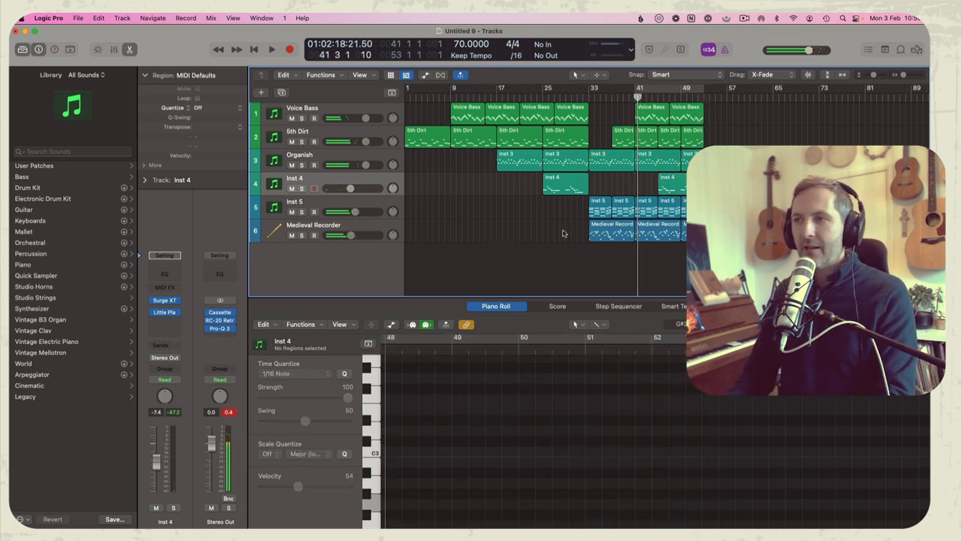
Audition the arrangement from the start, from bar 25 and from bar 41, and stop playback.
key("Return")
key("space")
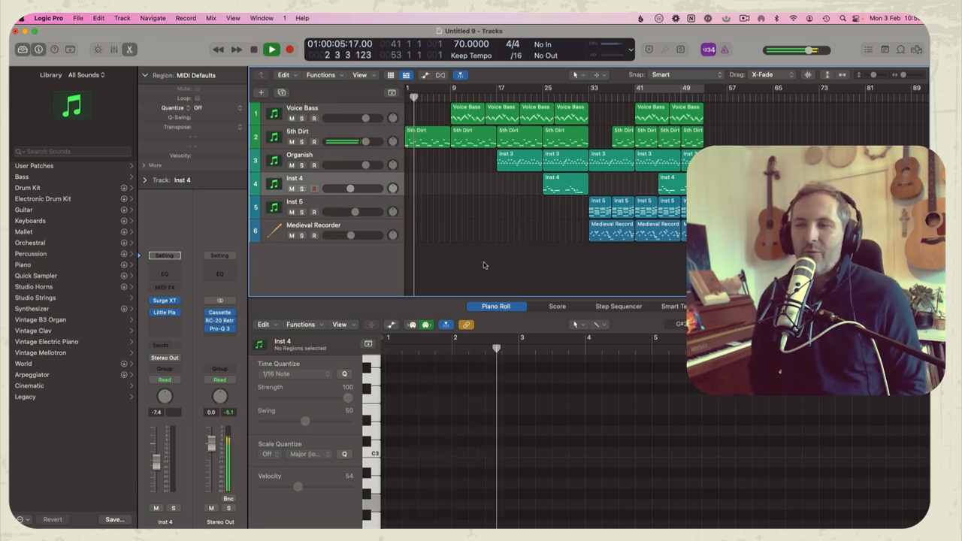
left_click(543, 95)
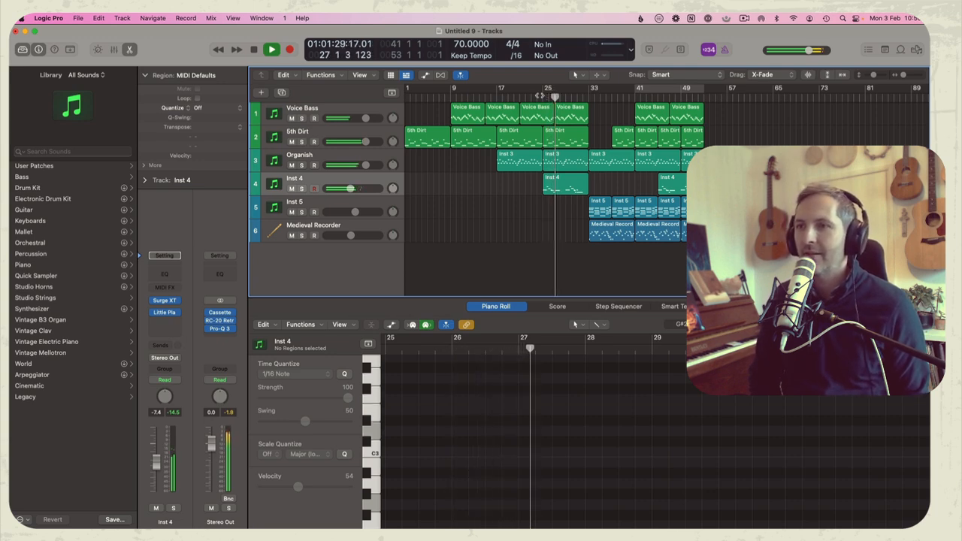
key("space")
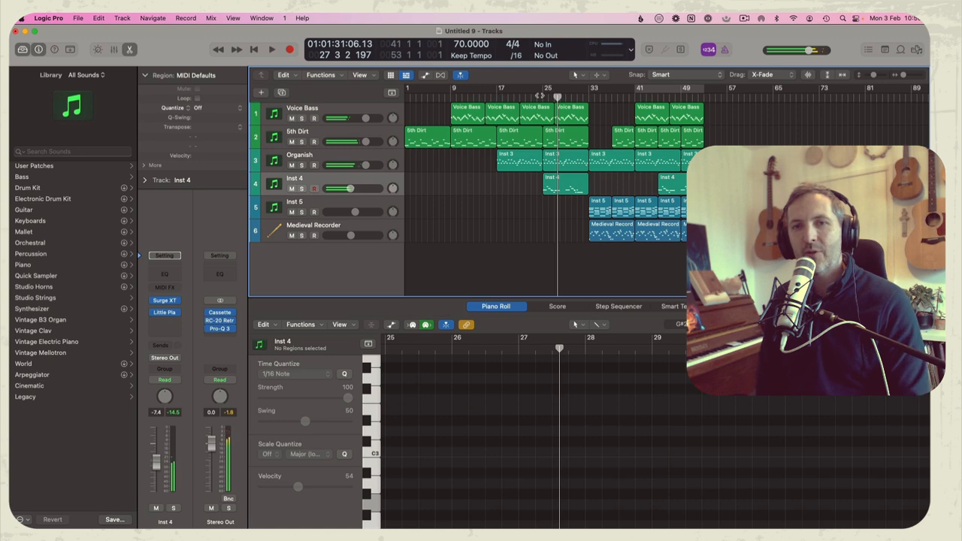
key("space")
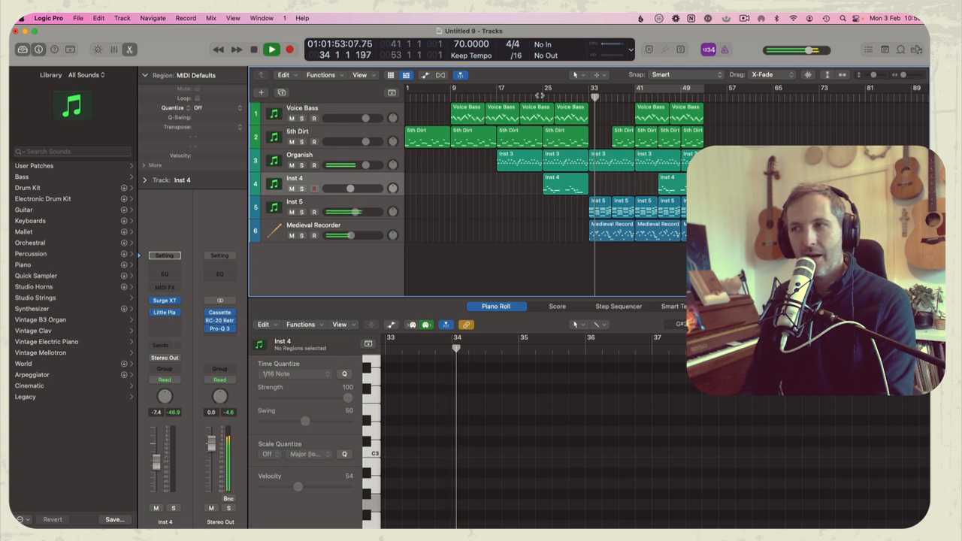
left_click(633, 97)
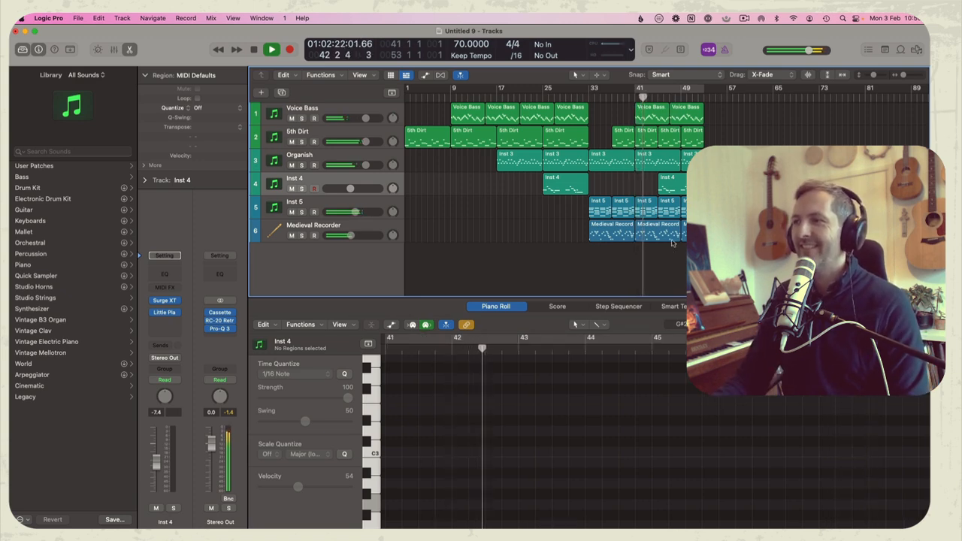
key("space")
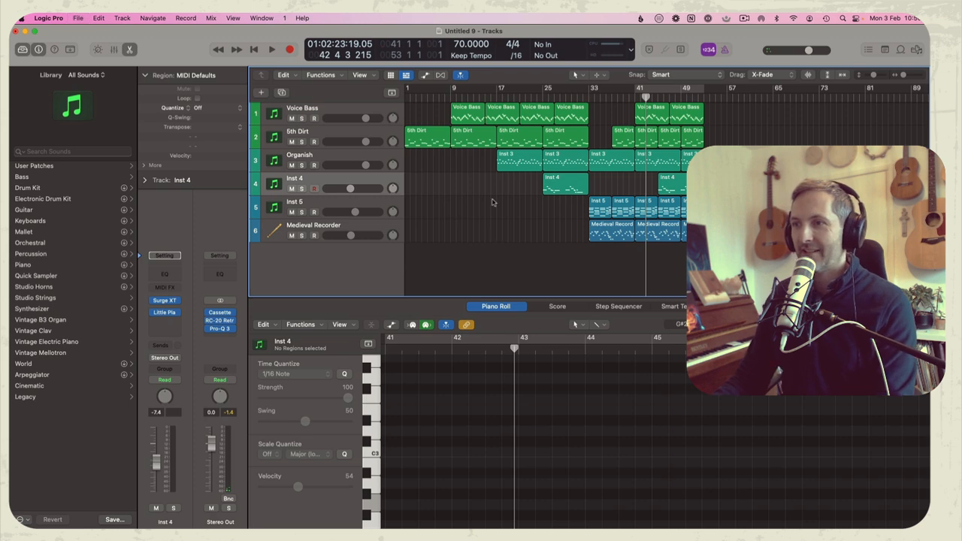
Save the project as "A plot for retribution" in the Scifi Fantasy folder.
key("super+s")
left_click(492, 87)
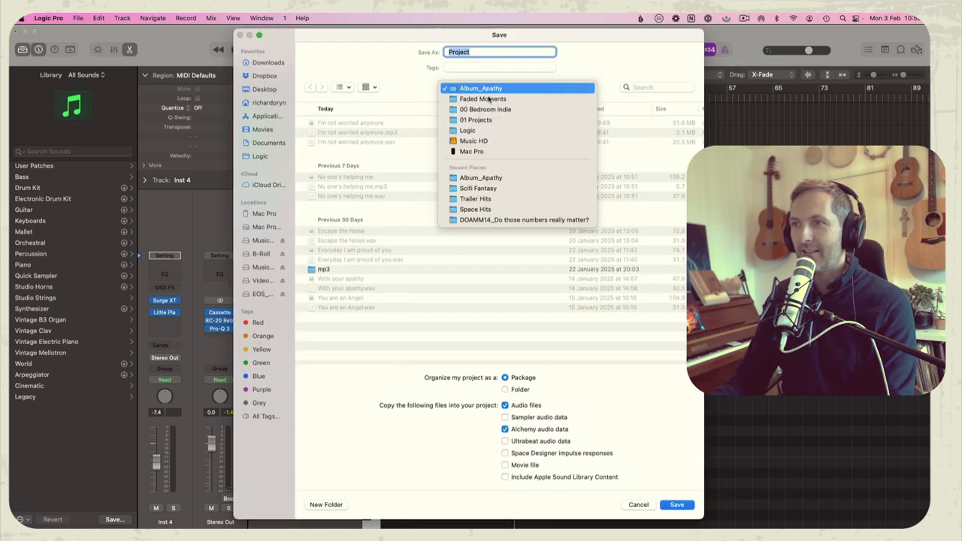
left_click(490, 188)
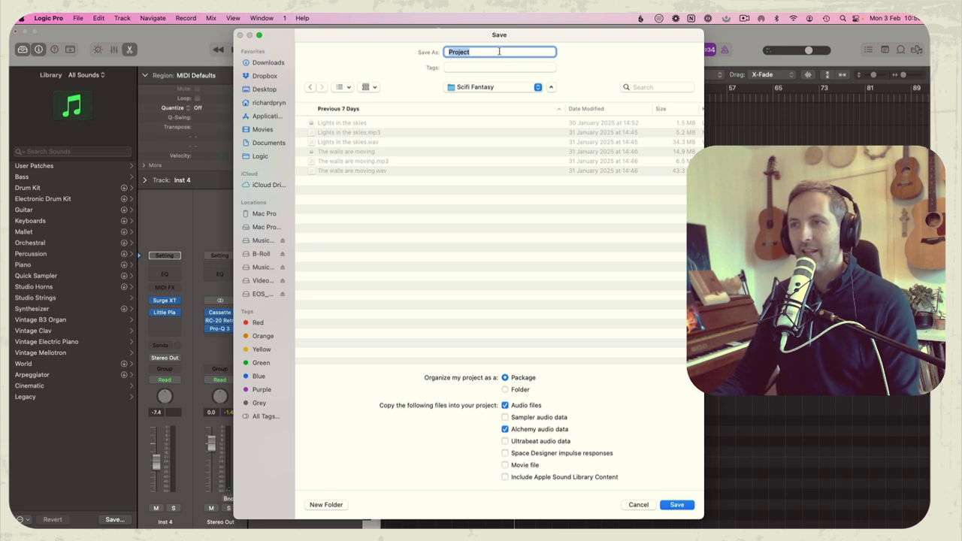
type("The")
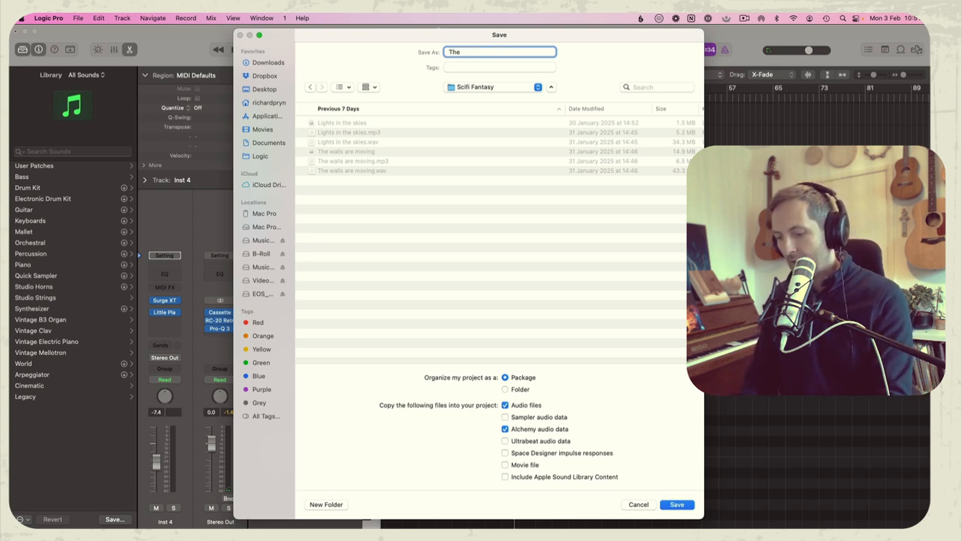
type(" BarBard's")
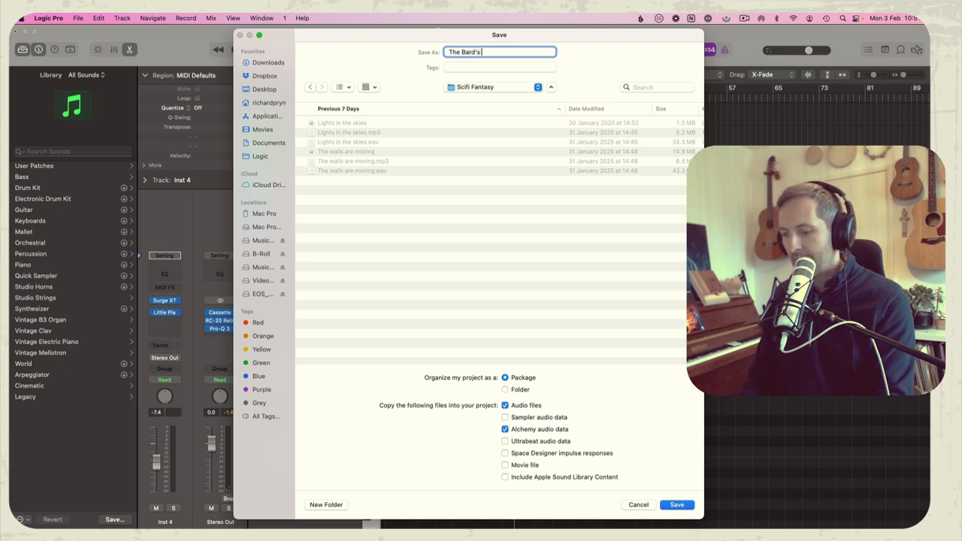
type(" plot")
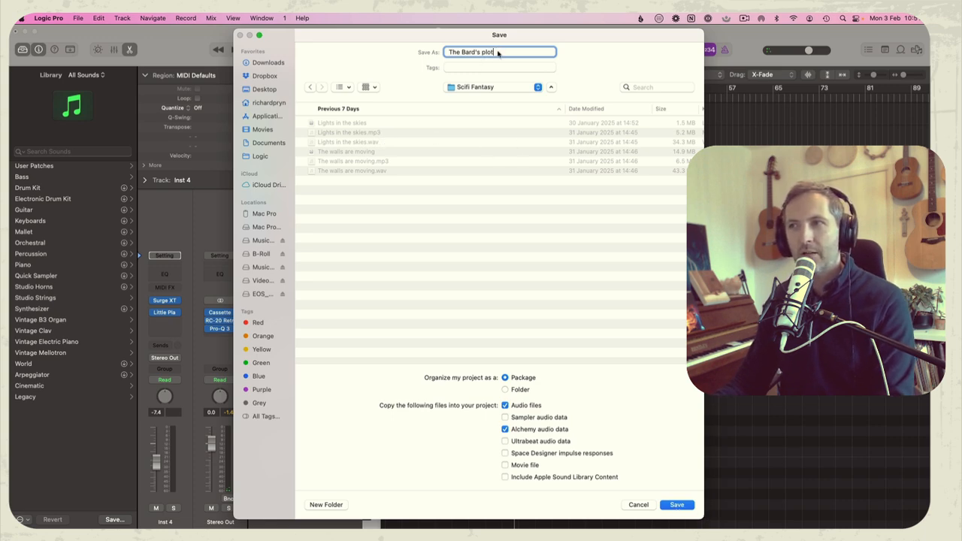
type("A")
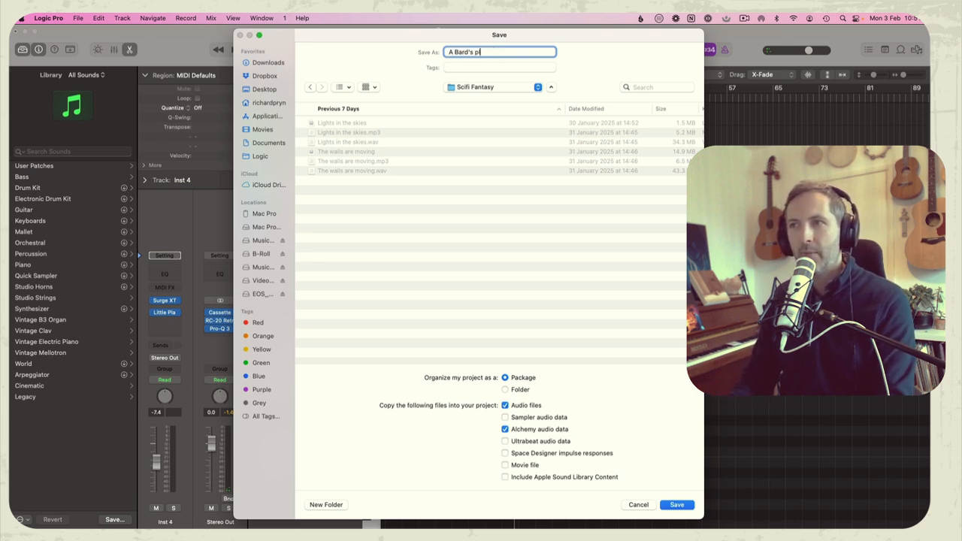
type("t for retribution")
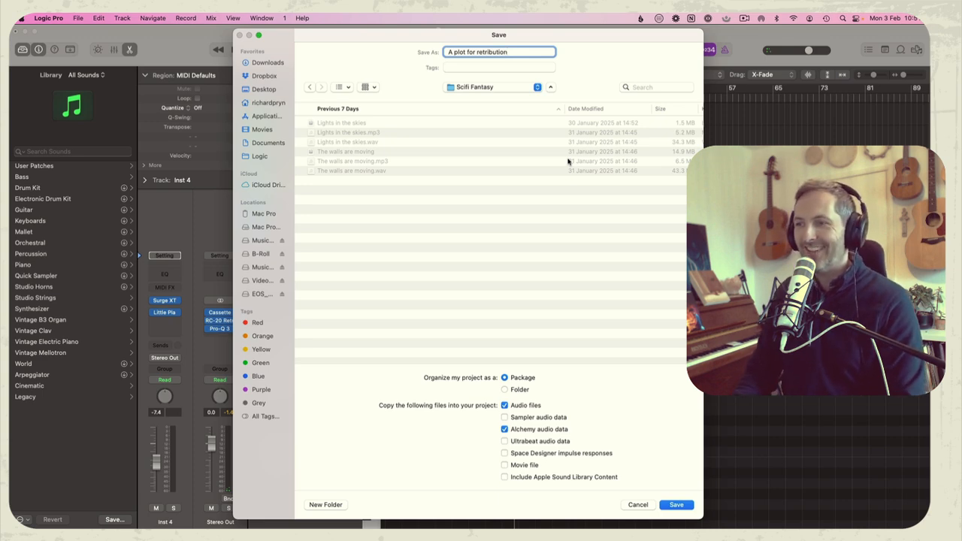
key("Return")
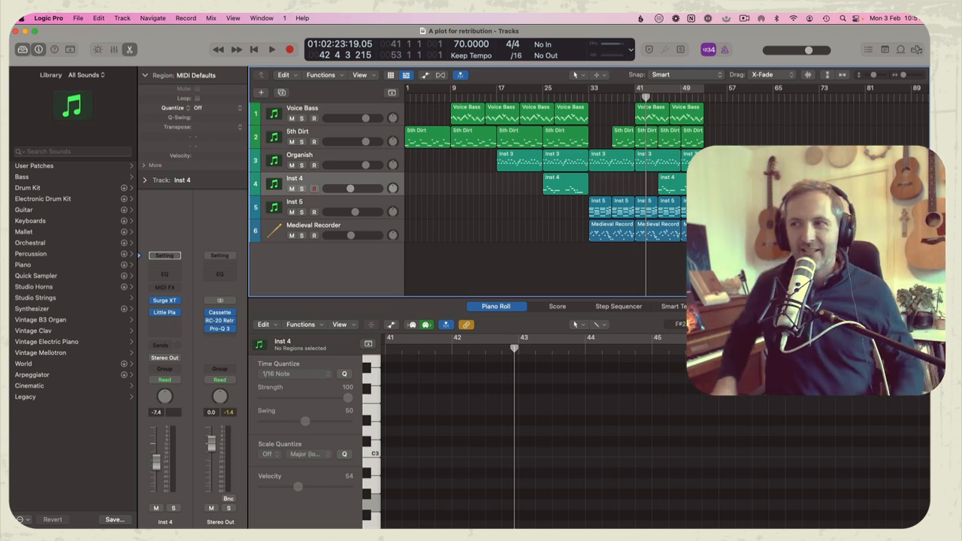
Resume playback and duplicate the Inst 5 track together with its Surge XT instrument.
key("space")
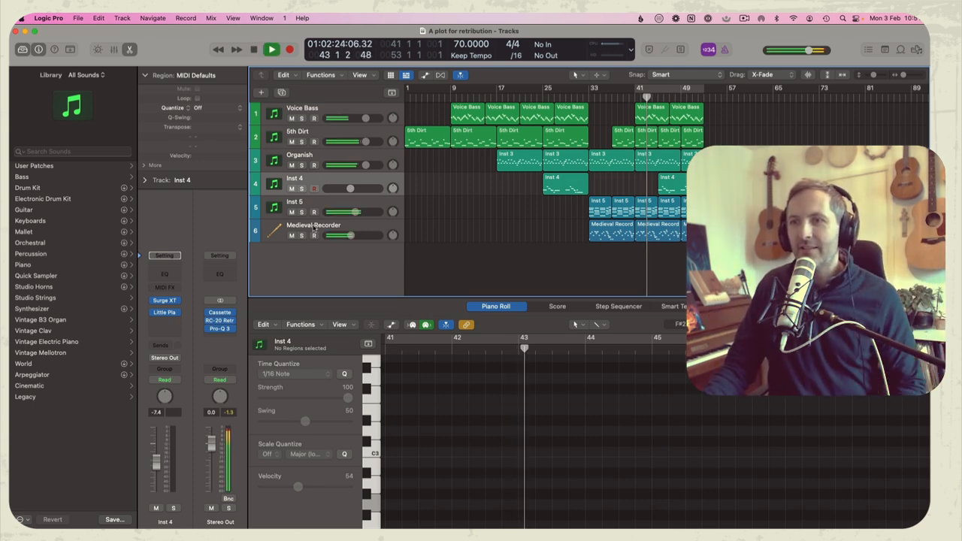
left_click(312, 221)
left_click(315, 200)
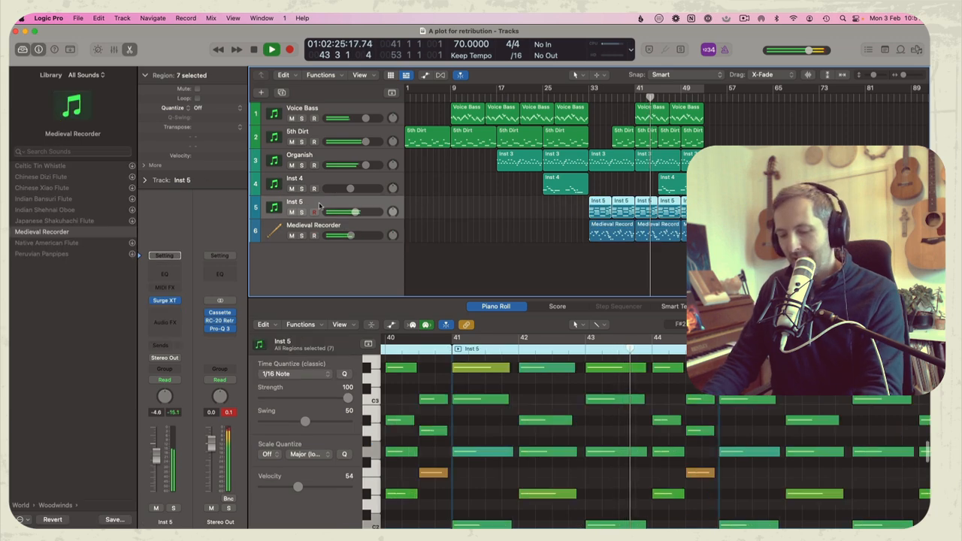
double_click(297, 256)
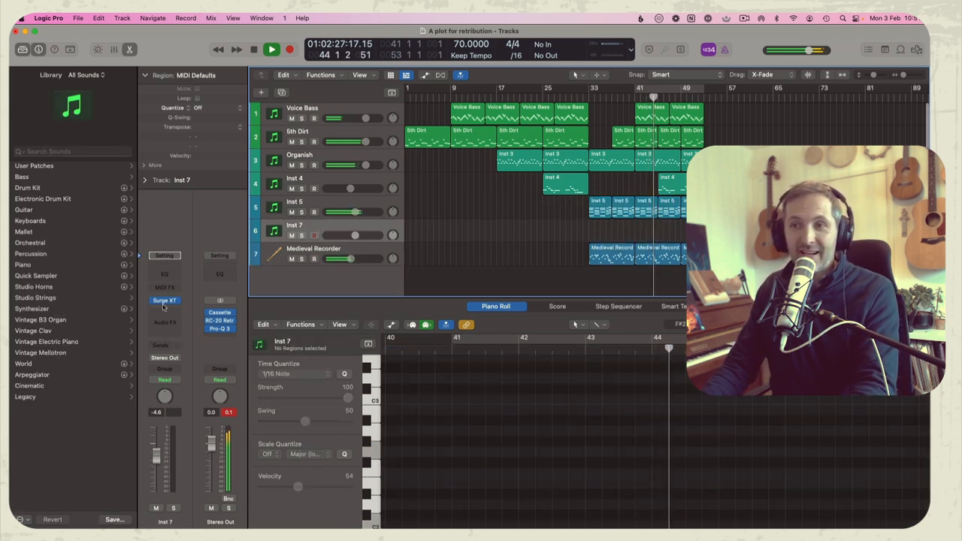
Load the factory Clarinet patch from Winds in Surge XT on the Inst 7 track and stop playback.
left_click(167, 301)
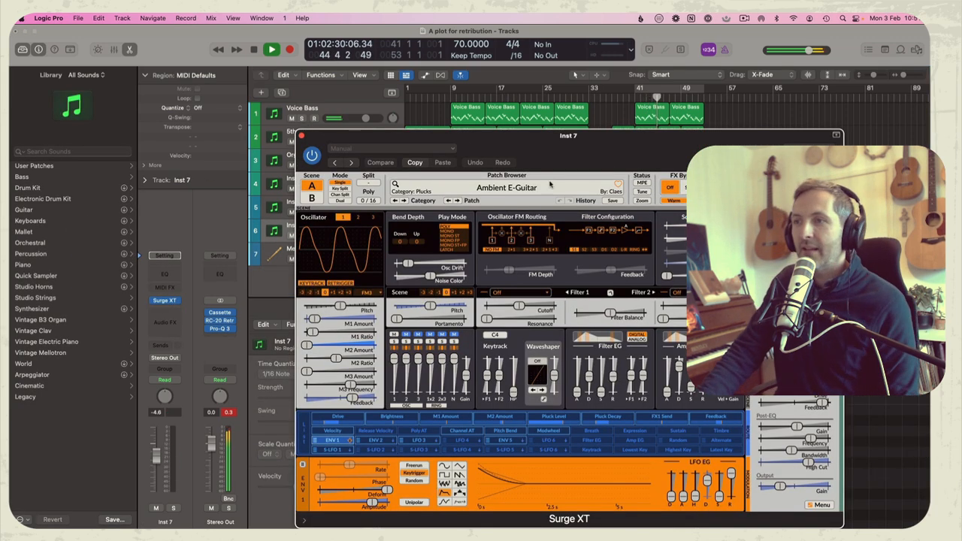
left_click(536, 183)
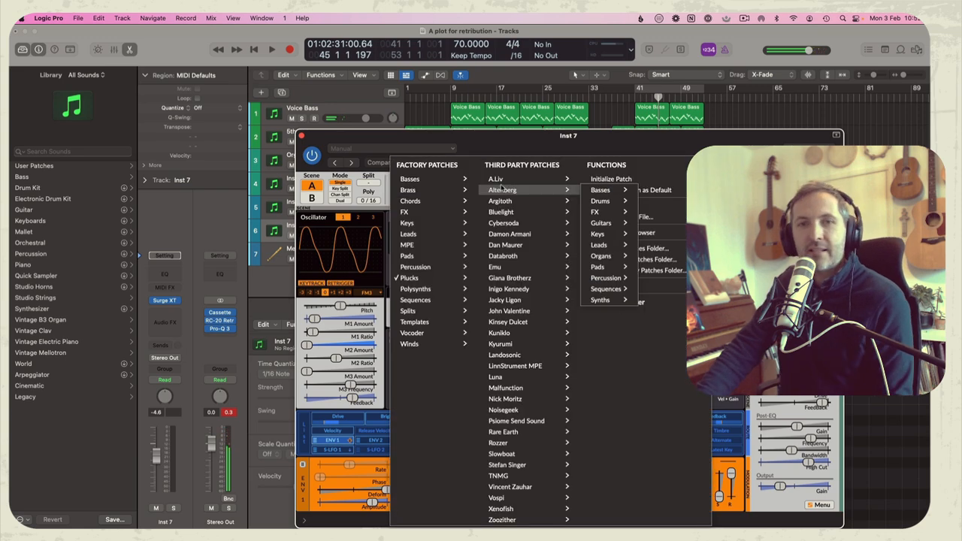
mouse_move(426, 286)
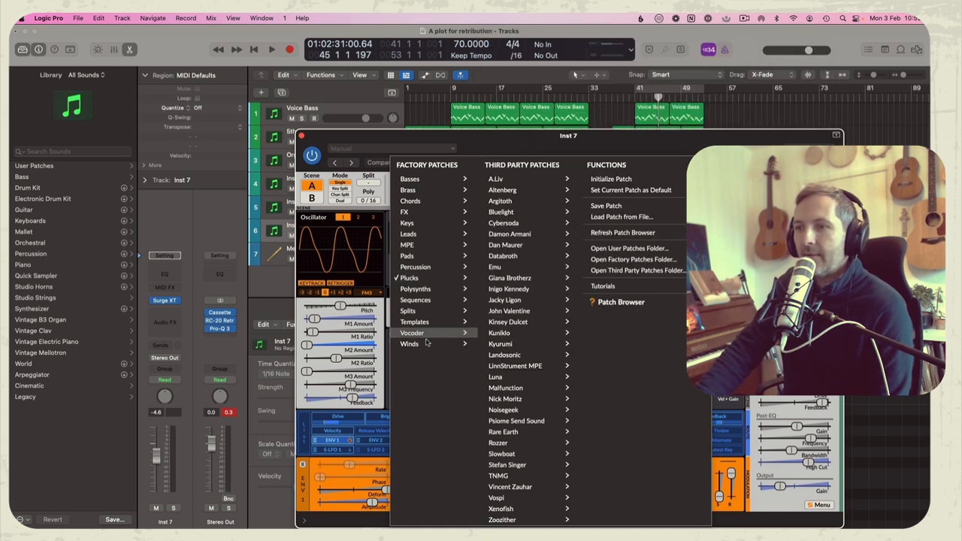
mouse_move(432, 344)
left_click(516, 267)
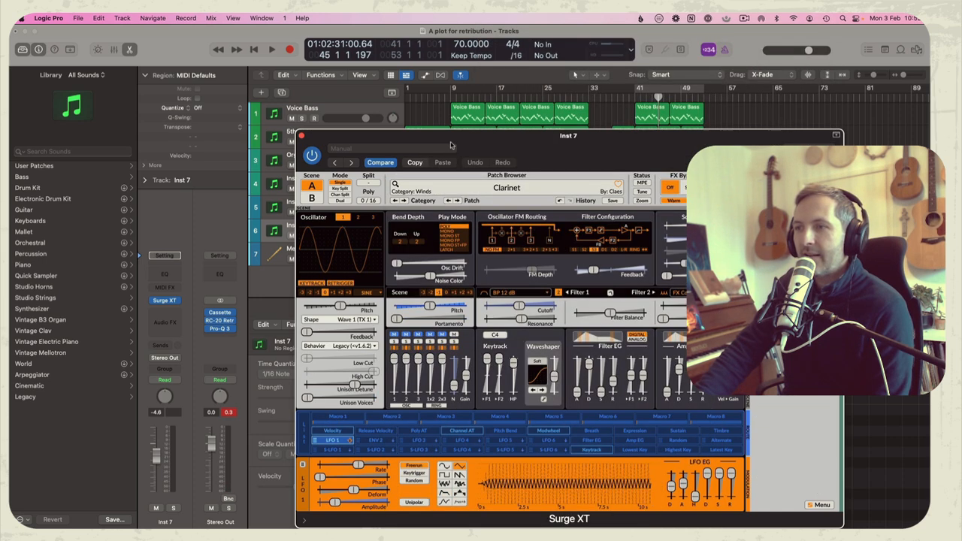
Close Surge XT, move the Medieval Recorder regions onto the Inst 7 track, and play the result.
left_click(302, 136)
left_click_drag(713, 263, 610, 225)
key("space")
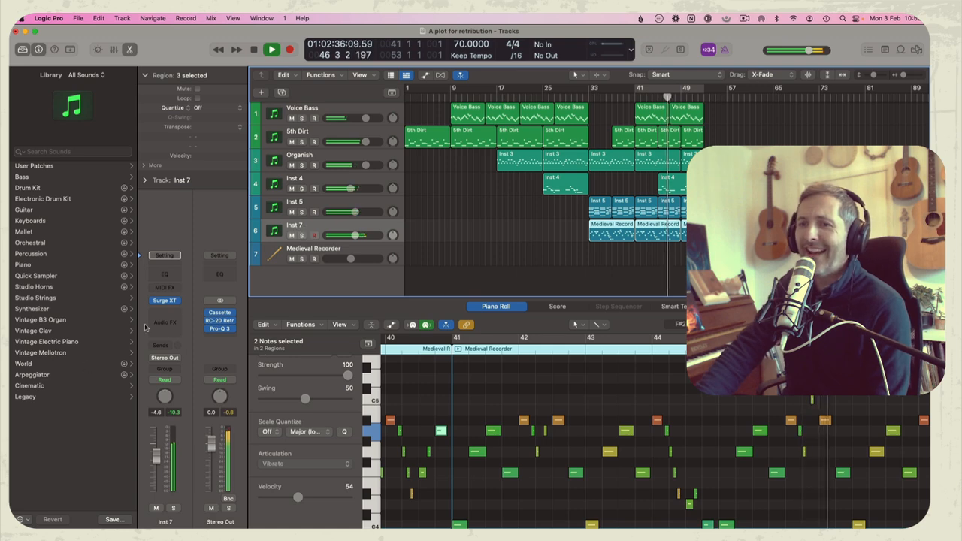
Lower the first oscillator's pitch in Inst 7's Clarinet patch during playback, and stop playback.
left_click(166, 300)
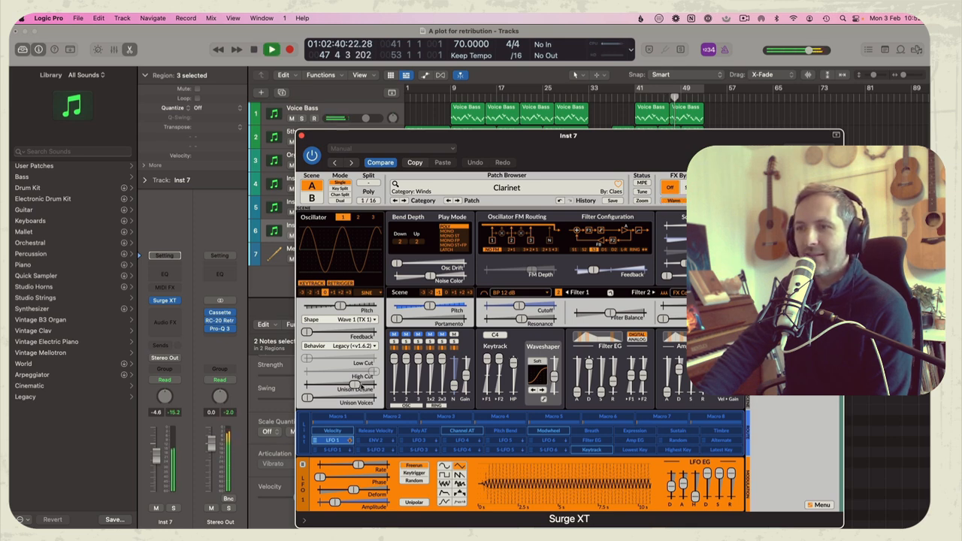
left_click(340, 306)
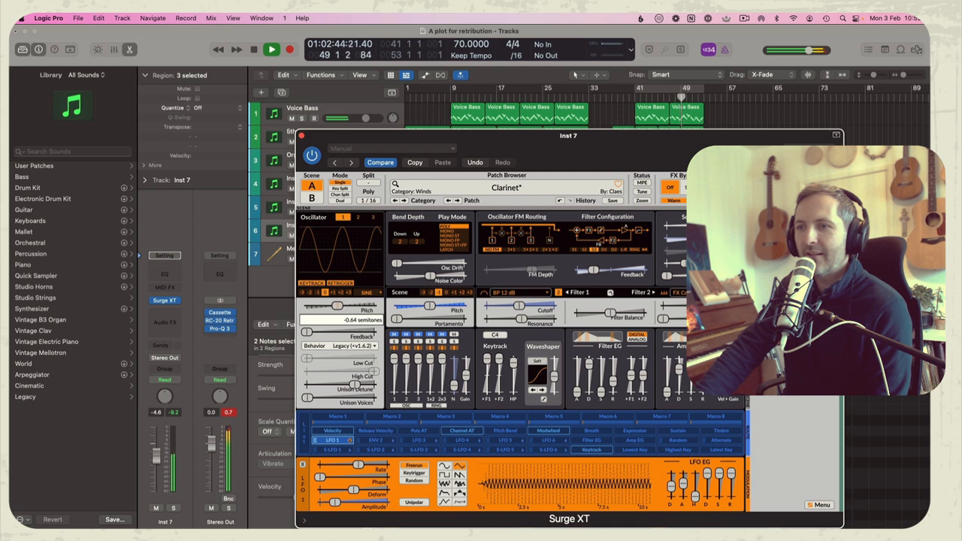
left_click_drag(329, 306, 334, 306)
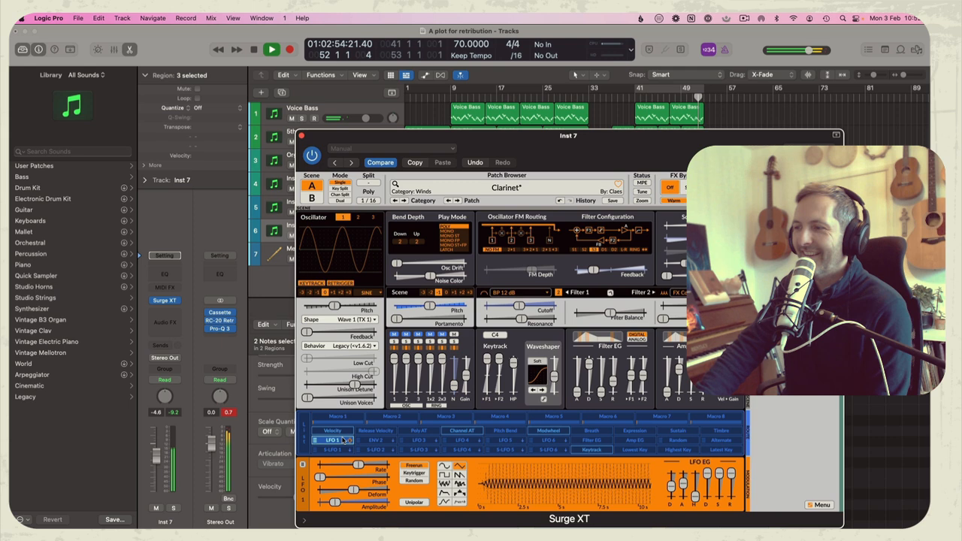
key("space")
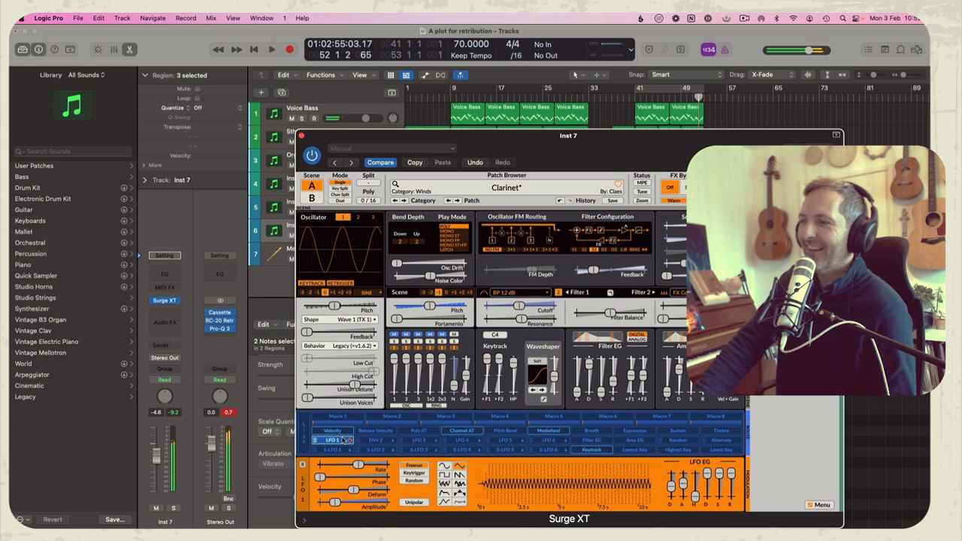
Load the factory VHS Soundtrack patch from Plucks on Inst 7, close Surge XT, and play from bar 33.
left_click(495, 188)
mouse_move(427, 312)
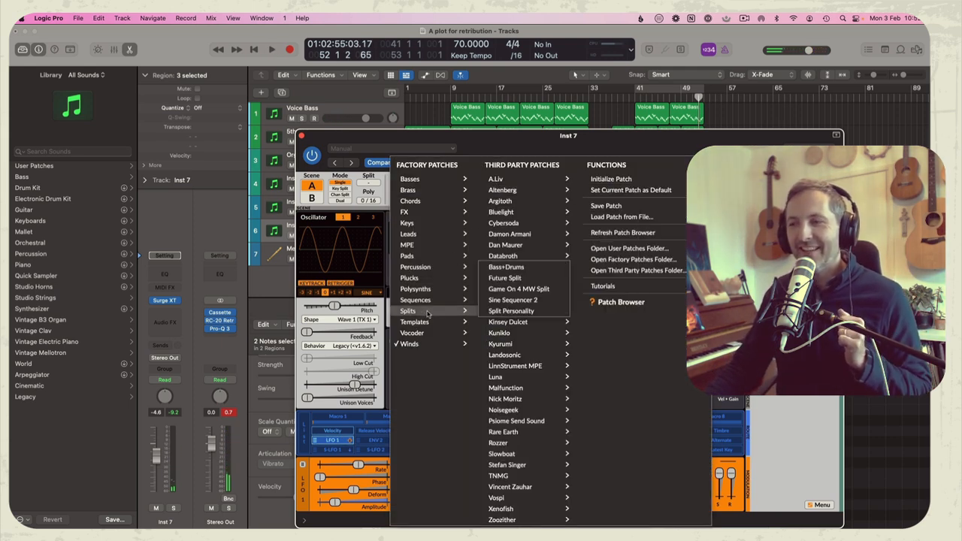
mouse_move(428, 333)
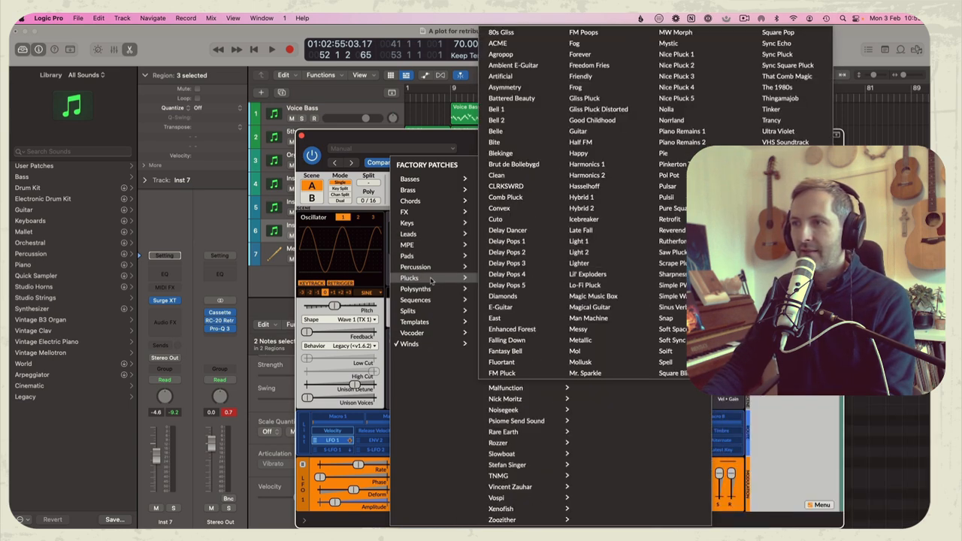
left_click(784, 142)
key("space")
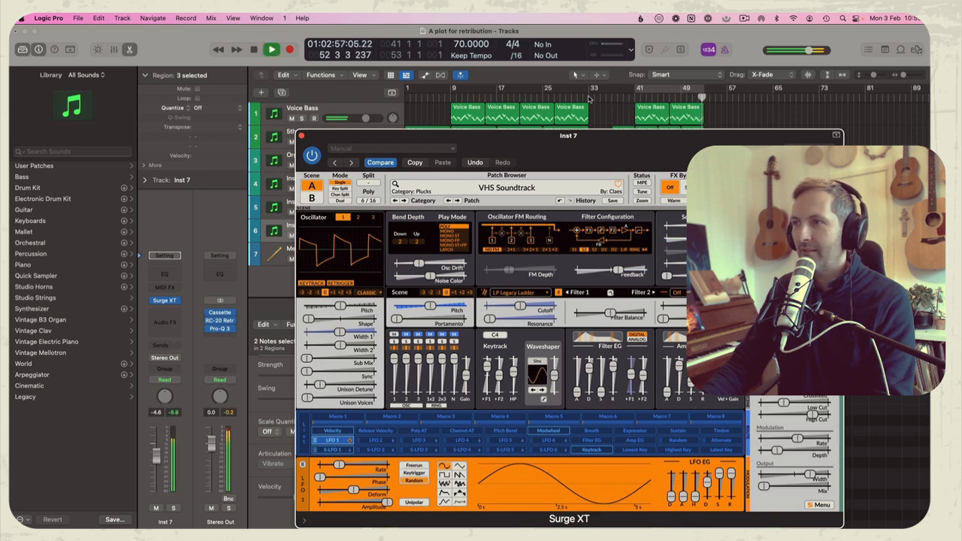
left_click(301, 136)
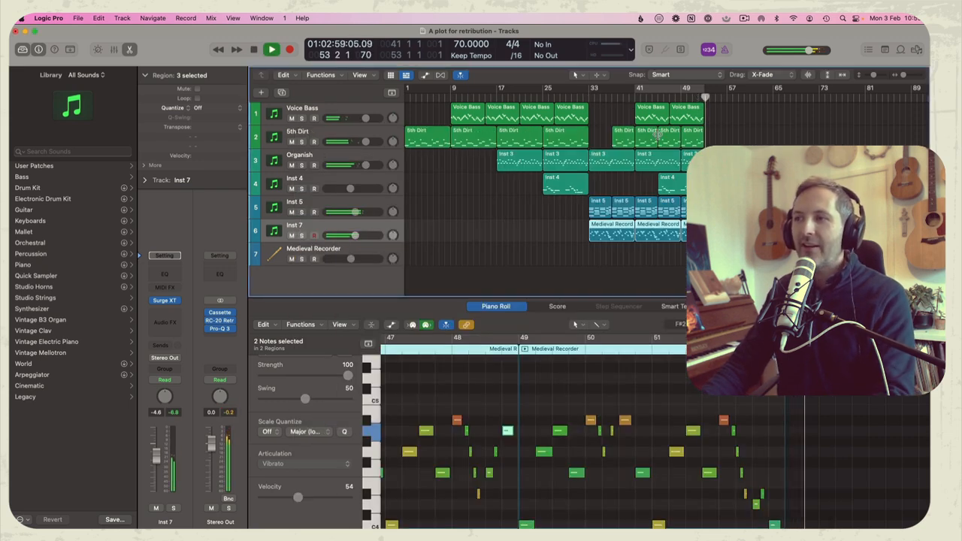
key("space")
key("space")
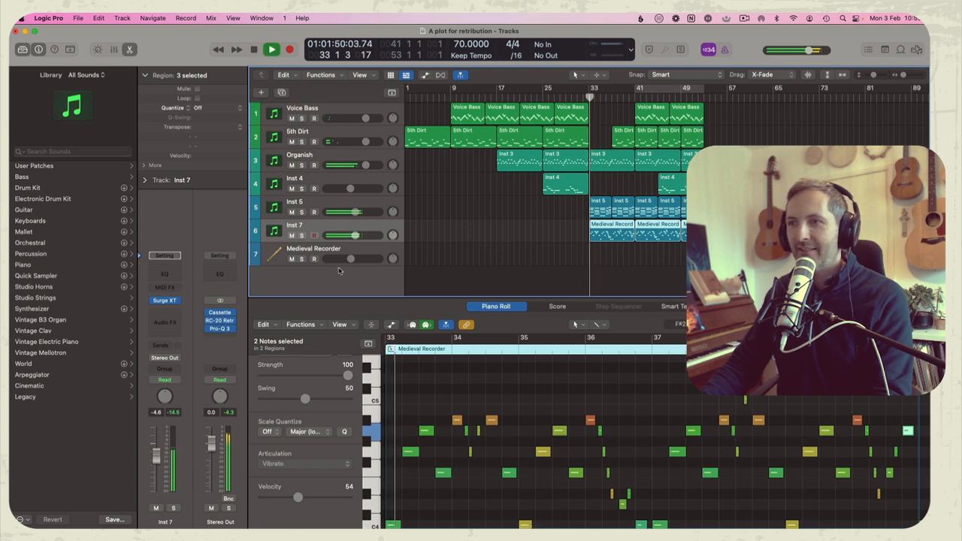
During playback, cut about 1.8 kHz in the Stereo Out's Pro-Q 3 and lower Inst 7's volume to -8.6 dB.
left_click_drag(355, 235, 351, 236)
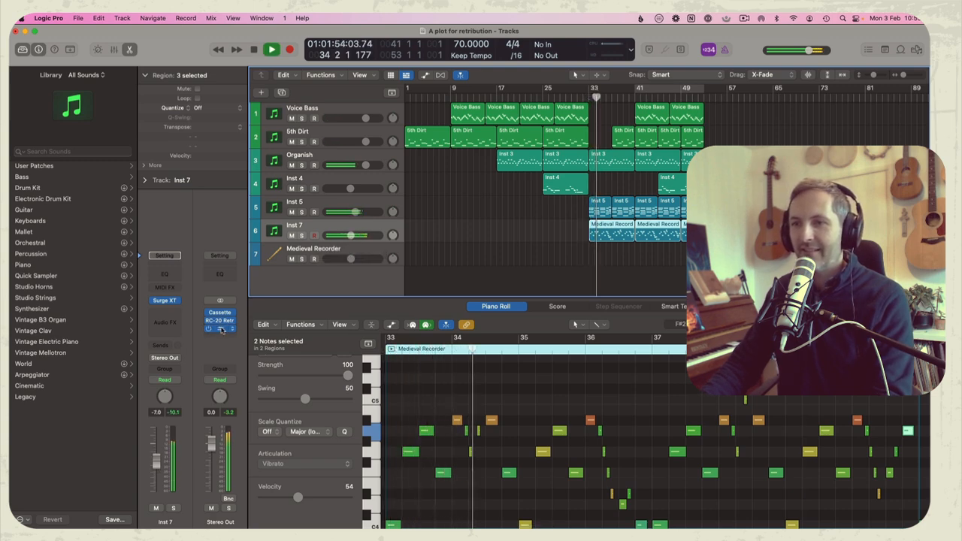
left_click(220, 328)
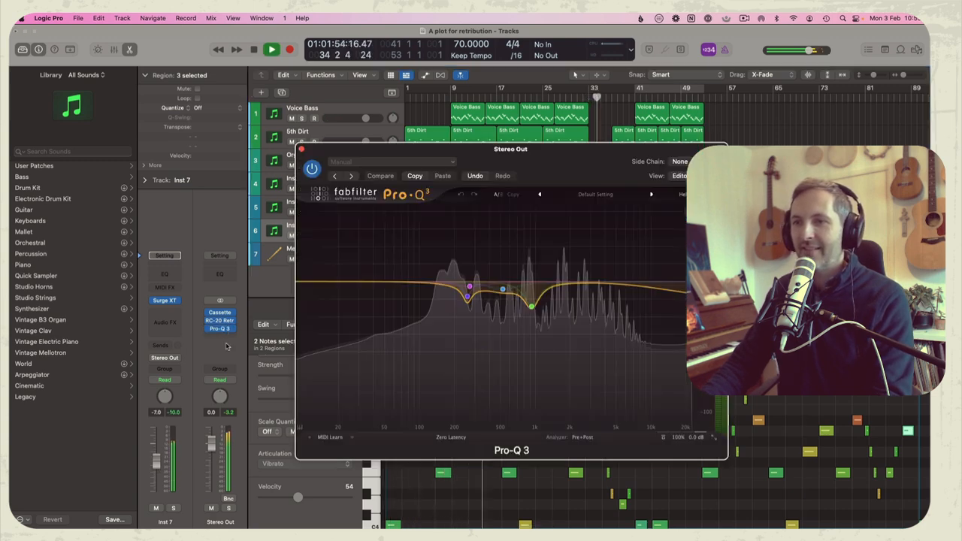
left_click(574, 347)
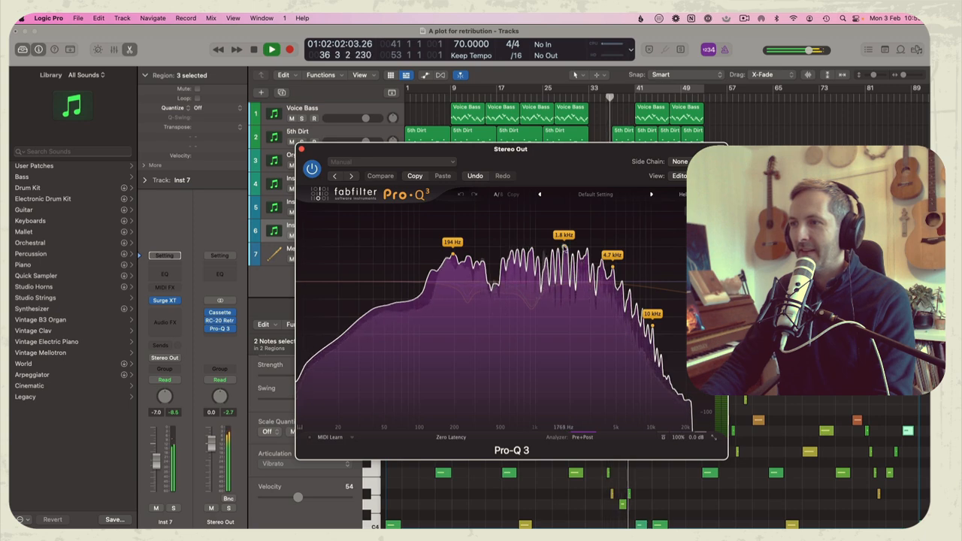
left_click_drag(565, 247, 565, 263)
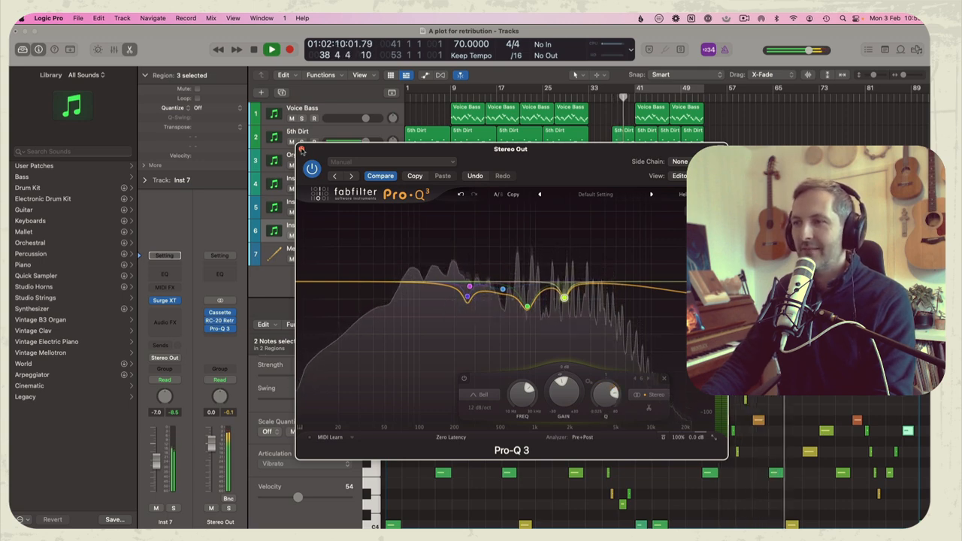
left_click(301, 149)
left_click_drag(352, 235, 348, 236)
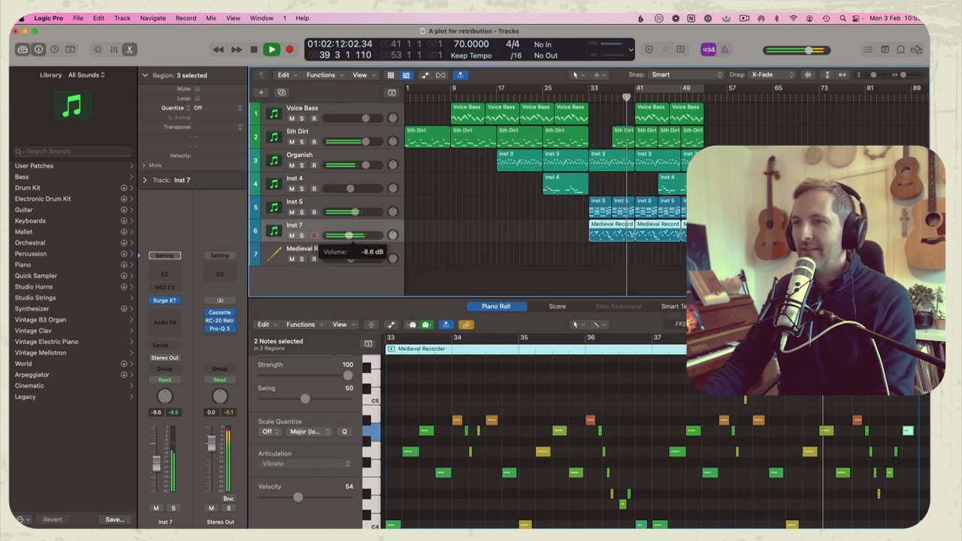
Transpose all notes in Inst 7's second Medieval Recorder region, starting at bar 41, down an octave.
left_click(565, 236)
left_click(593, 234)
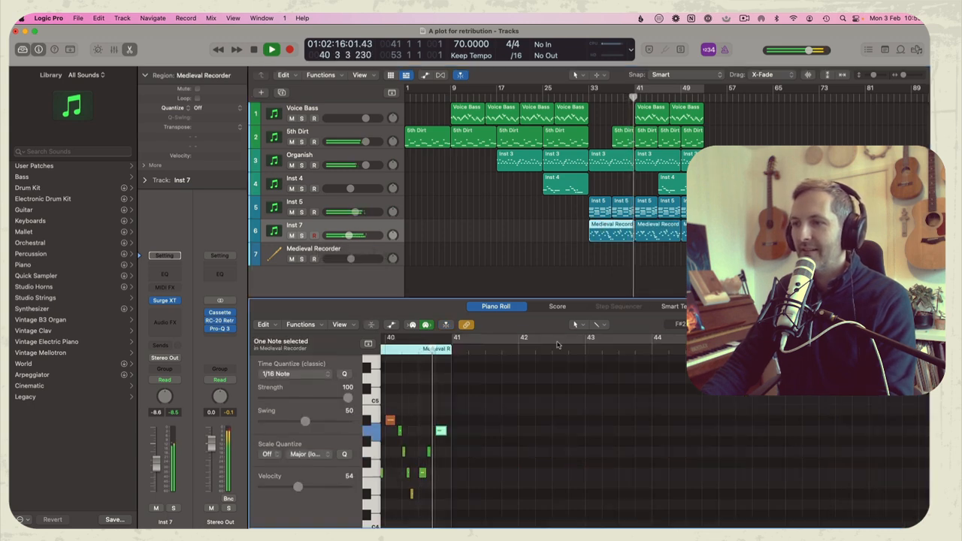
left_click(437, 410)
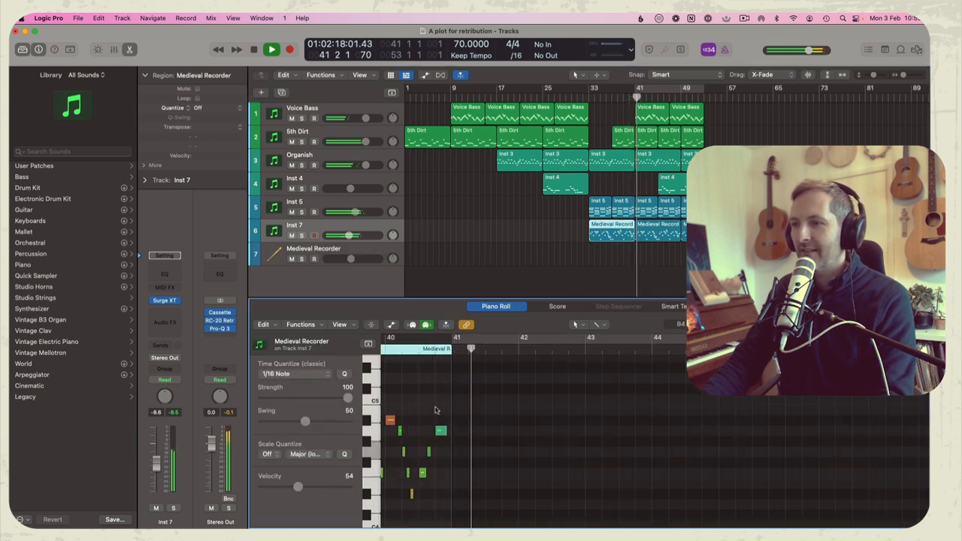
left_click(655, 232)
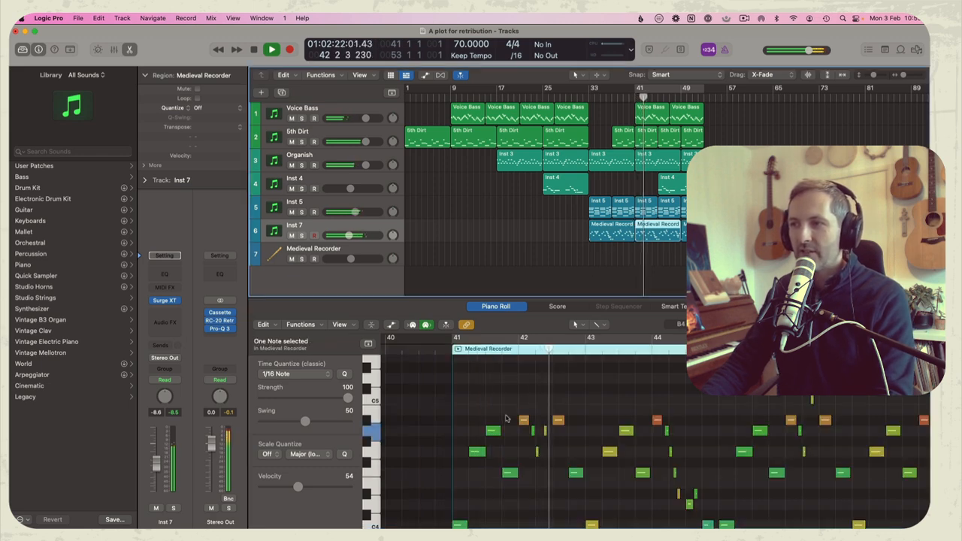
key("super+a")
key("alt+shift+Down")
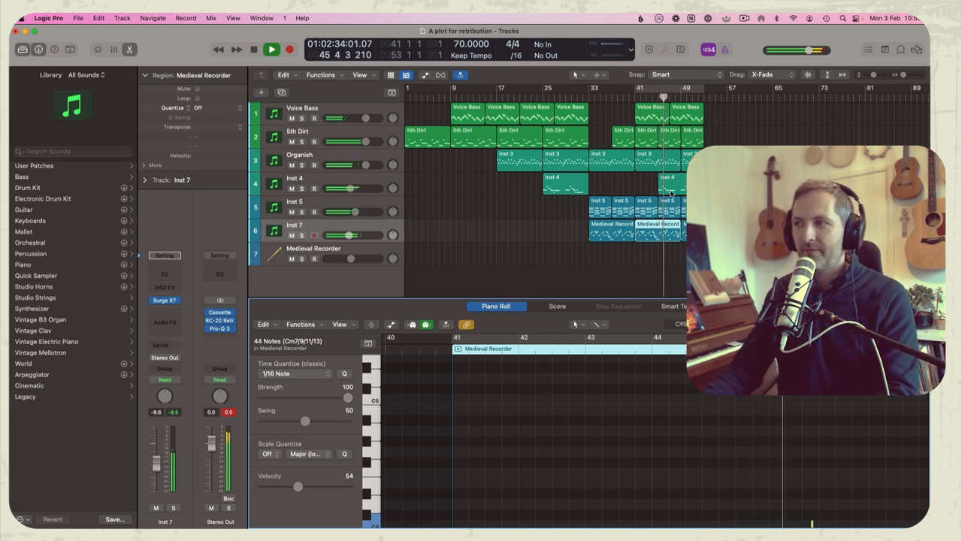
Transpose all notes in Inst 4's second region, starting at bar 45, up an octave and deselect the region.
left_click(637, 408)
key("super+a")
key("shift+alt+Up")
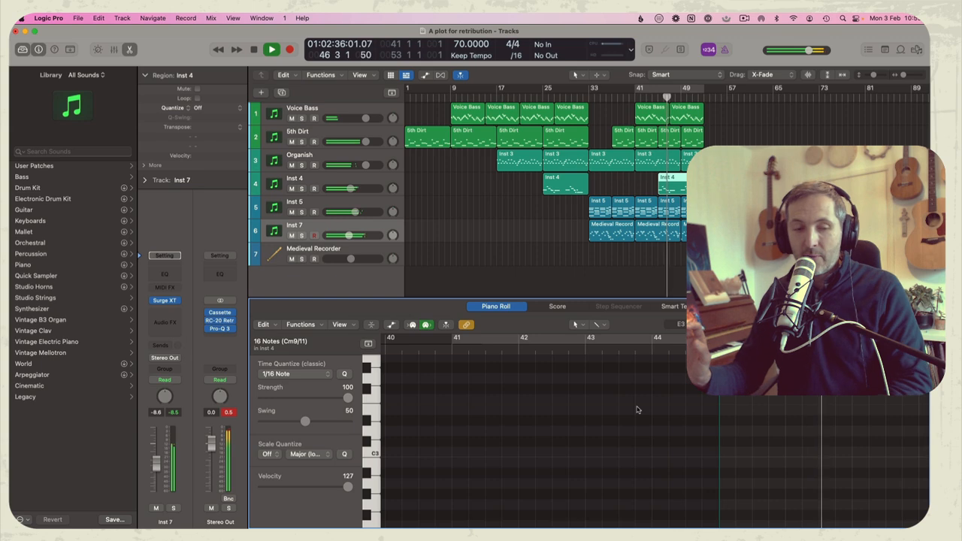
left_click(655, 259)
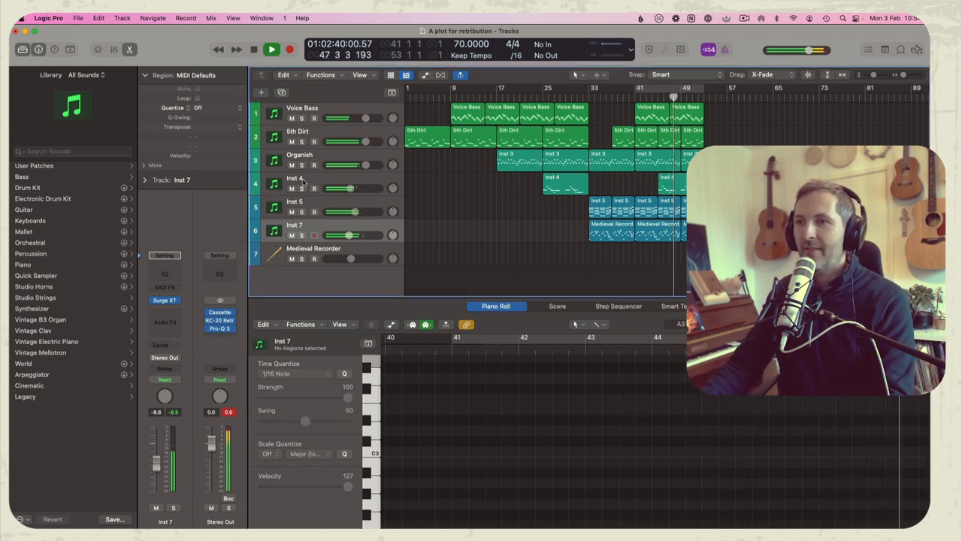
Transpose all notes in Inst 7's last Medieval Recorder region, starting at bar 49, down an octave and deselect it.
left_click(609, 234)
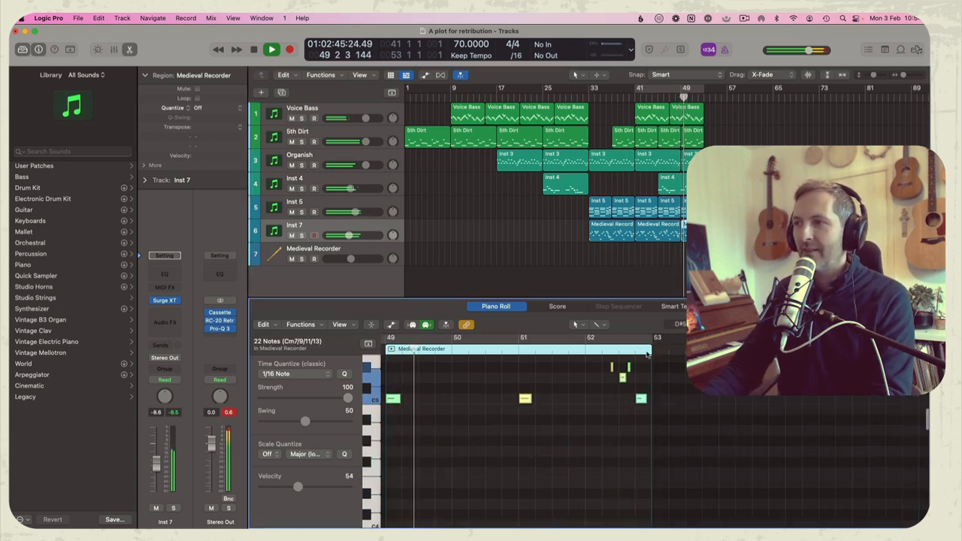
scroll(624, 361, "up", 5)
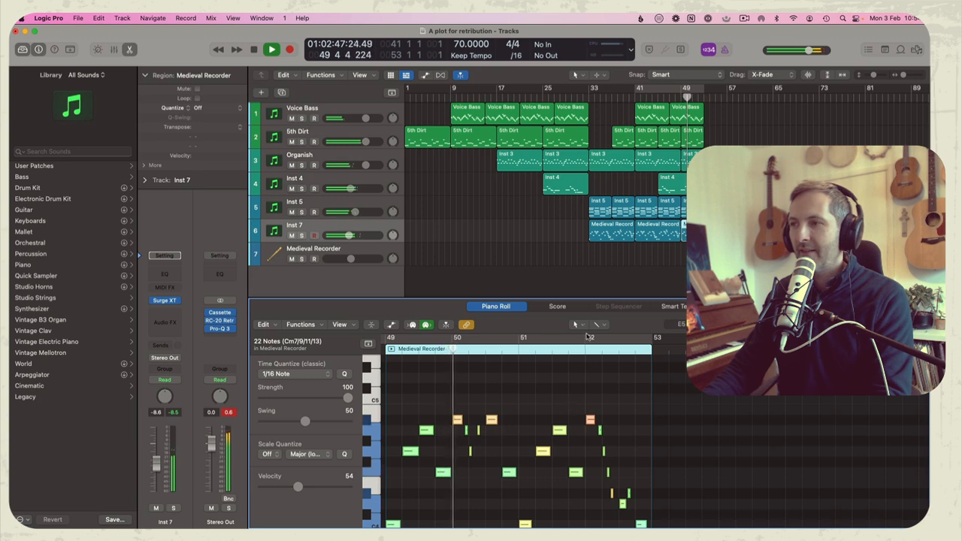
left_click(651, 275)
Stop playback and delete the empty Medieval Recorder track.
scroll(669, 194, "down", 1)
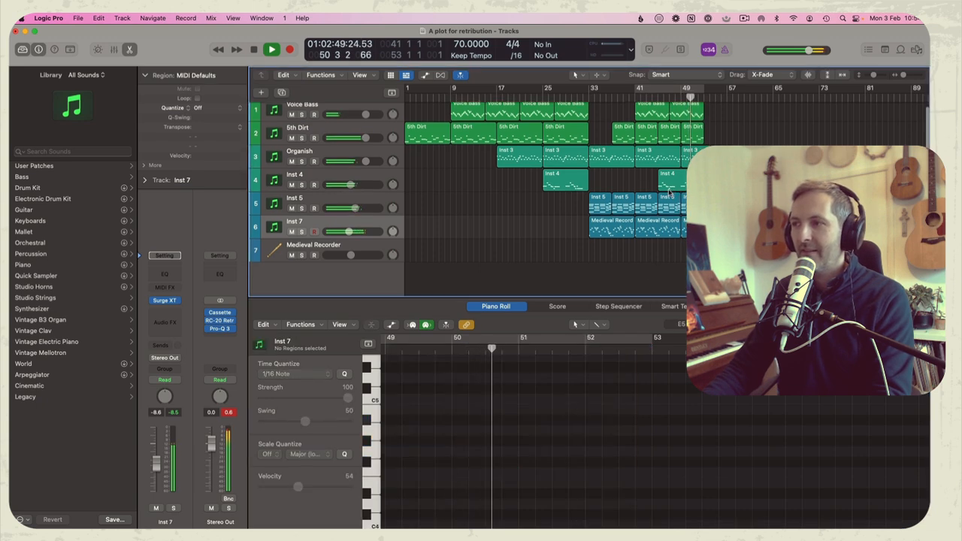
key("space")
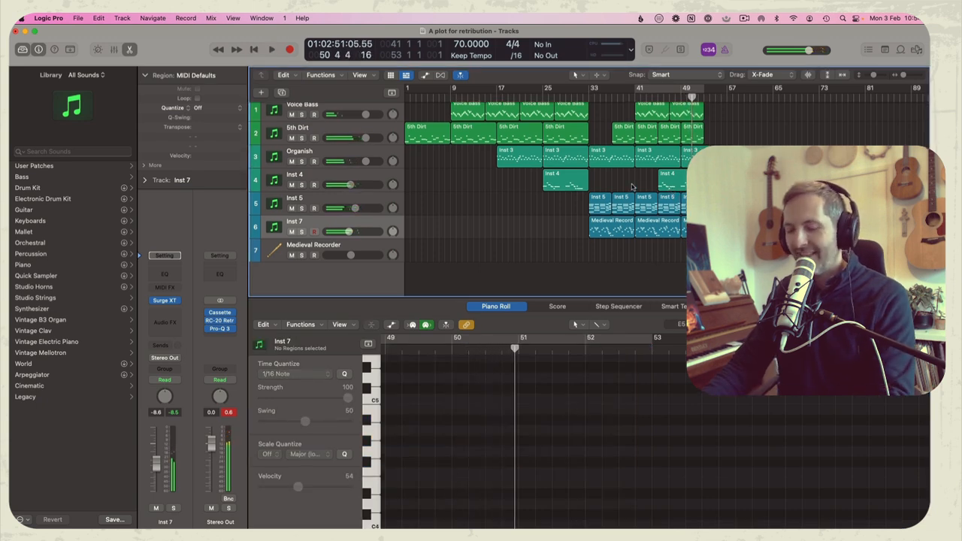
left_click(328, 250)
key("super+BackSpace")
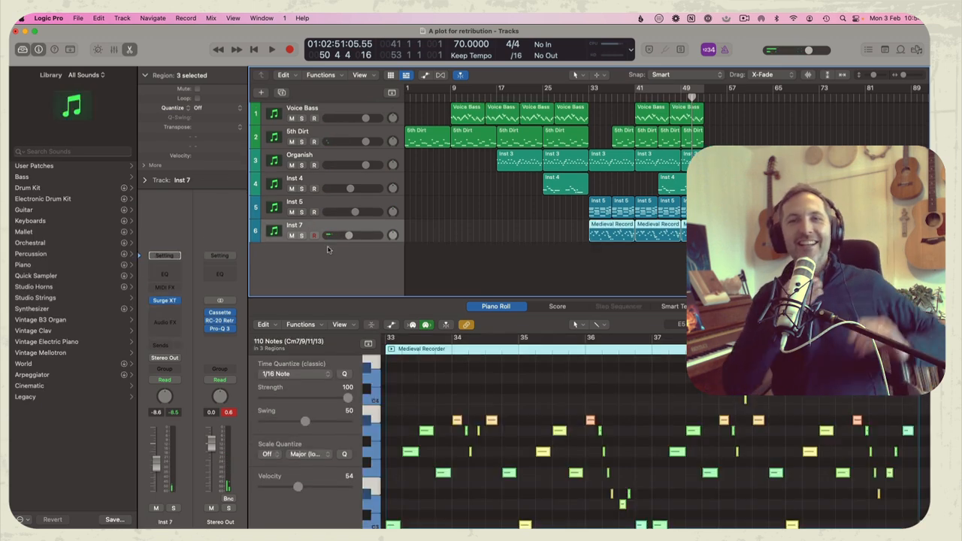